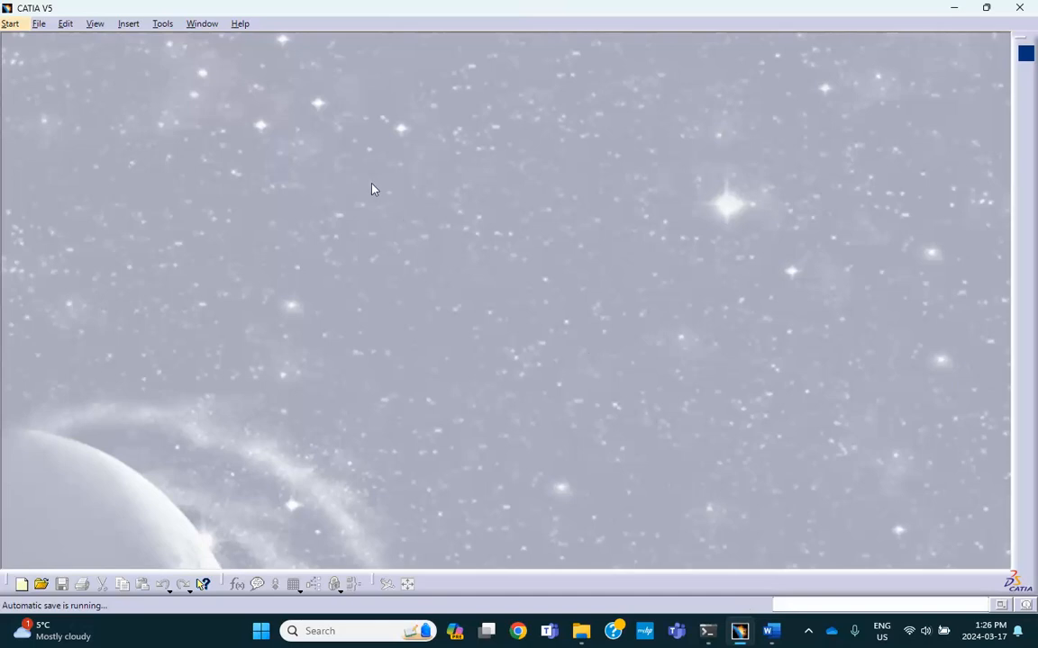
- Create a new document of type Product
click(22, 585)
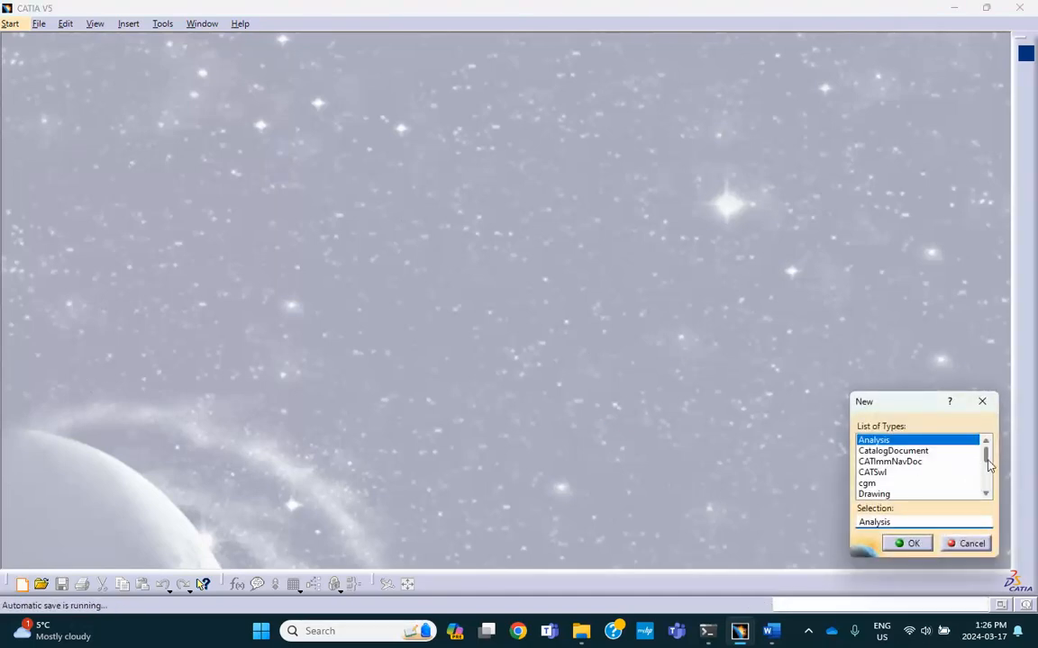
drag(988, 459, 969, 493)
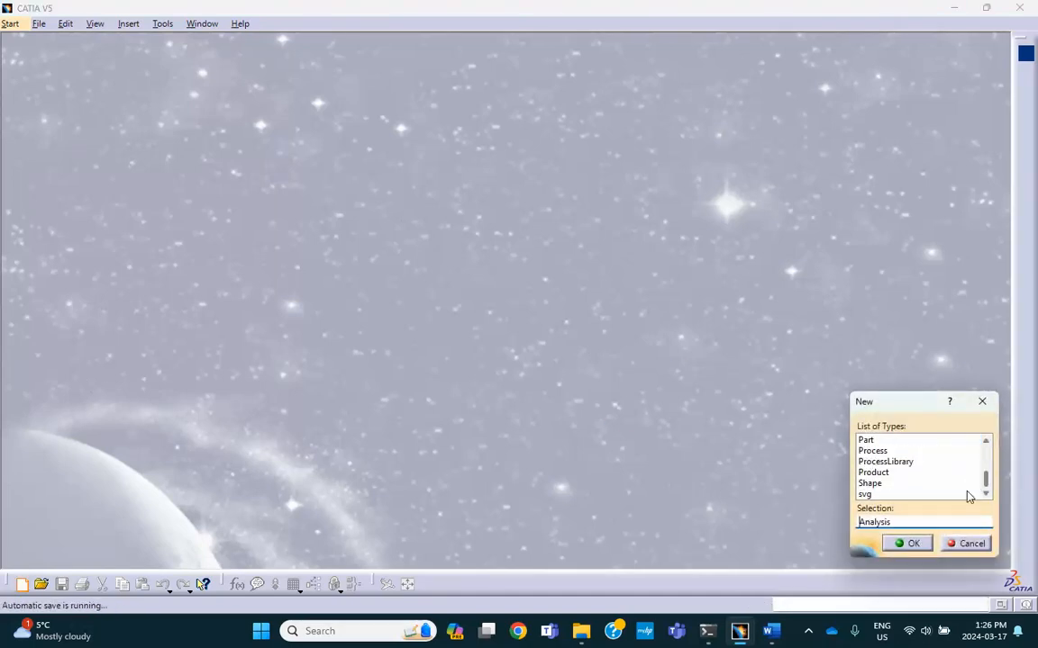
click(877, 473)
click(908, 543)
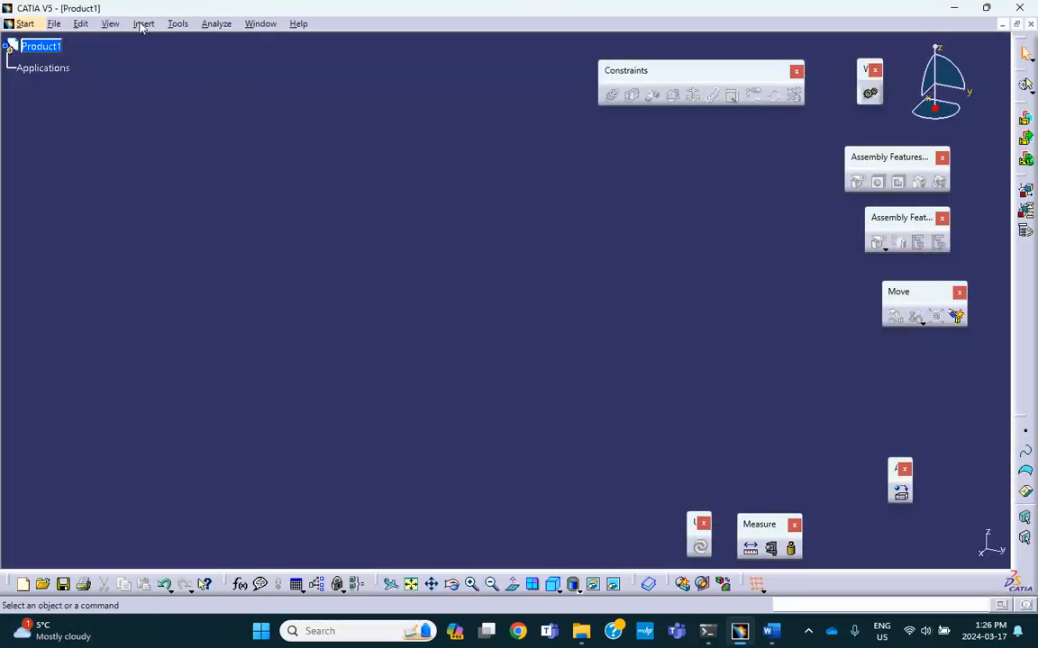
- Set the root product's part number to Cannon HW10 in its properties
right_click(47, 54)
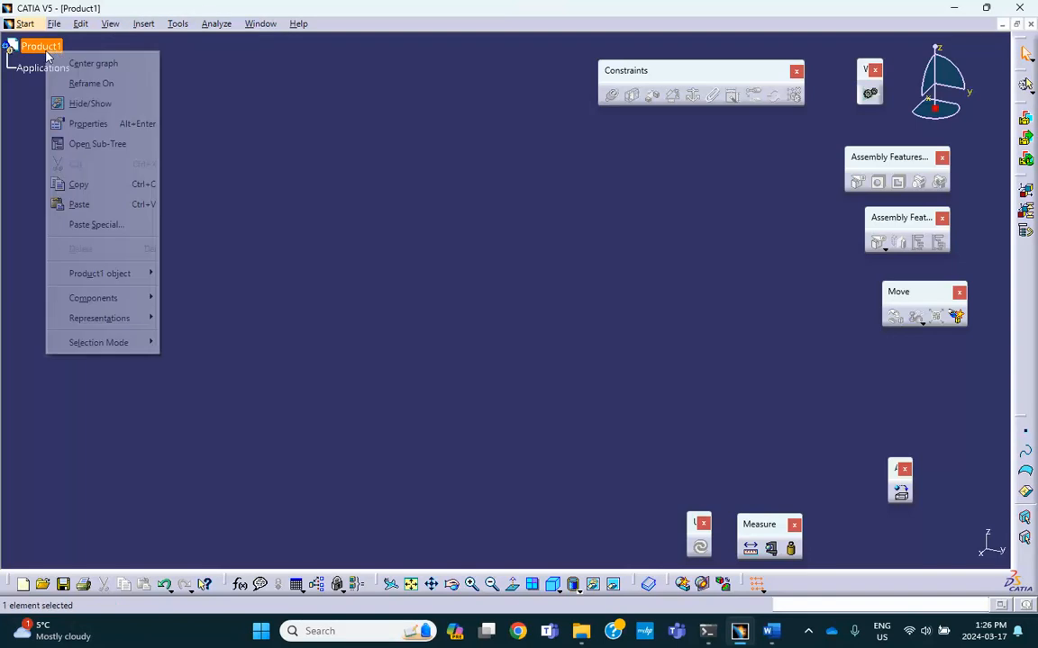
click(88, 124)
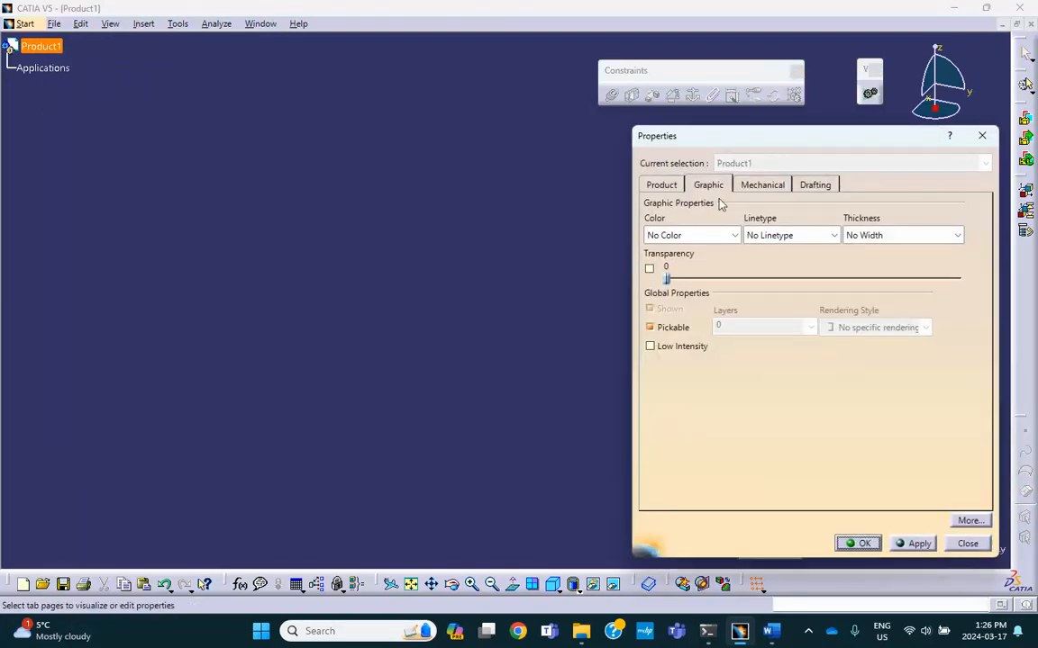
click(664, 184)
drag(753, 318, 685, 304)
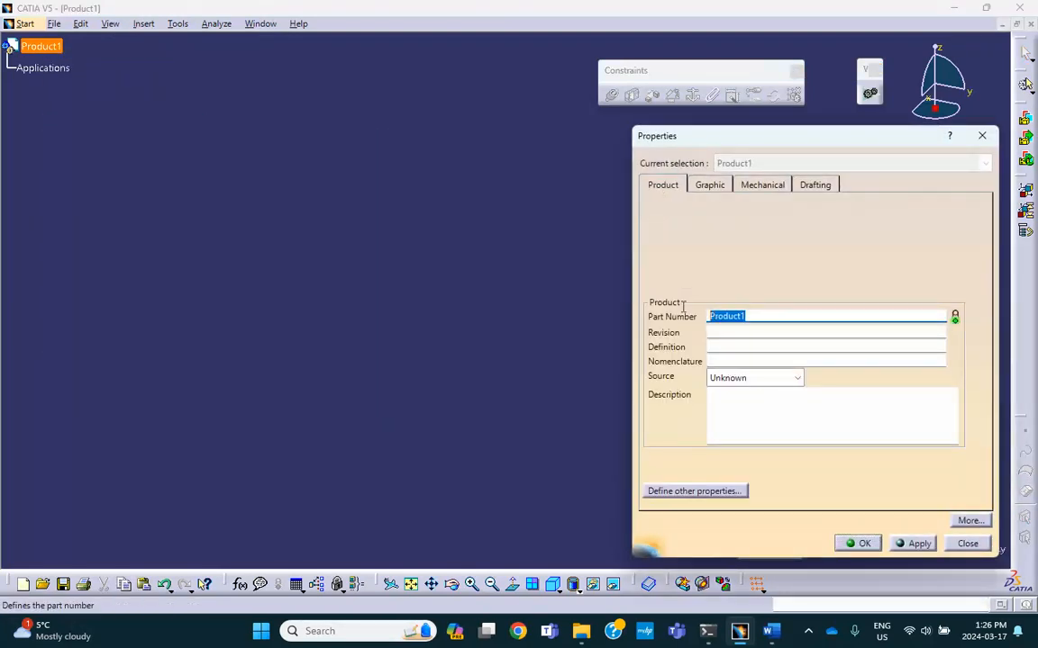
text(c)
text(Cannon HW10)
click(854, 541)
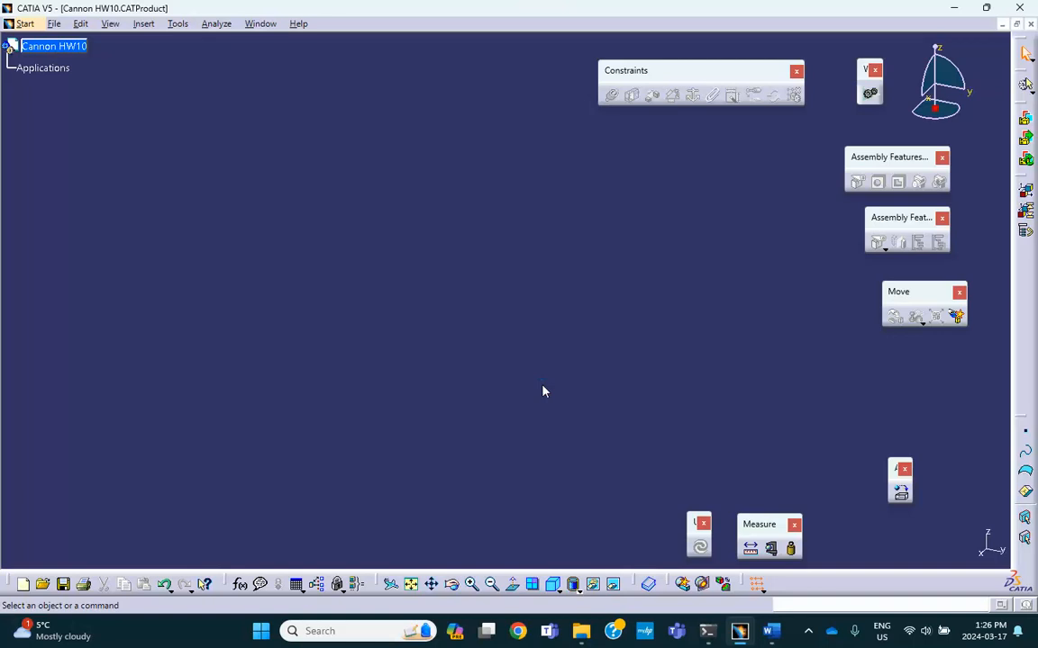
- Check the root product's part number in its properties
right_click(68, 46)
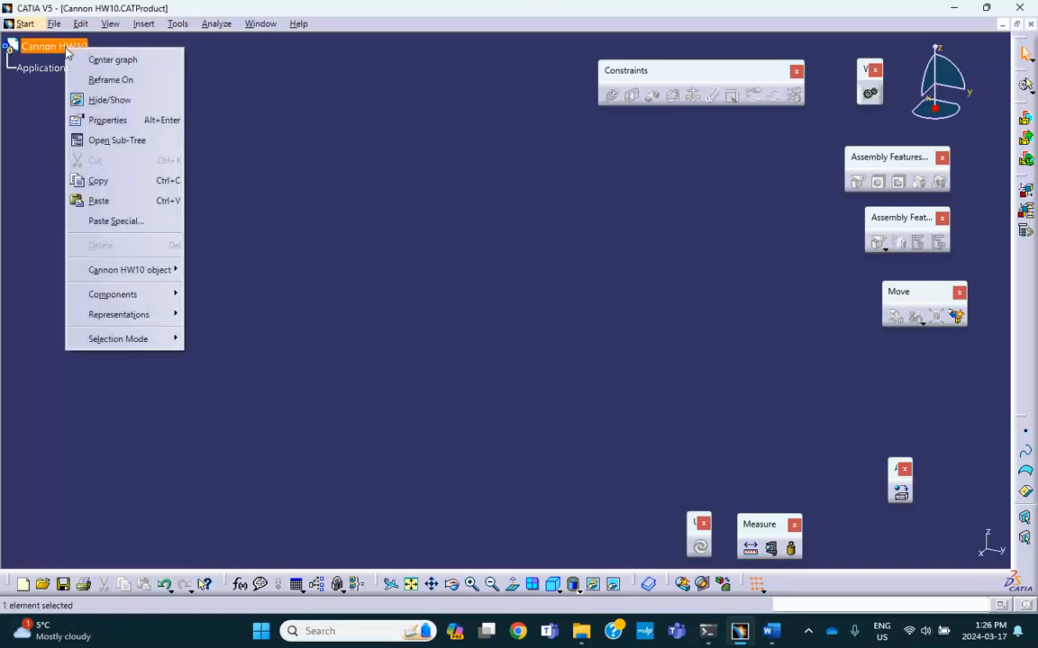
click(108, 121)
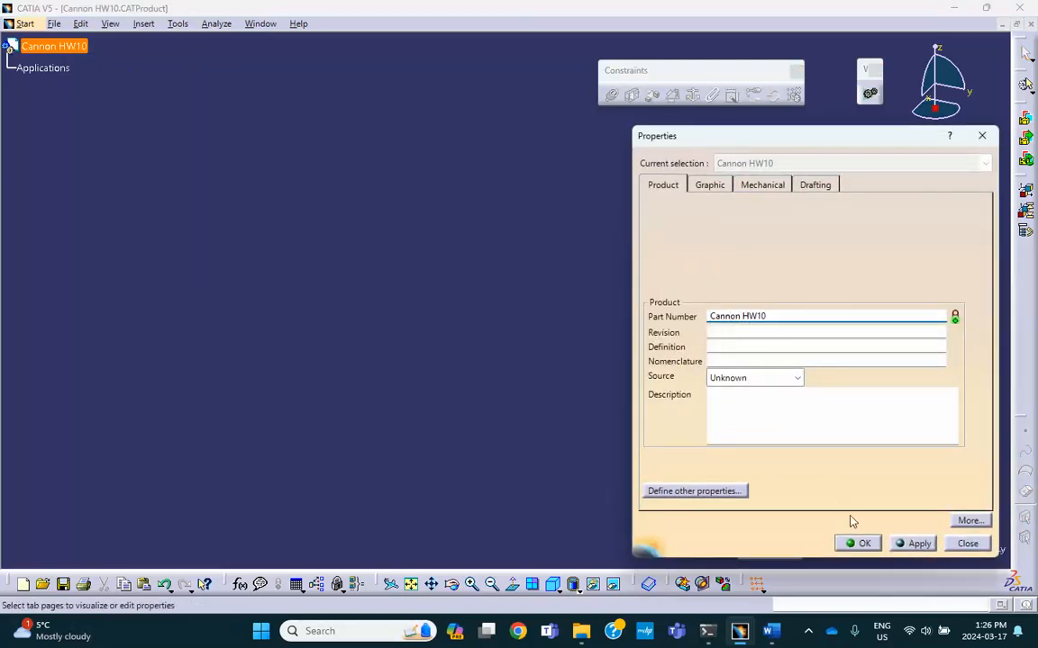
key(Return)
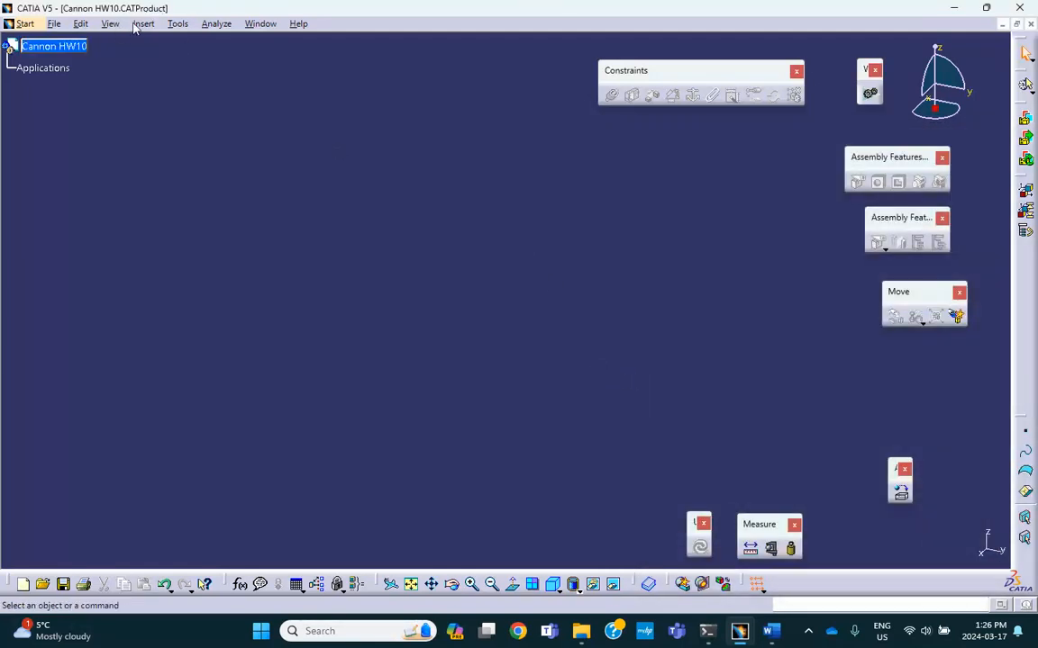
- Save the product as Cannon HW10 in the HW10 Cannon folder inside AC02 through Save Management
click(53, 23)
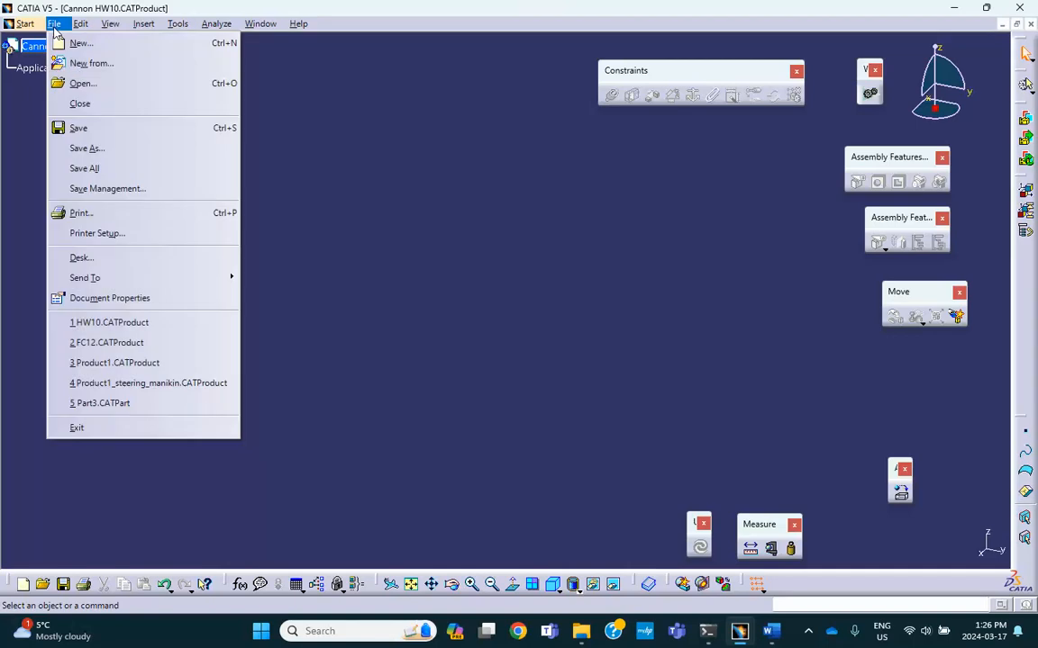
click(93, 188)
click(618, 142)
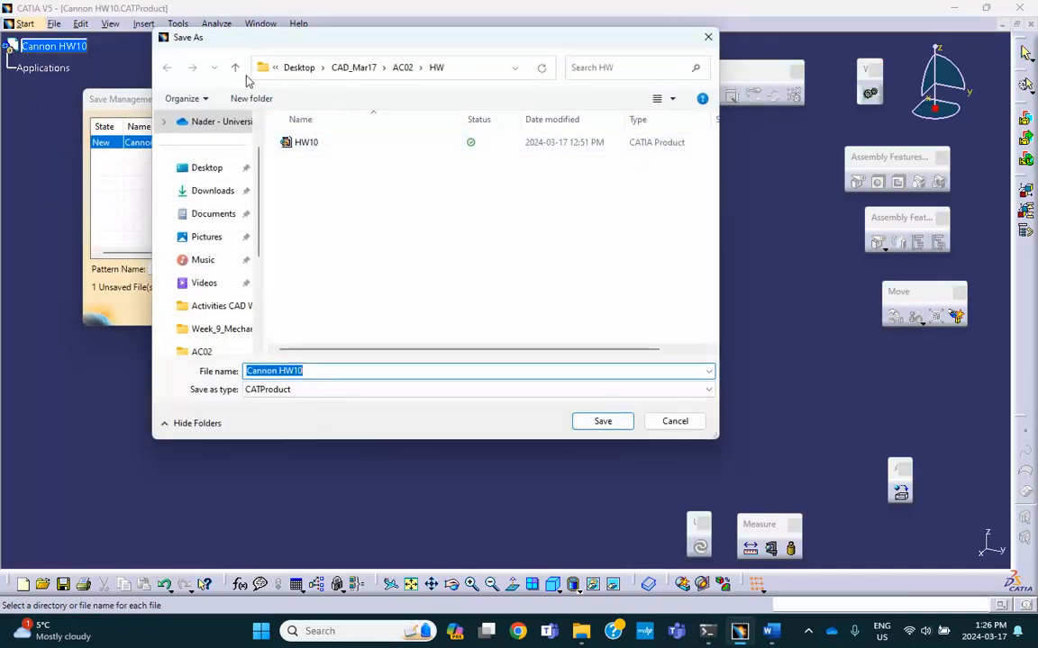
click(237, 71)
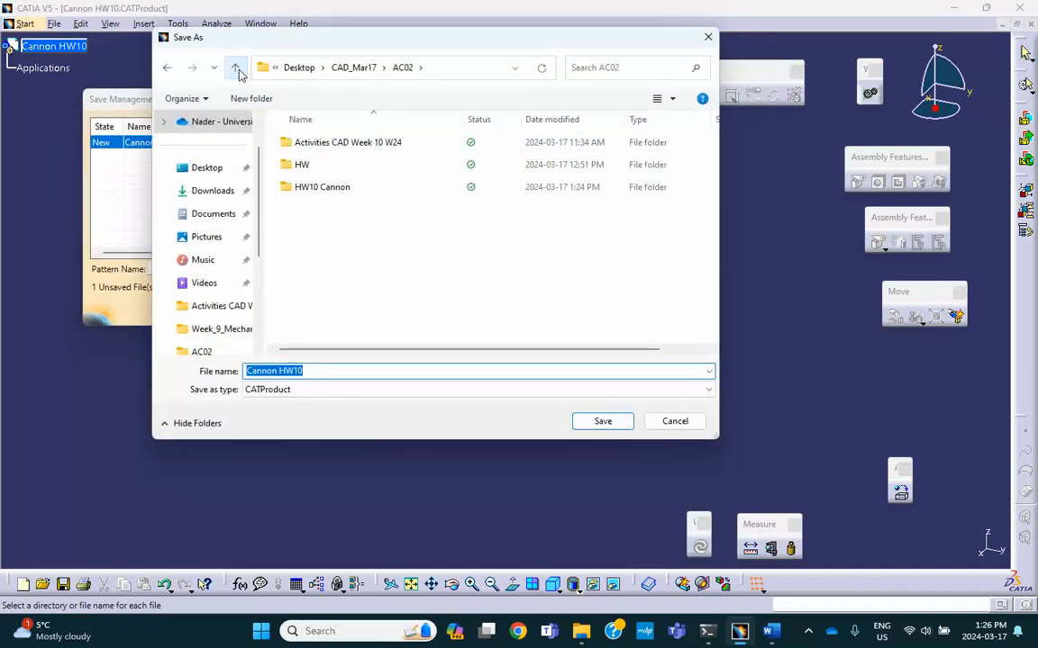
double_click(331, 188)
click(599, 422)
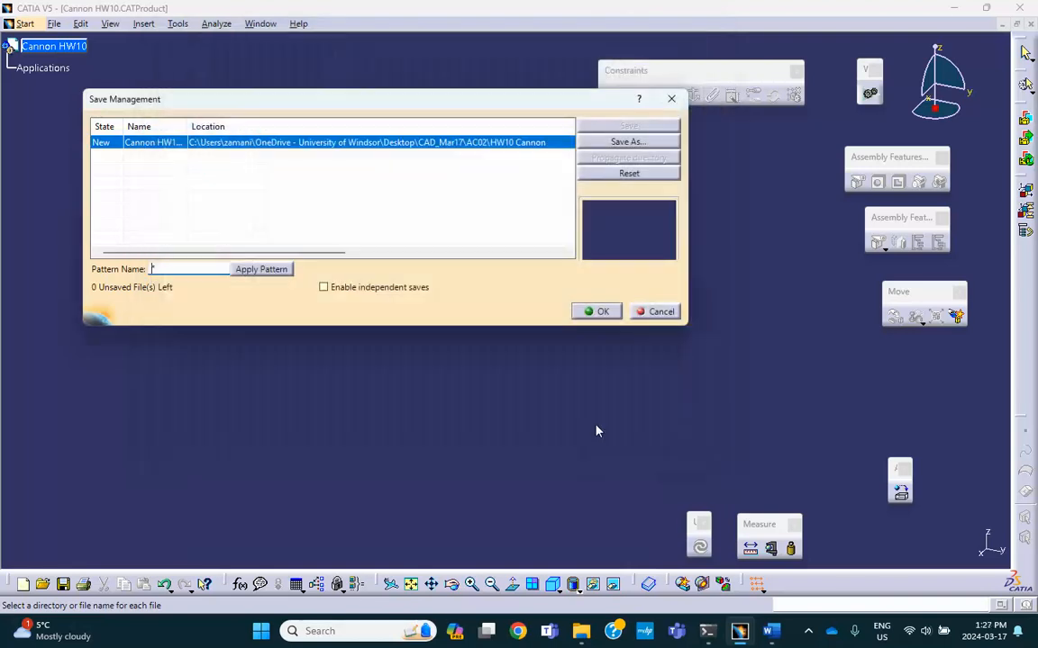
click(598, 311)
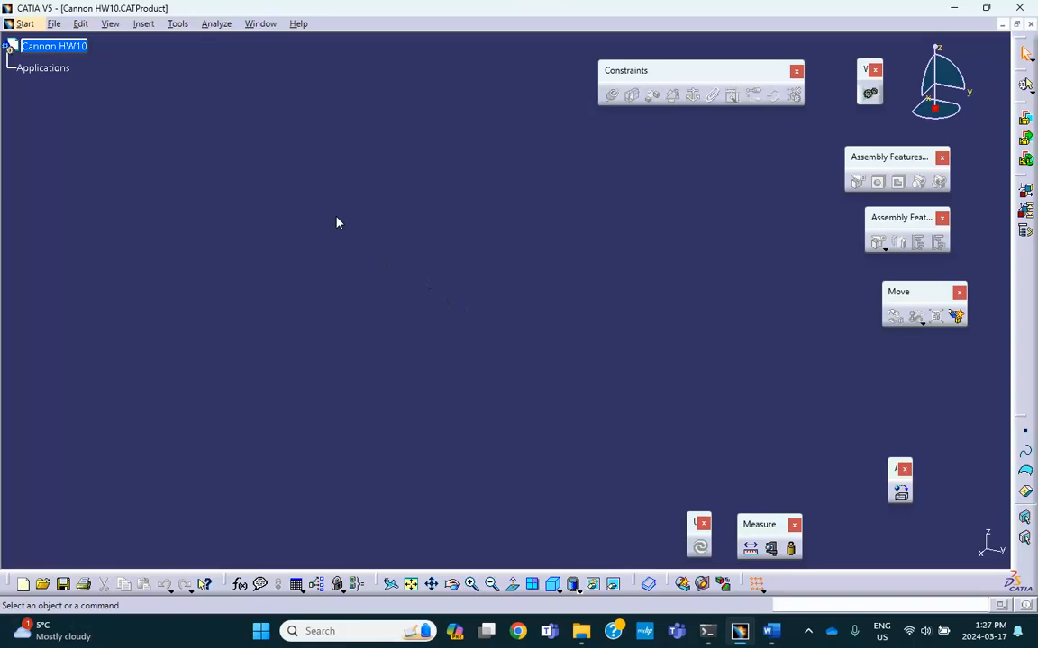
- Insert a new part into the Cannon HW10 product
click(144, 25)
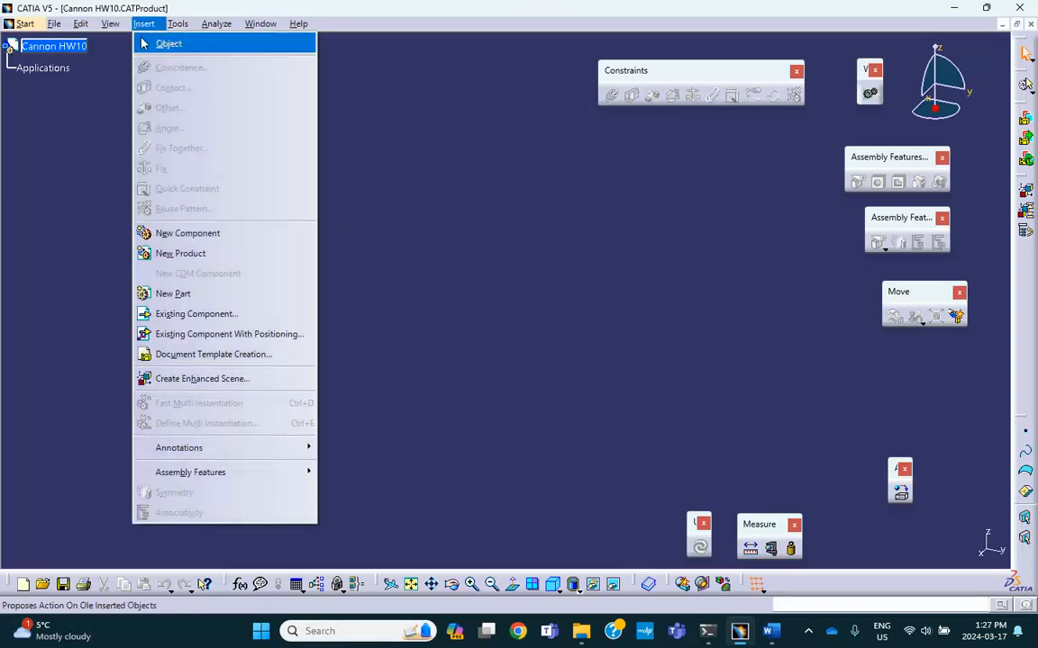
click(175, 296)
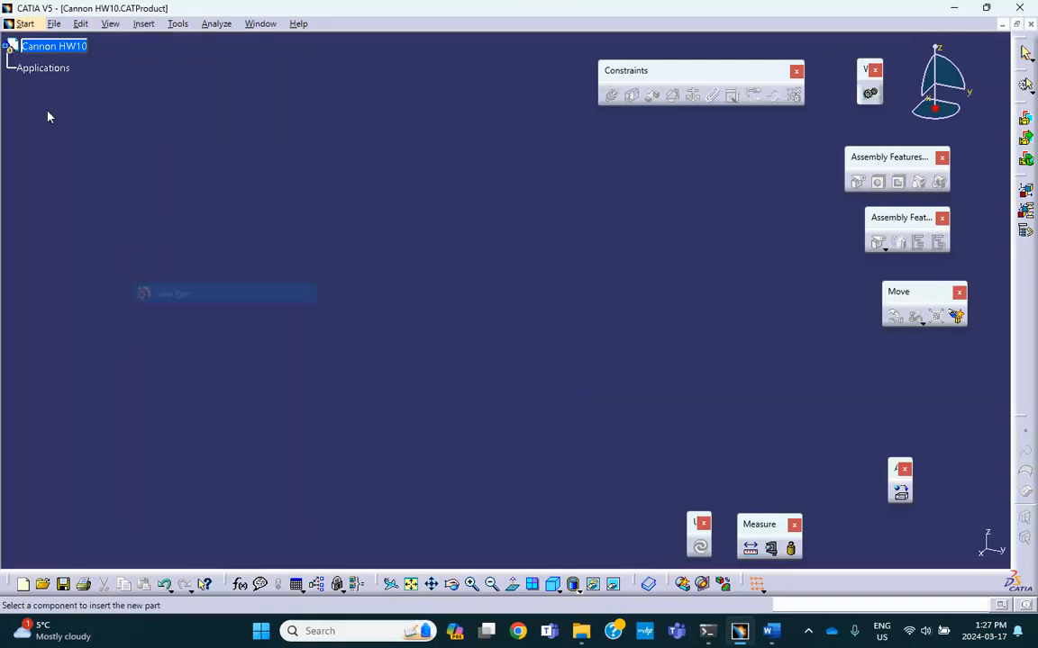
click(31, 47)
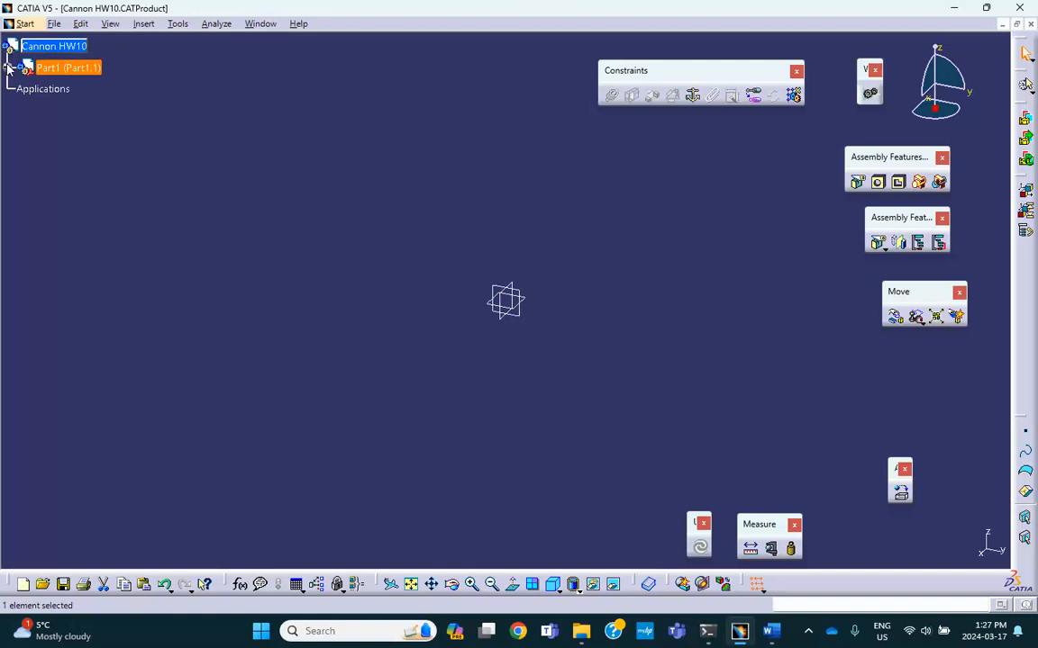
- Set both the part number and the instance name of the inserted part to barrel
right_click(54, 70)
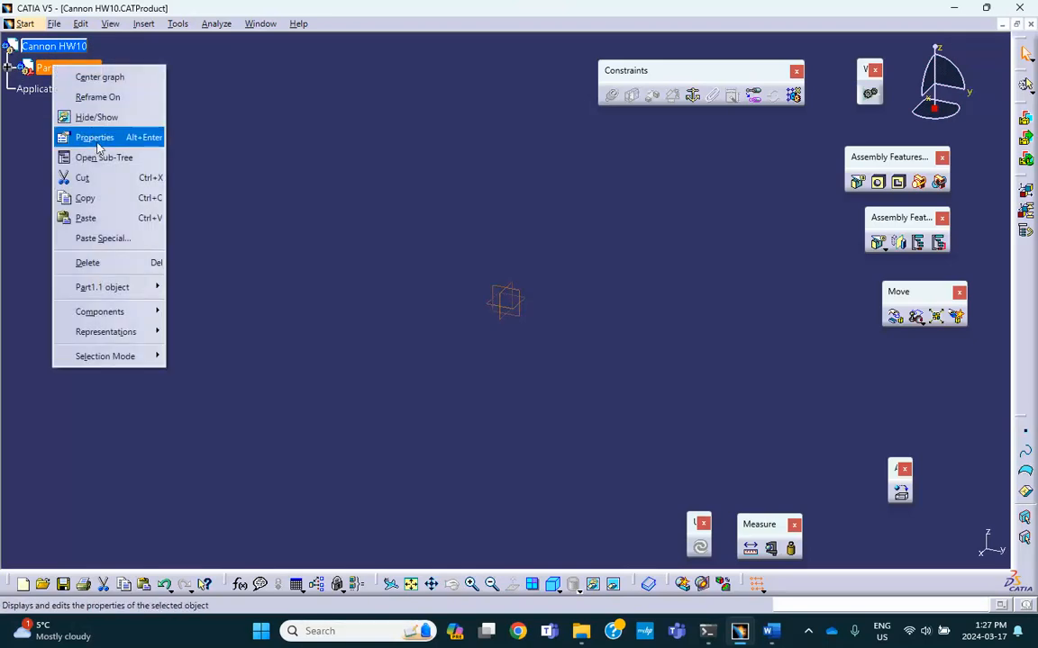
click(97, 141)
click(741, 393)
drag(741, 393, 636, 372)
text(g)
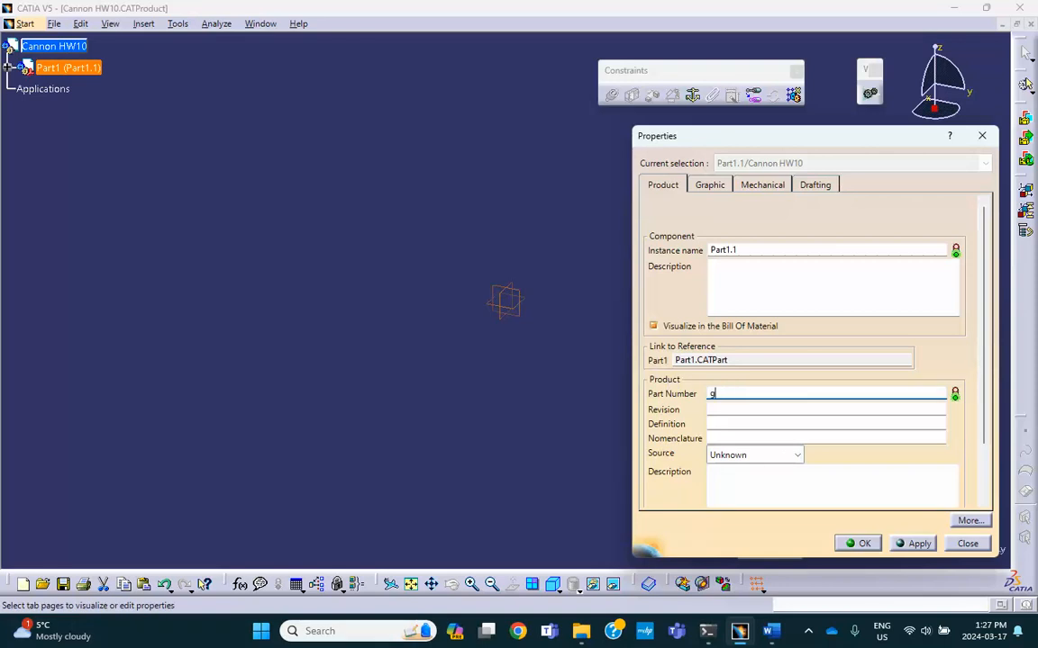
text(barrel)
double_click(721, 250)
text(b)
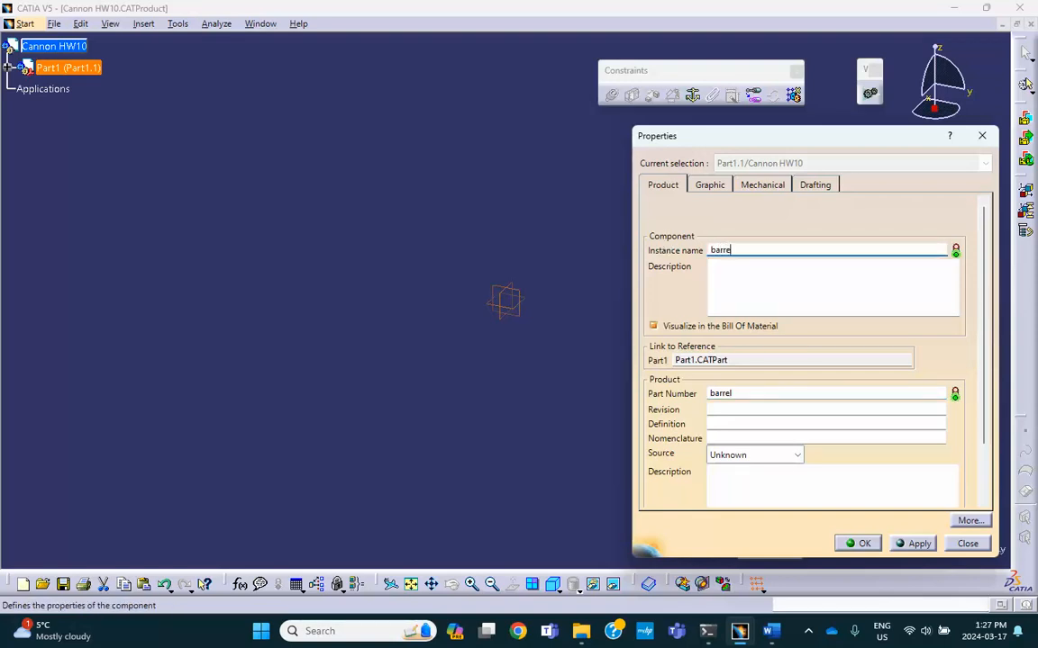
key(Return)
- Open the barrel part for editing in Part Design and start a sketch on its zx plane
click(7, 68)
double_click(56, 88)
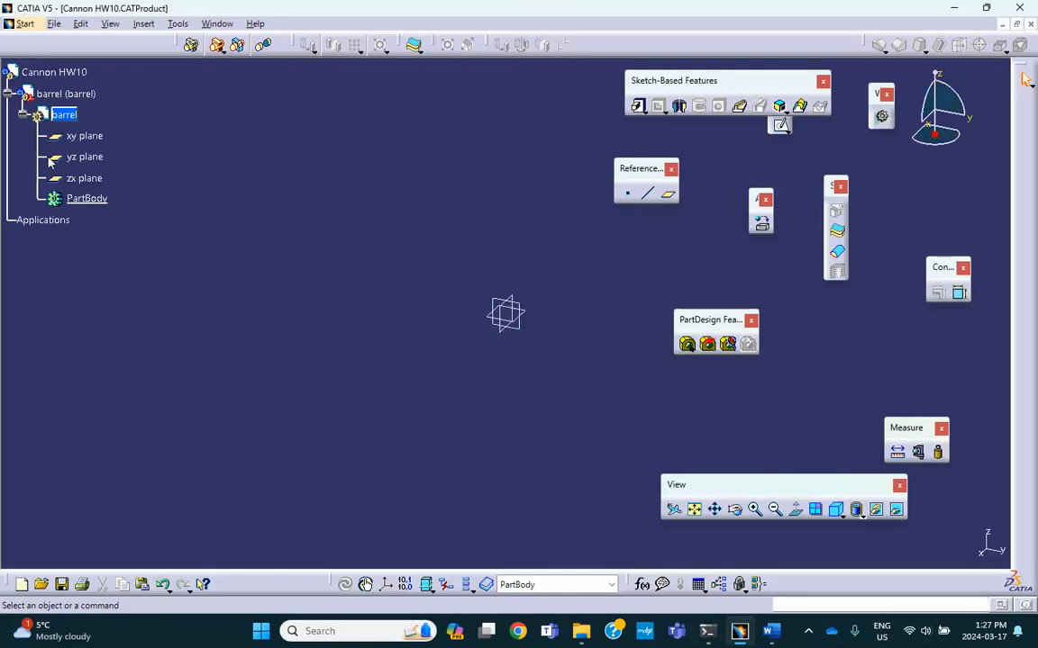
click(512, 299)
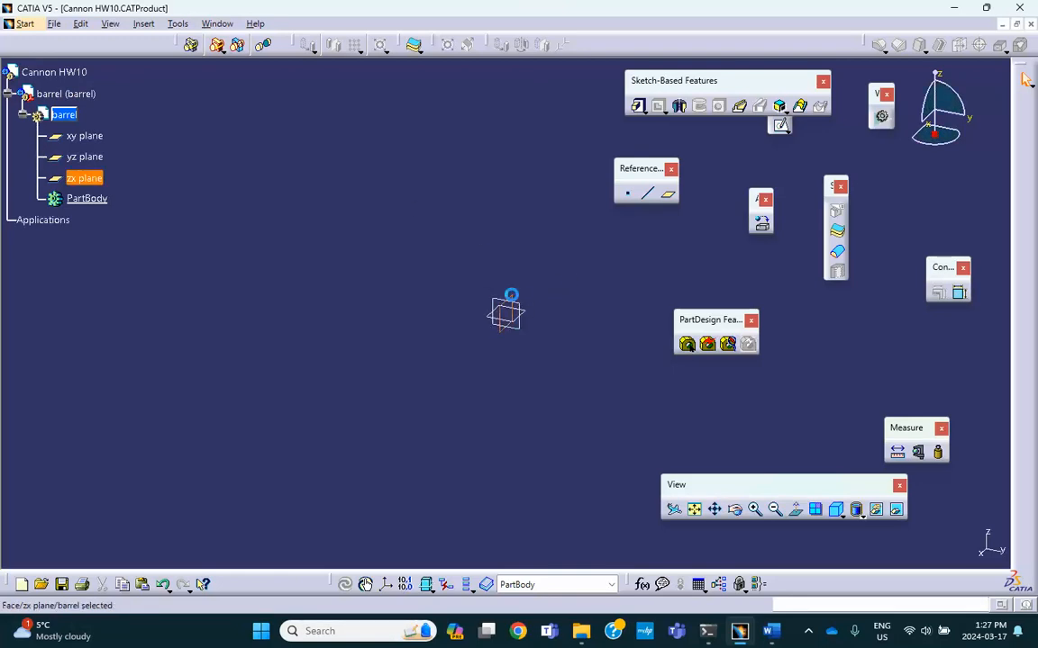
click(780, 125)
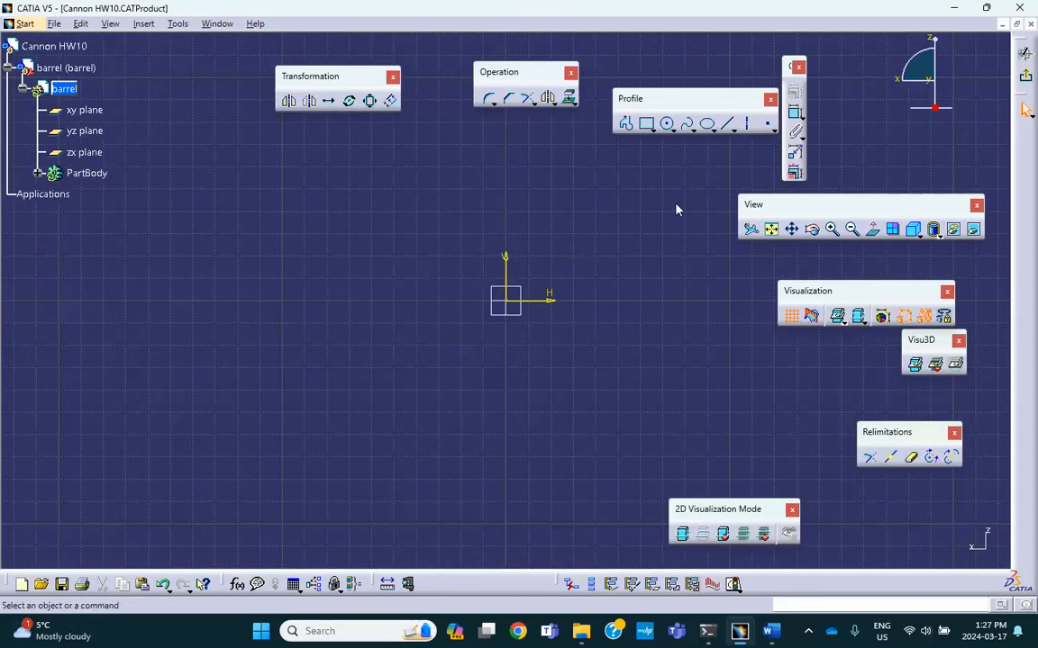
- Sketch an open profile from about (-5.455, 0.362): a rising line, a horizontal line, a short vertical drop and a horizontal line to about (1.129, 0.882)
click(626, 125)
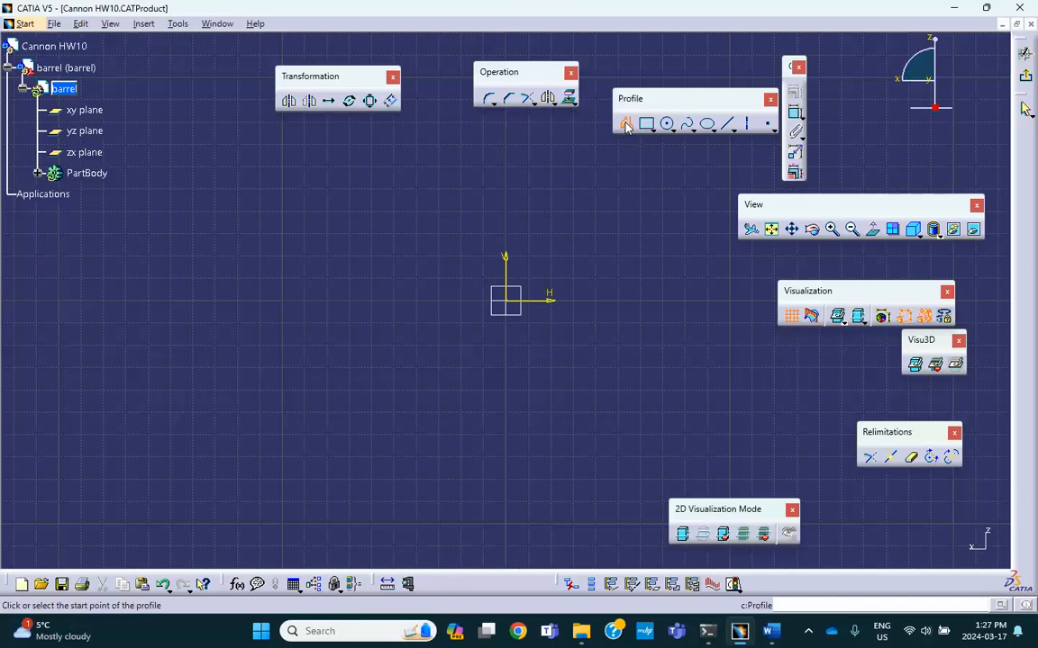
click(196, 280)
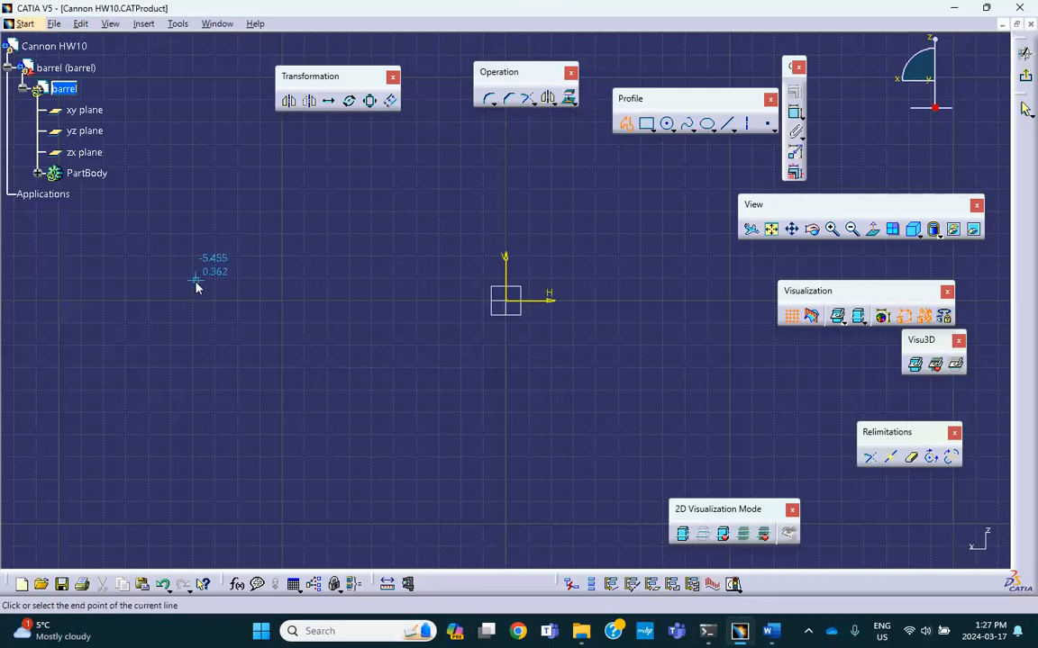
click(394, 236)
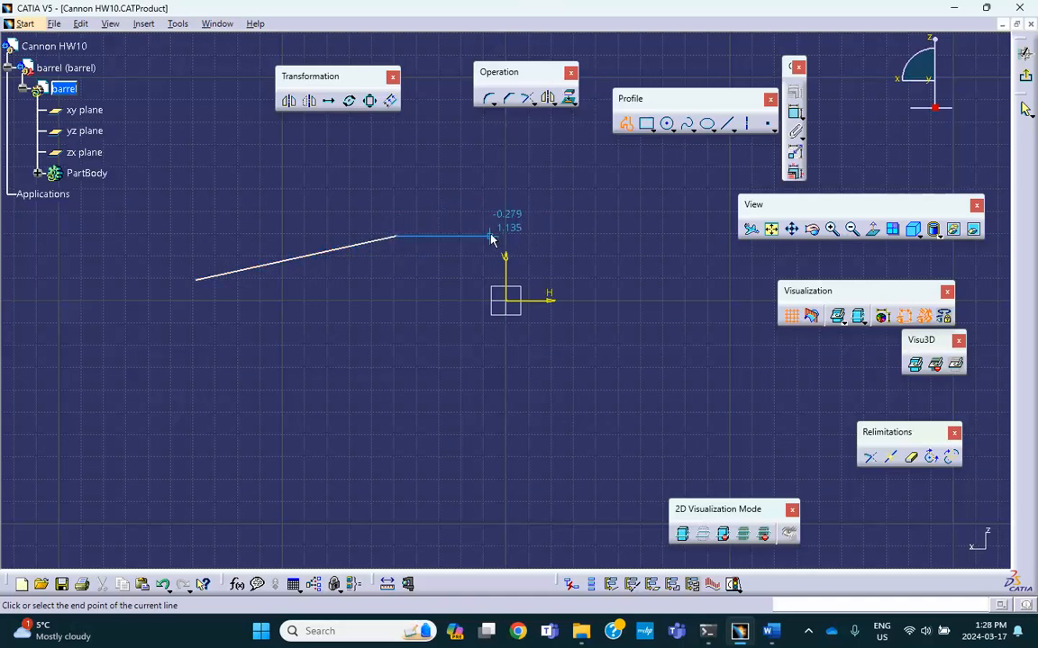
click(490, 236)
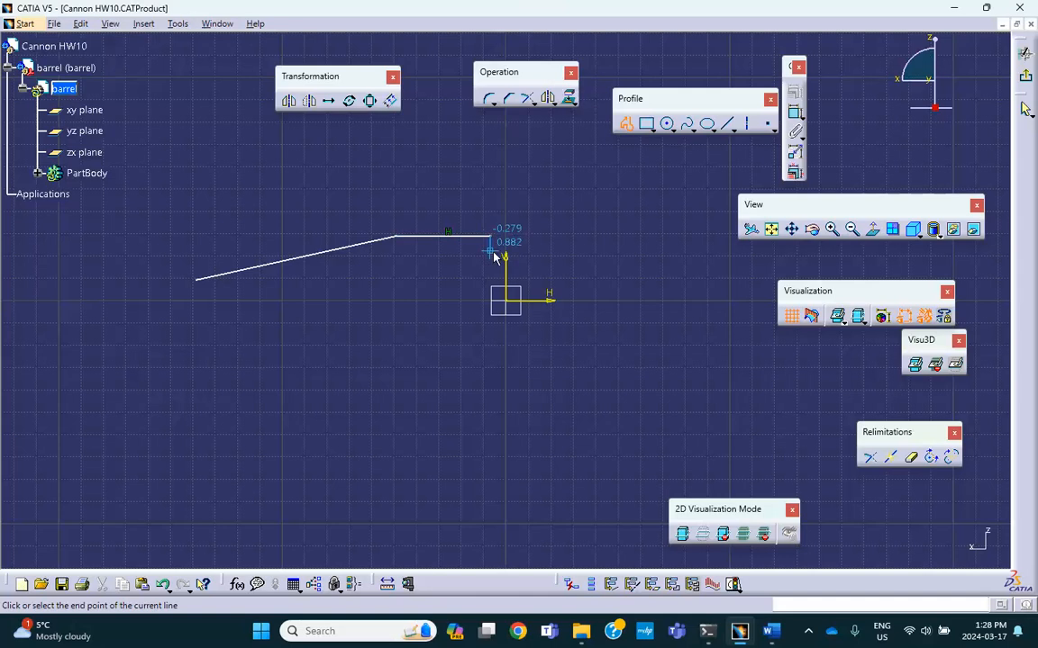
click(490, 250)
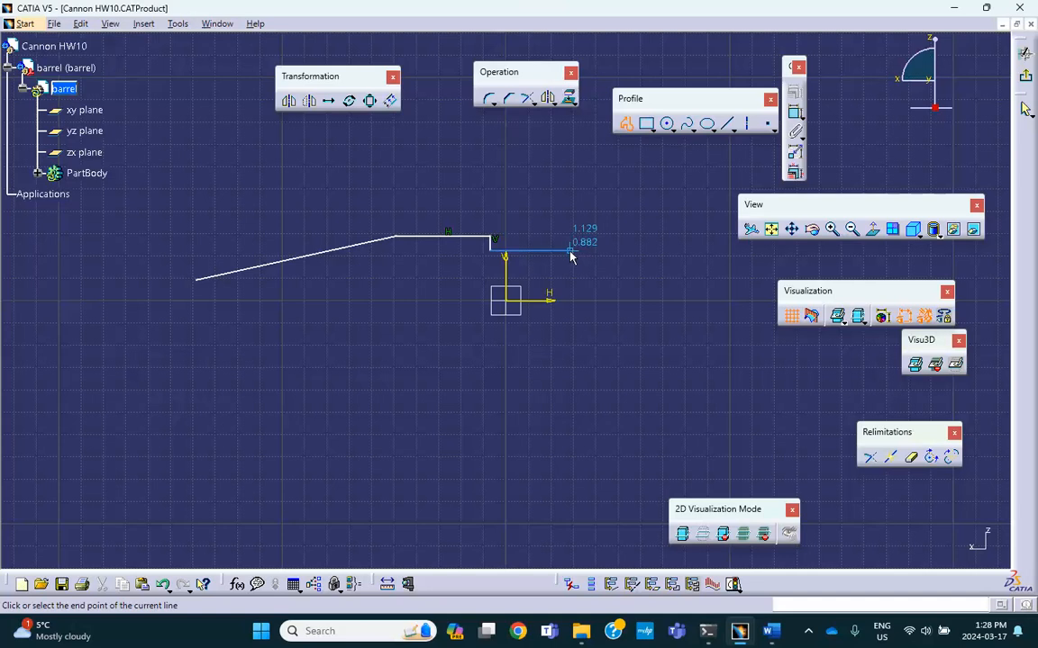
double_click(567, 255)
- Sketch a separate horizontal line just beyond the stepped profile's end, collinear with its last segment at height 0.882
middle_drag(660, 199, 553, 208)
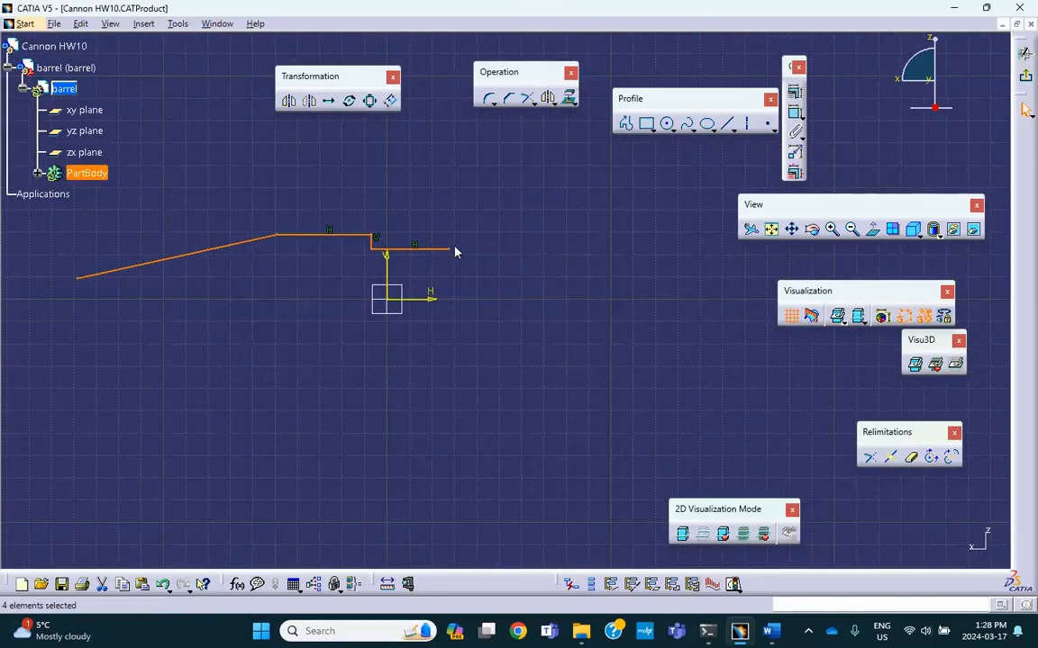
click(625, 124)
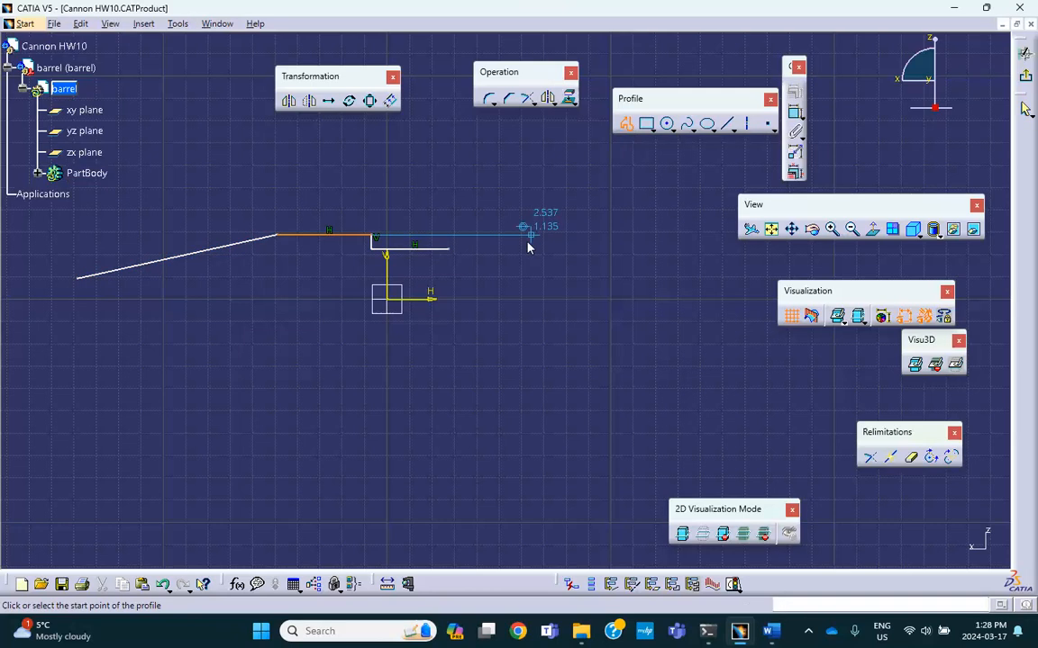
click(467, 252)
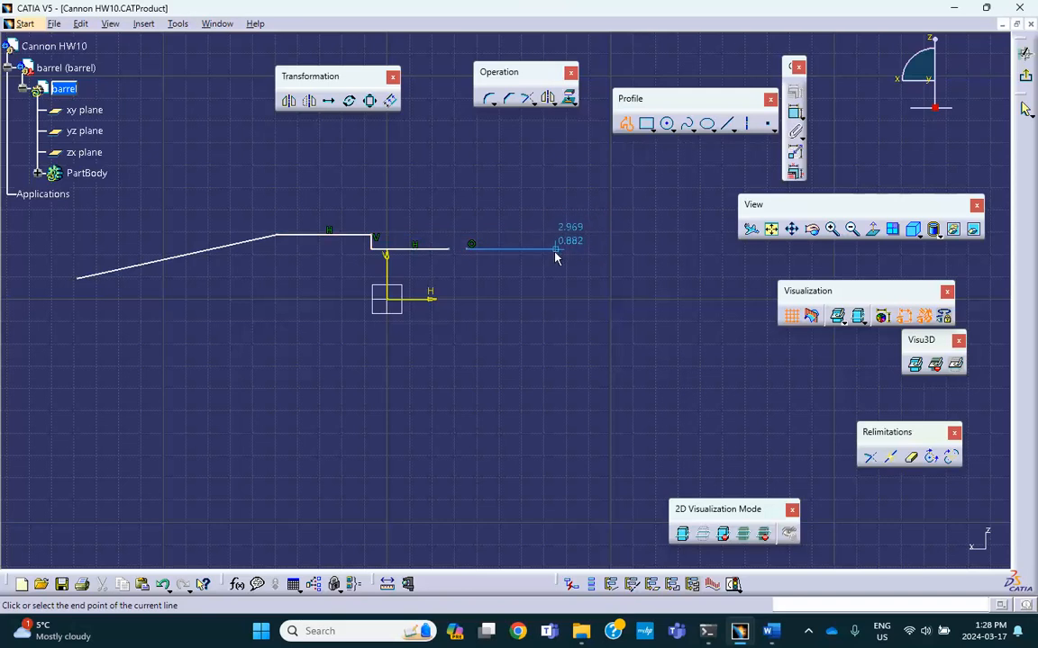
click(615, 251)
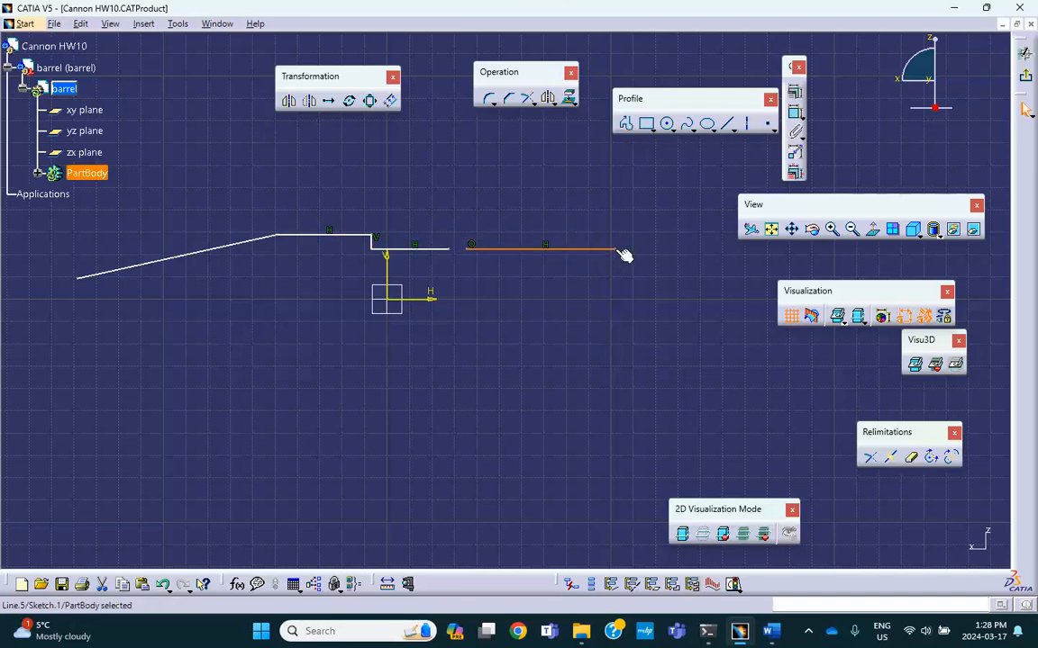
- Sketch an open profile from about (4.49, 0.882): a falling line, a short vertical drop and a horizontal line to about (7.844, 0.362)
click(626, 123)
mouse_move(623, 177)
middle_down()
mouse_move(537, 162)
mouse_move(531, 255)
middle_up()
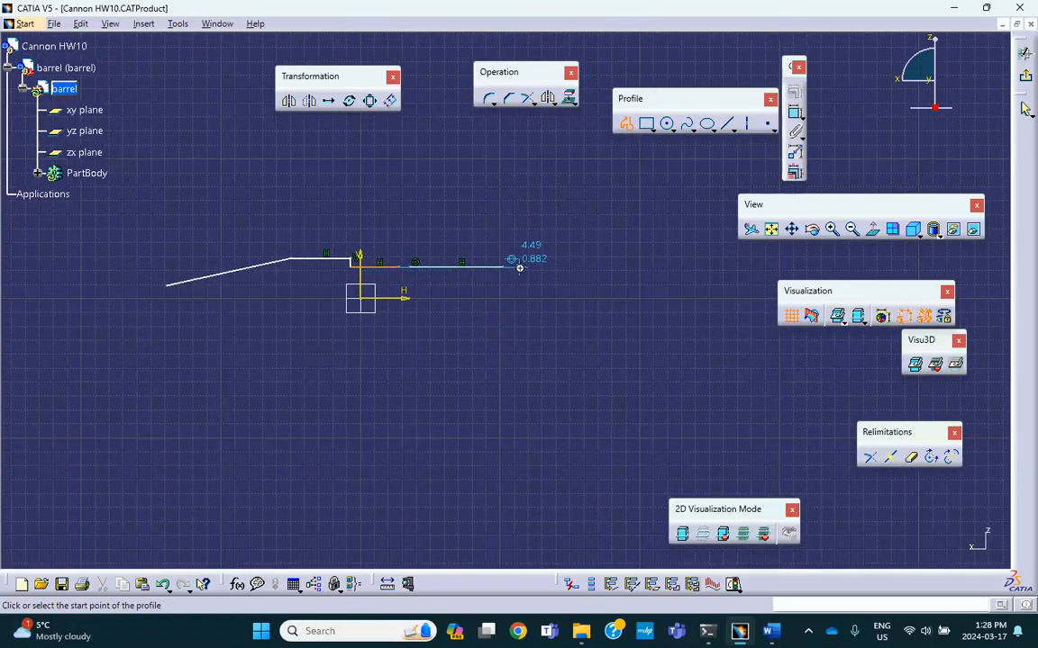
click(520, 267)
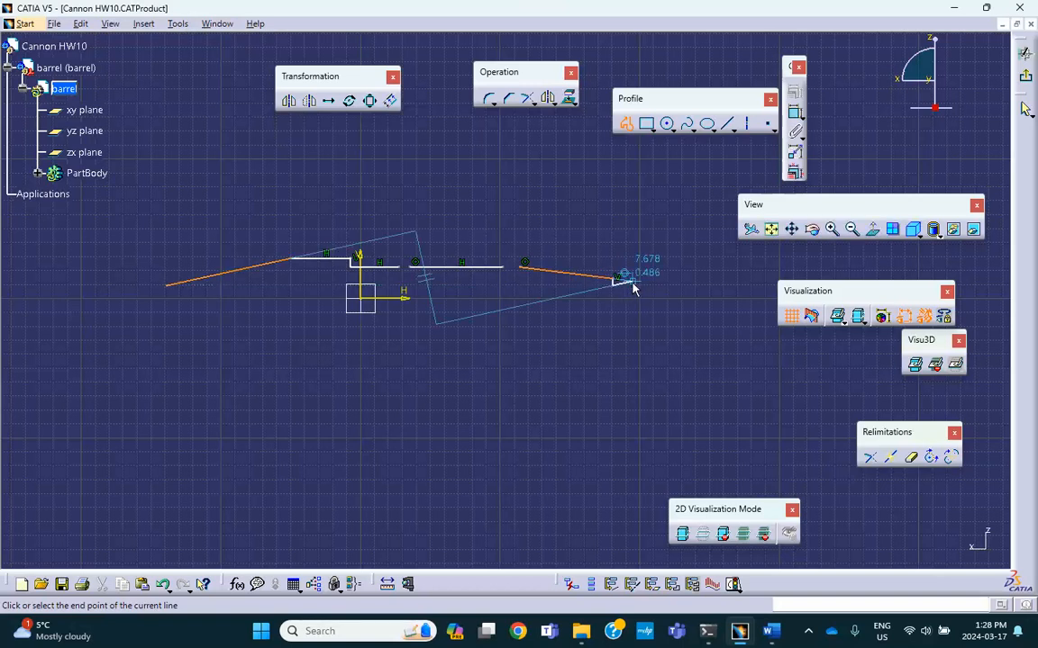
click(634, 284)
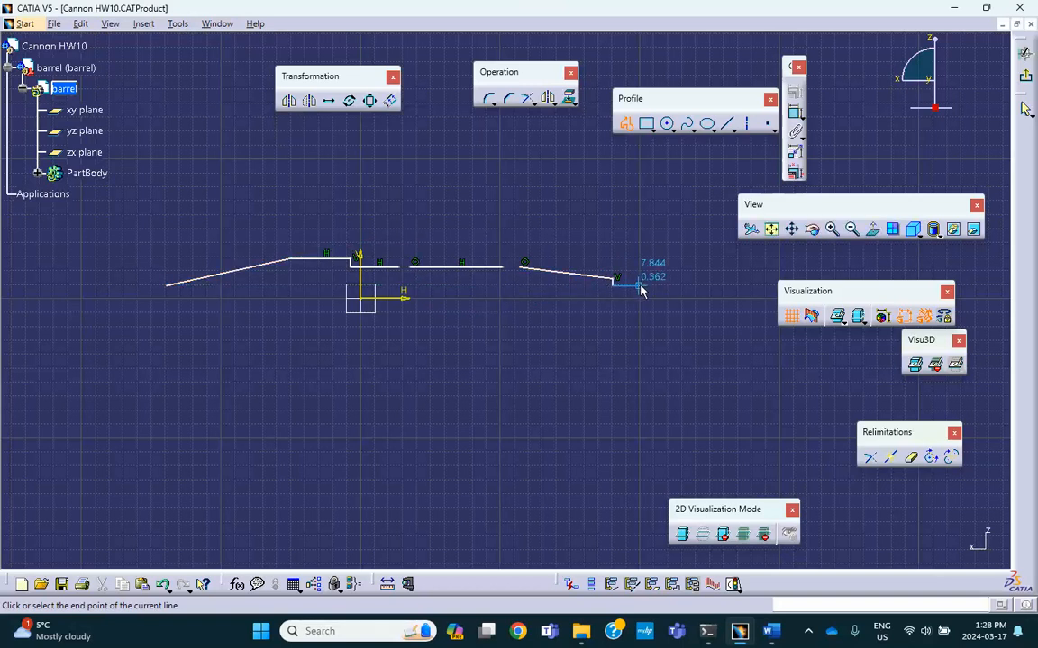
double_click(639, 286)
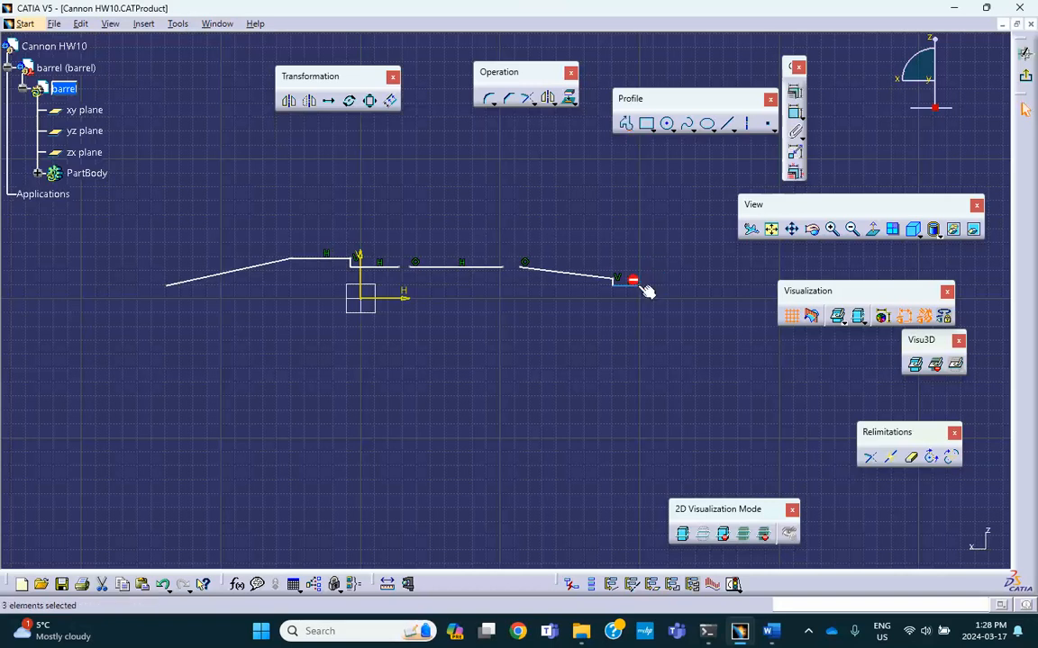
click(589, 223)
- Bridge the two gaps along the 0.882 line with small splines peaking at about (1.265, 1.076) and (4.259, 1.009)
mouse_move(571, 167)
middle_down()
mouse_move(555, 194)
mouse_move(548, 142)
middle_up()
click(555, 195)
mouse_move(502, 179)
middle_down()
mouse_move(498, 188)
mouse_move(610, 183)
middle_up()
click(685, 126)
click(687, 126)
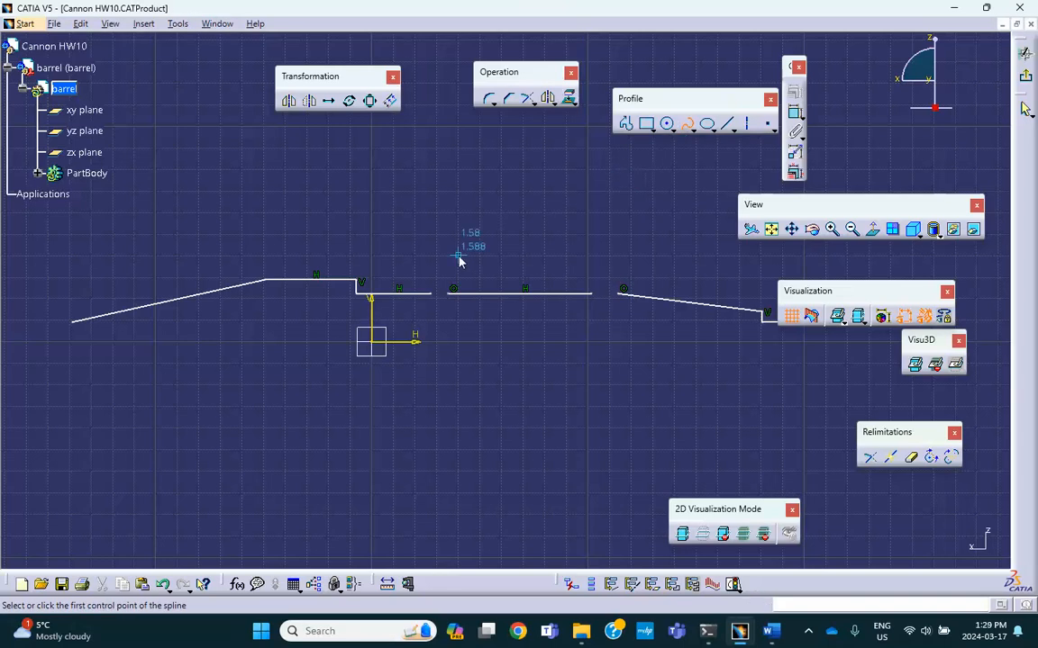
click(431, 293)
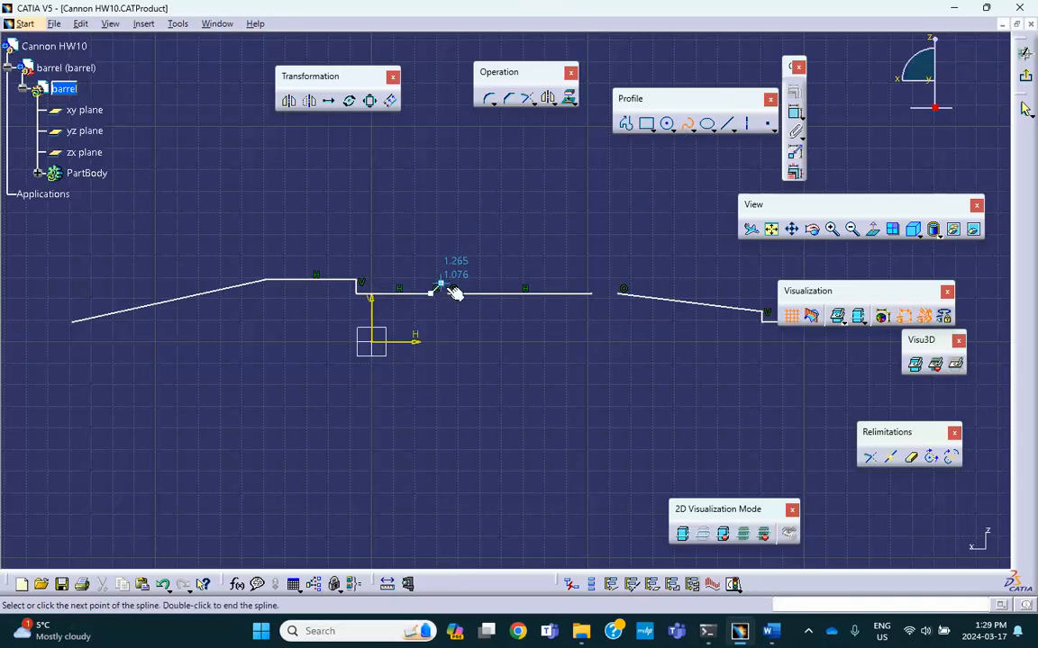
double_click(448, 291)
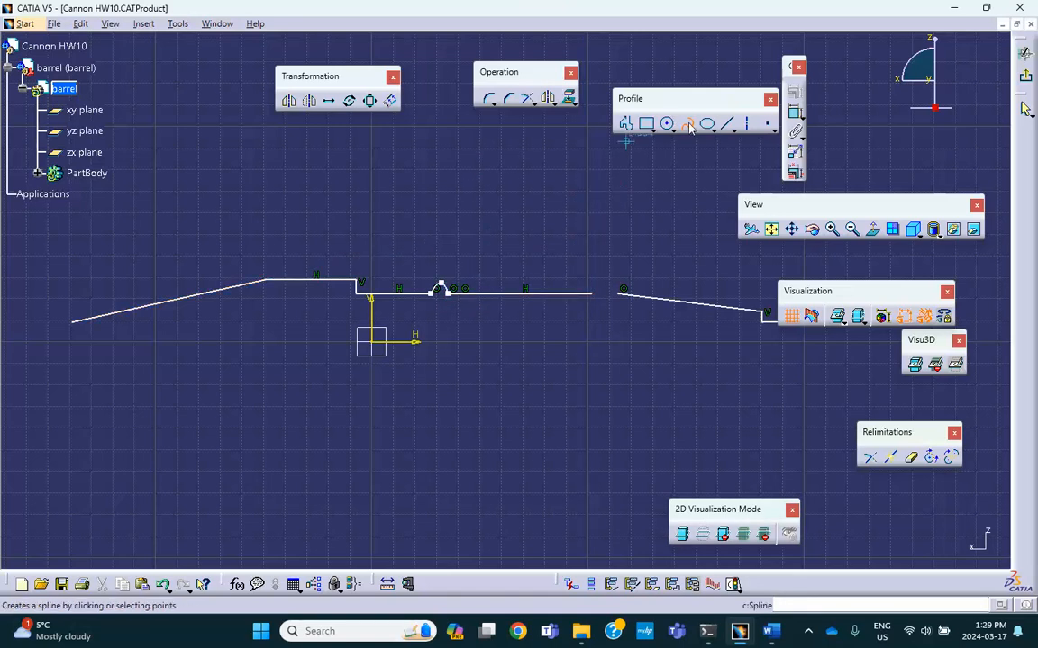
click(598, 296)
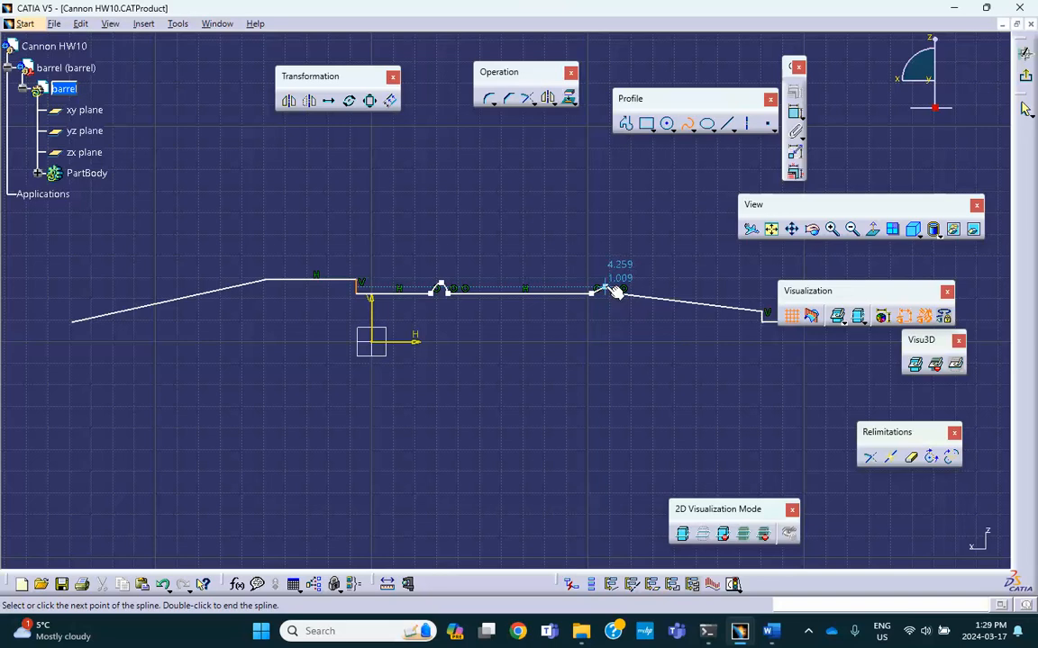
double_click(622, 294)
- Draw an arched three-point spline from the profile's end at (7.844, 0.362) to the horizontal axis
mouse_move(632, 244)
middle_down()
mouse_move(552, 218)
mouse_move(548, 230)
middle_up()
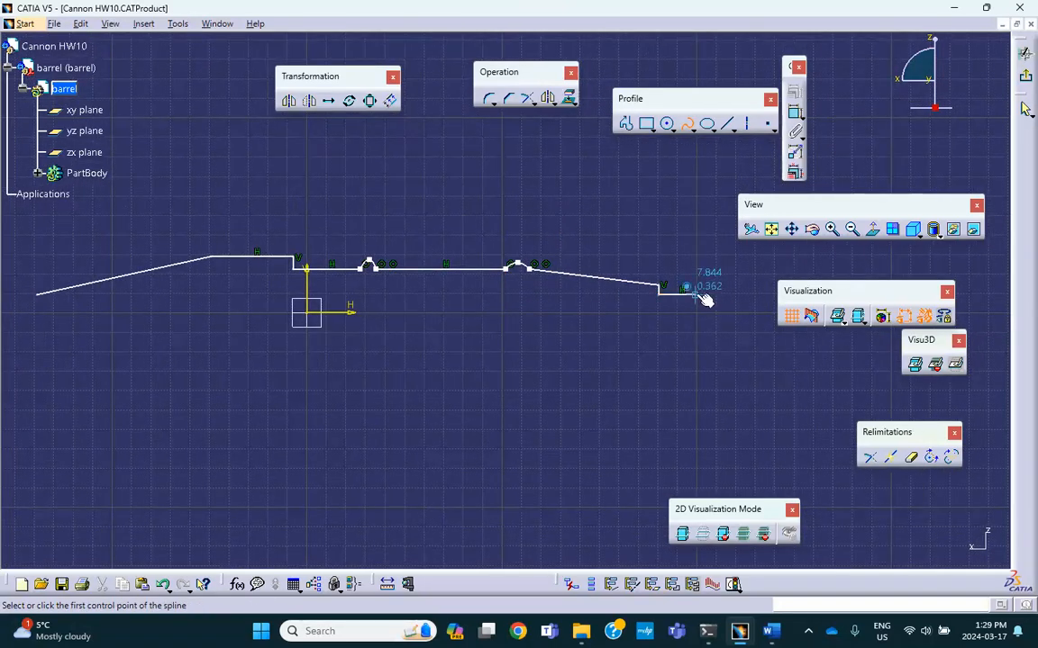
click(696, 295)
click(720, 282)
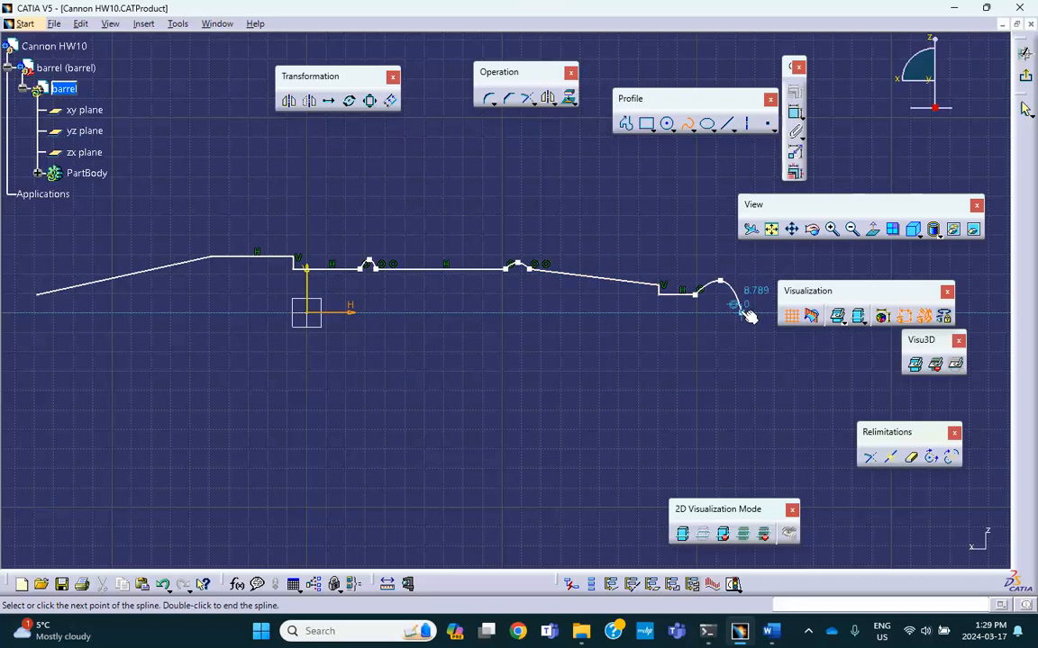
double_click(738, 310)
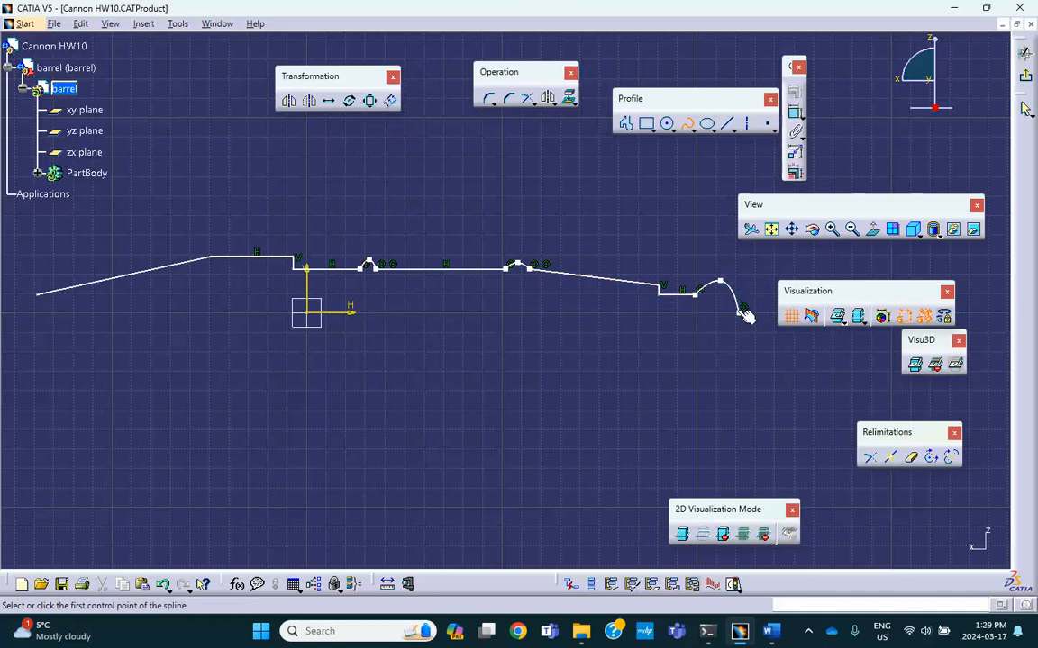
- Draw a hooked spline from the rising line's start point back inward to the horizontal axis
middle_drag(504, 340, 646, 311)
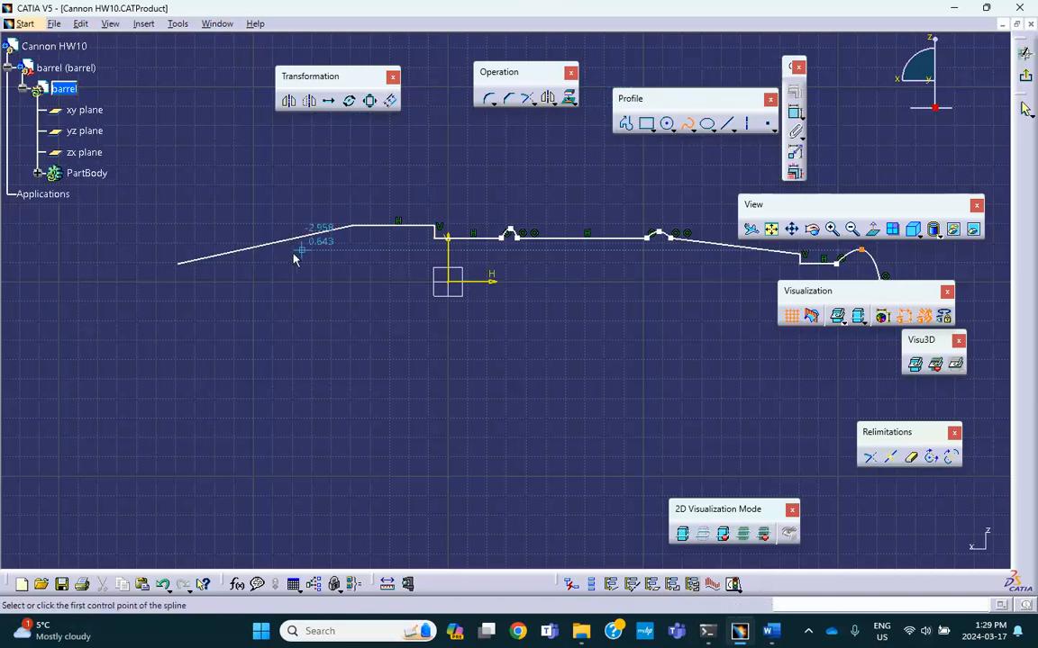
click(179, 263)
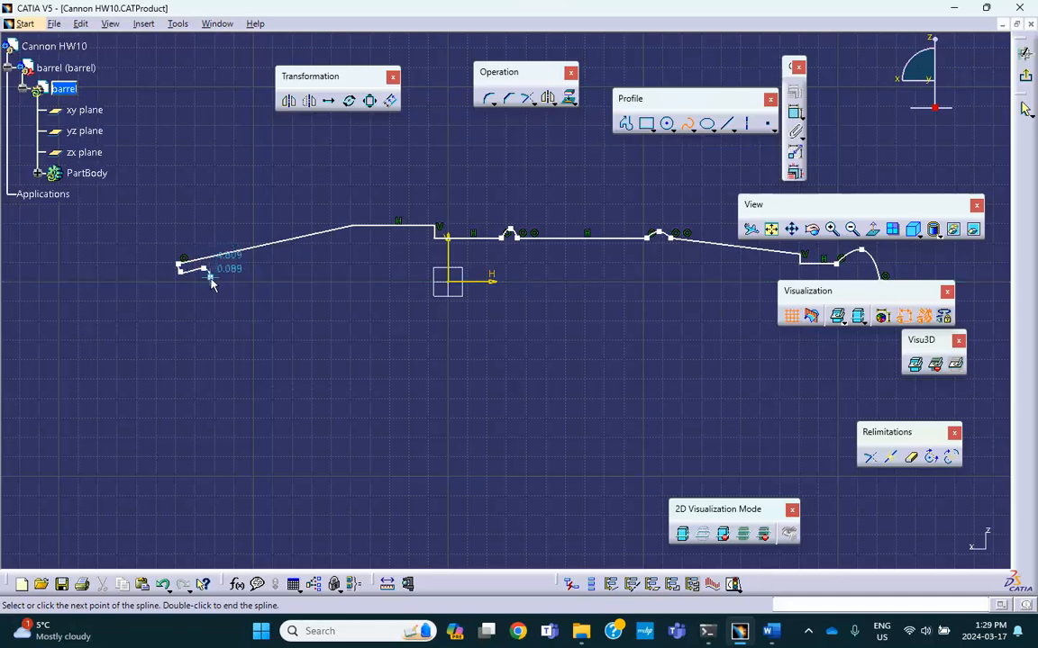
double_click(209, 280)
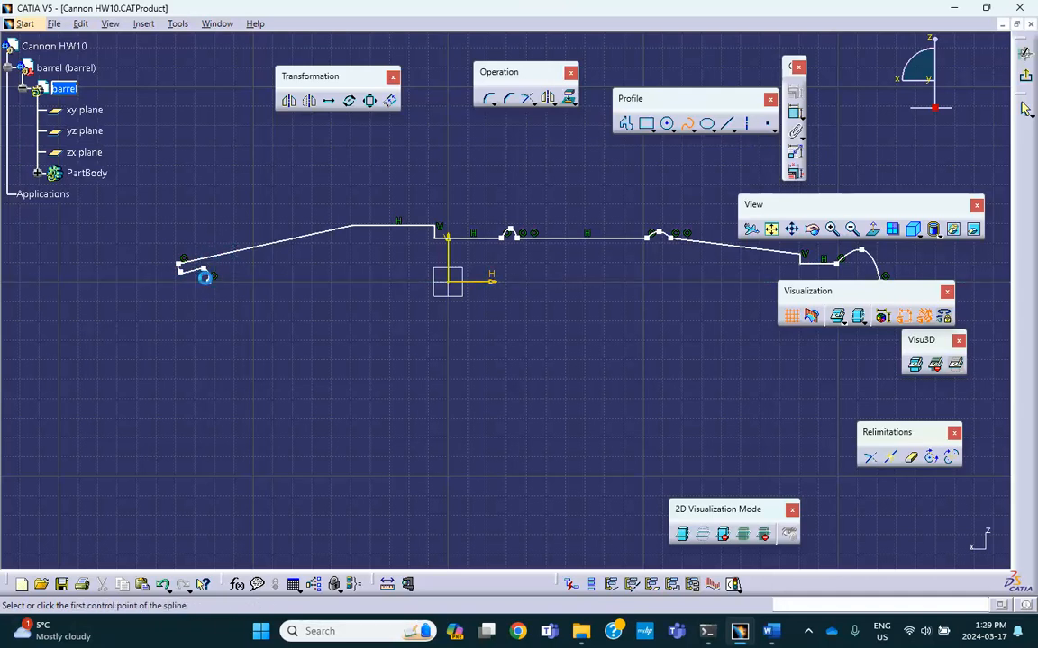
mouse_move(270, 330)
middle_down()
mouse_move(258, 326)
mouse_move(258, 355)
mouse_move(224, 346)
middle_up()
click(299, 347)
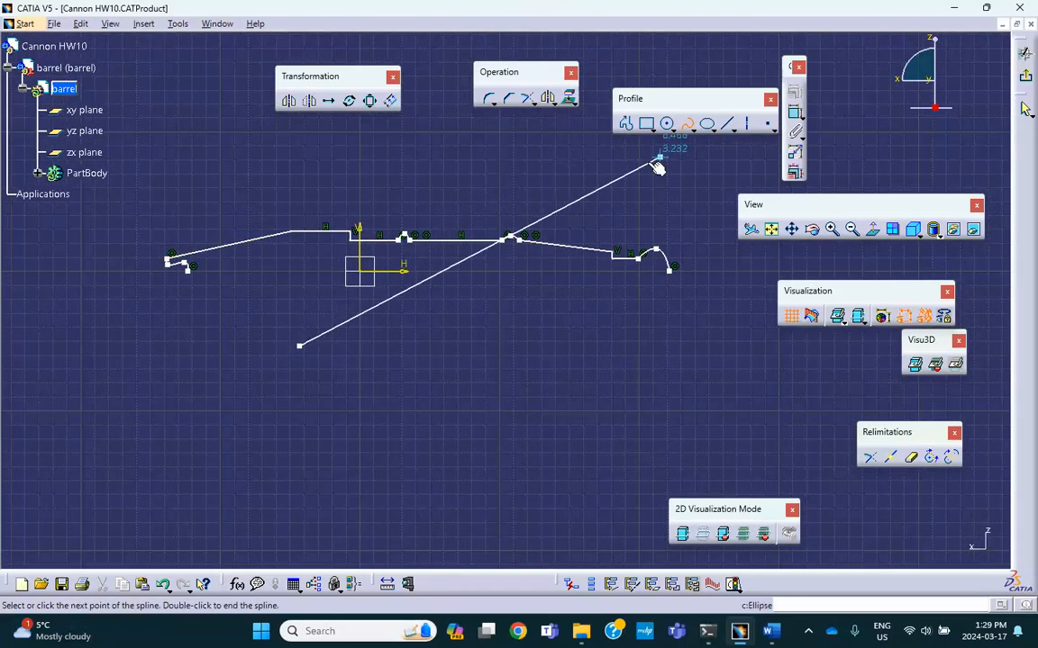
key(Escape)
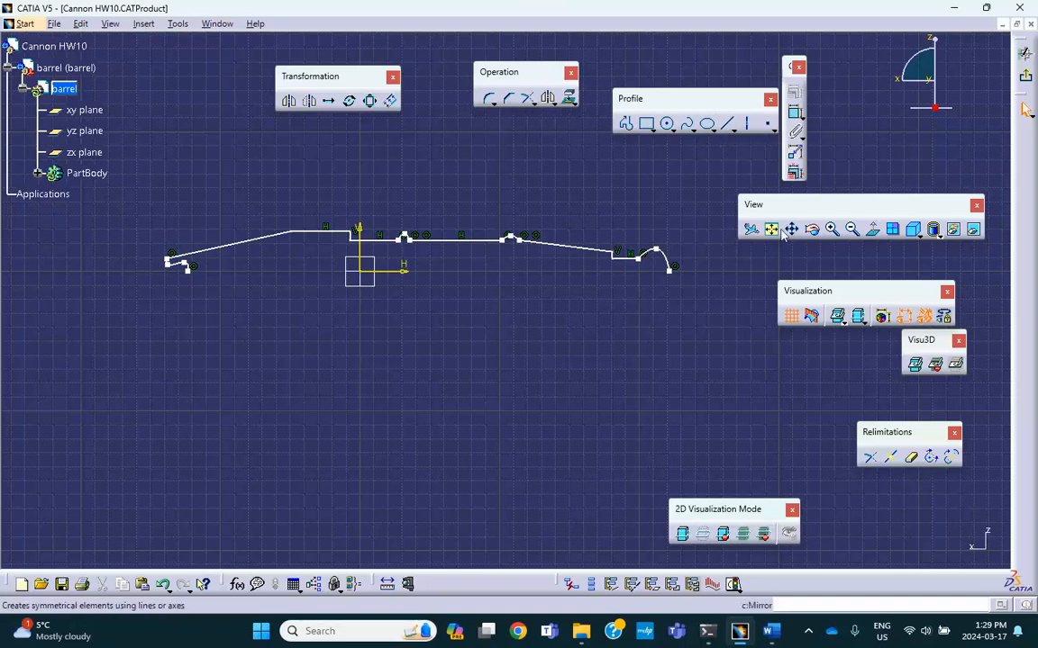
- Draw an axis line starting on the sketch's horizontal axis and constrain it as Horizontal
click(747, 124)
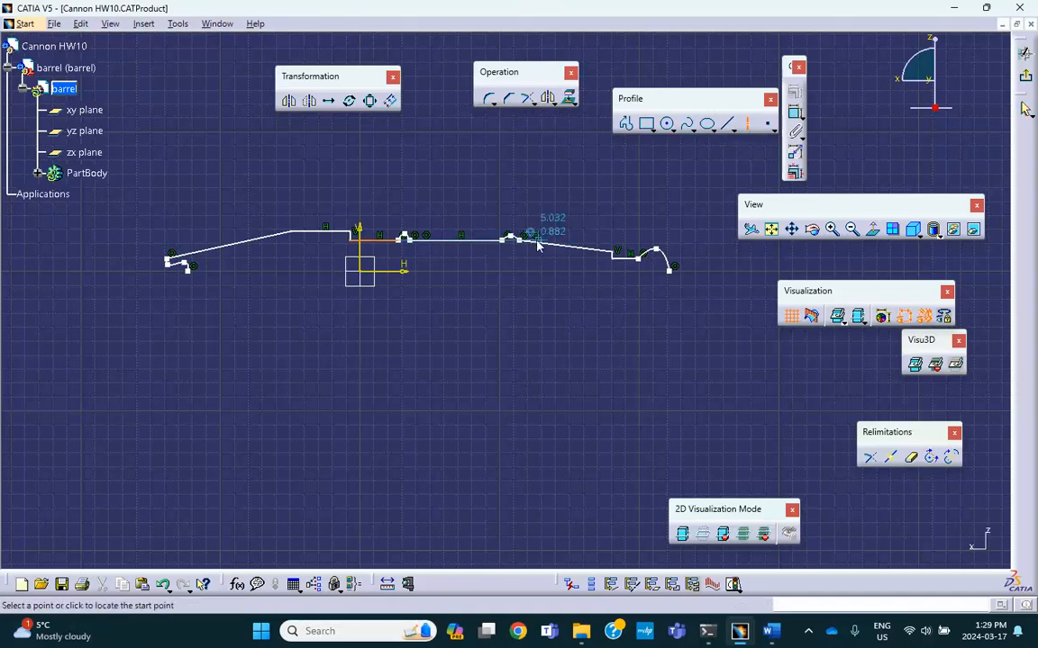
click(475, 272)
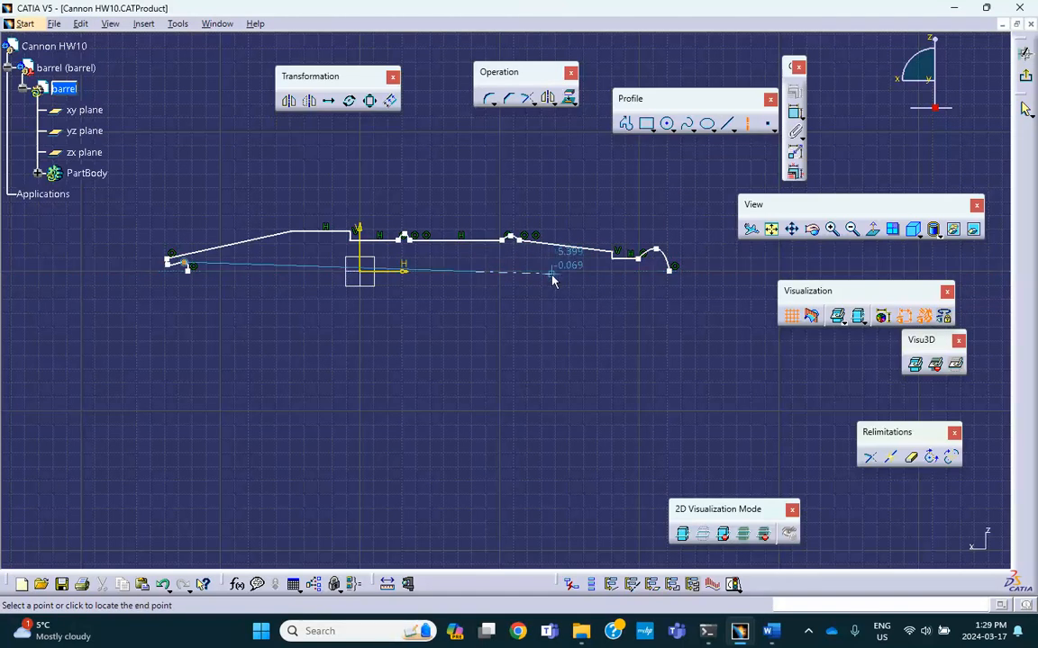
click(552, 279)
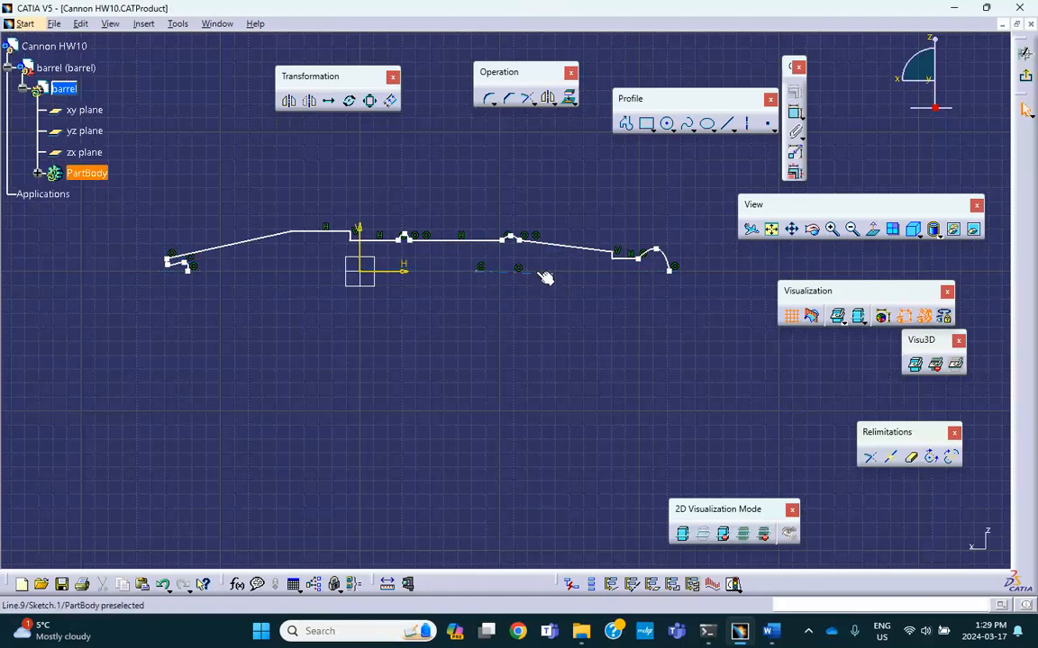
right_click(544, 278)
mouse_move(583, 519)
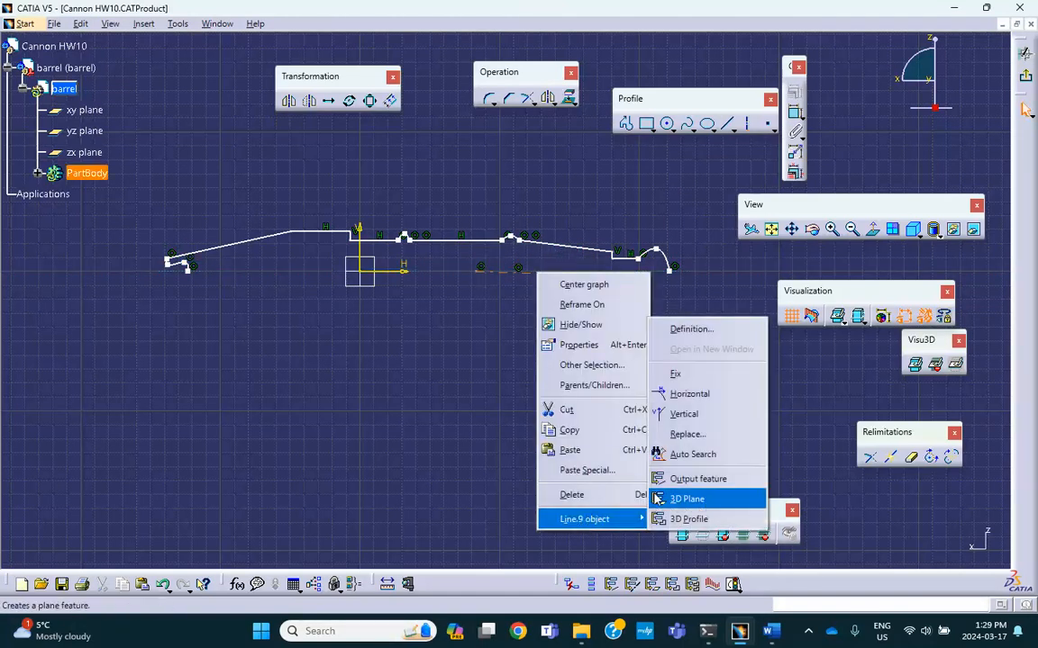
click(692, 393)
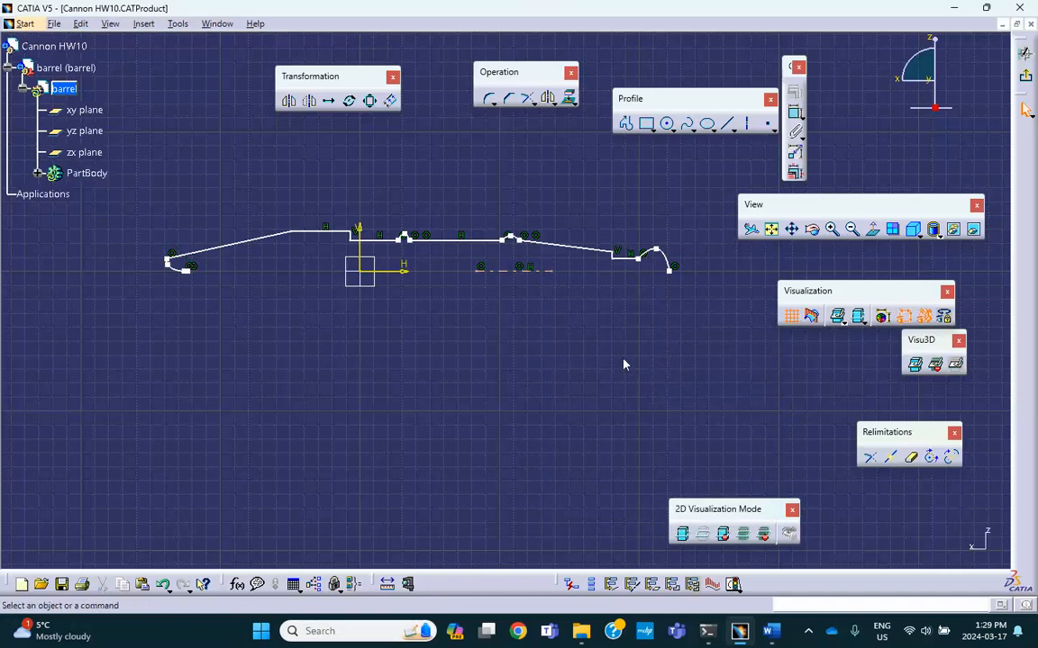
- Leave the sketch and try to revolve its profile 360 degrees about the sketch axis with the Shaft feature
click(1025, 76)
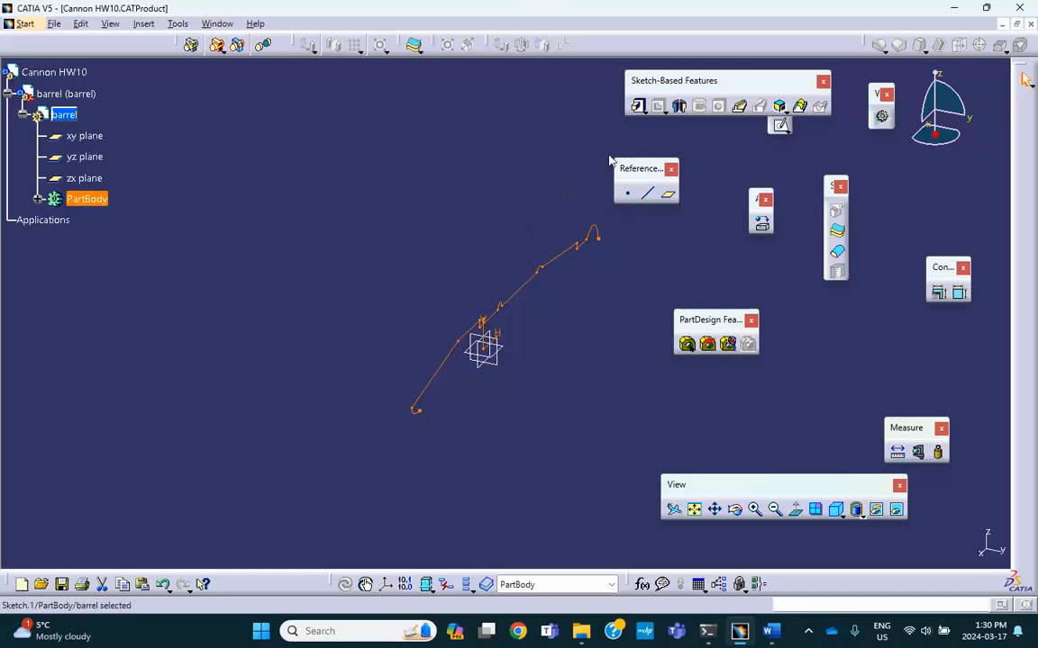
click(679, 106)
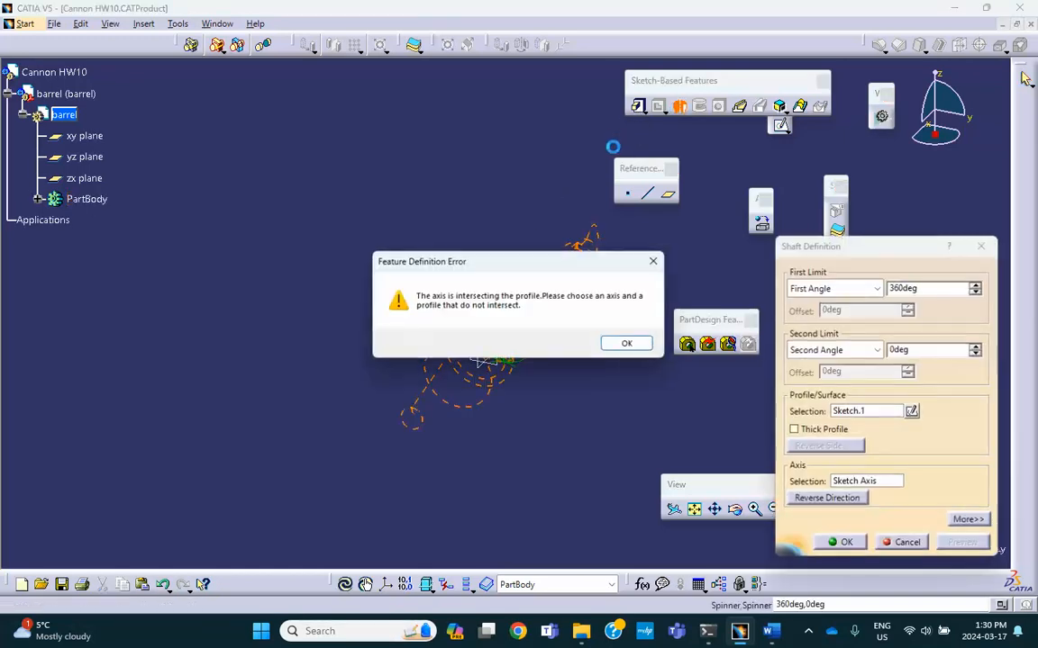
click(628, 346)
mouse_move(570, 414)
middle_down()
mouse_move(455, 348)
mouse_move(376, 285)
middle_up()
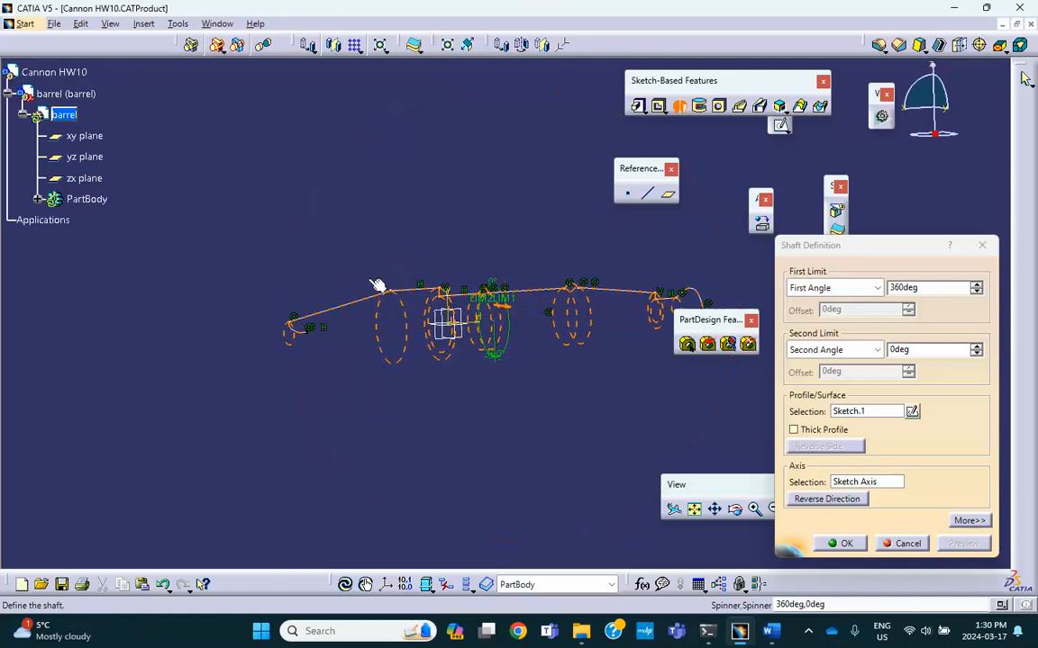
click(904, 543)
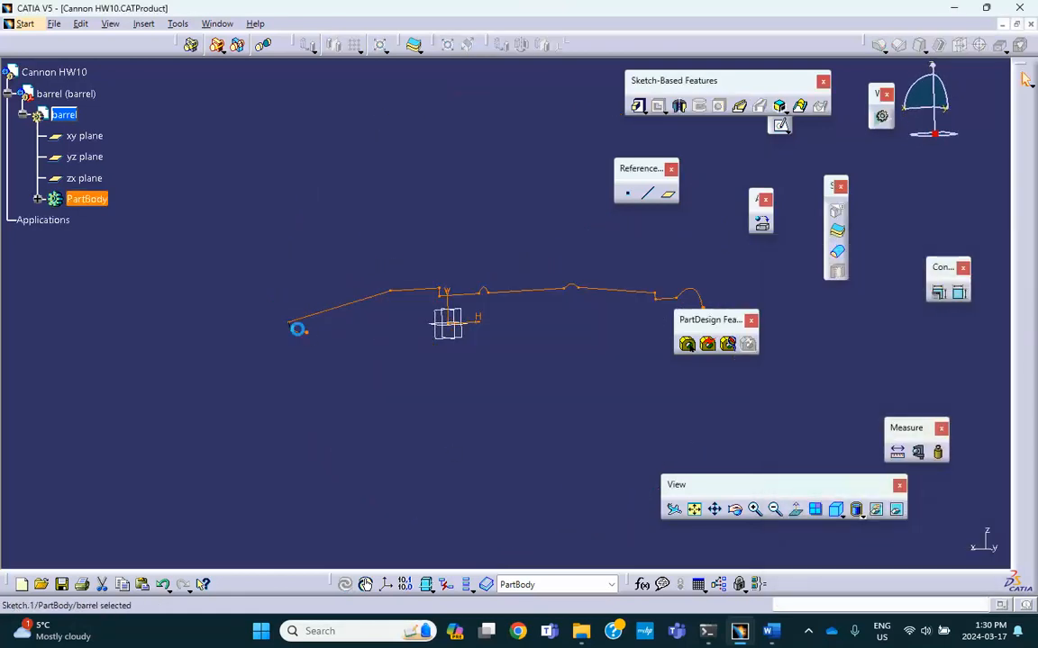
- Reopen the profile sketch and delete the hooked spline at the start of the rising line
double_click(299, 326)
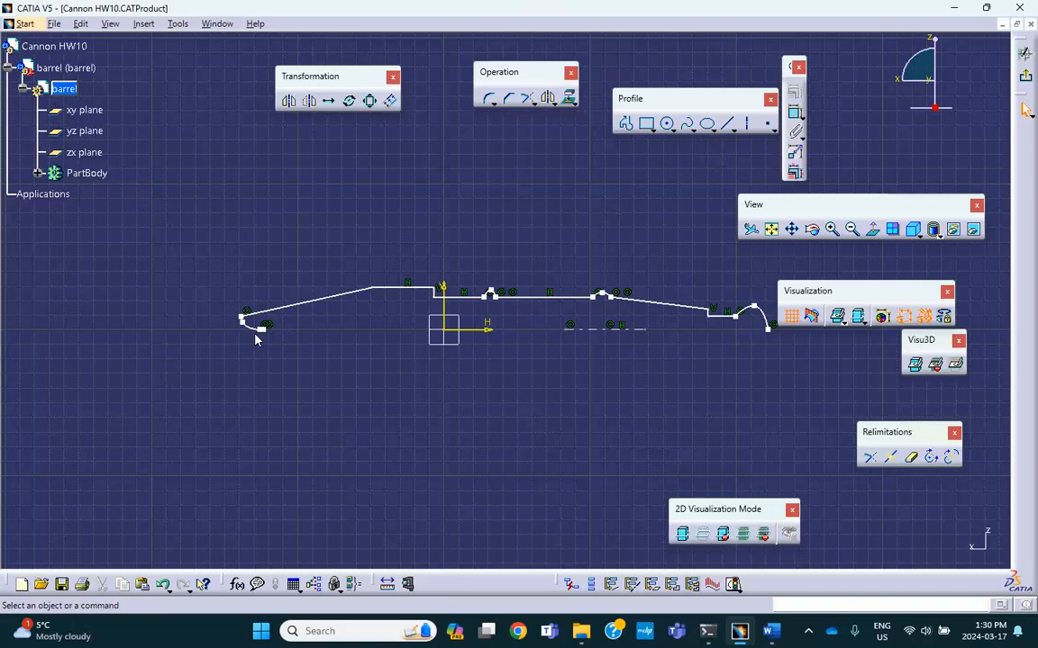
click(260, 330)
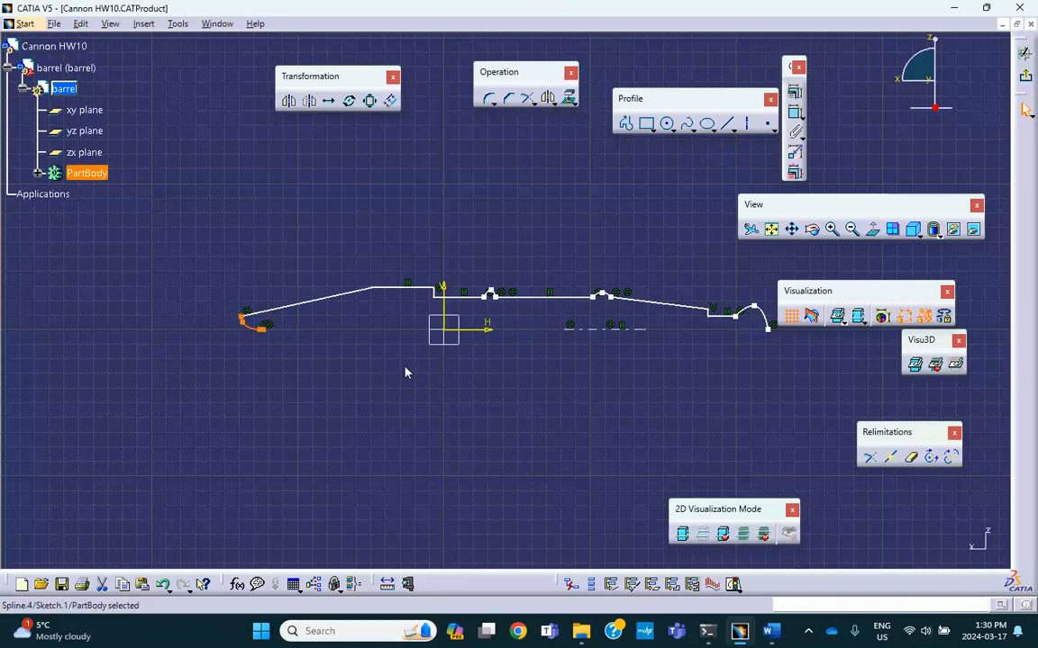
key(Delete)
- Draw a multi-point spline from the rising line's start, dropping slightly and curving inward to the horizontal axis at about (-4.952, 0)
mouse_move(343, 330)
middle_down()
mouse_move(392, 315)
mouse_move(382, 223)
middle_up()
click(392, 315)
mouse_move(336, 288)
middle_down()
mouse_move(380, 264)
mouse_move(487, 247)
mouse_move(482, 196)
middle_up()
click(486, 247)
middle_drag(405, 245, 624, 239)
click(688, 123)
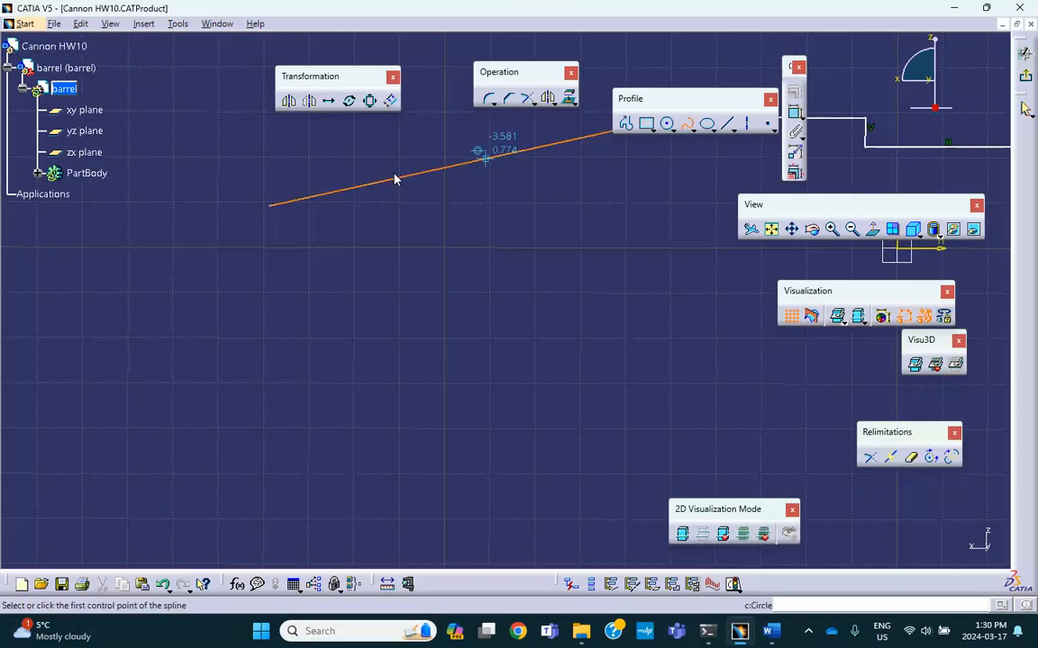
click(271, 206)
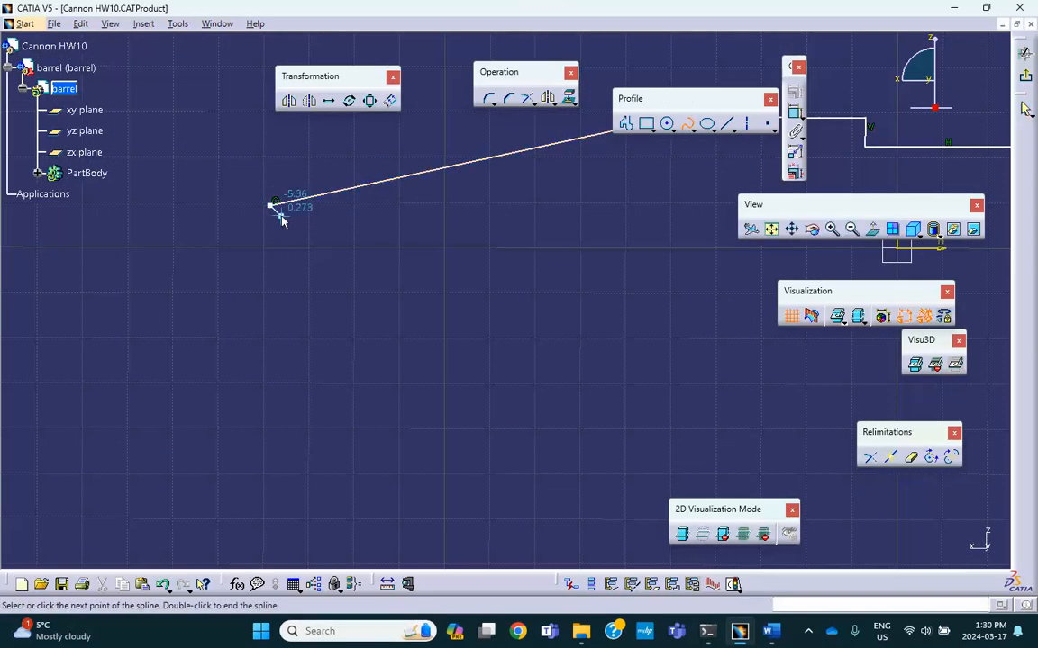
click(273, 218)
click(269, 218)
click(288, 223)
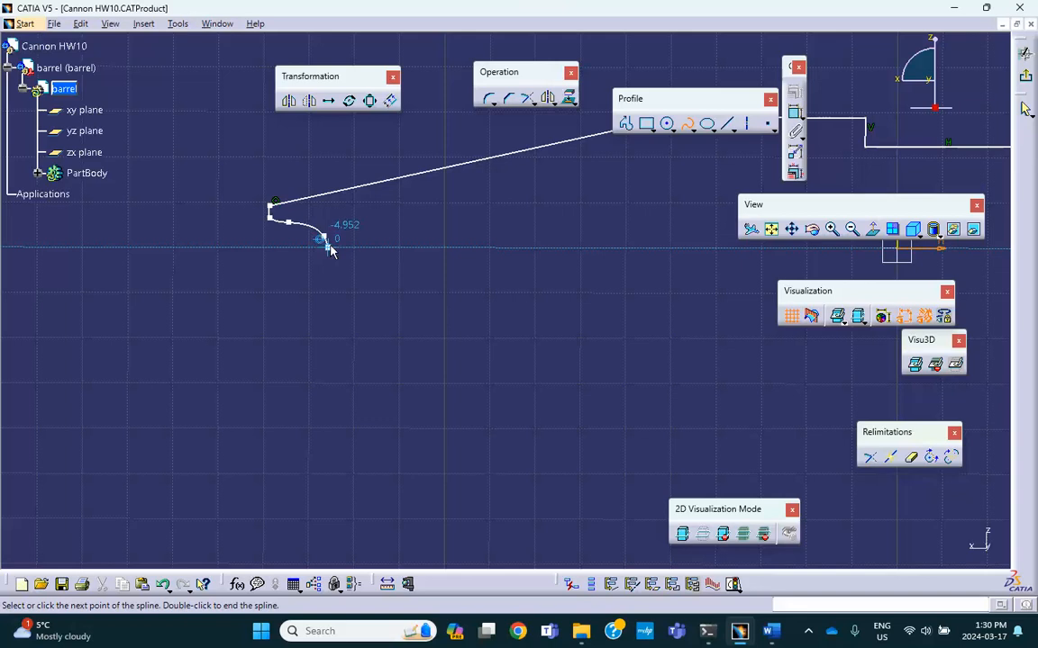
click(326, 241)
double_click(331, 219)
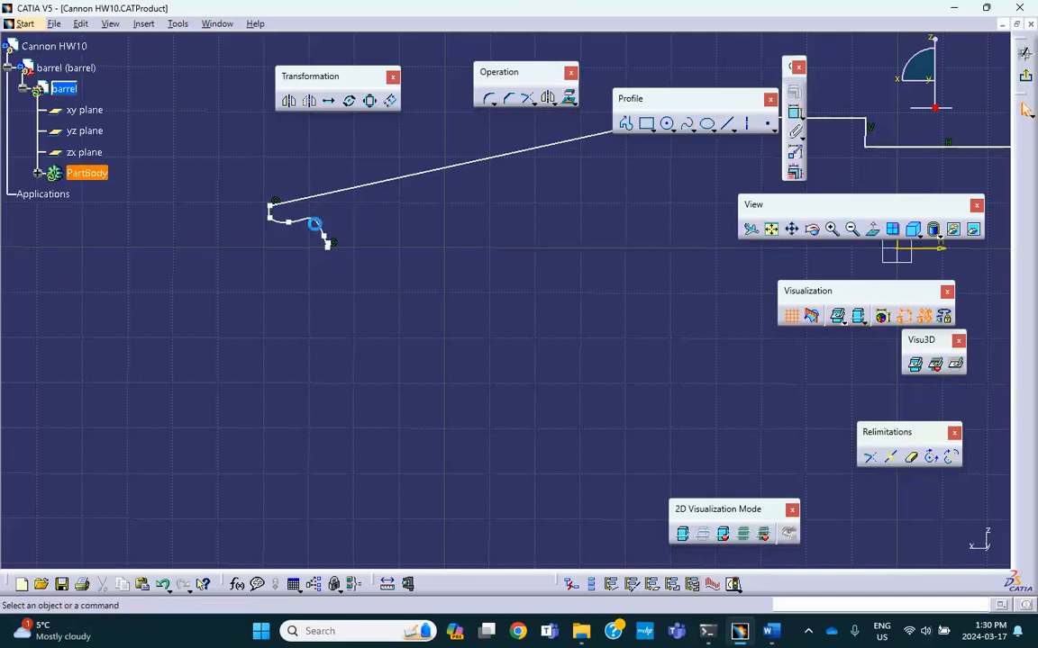
- Shift the new end spline slightly toward the origin together with the start of the rising line
drag(314, 229, 328, 227)
click(394, 235)
click(343, 241)
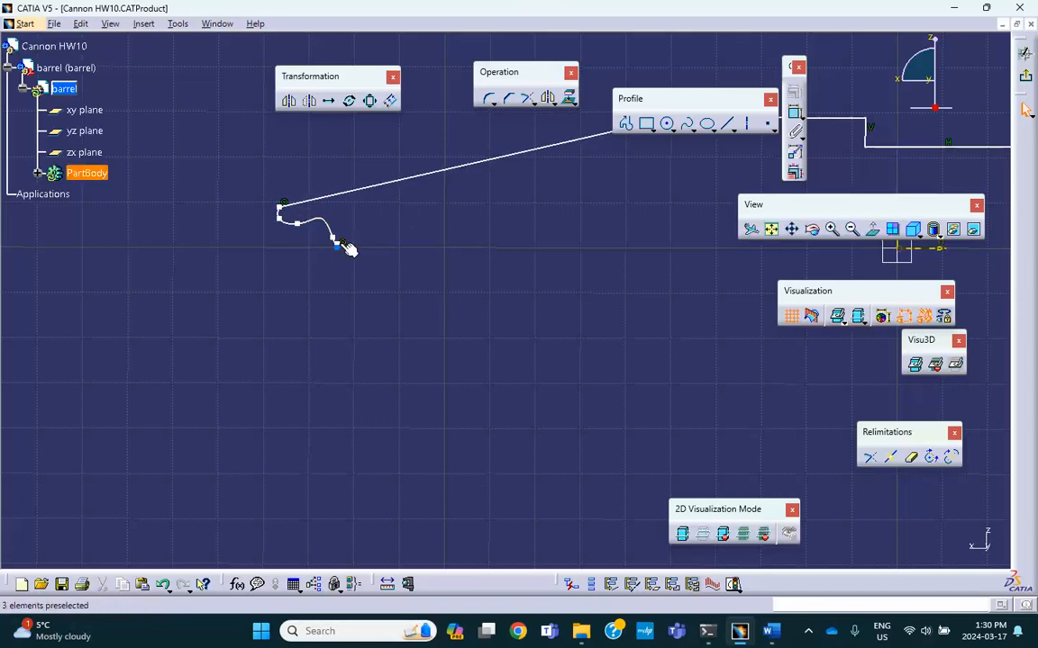
- Delete the extra control point beside the end spline's endpoint on the horizontal axis
middle_drag(356, 232, 320, 169)
mouse_move(278, 207)
middle_down()
mouse_move(368, 264)
mouse_move(324, 197)
mouse_move(392, 243)
mouse_move(400, 232)
mouse_move(378, 193)
mouse_move(433, 220)
mouse_move(423, 177)
middle_up()
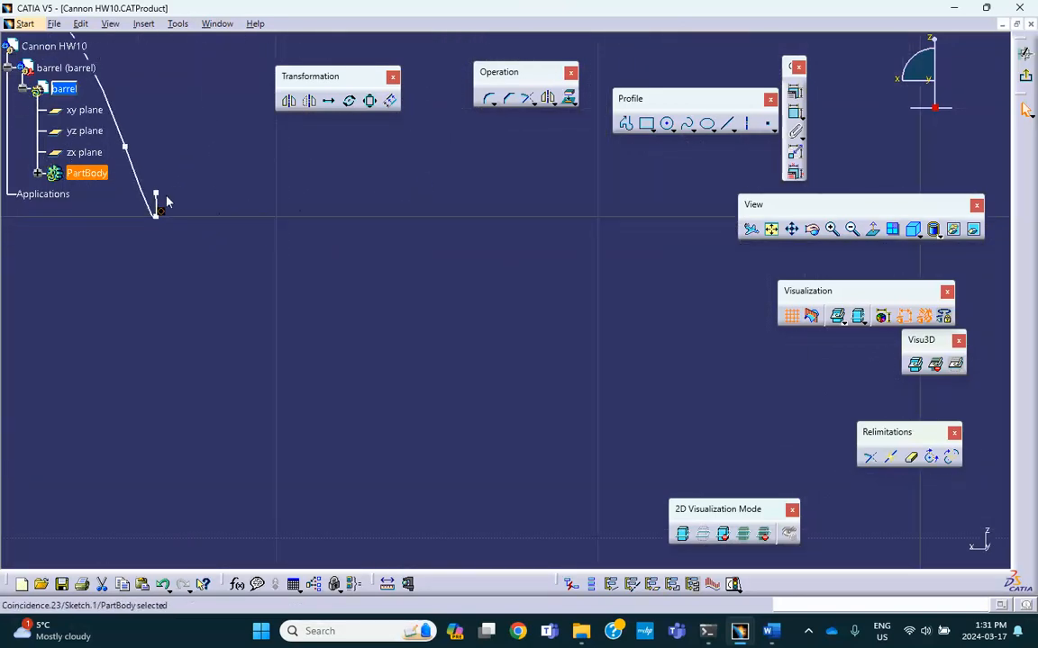
click(158, 201)
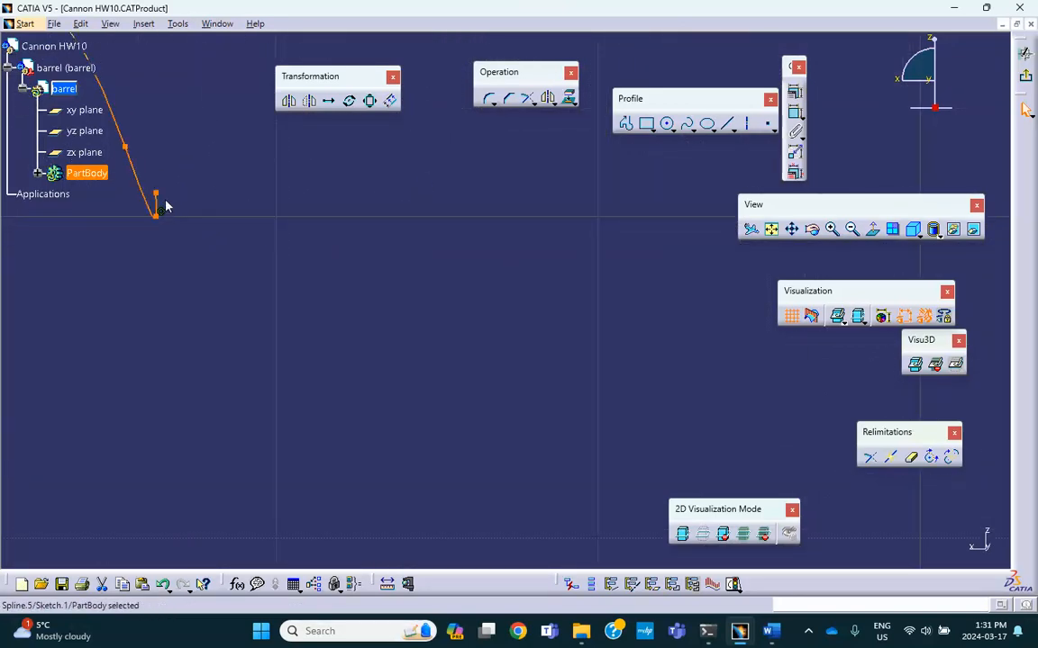
double_click(160, 192)
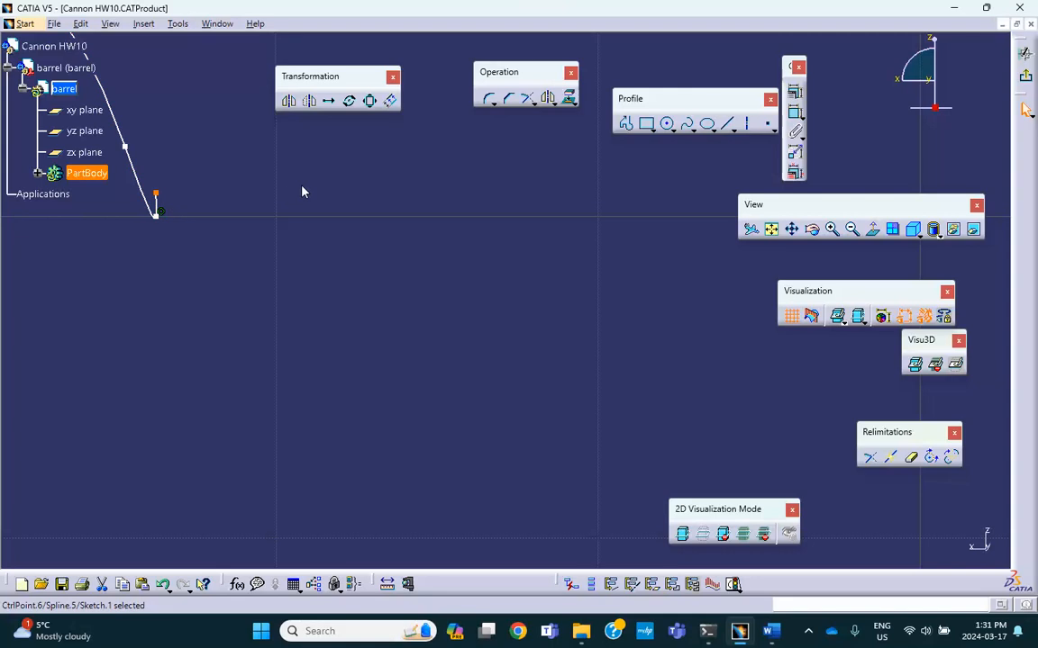
mouse_move(300, 190)
middle_down()
mouse_move(297, 180)
mouse_move(342, 296)
middle_up()
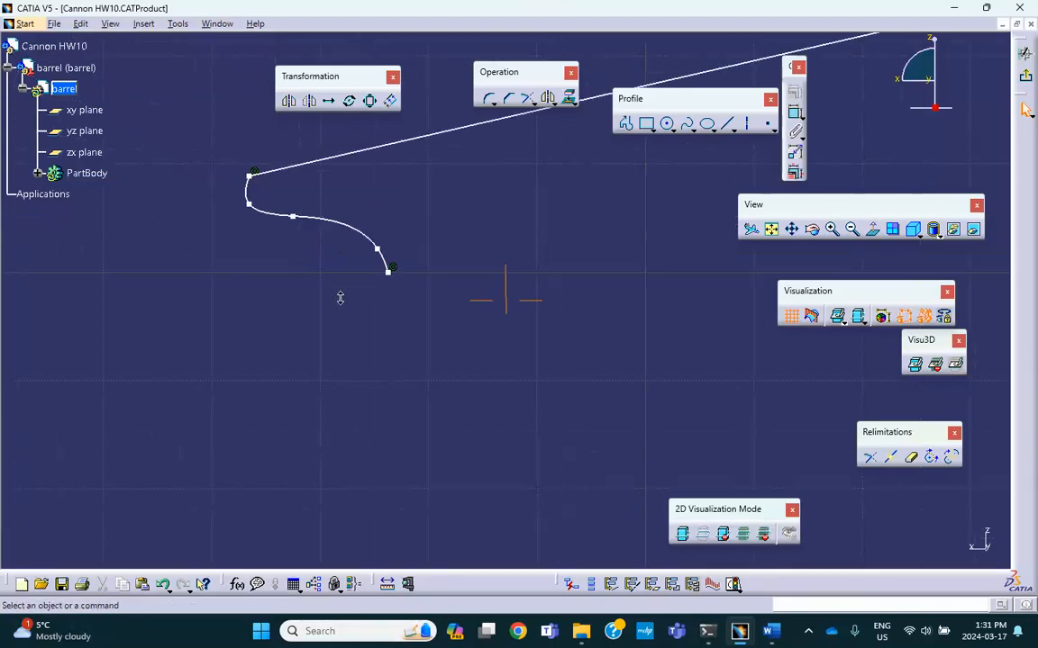
- Leave the sketch and revolve the barrel profile 360 degrees about the sketch axis with the Shaft feature
click(1025, 81)
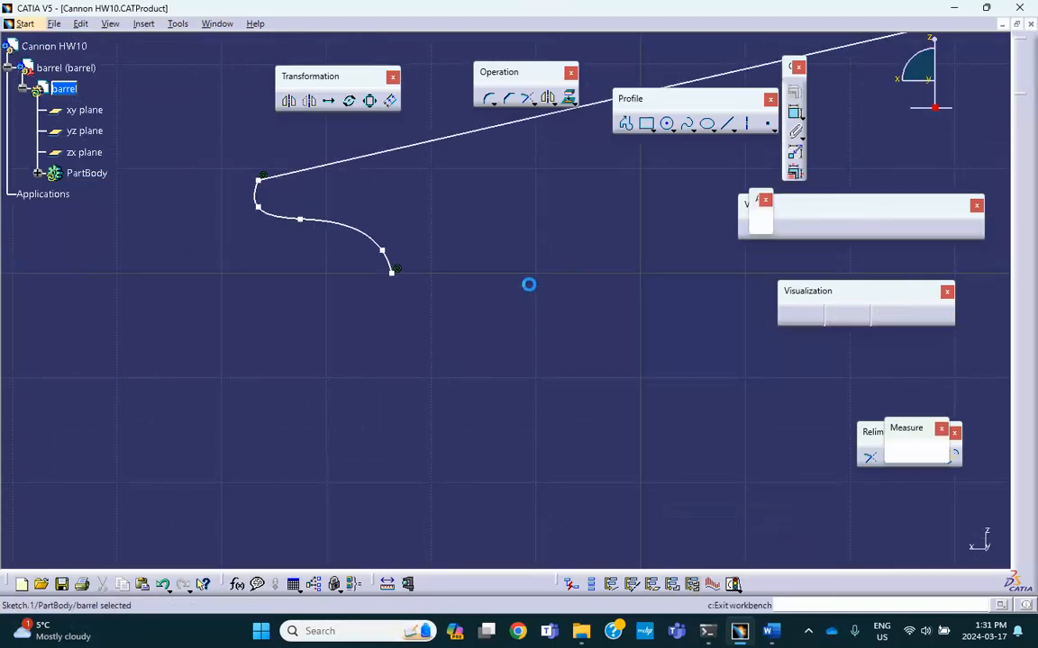
middle_drag(521, 271, 418, 189)
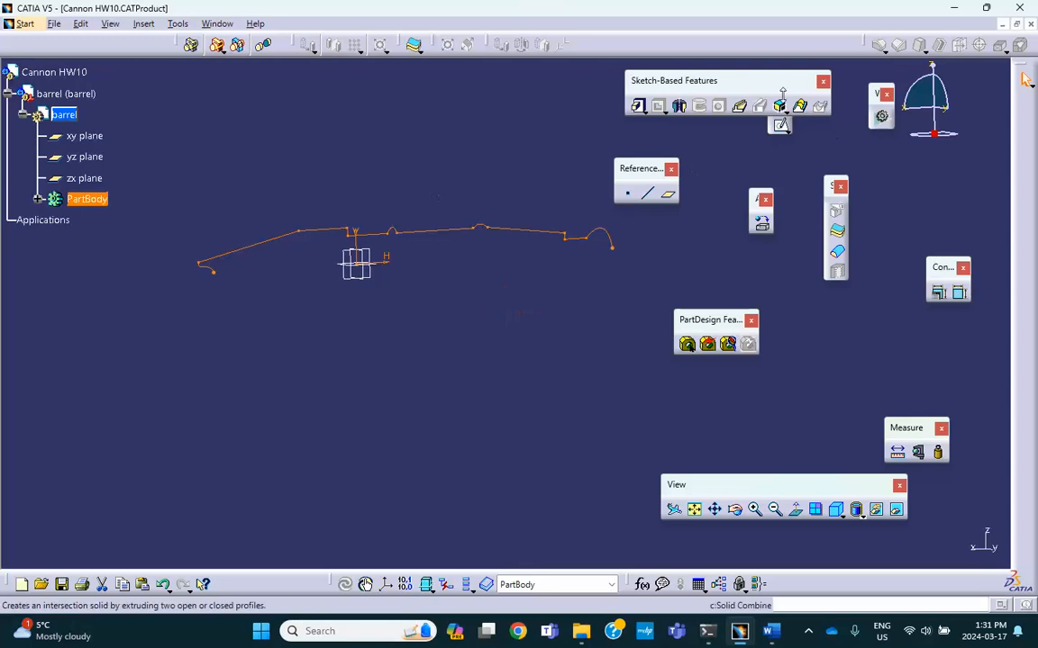
click(678, 107)
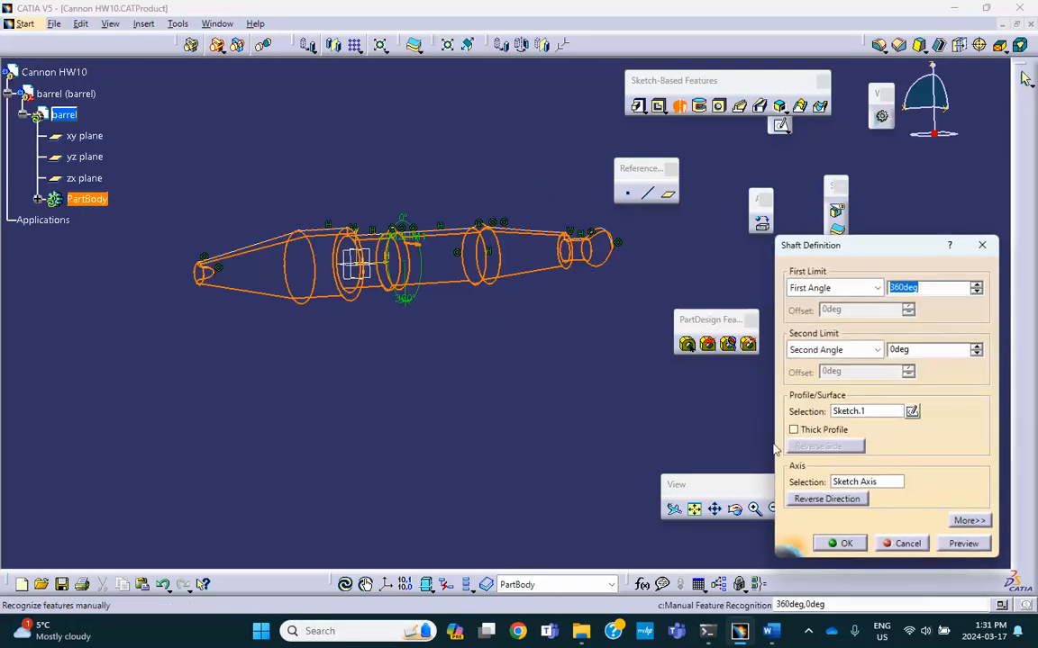
click(838, 543)
mouse_move(419, 349)
middle_down()
mouse_move(316, 360)
mouse_move(322, 347)
mouse_move(354, 347)
mouse_move(336, 365)
mouse_move(364, 402)
middle_up()
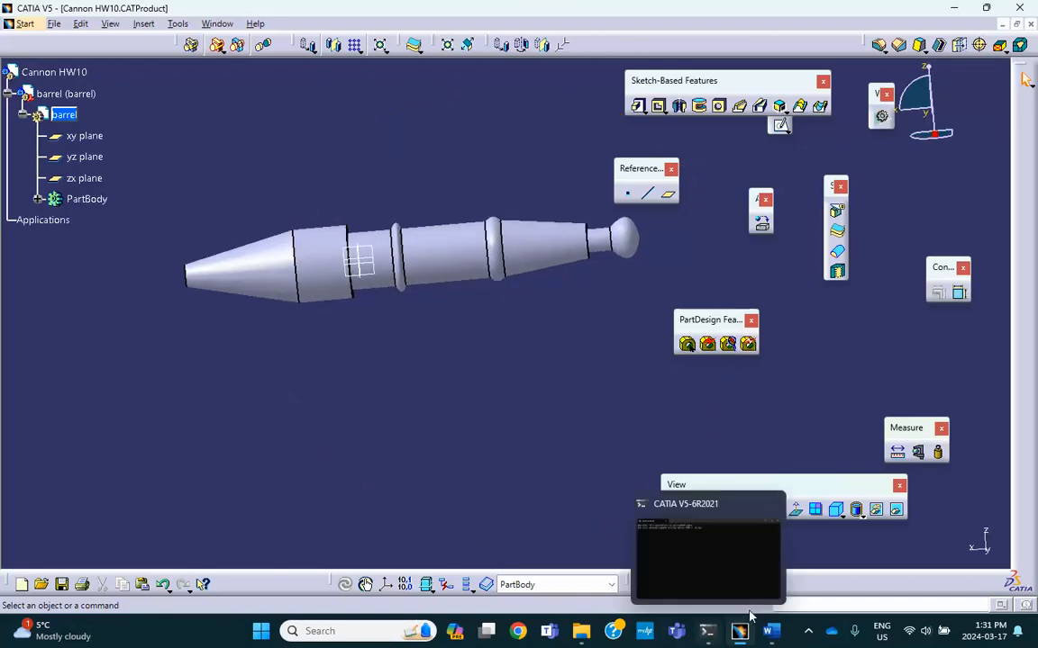
- Check the labelled cannon picture in the Word assignment and give the barrel component a matching salmon-red colour
click(772, 627)
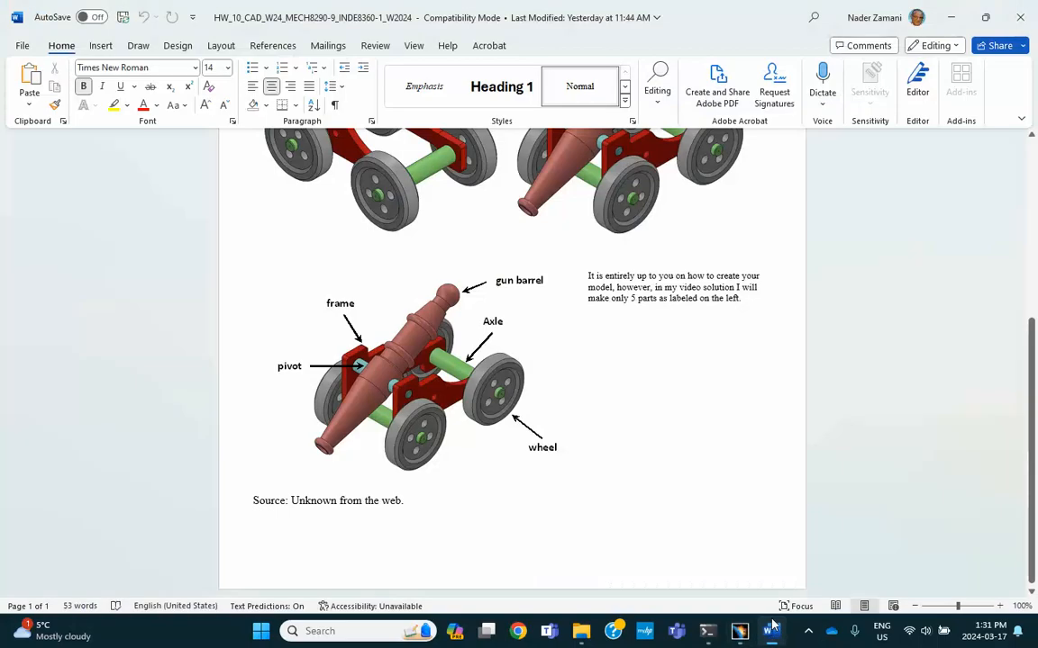
click(949, 16)
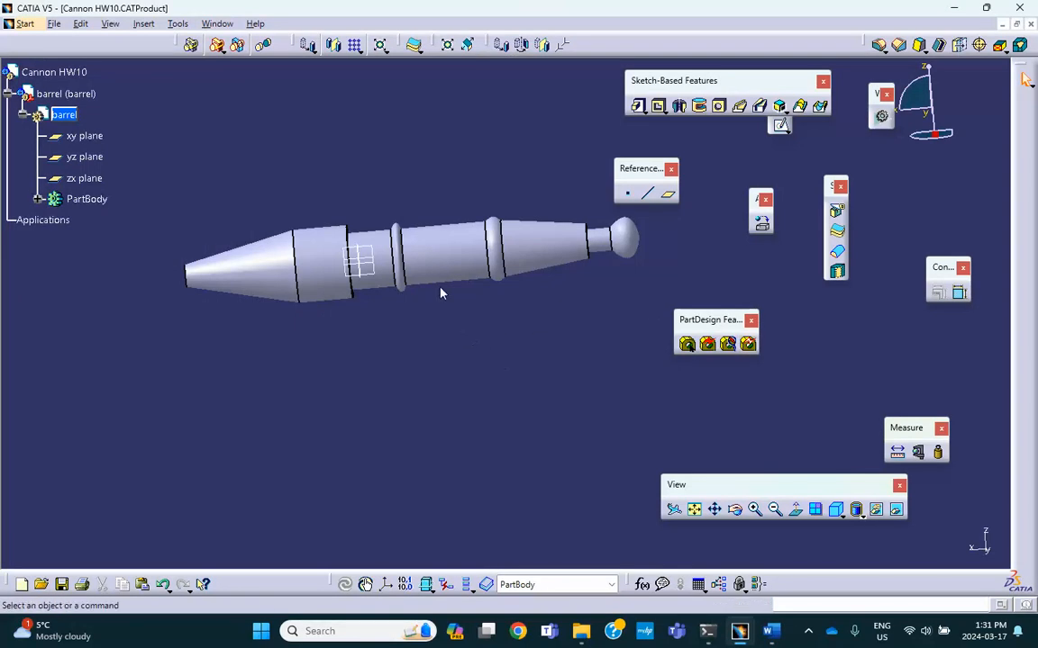
middle_drag(360, 168, 357, 159)
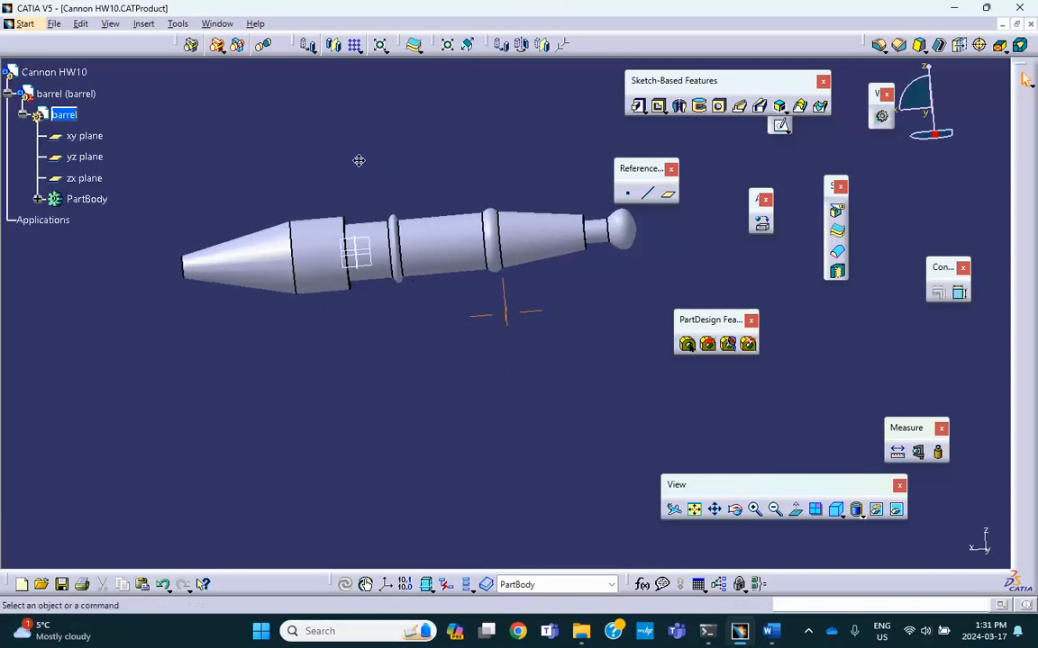
right_click(74, 94)
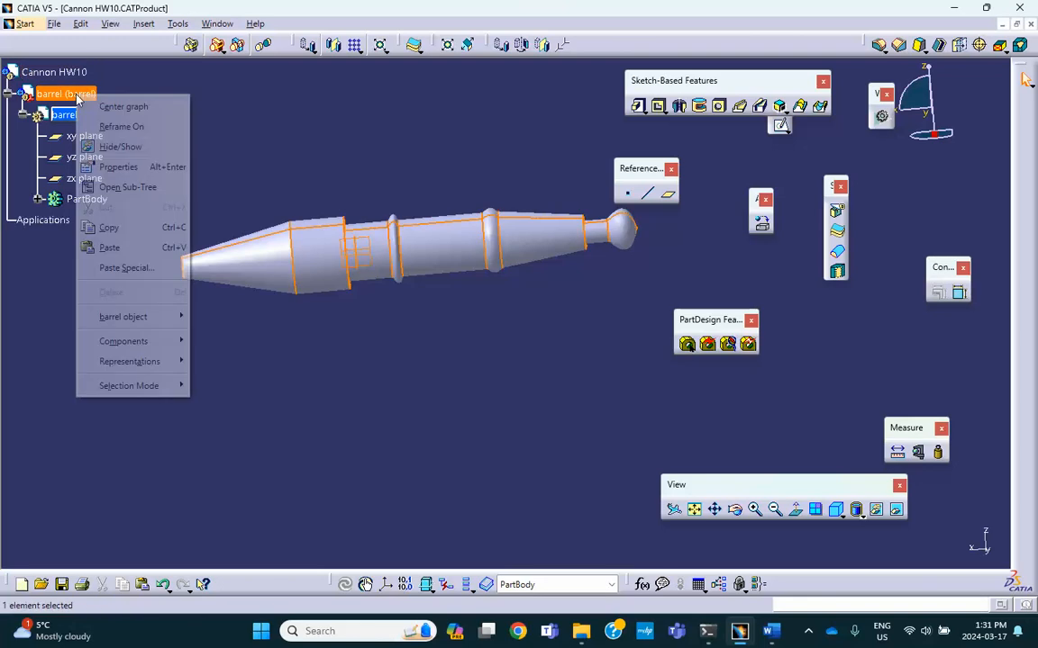
click(105, 170)
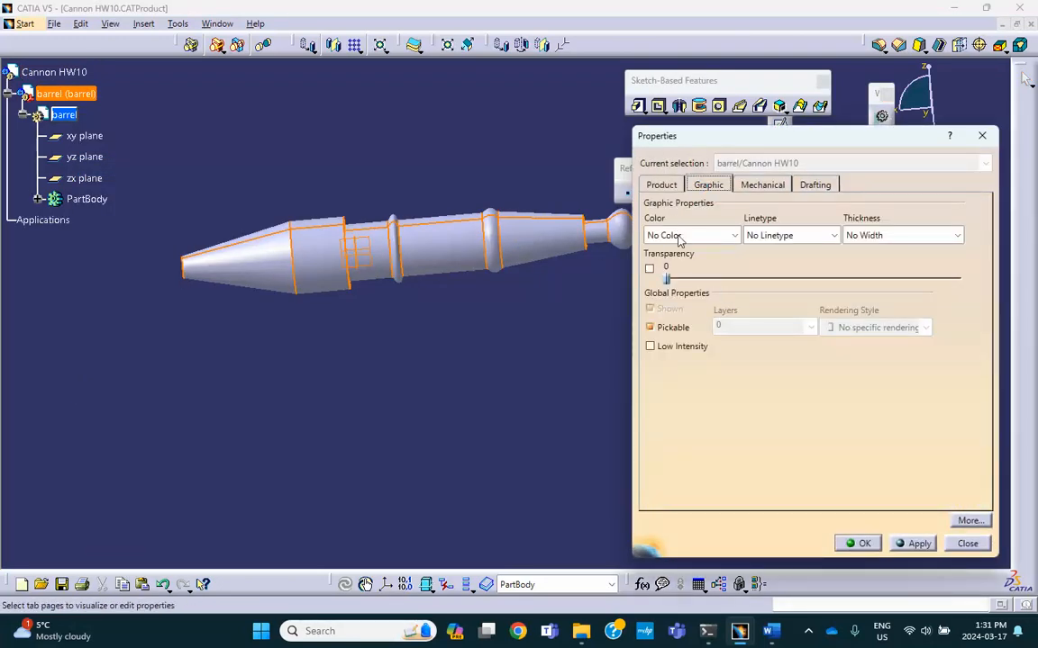
click(687, 235)
click(691, 364)
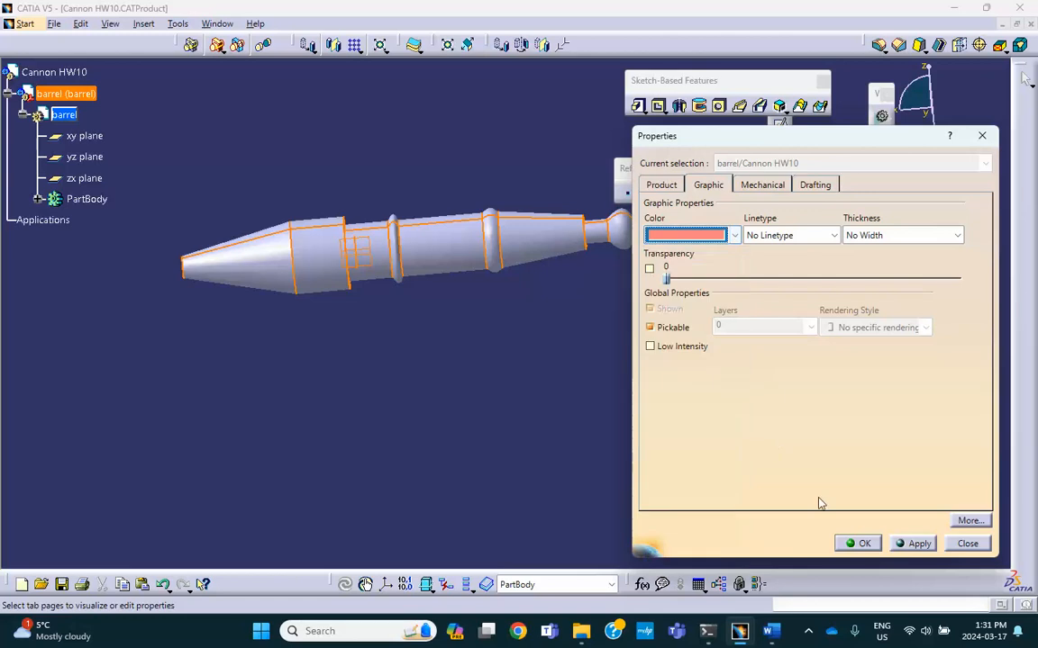
click(858, 543)
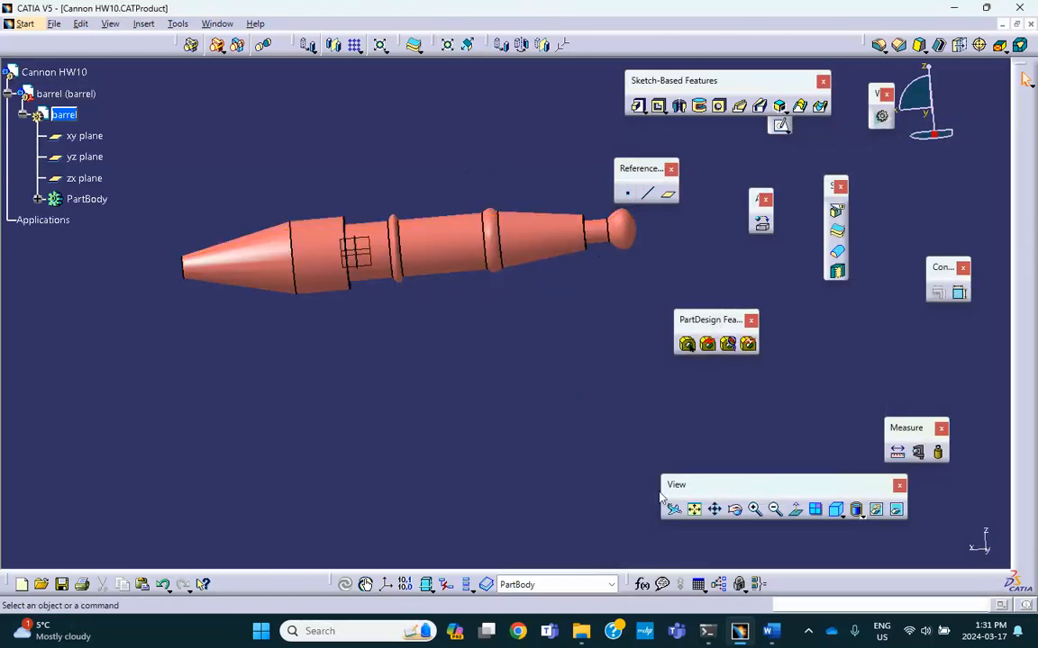
- Activate the top-level Cannon HW10 product and save the assembly
click(844, 515)
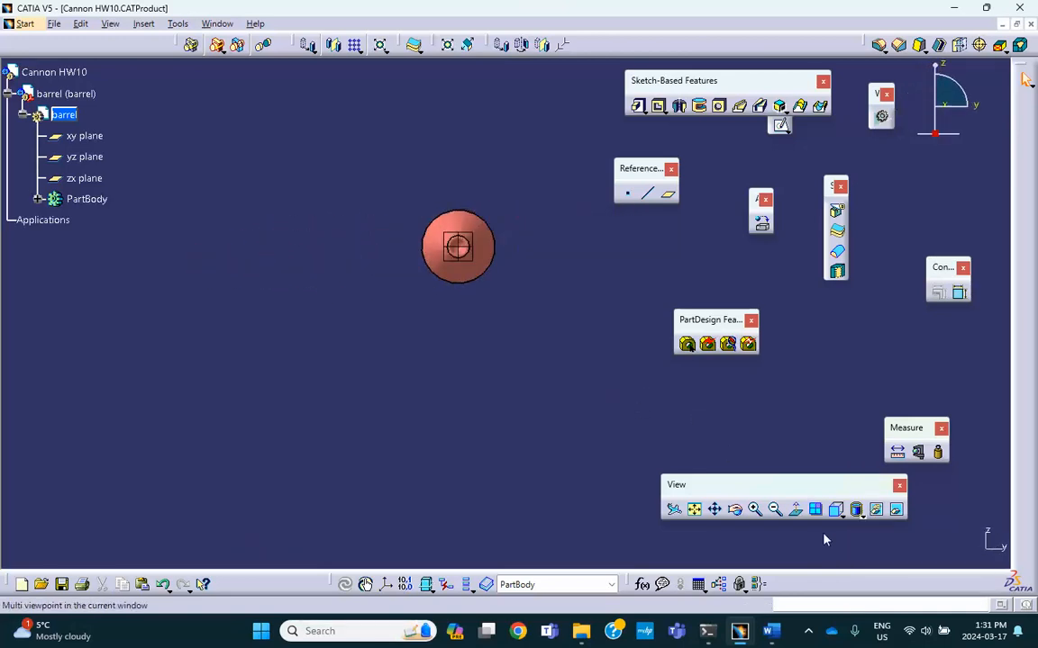
click(844, 515)
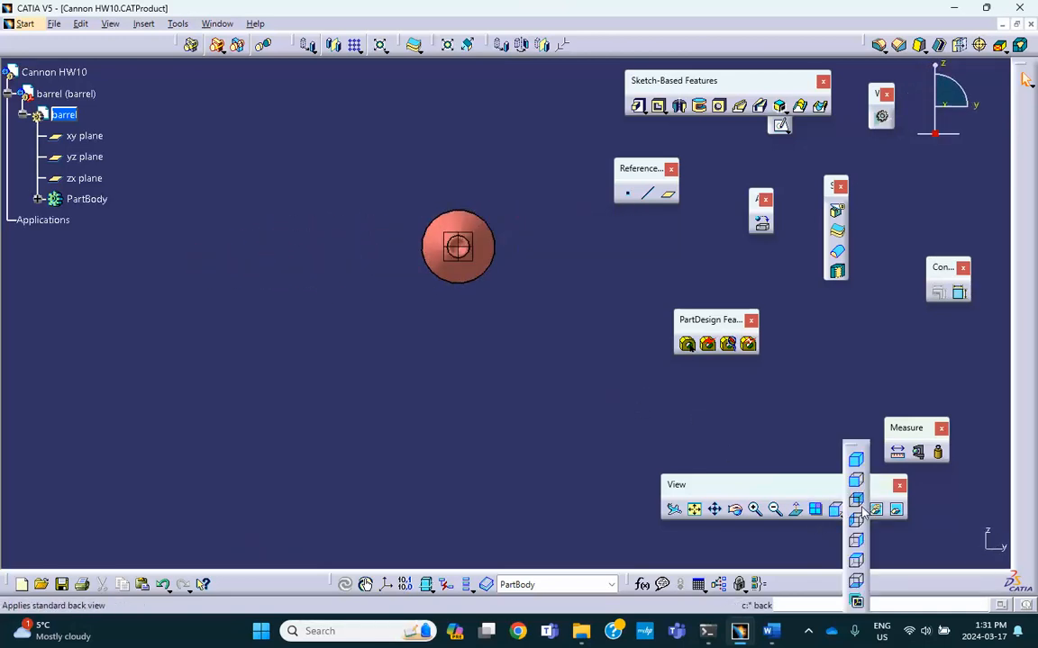
click(857, 542)
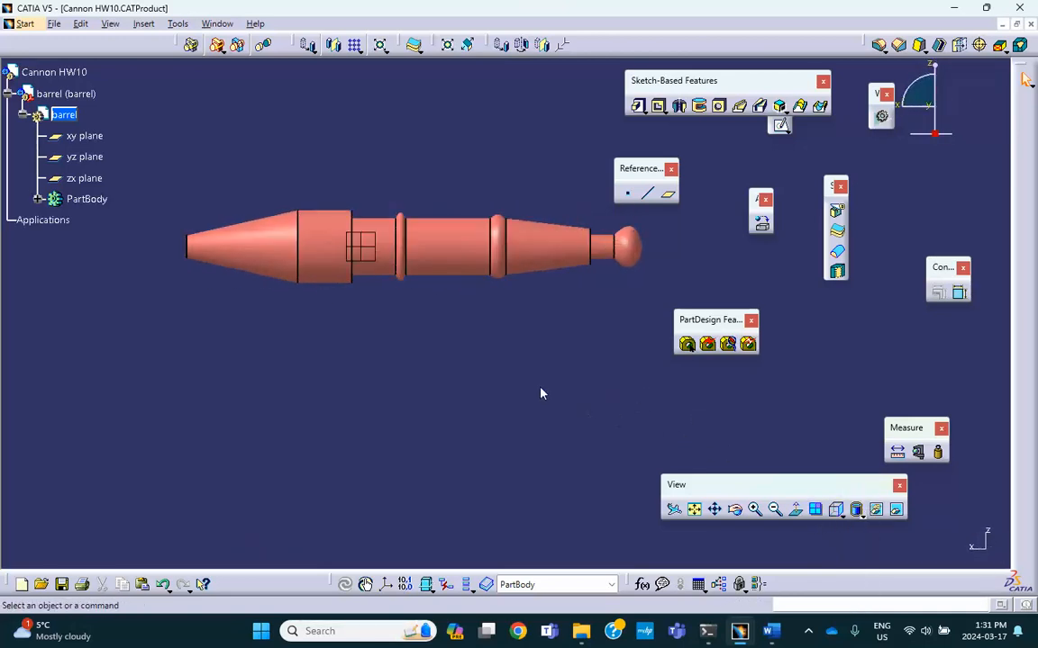
middle_drag(503, 354, 501, 408)
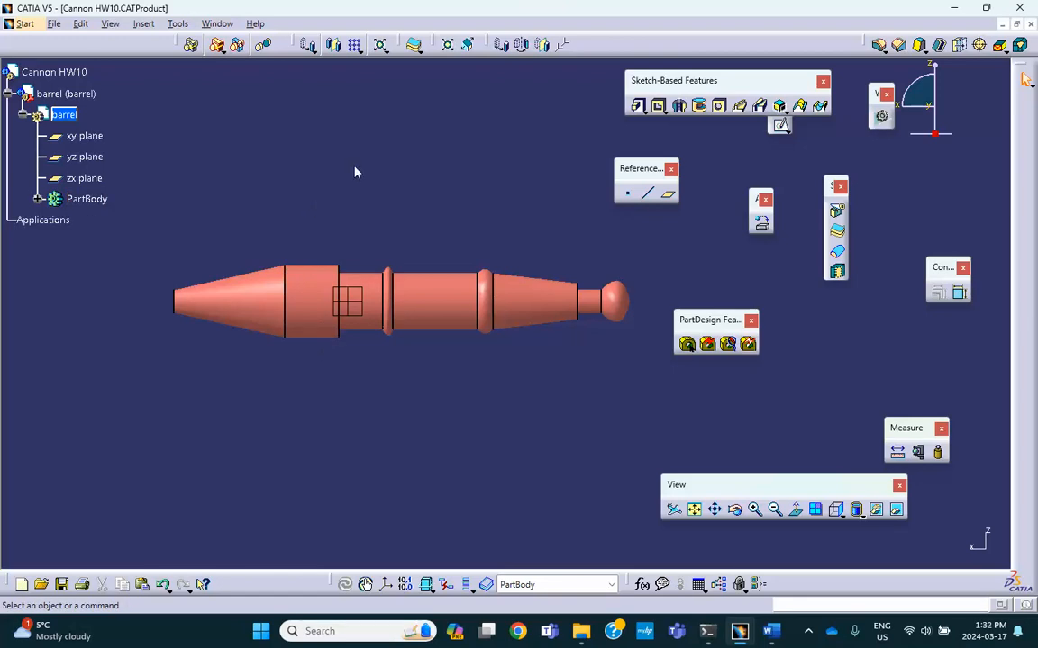
middle_drag(339, 152, 343, 142)
double_click(46, 72)
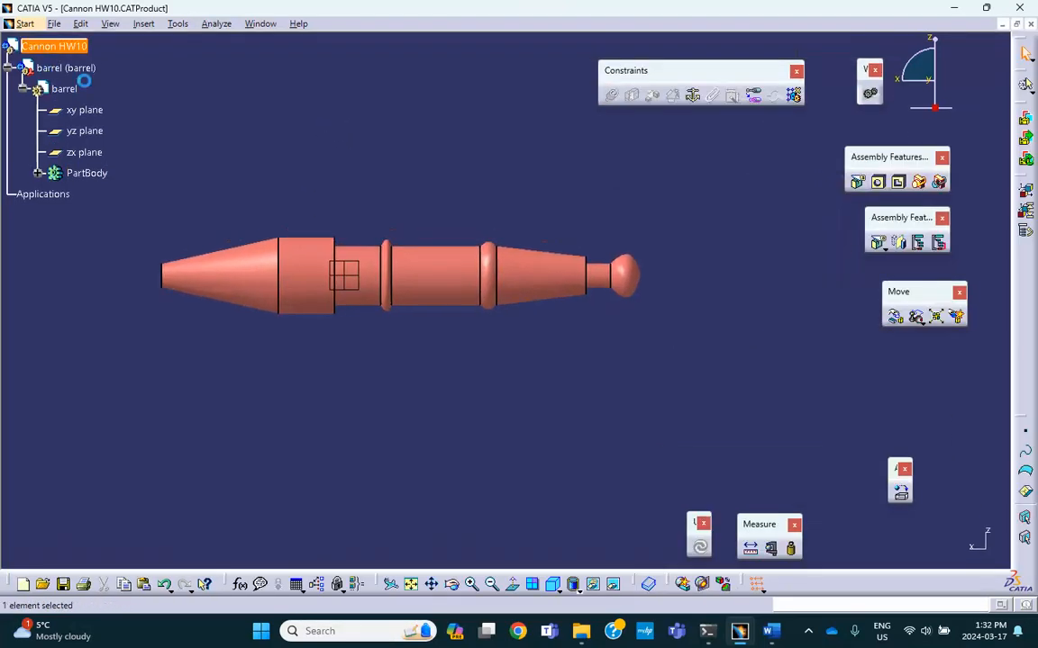
click(63, 583)
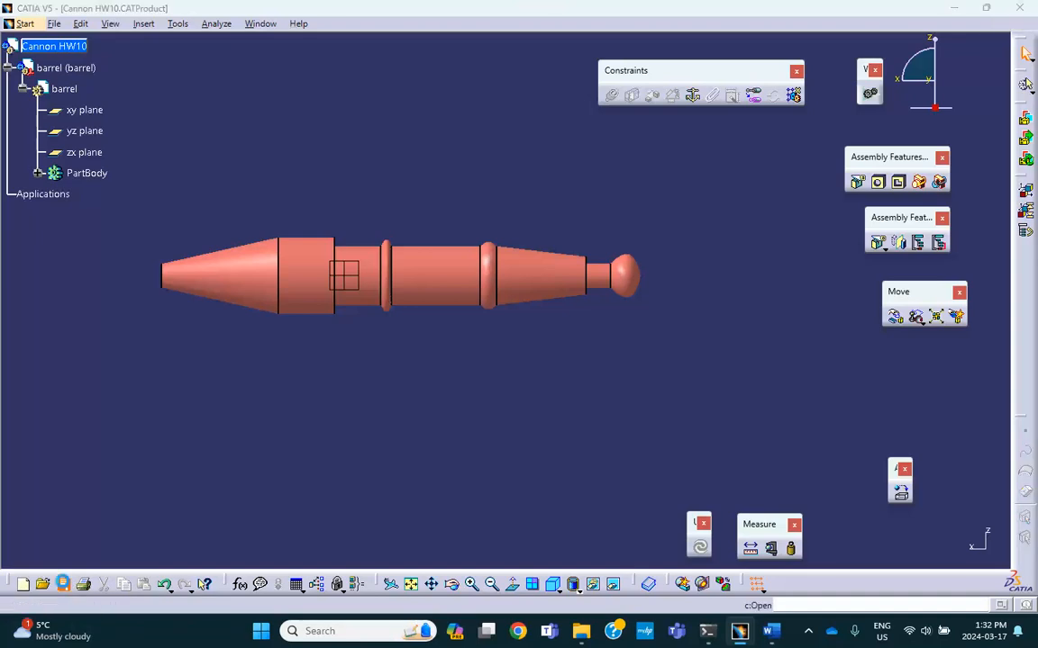
click(539, 351)
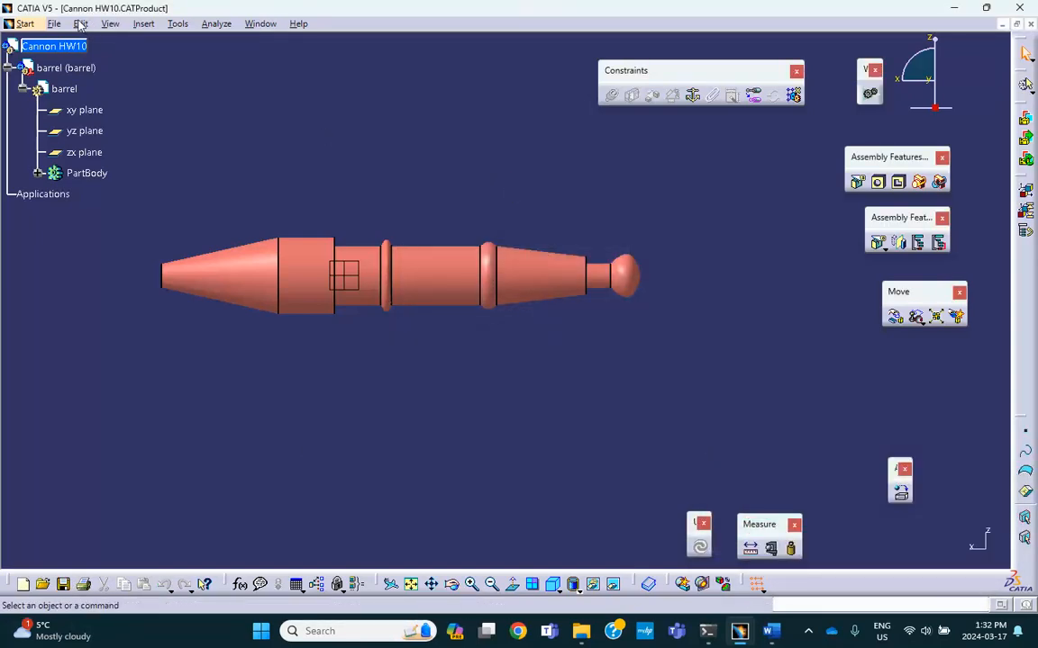
- Insert a new part into the Cannon HW10 product, using the assembly's origin as the part origin
click(141, 24)
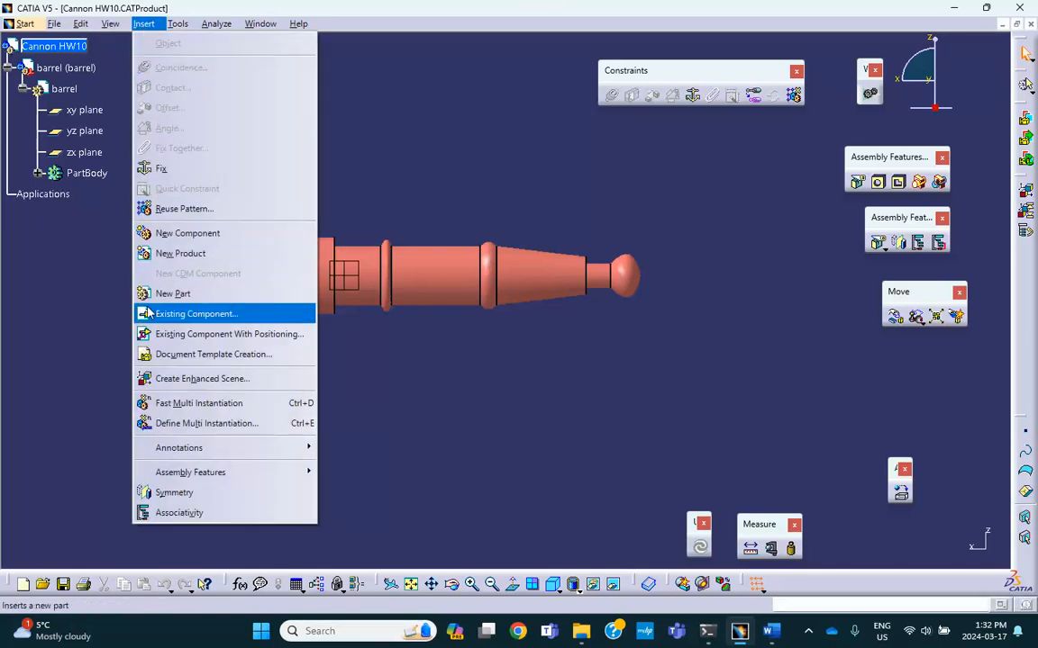
click(171, 294)
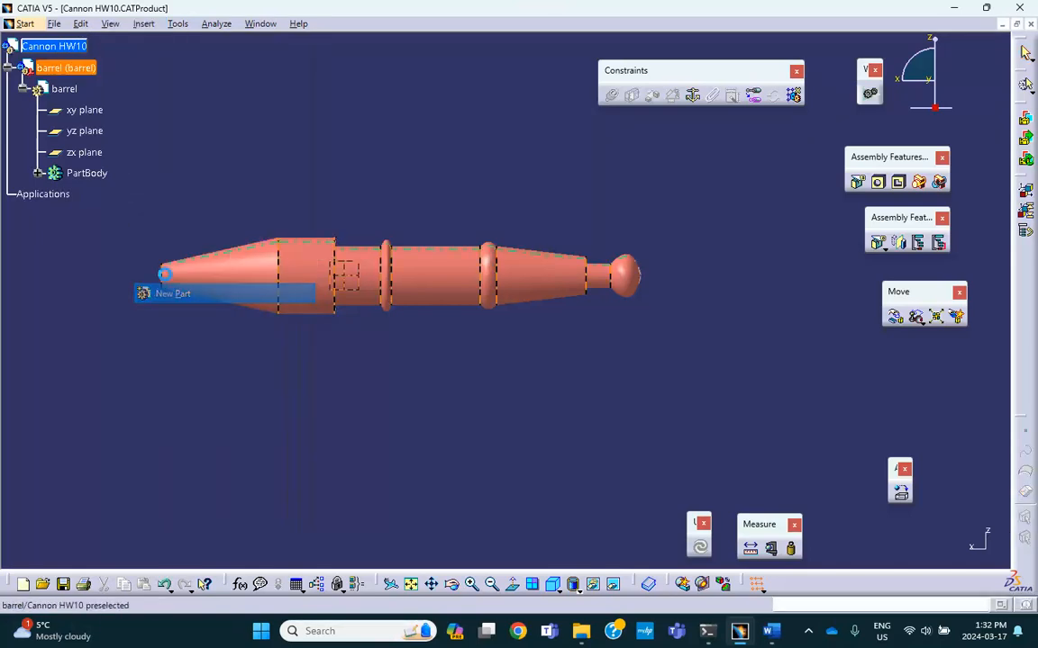
click(56, 46)
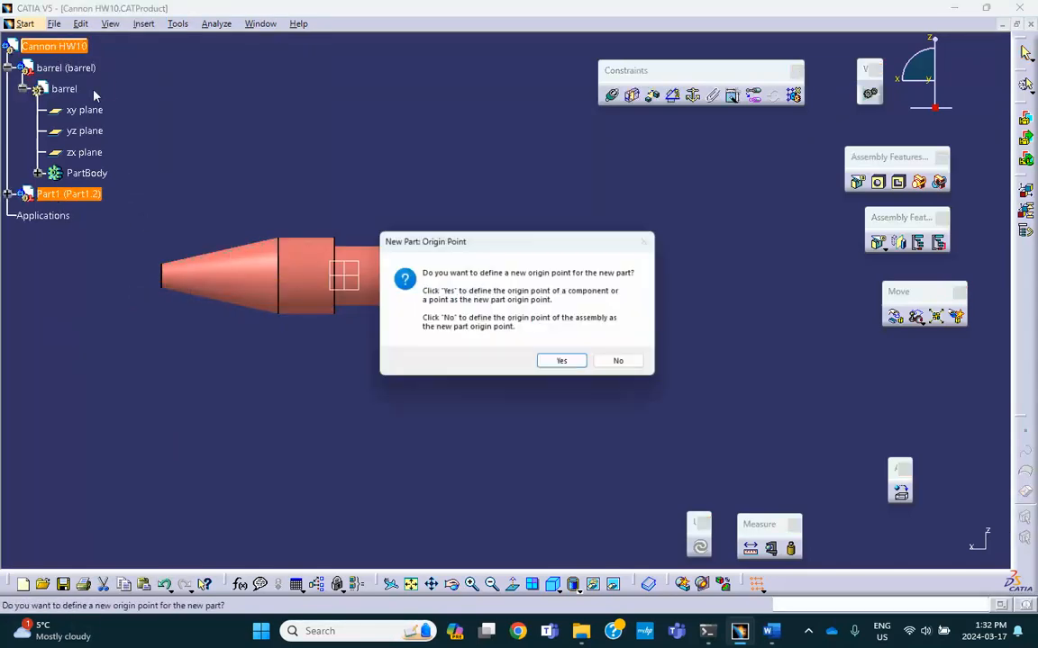
click(626, 365)
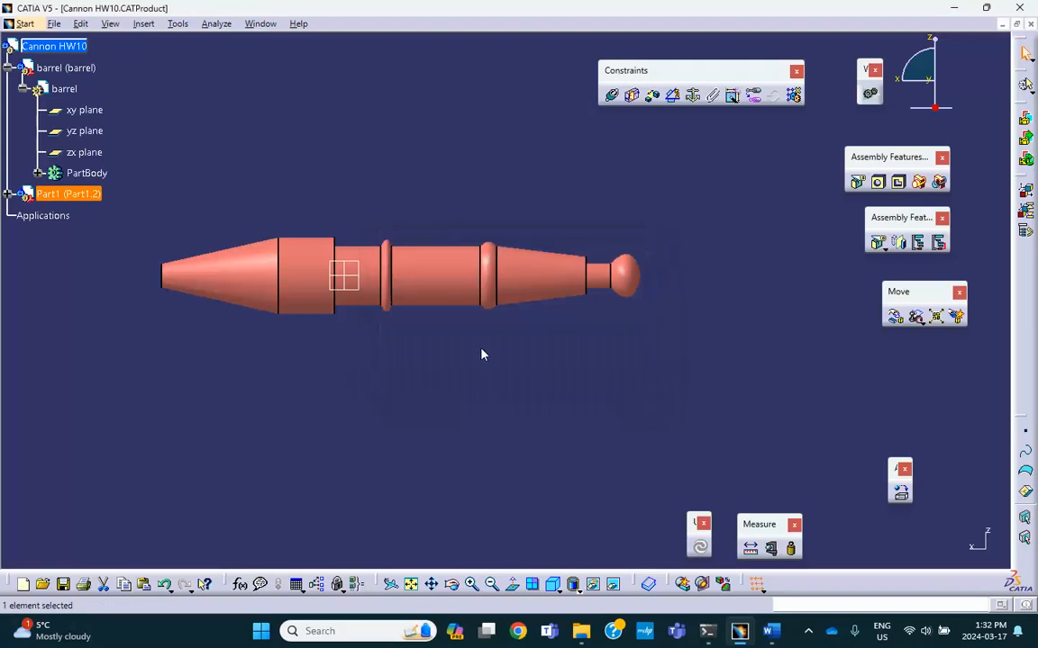
- Set both the part number and the instance name of the new part to "frame"
click(8, 194)
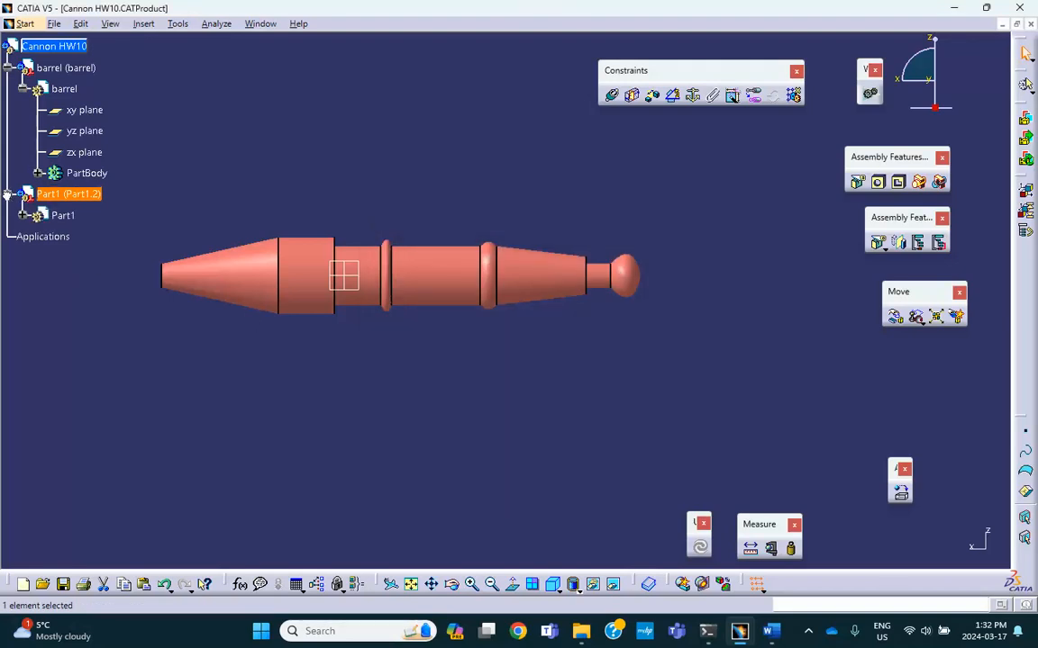
right_click(83, 198)
click(116, 266)
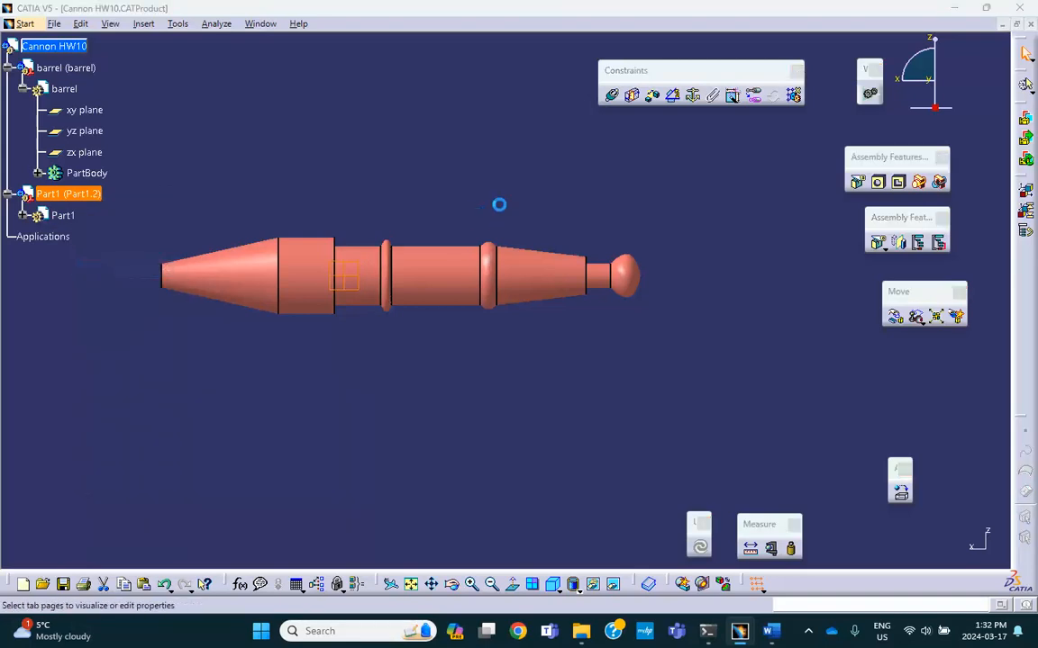
click(662, 185)
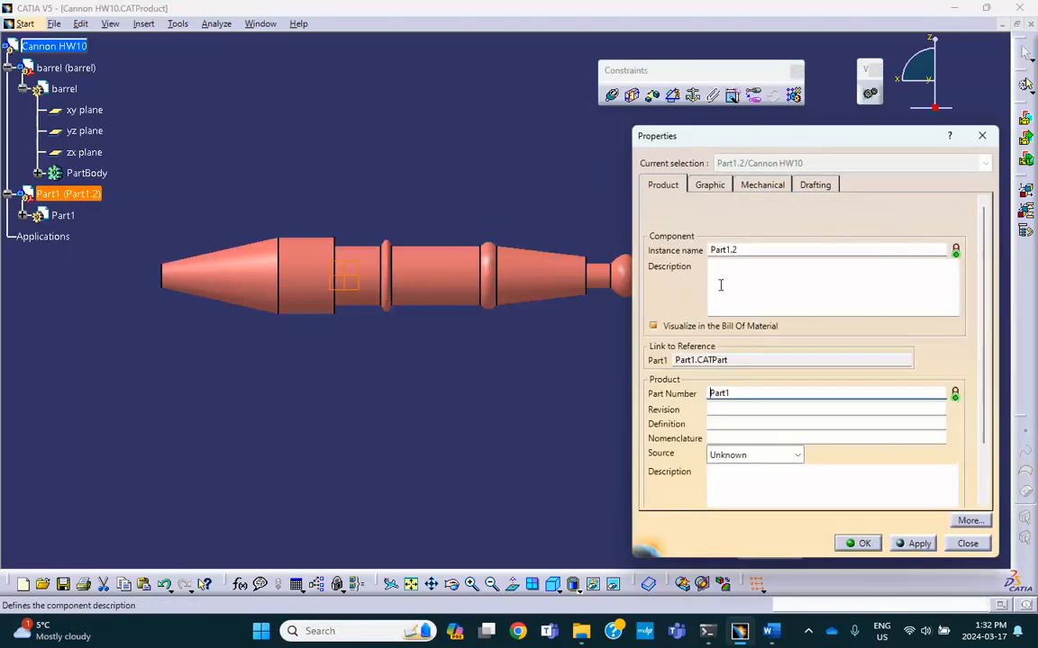
drag(741, 392, 635, 396)
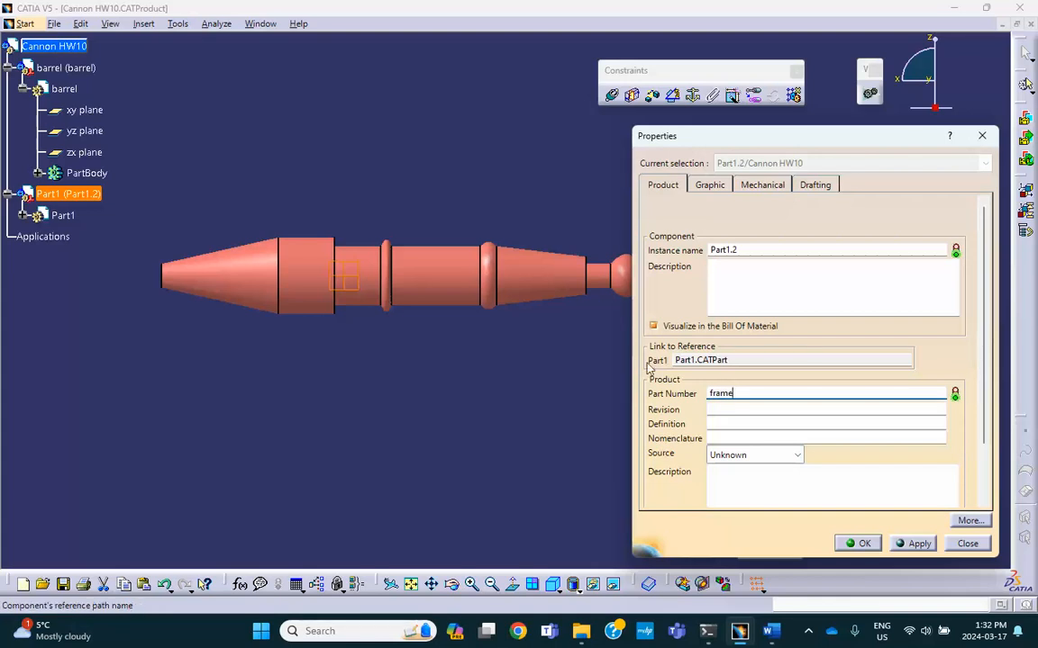
drag(741, 252, 676, 252)
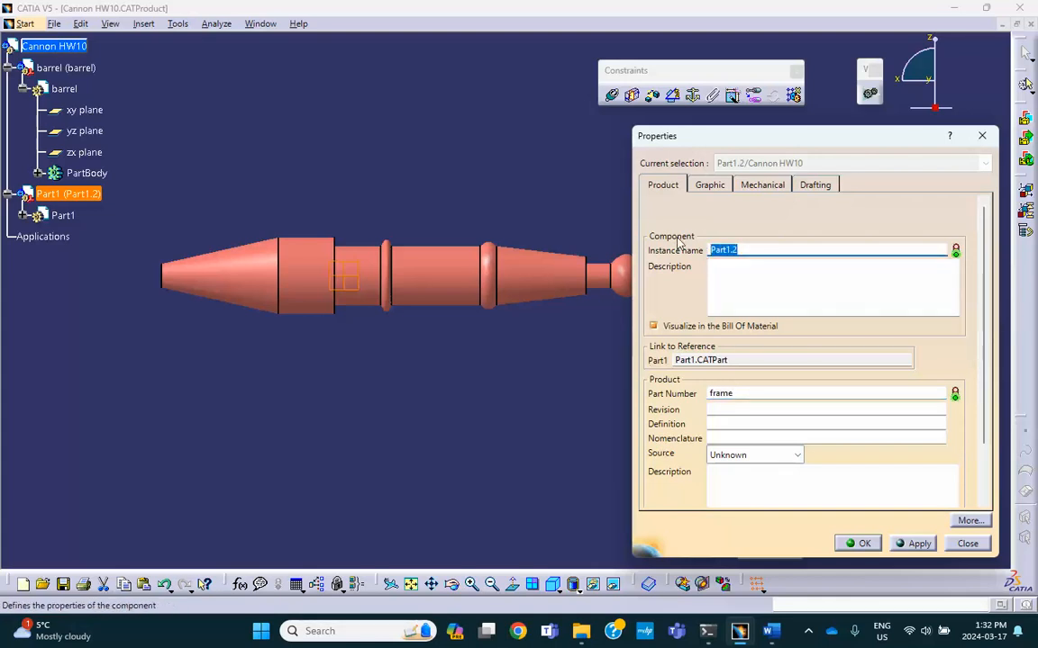
text(frame)
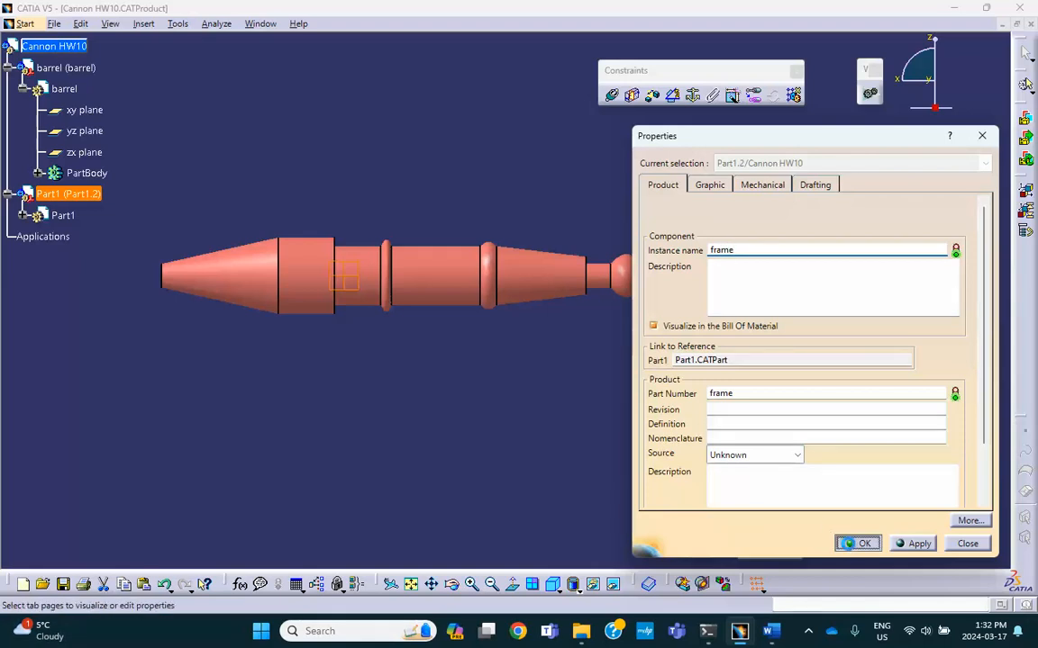
click(858, 543)
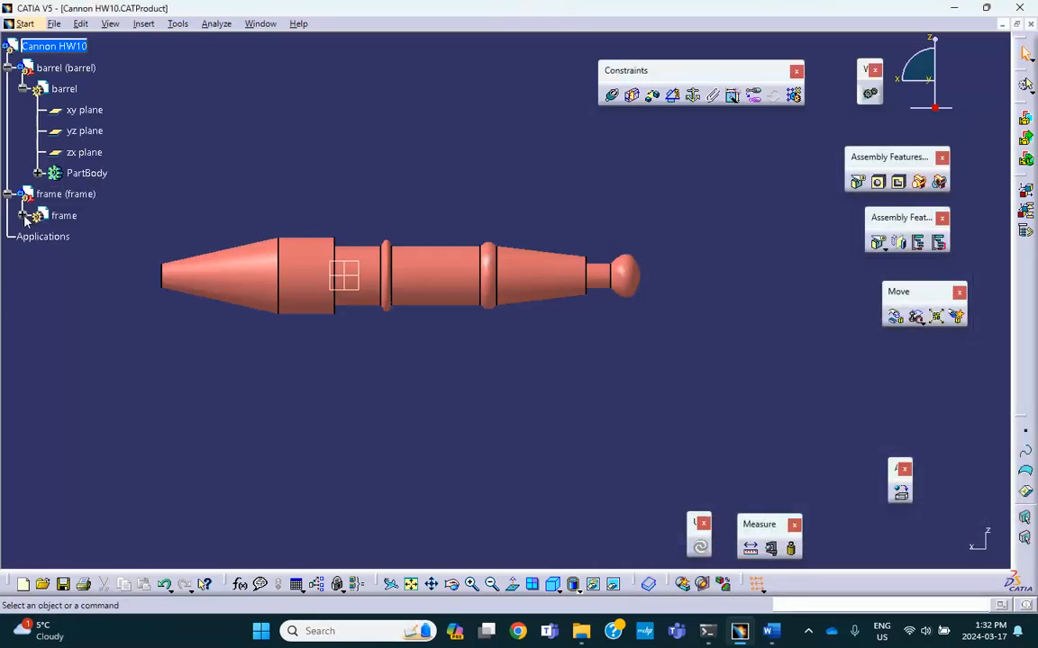
- Expand the frame part in the tree and activate it for editing in Part Design
click(23, 215)
double_click(64, 215)
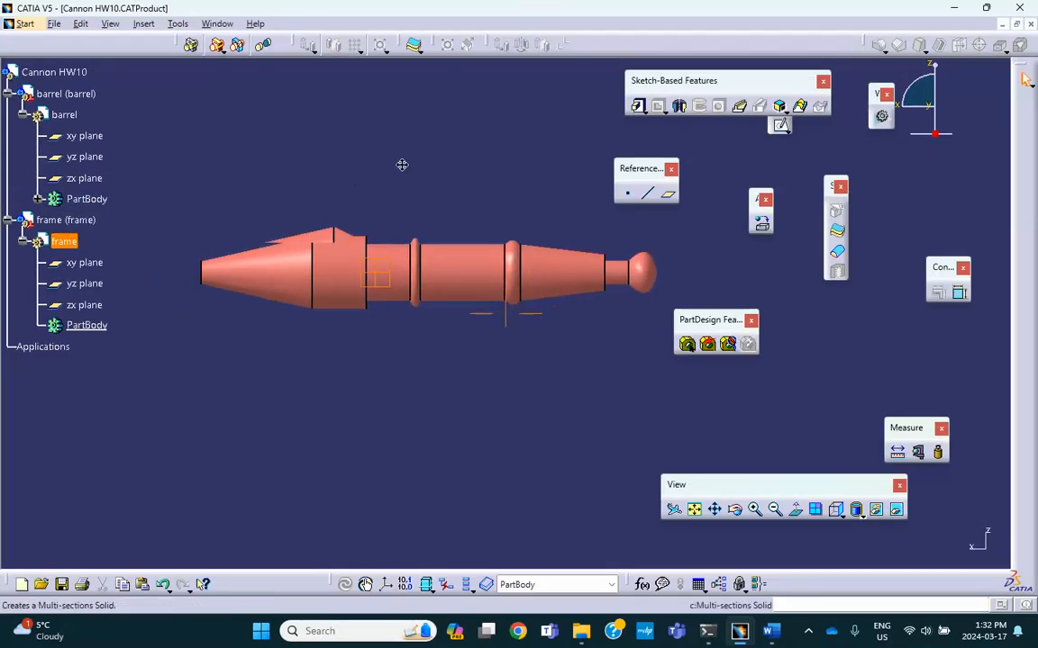
middle_drag(401, 165, 426, 151)
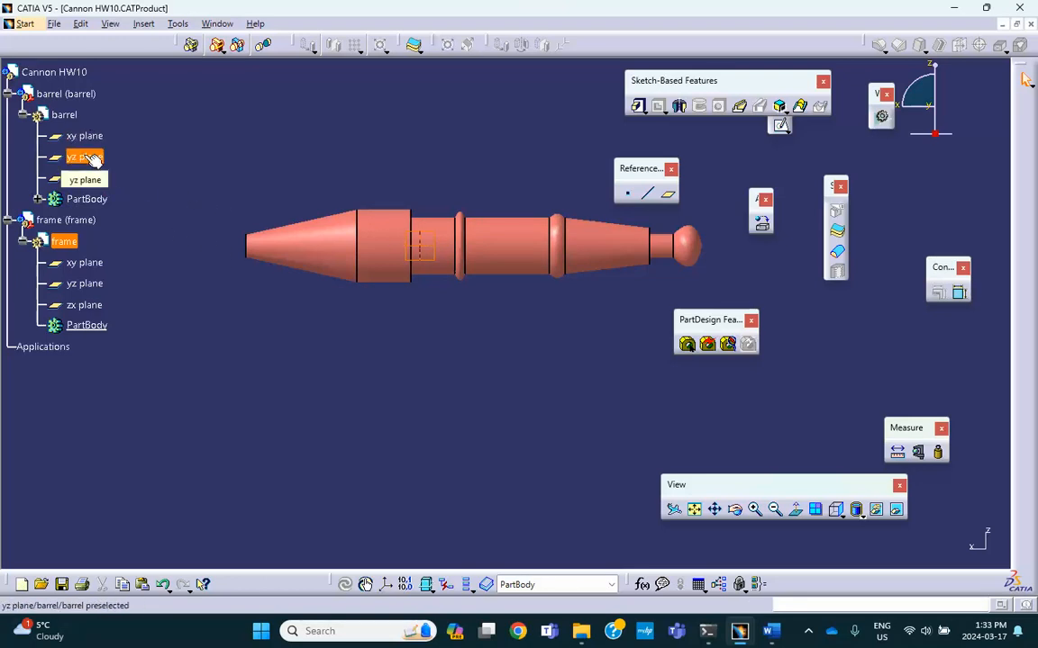
- Start a new sketch on the zx plane of the frame part
click(93, 180)
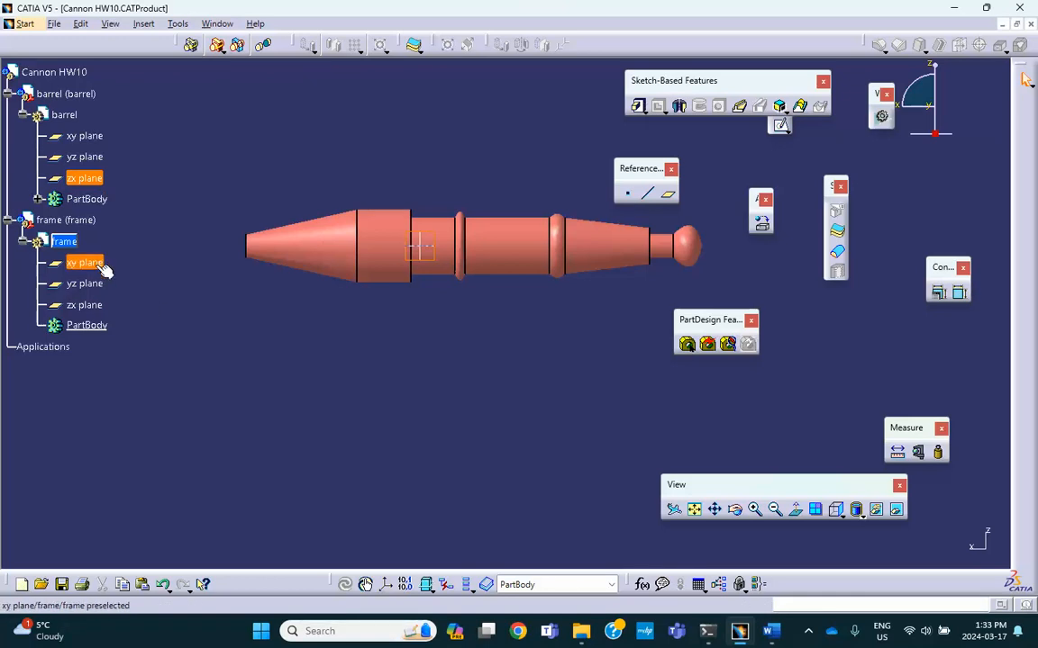
click(84, 305)
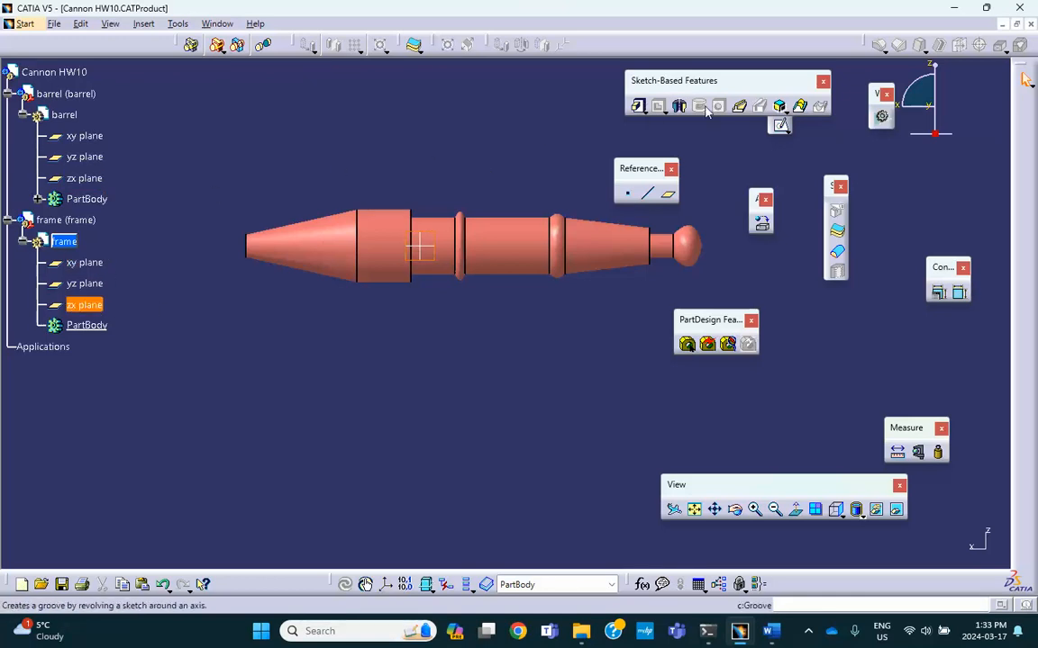
click(785, 130)
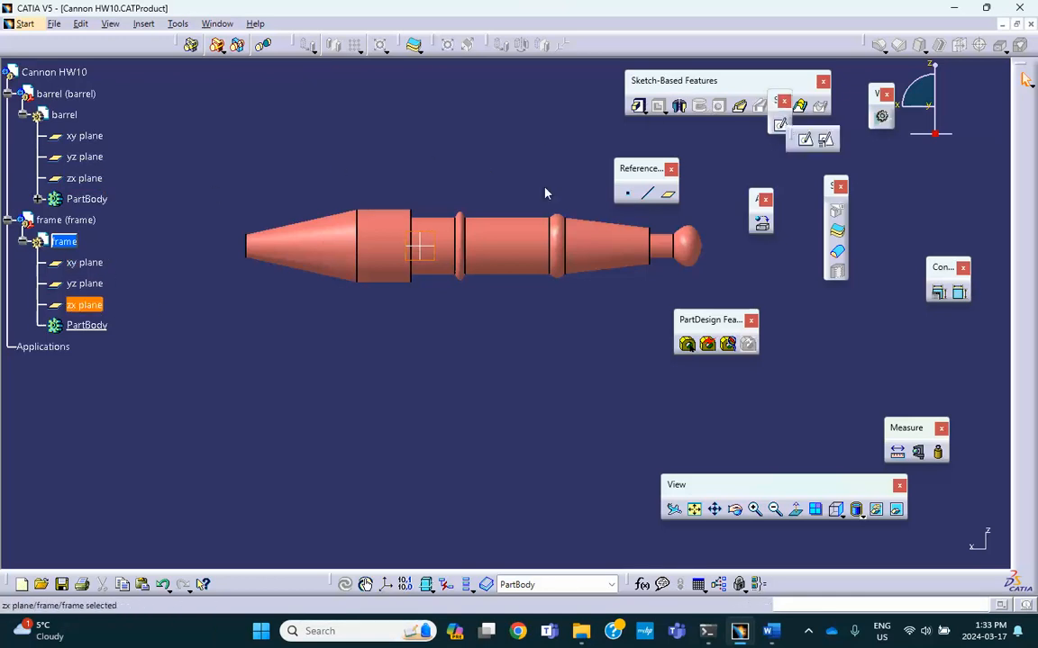
click(806, 140)
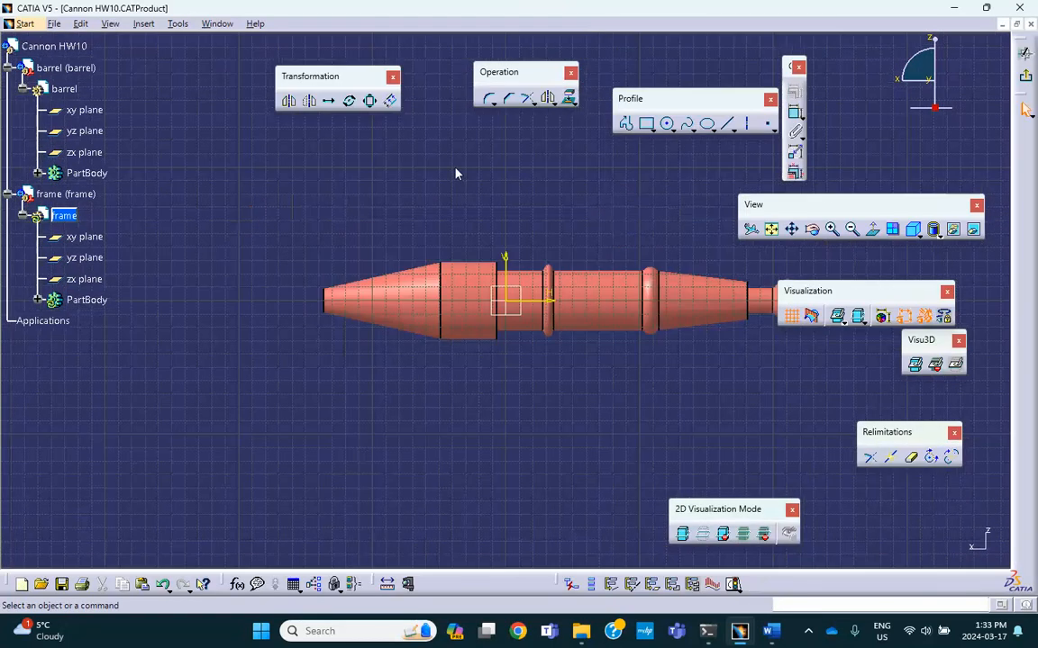
- Sketch the frame's lower outline with Profile: front vertical, horizontal base, rear vertical up to about (8.68, -2.35), and a short horizontal line back toward the front
click(625, 123)
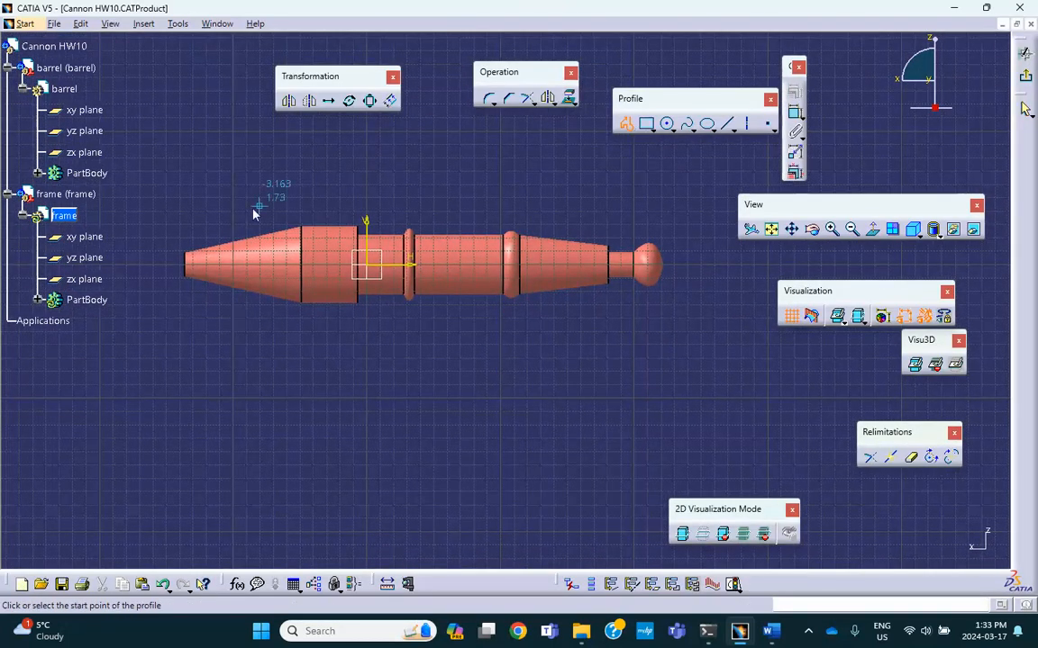
click(308, 214)
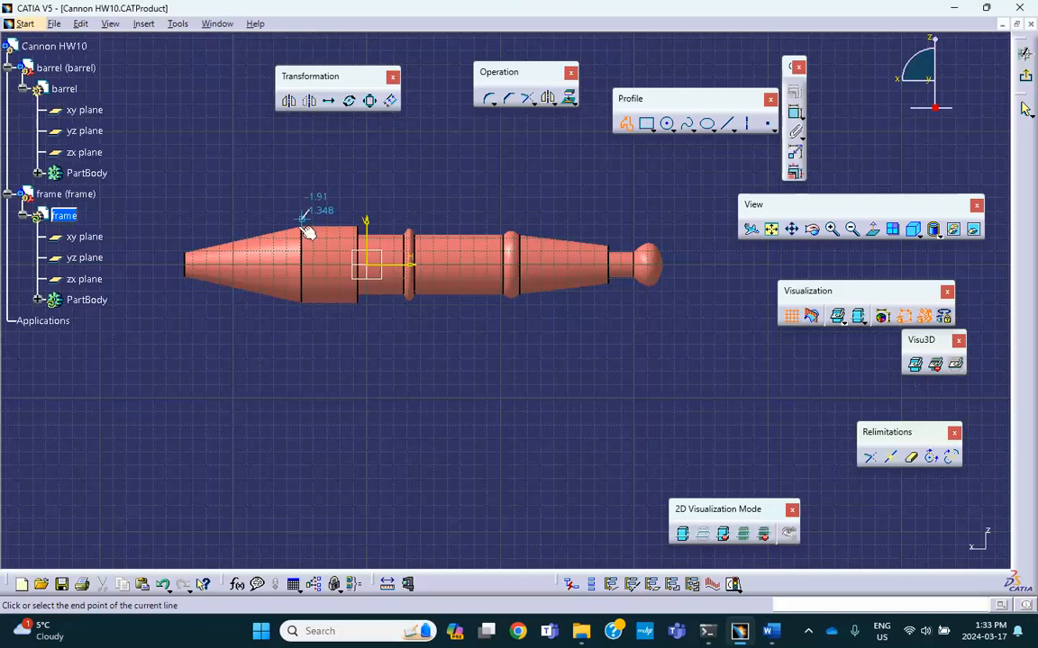
click(309, 382)
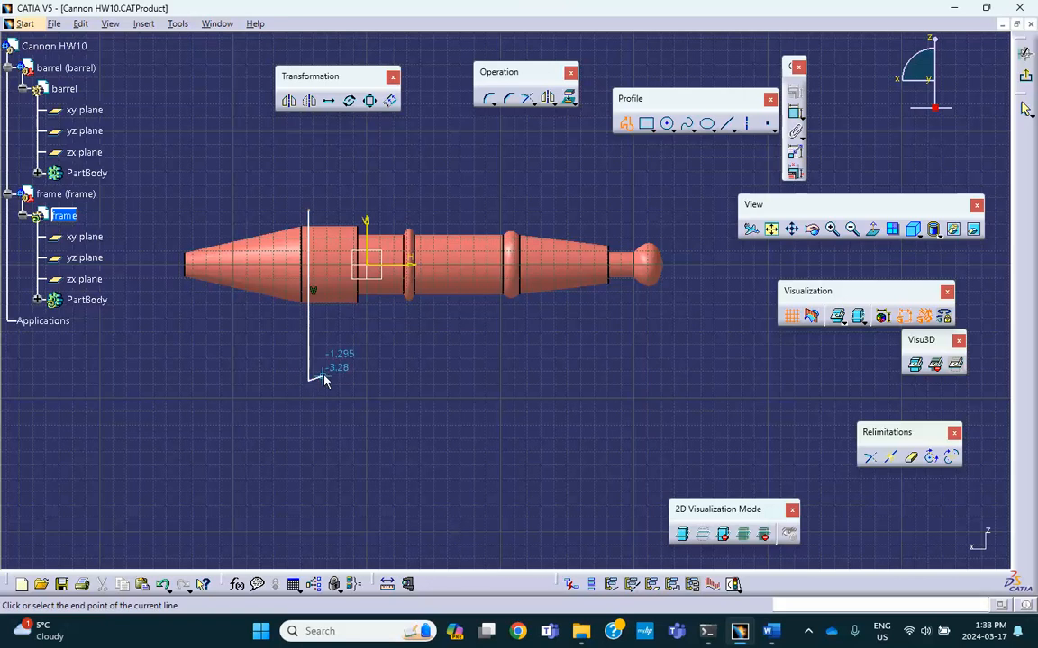
click(663, 381)
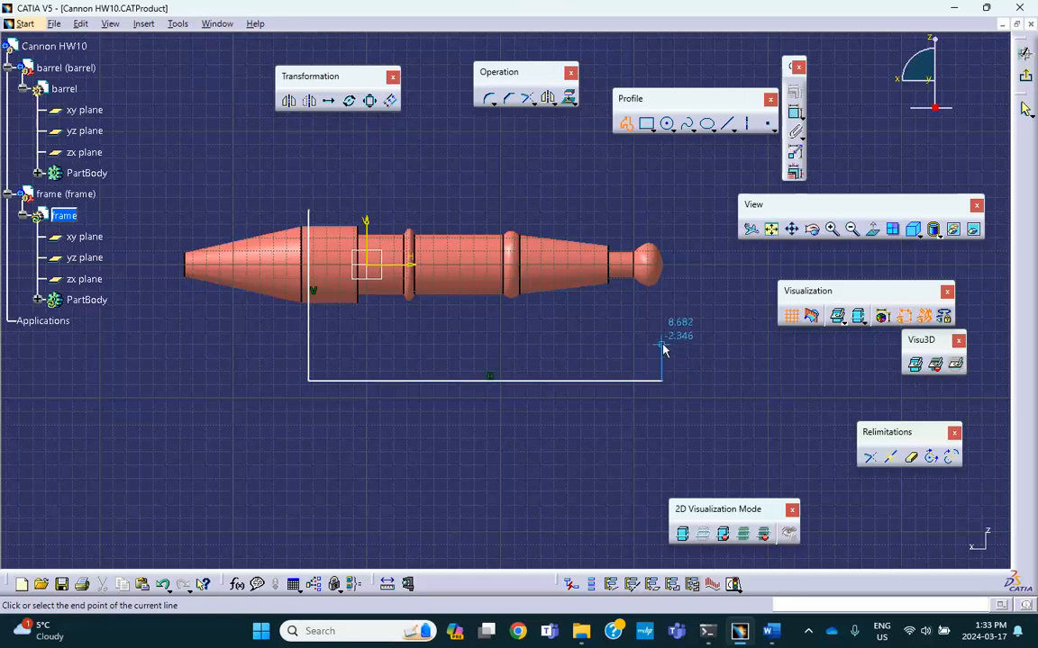
click(662, 344)
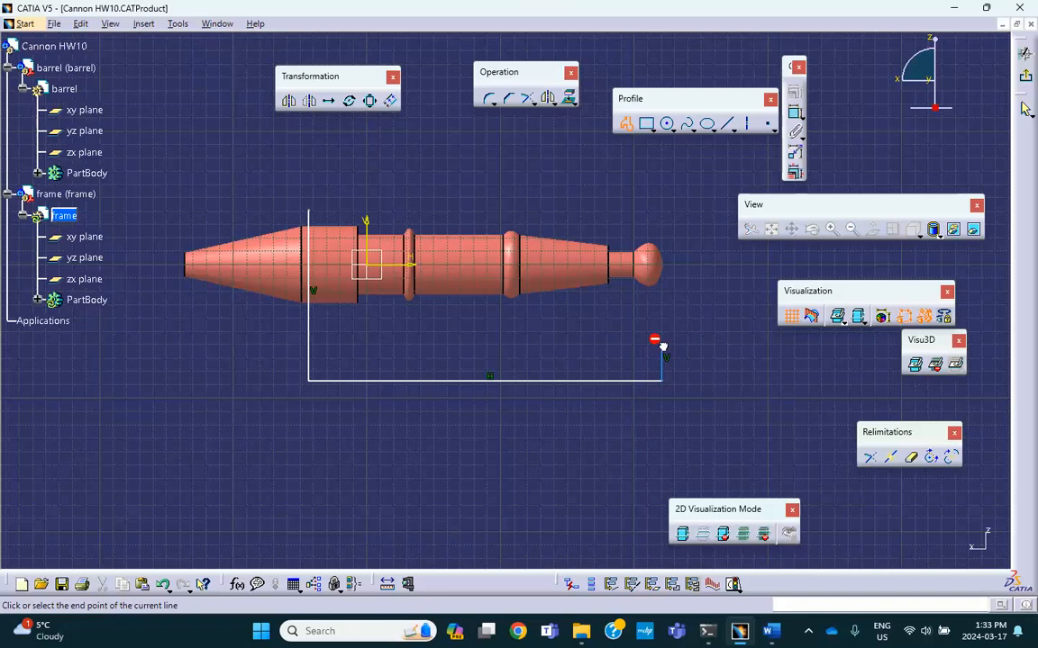
double_click(605, 345)
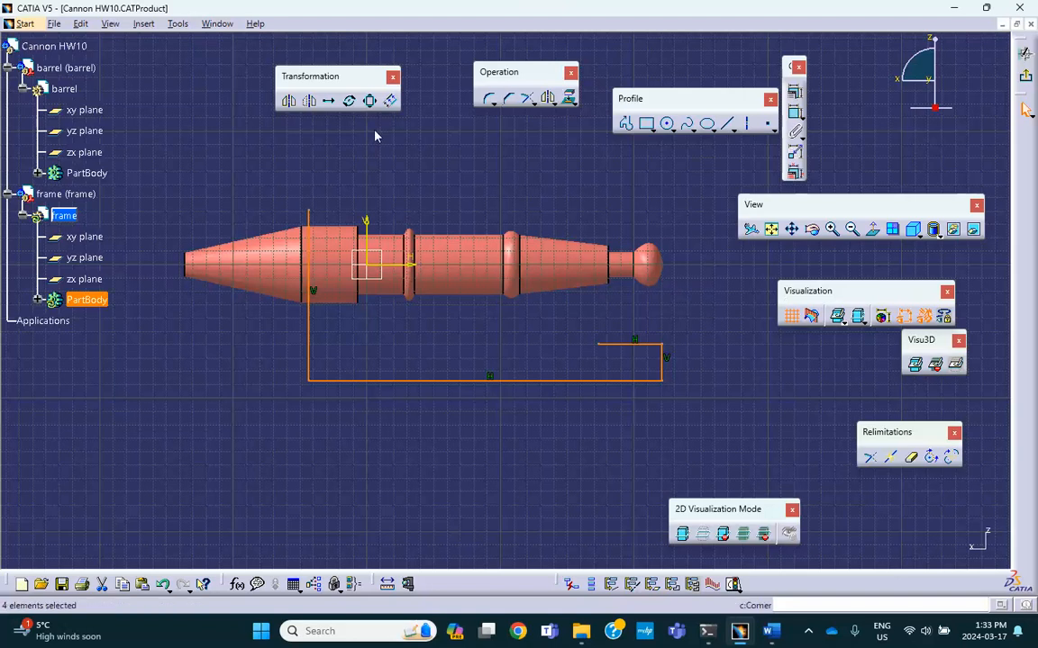
- Continue the frame profile from the front line's upper end: horizontal to about (0.23, 1.60), then vertically down to just below the barrel axis
click(623, 124)
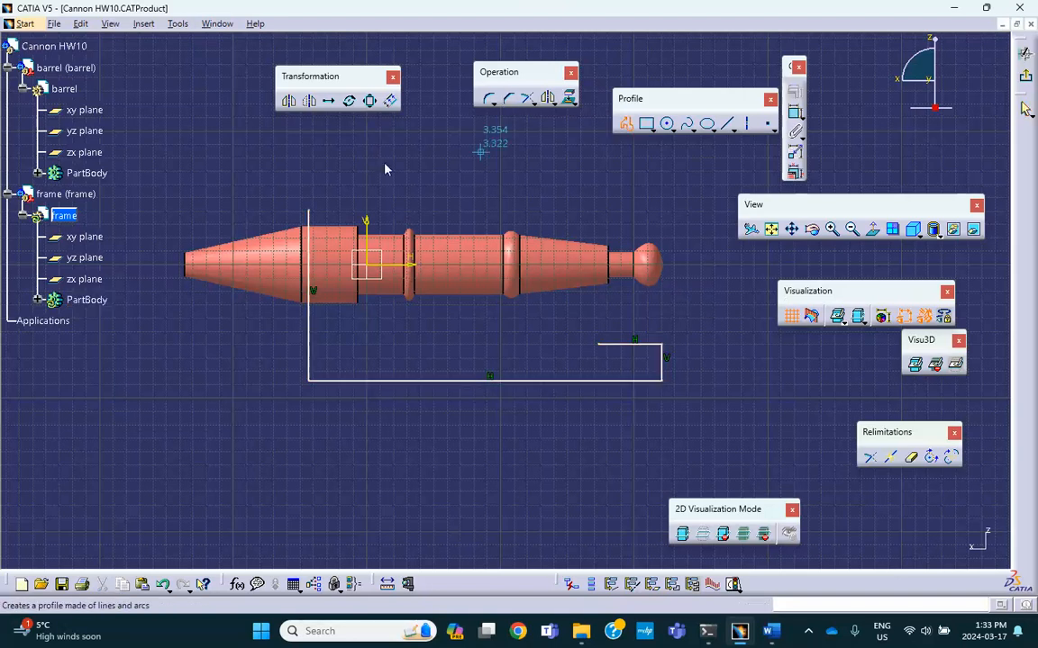
click(308, 212)
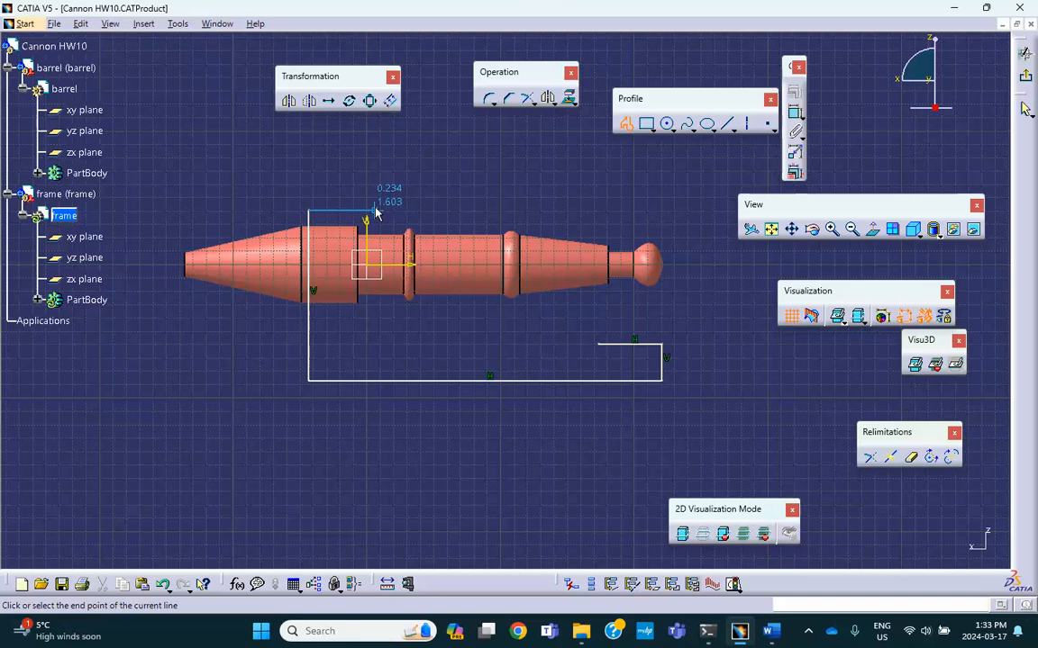
click(375, 213)
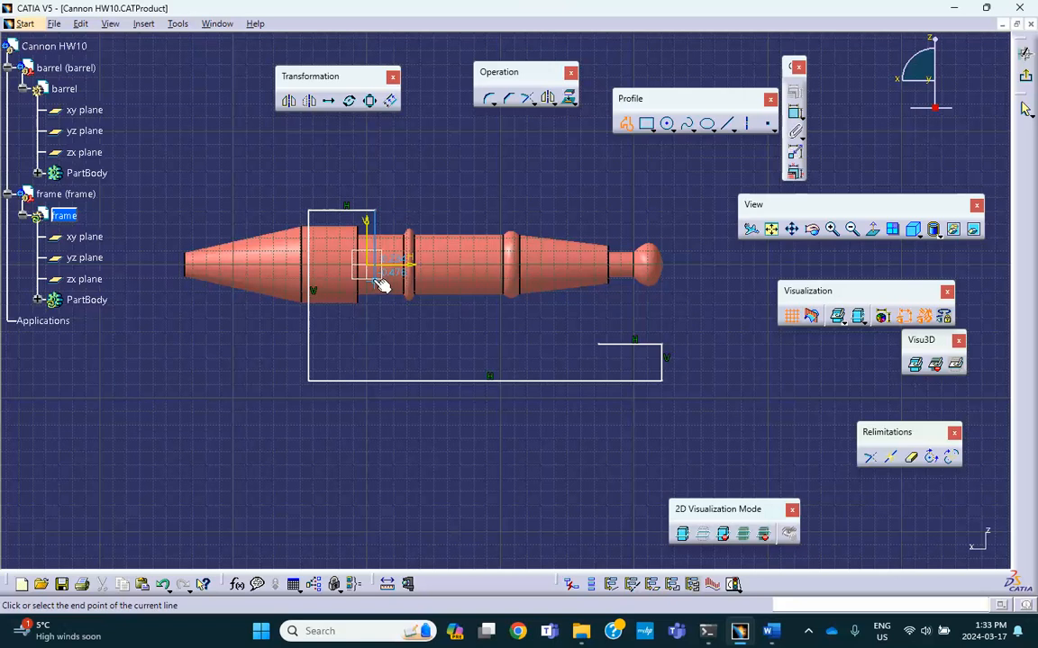
double_click(376, 267)
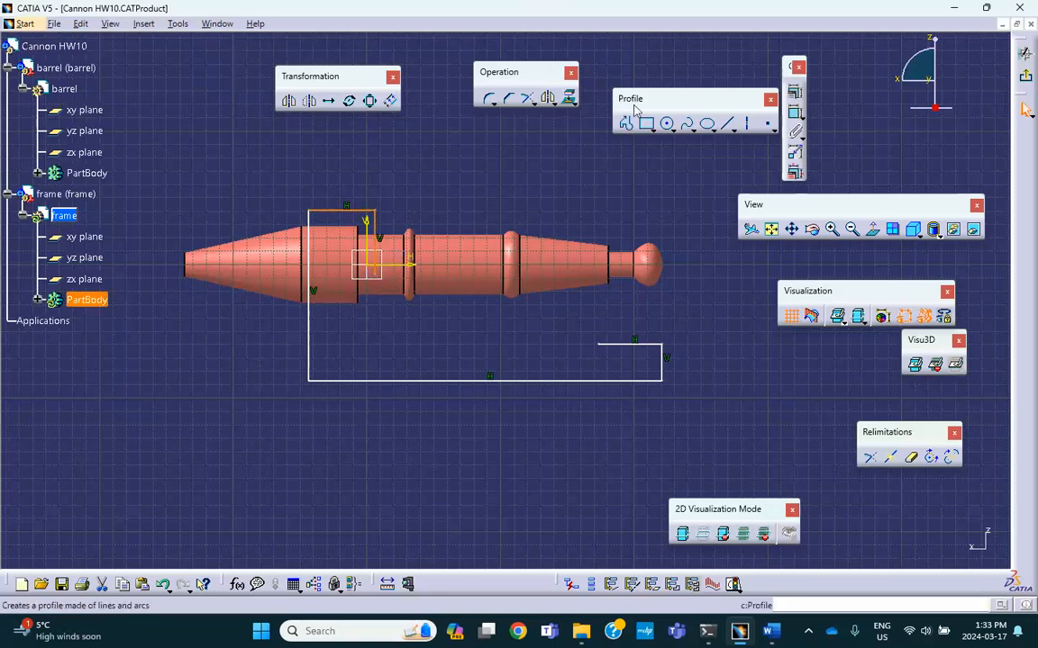
click(687, 124)
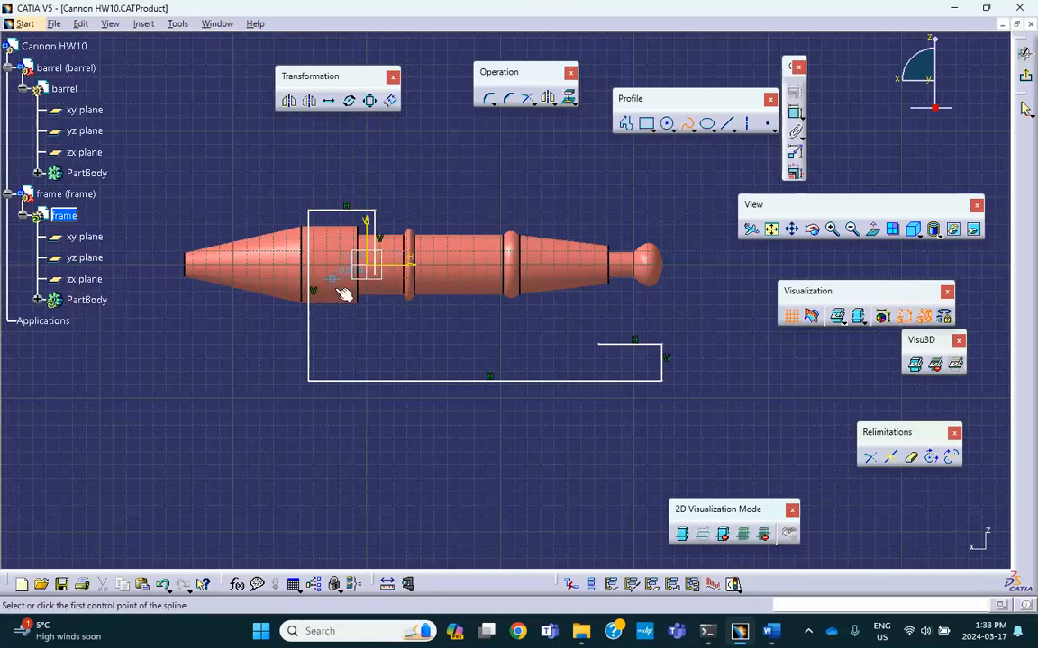
click(378, 271)
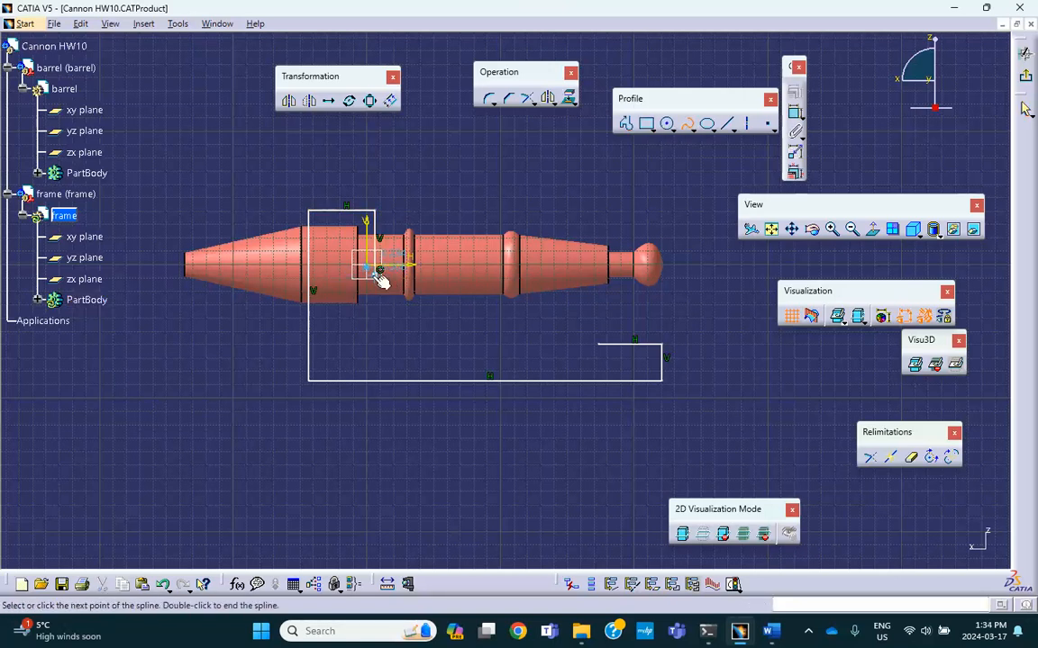
click(459, 317)
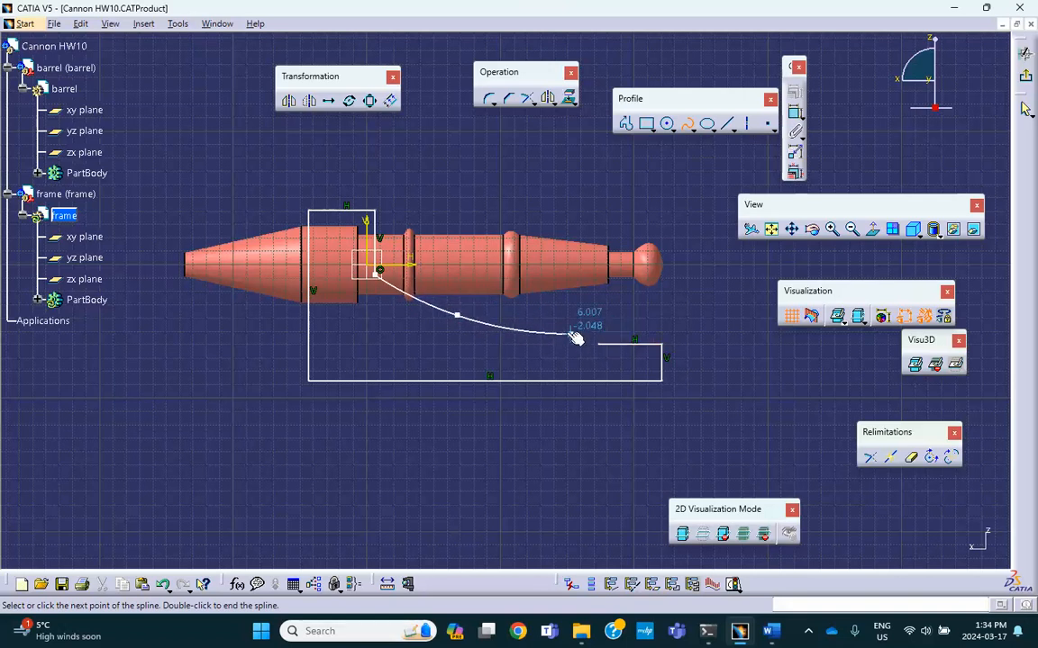
click(770, 632)
click(769, 634)
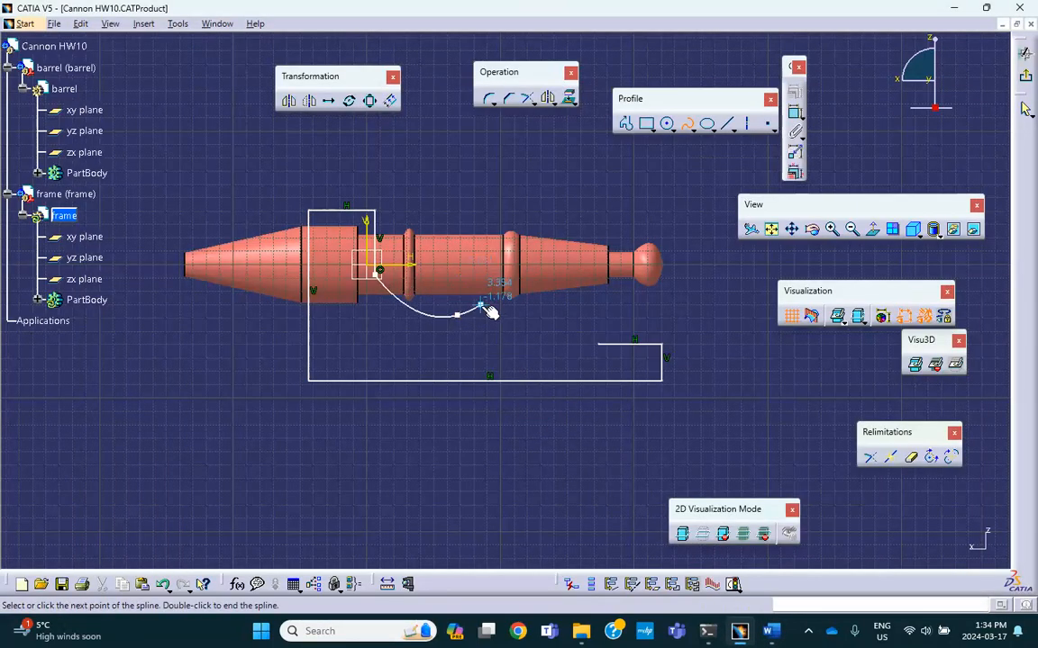
double_click(457, 315)
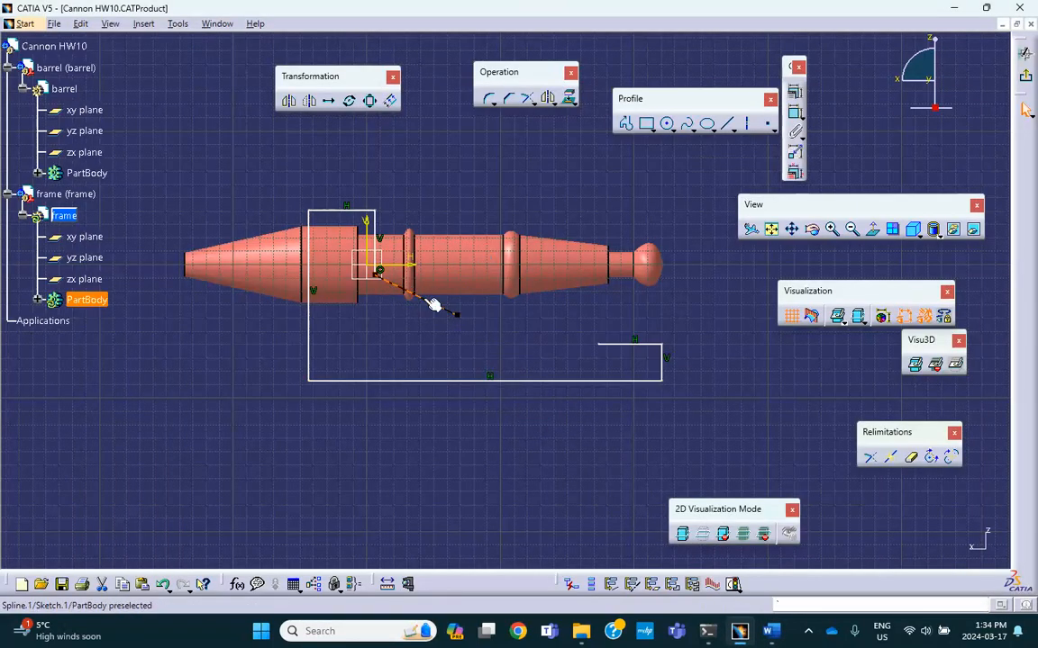
key(Delete)
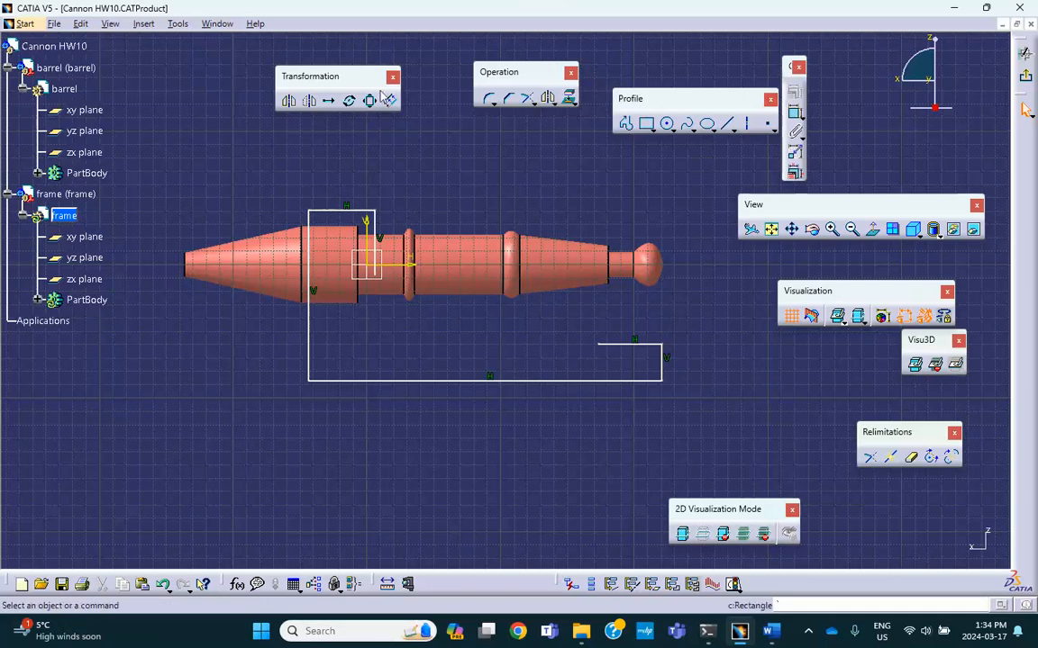
- Add a step to the profile from the open vertical's lower end: a short horizontal line rearward, then a vertical down to about V -1.24
click(626, 123)
click(379, 279)
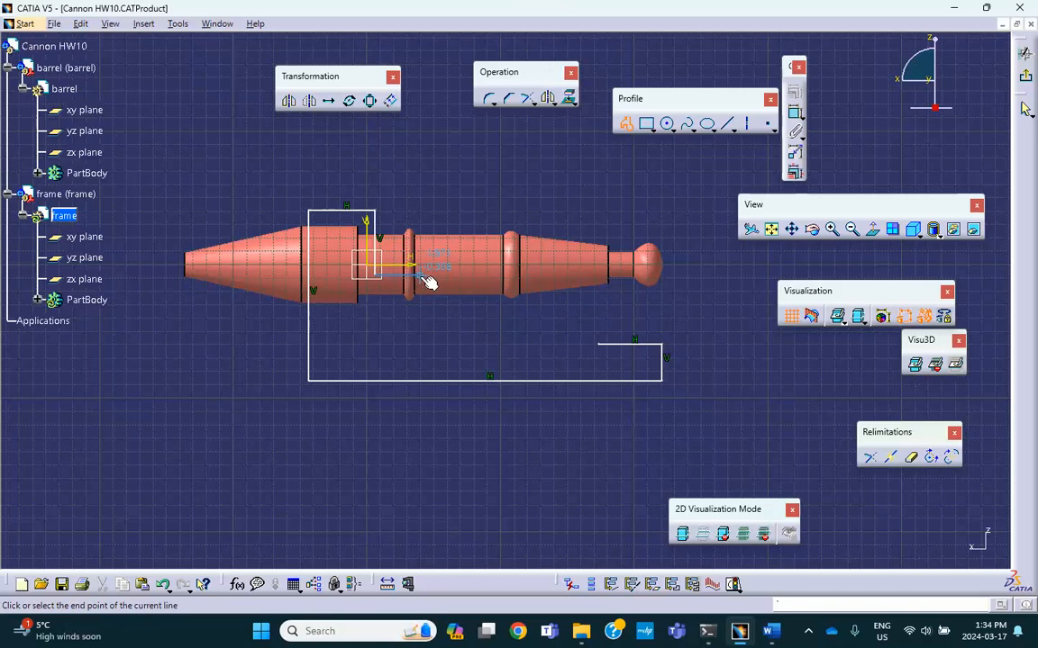
click(419, 279)
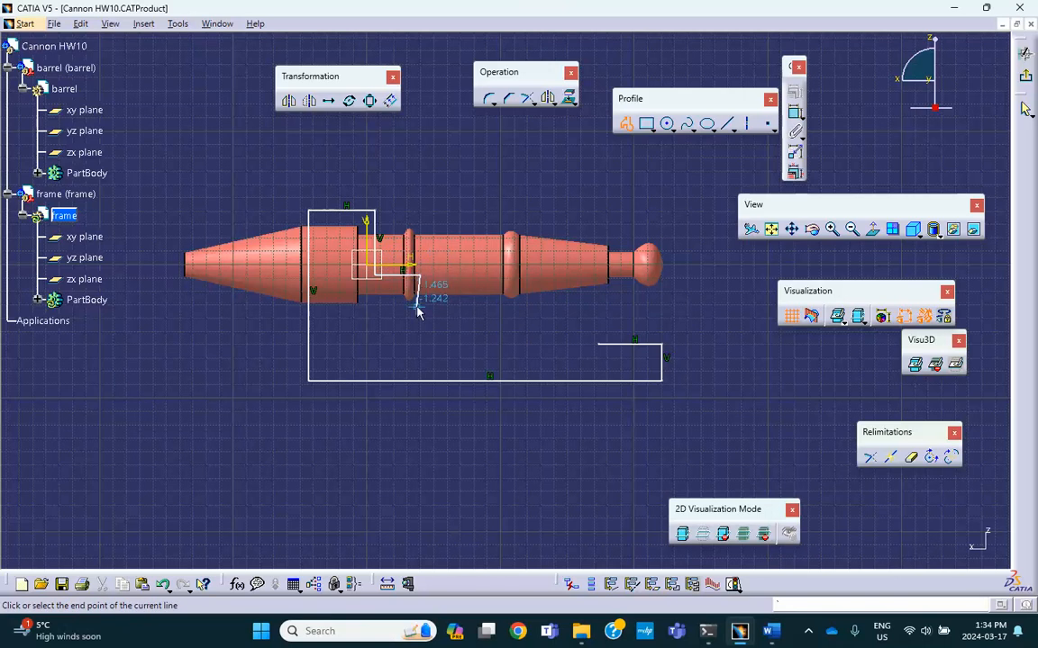
double_click(420, 306)
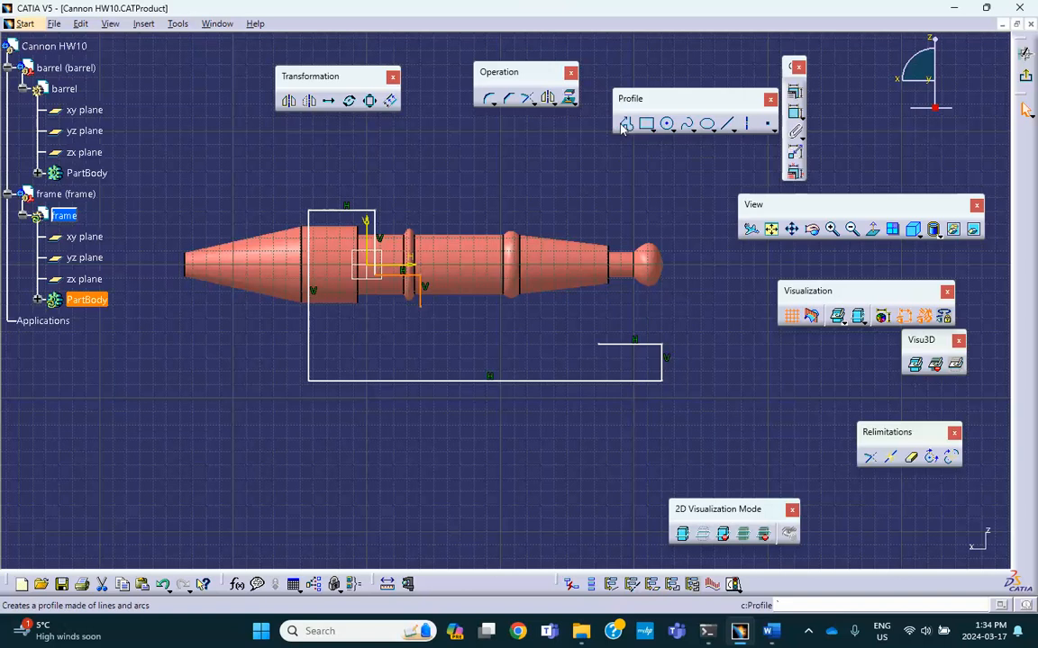
- Close the frame outline with a spline from the step's lower end through about (3.7, -1.9) to the open end of the rear horizontal line
click(687, 124)
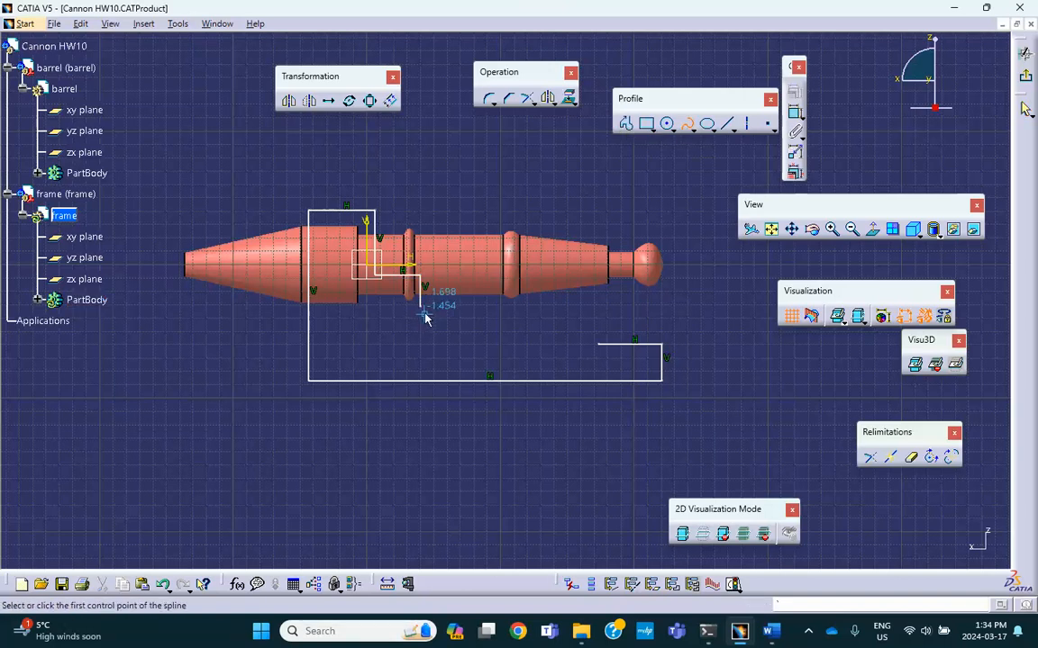
click(420, 306)
click(490, 329)
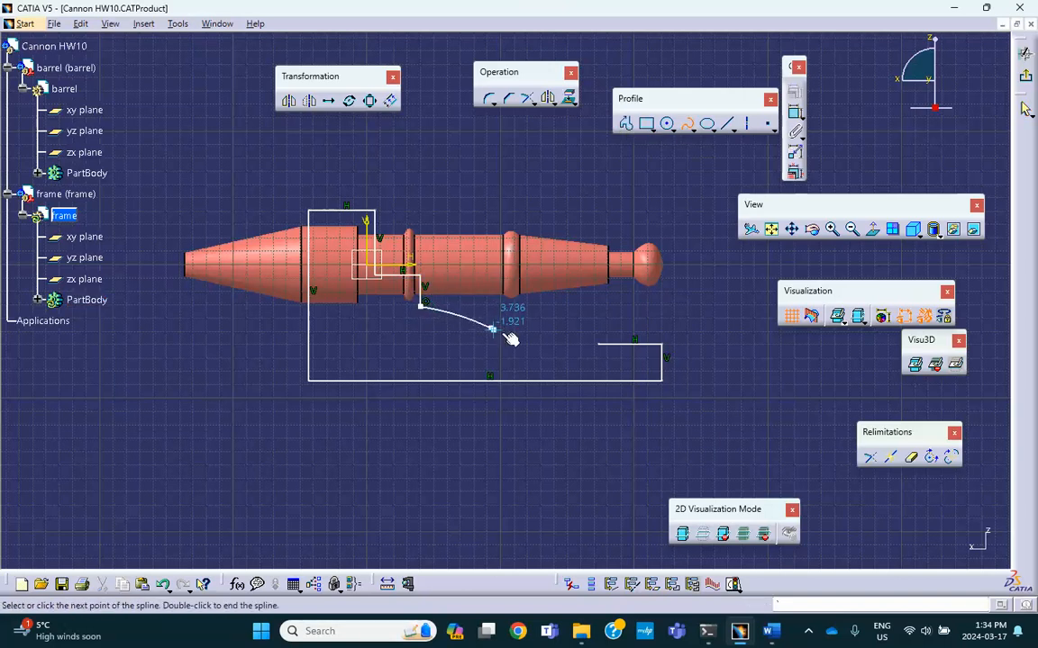
double_click(602, 344)
click(628, 314)
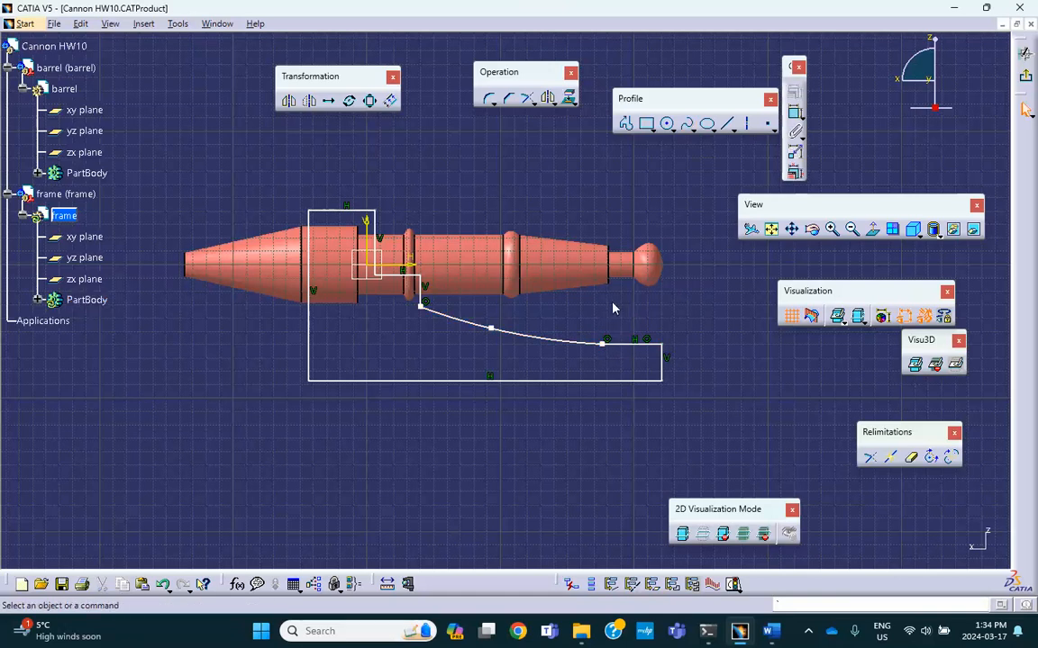
- Sketch two circles near the frame's front edge, one over the barrel and one about 0.98 in in diameter in the lower front corner
click(667, 123)
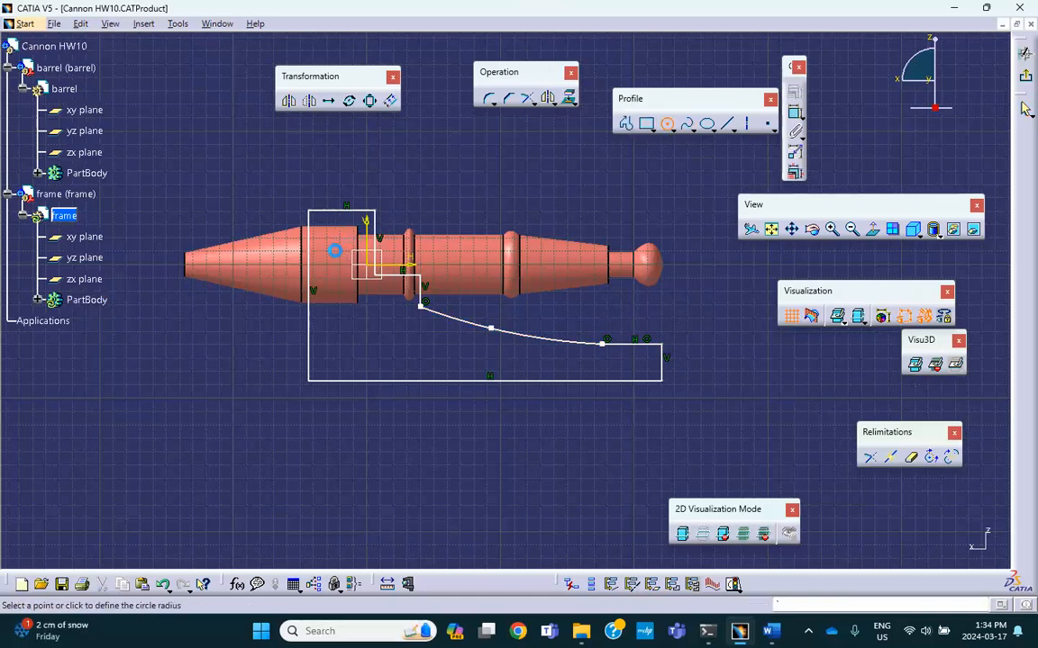
click(347, 266)
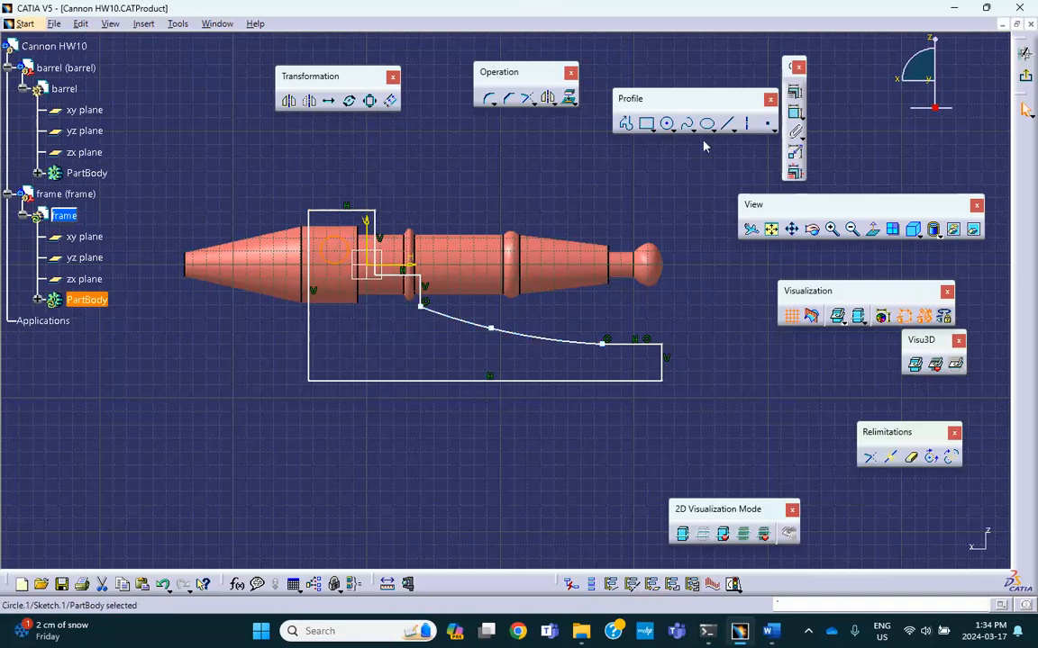
click(667, 124)
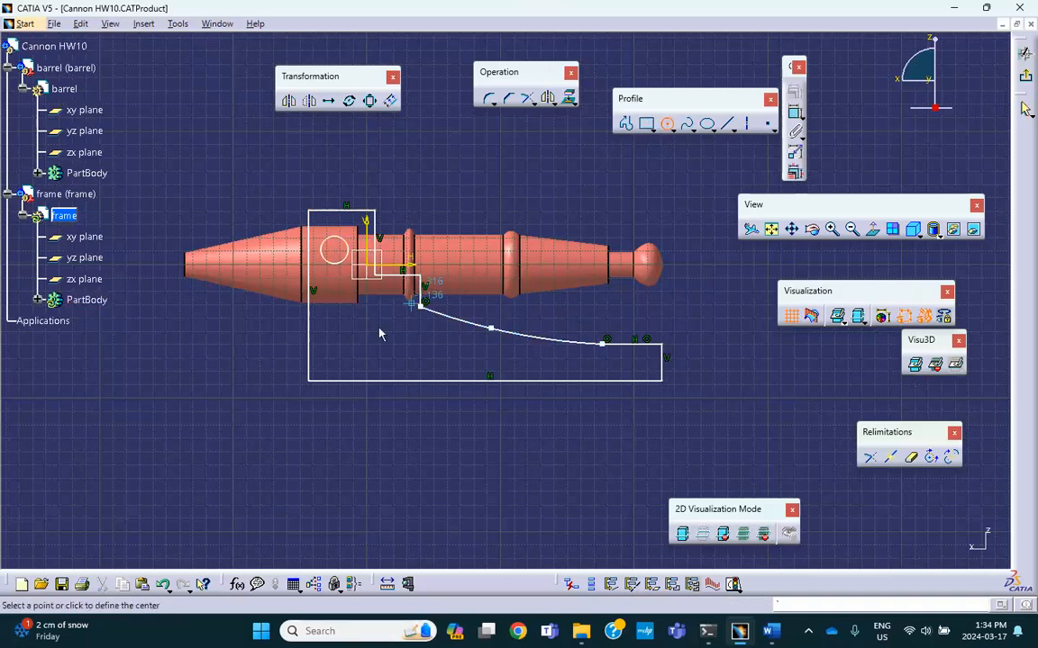
click(334, 362)
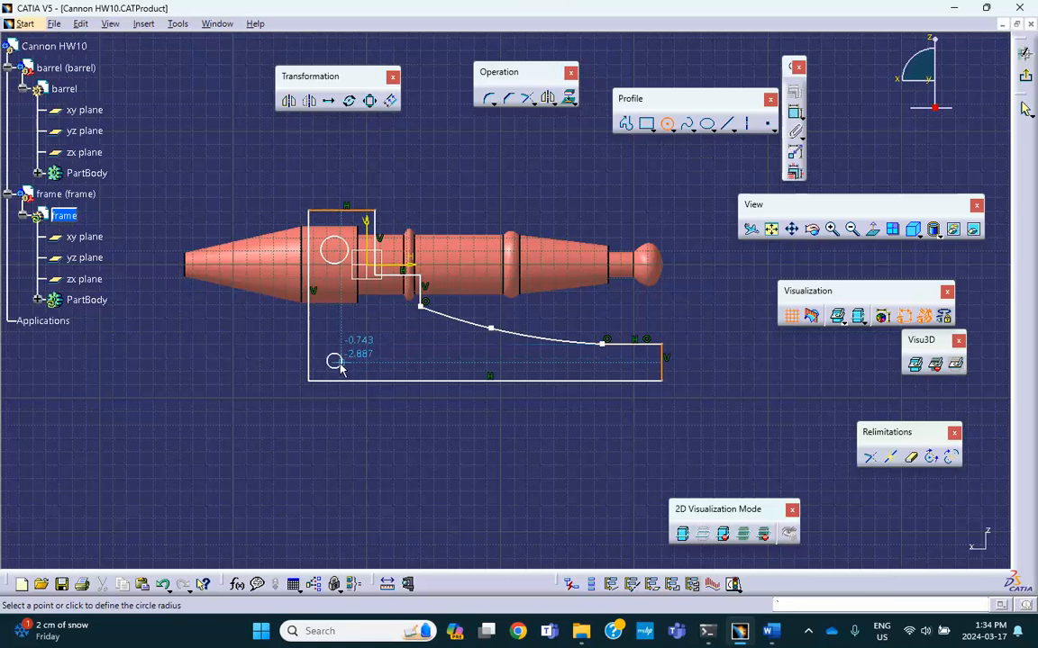
click(347, 373)
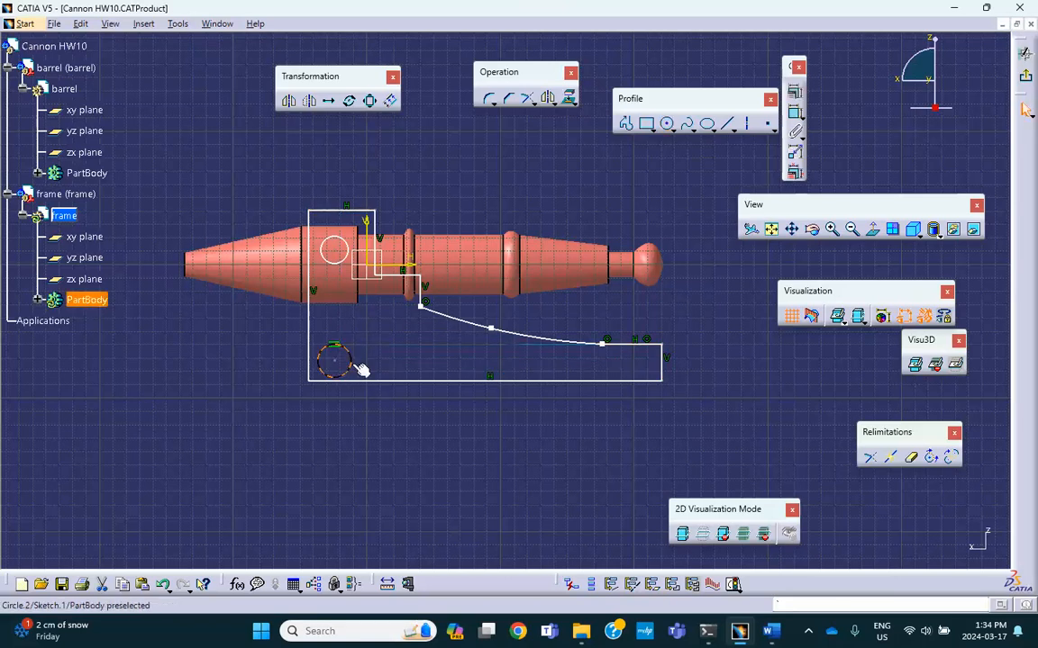
click(709, 235)
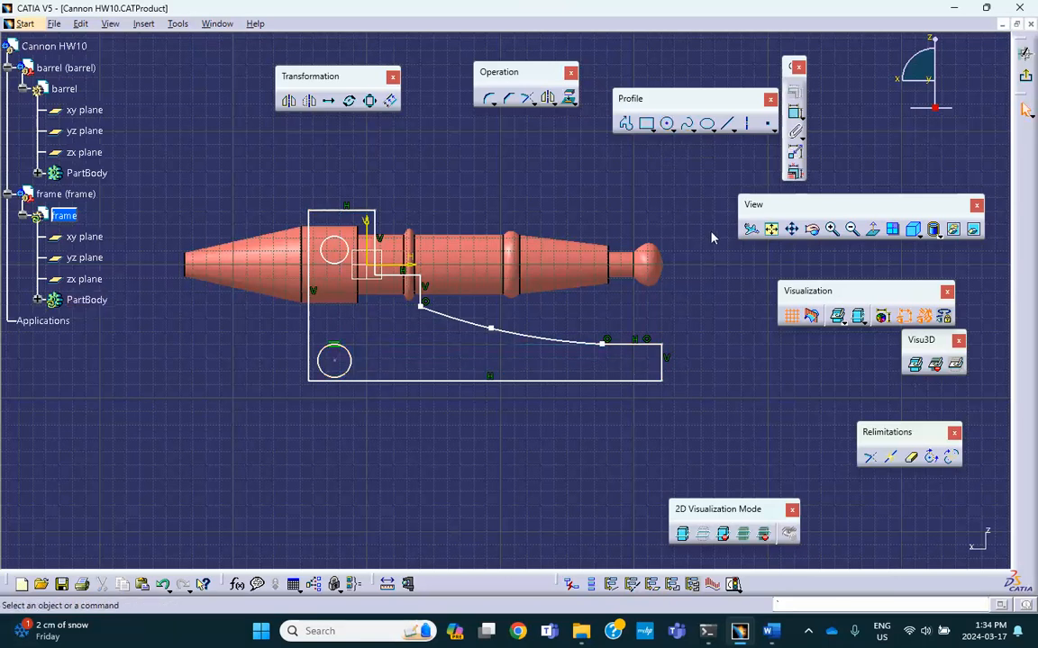
- Constrain the lower circle's diameter to 0.9 in
click(347, 359)
click(773, 122)
click(379, 342)
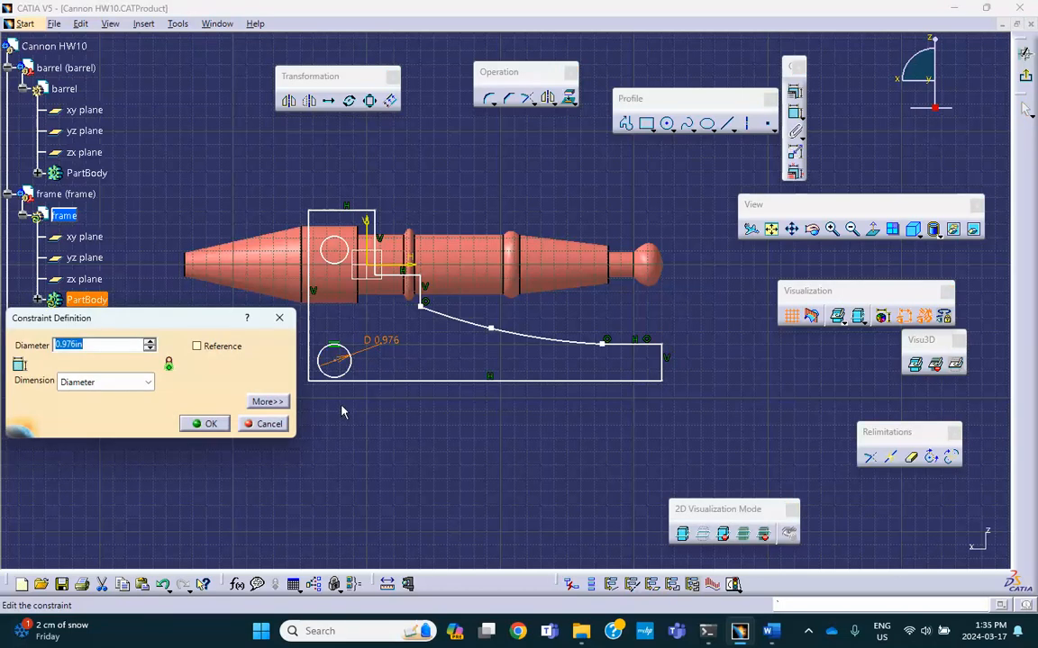
text(0.9)
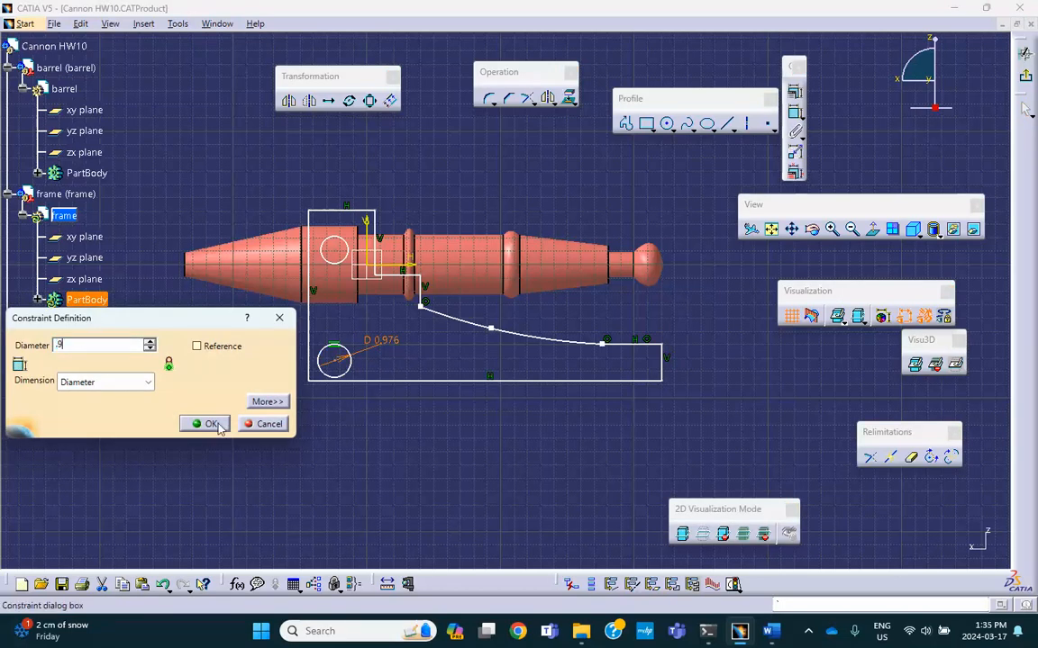
click(210, 423)
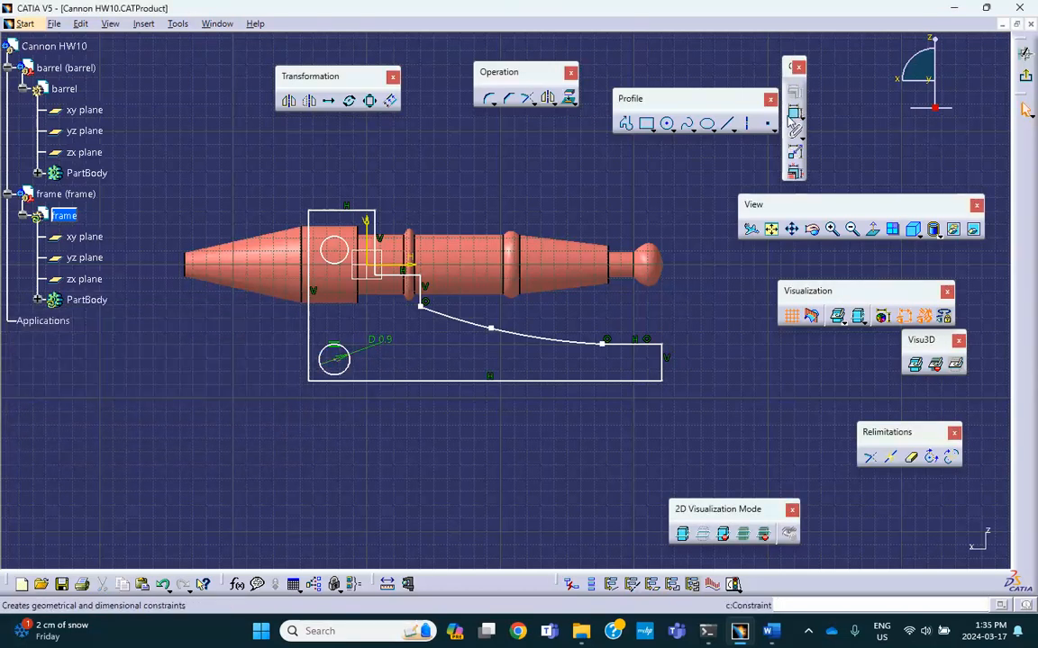
- Sketch a circle about 0.55 in in diameter inside the frame's rear end, below the short upper horizontal line
click(668, 125)
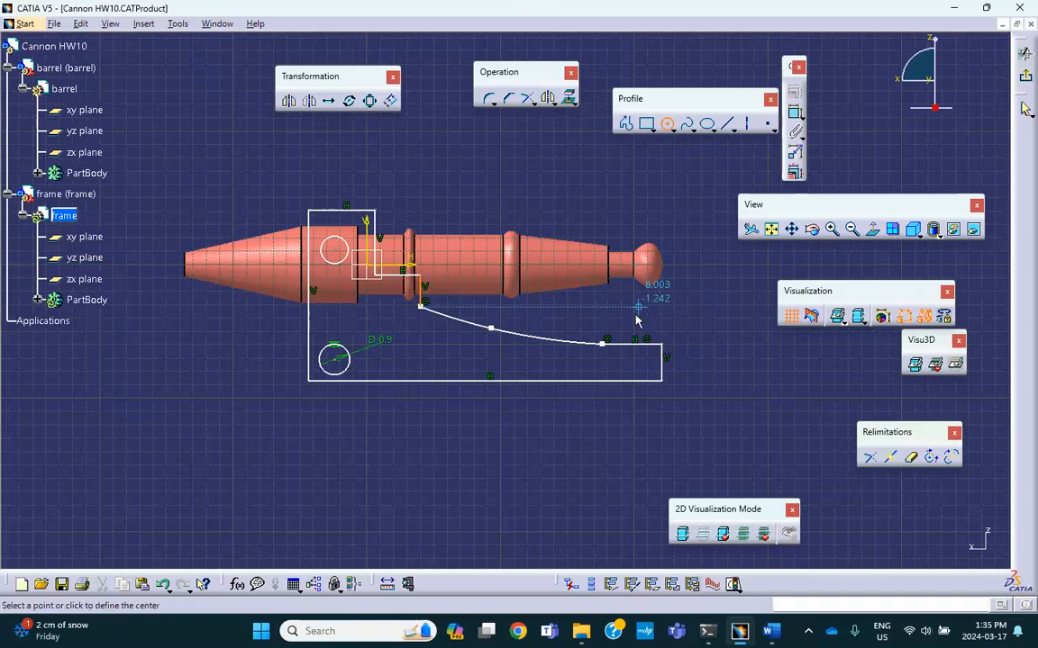
click(636, 360)
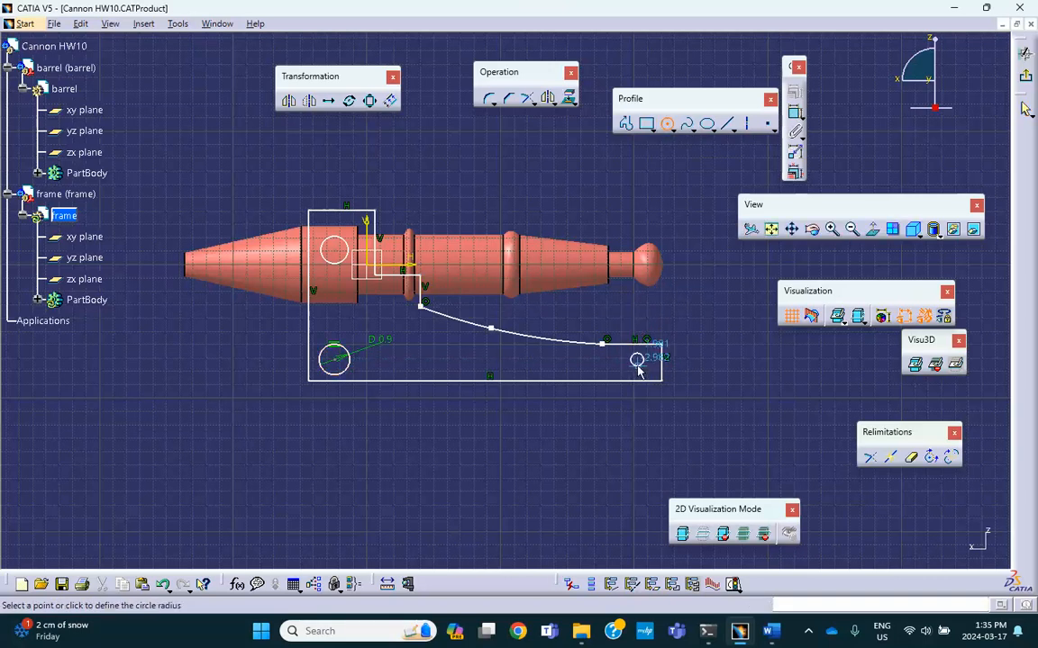
click(637, 369)
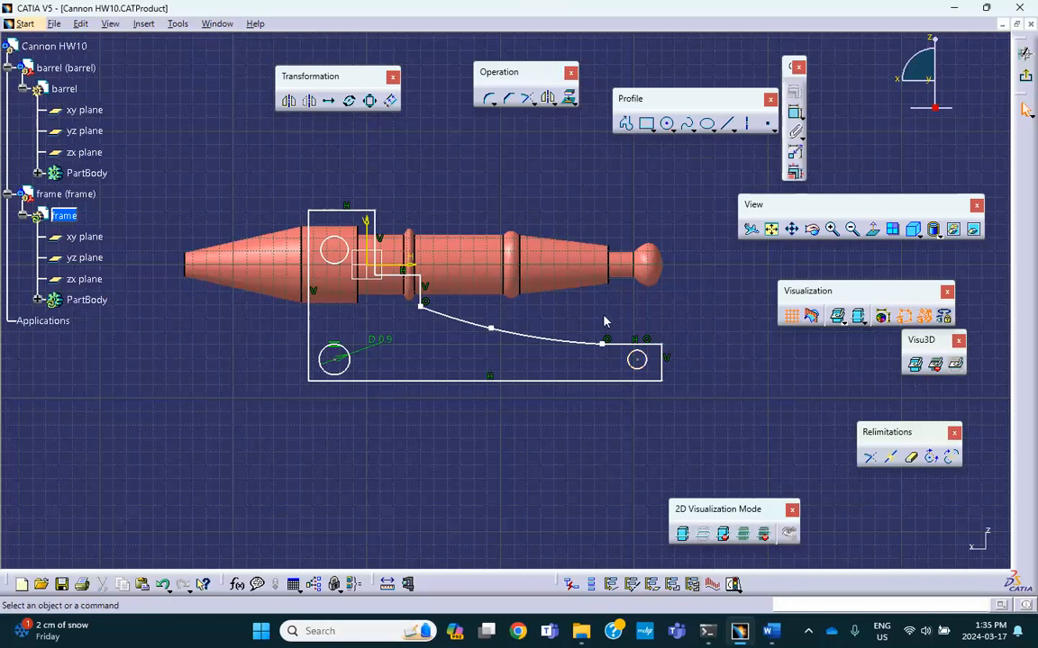
double_click(334, 345)
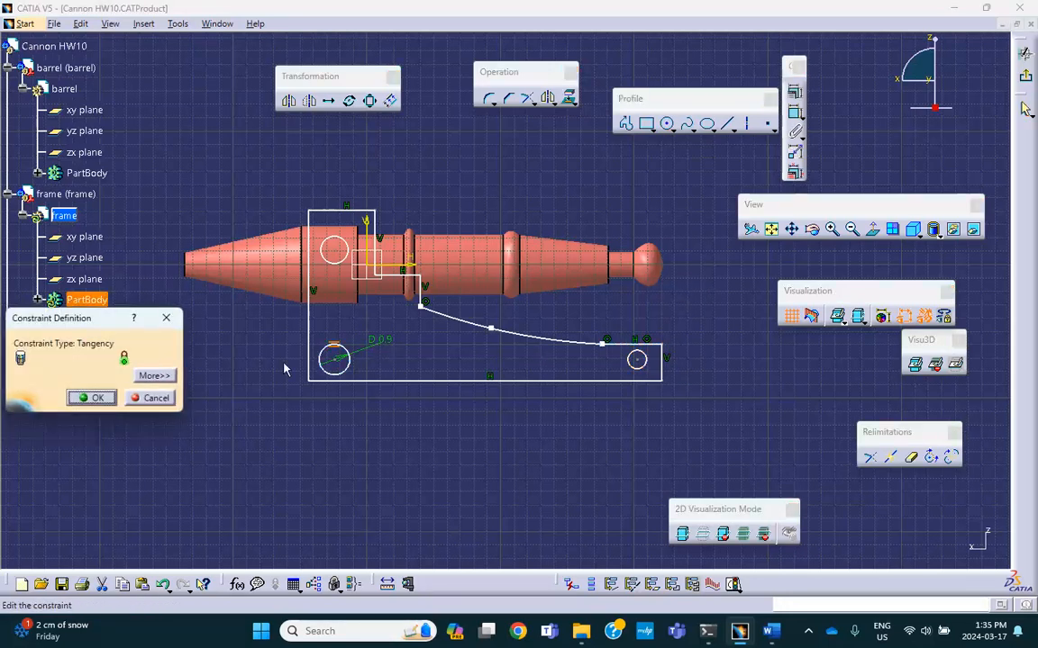
drag(81, 318, 185, 304)
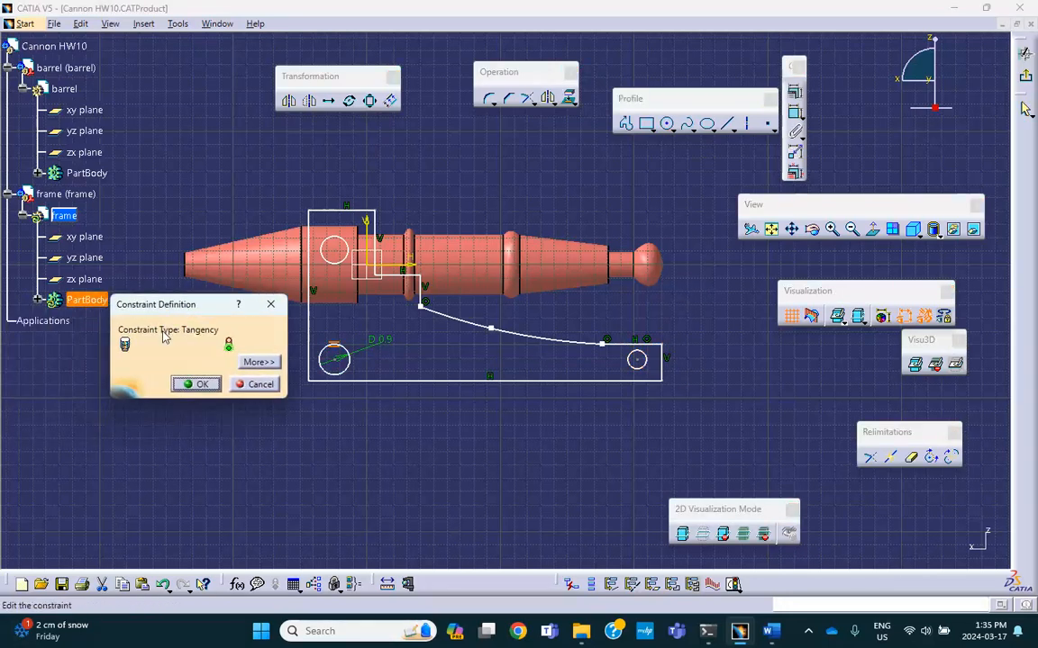
click(272, 305)
- Set the diameter of the circle in the frame's lower front corner to 0.6 in
double_click(380, 339)
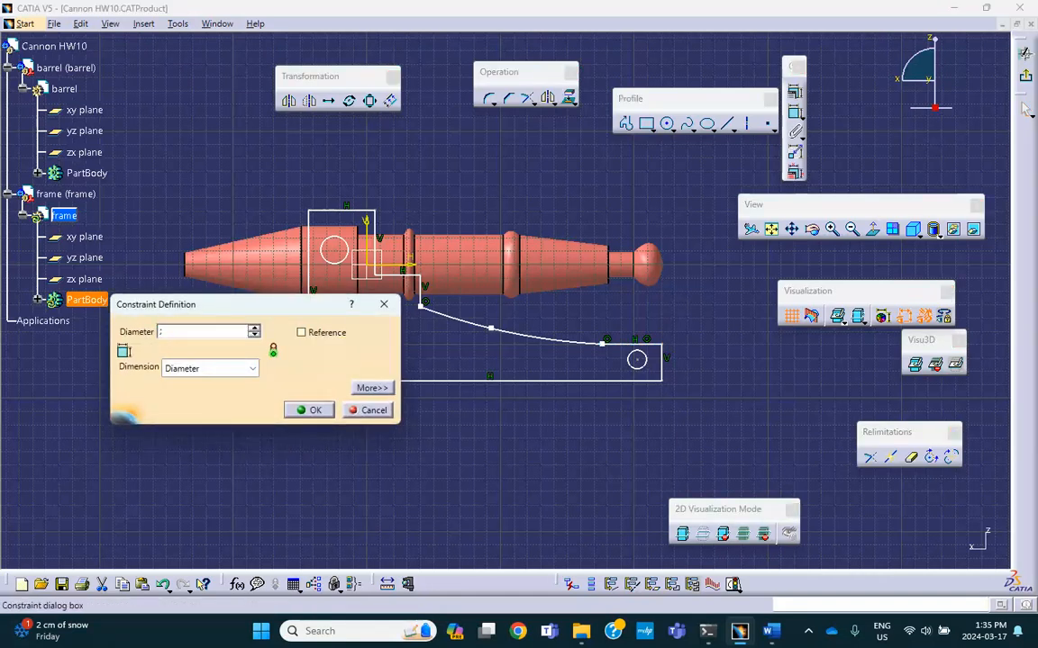
key(BackSpace)
key(BackSpace)
click(311, 412)
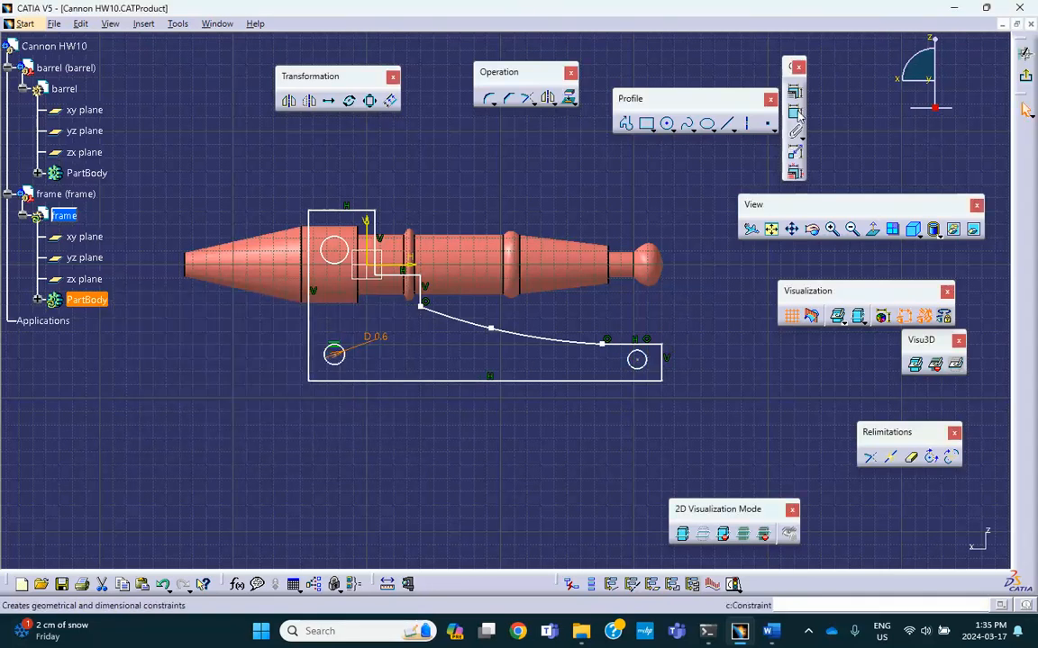
- Constrain the rear circle's diameter to 0.6 in
click(1024, 109)
click(643, 365)
click(675, 321)
double_click(671, 311)
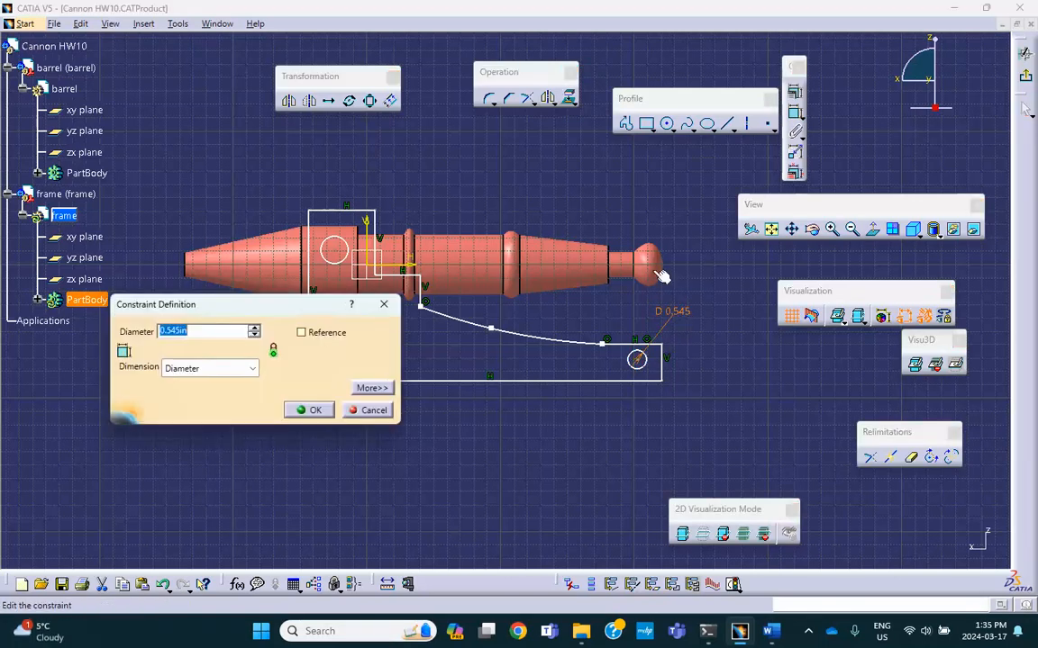
key(BackSpace)
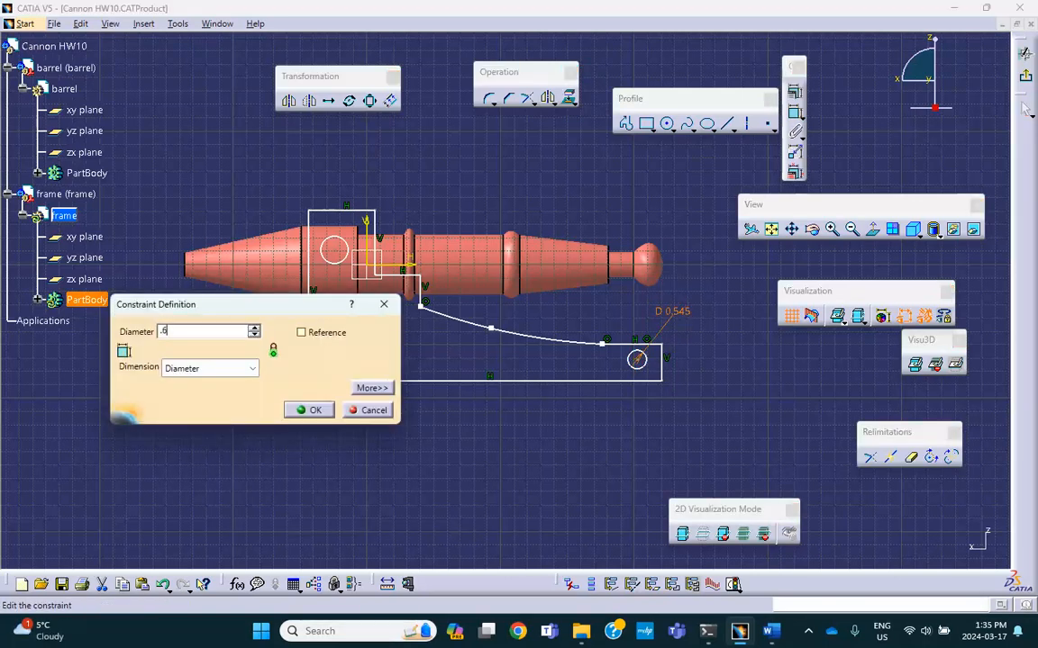
text(.6)
key(Return)
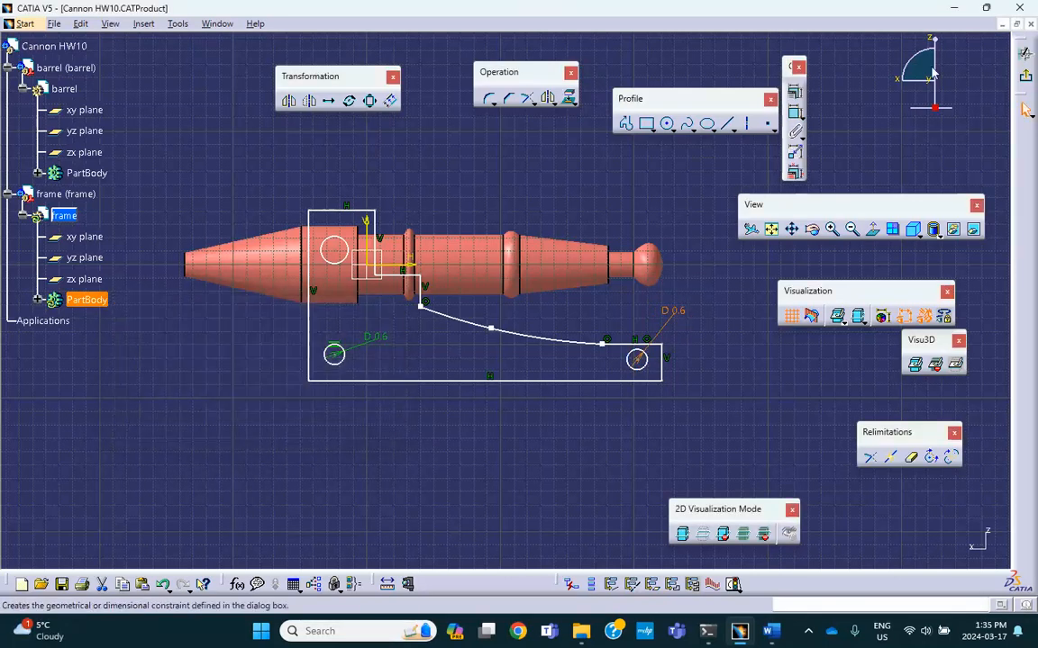
- Exit the sketch and try to pad the frame profile
click(1024, 80)
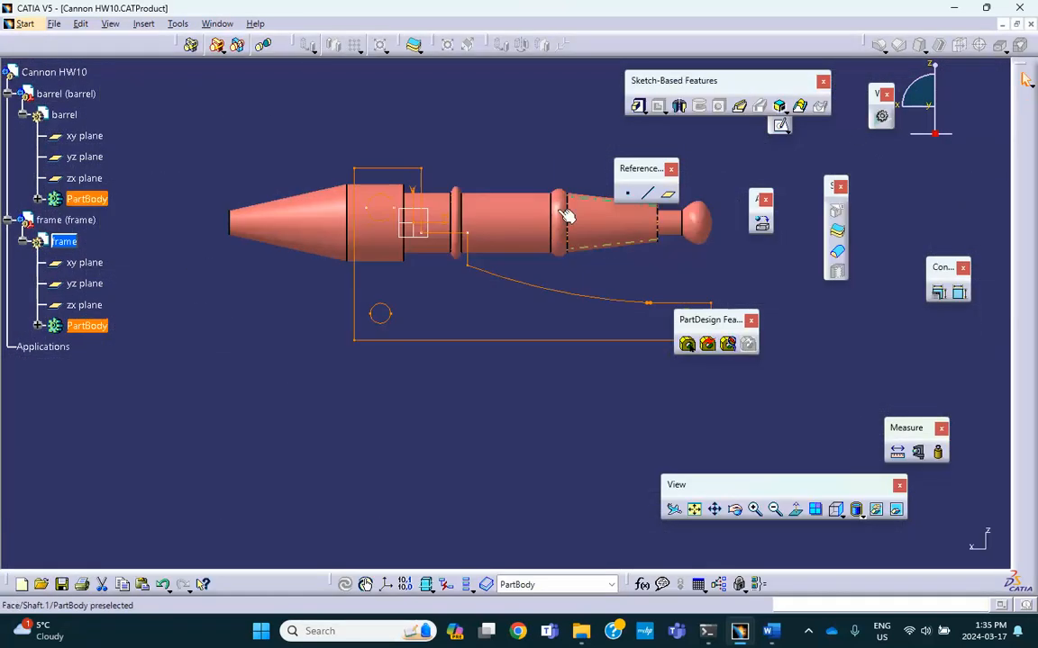
mouse_move(295, 162)
middle_down()
mouse_move(283, 171)
mouse_move(369, 186)
mouse_move(306, 255)
mouse_move(336, 246)
mouse_move(308, 262)
middle_up()
click(639, 105)
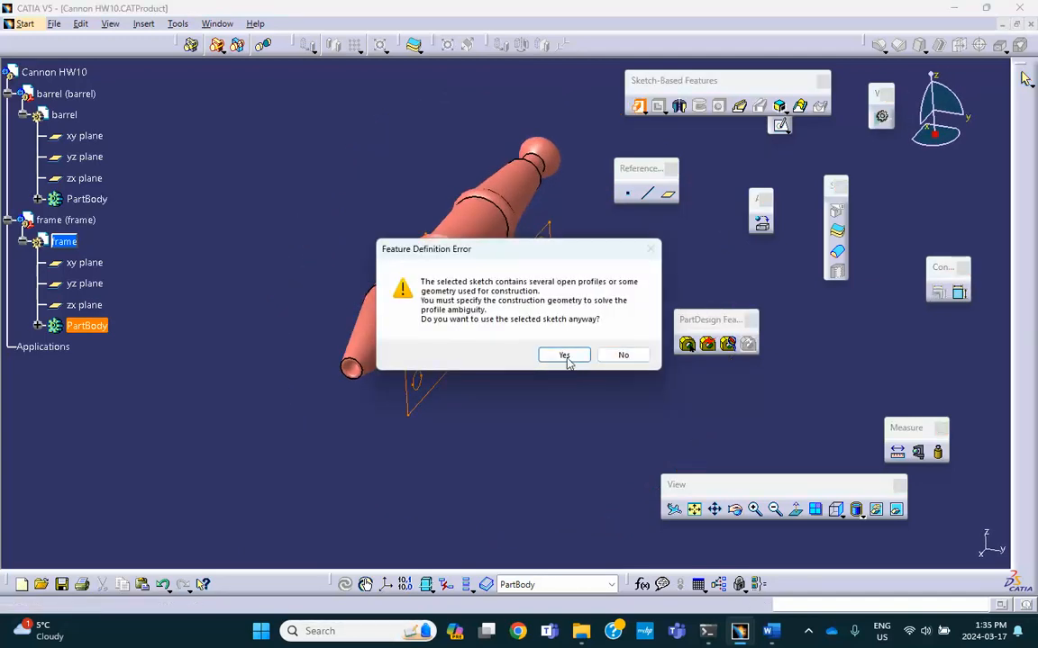
click(621, 354)
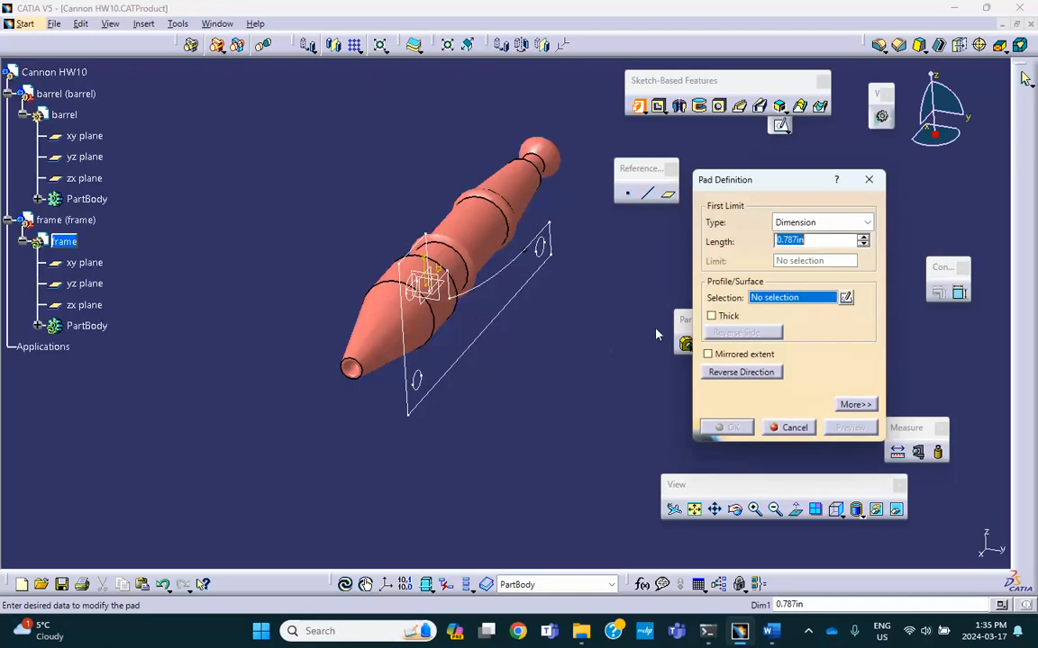
click(793, 429)
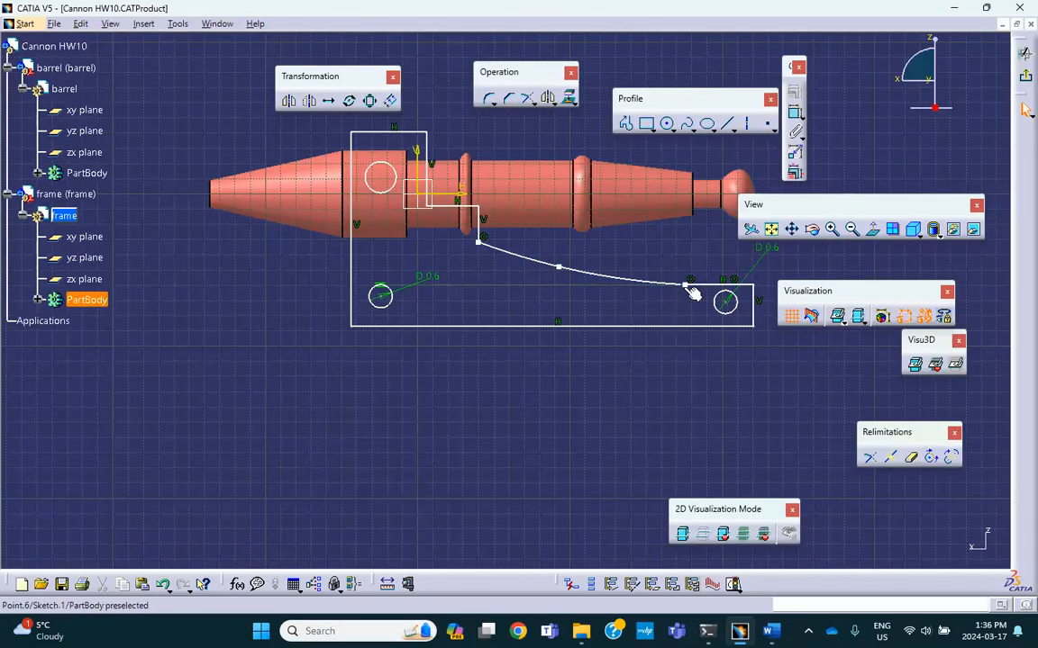
- Run a Sketch Analysis on the frame sketch and close the open implicit profile at the spline's rear end
mouse_move(657, 275)
middle_down()
mouse_move(522, 253)
mouse_move(521, 177)
middle_up()
click(523, 253)
middle_drag(543, 220, 528, 238)
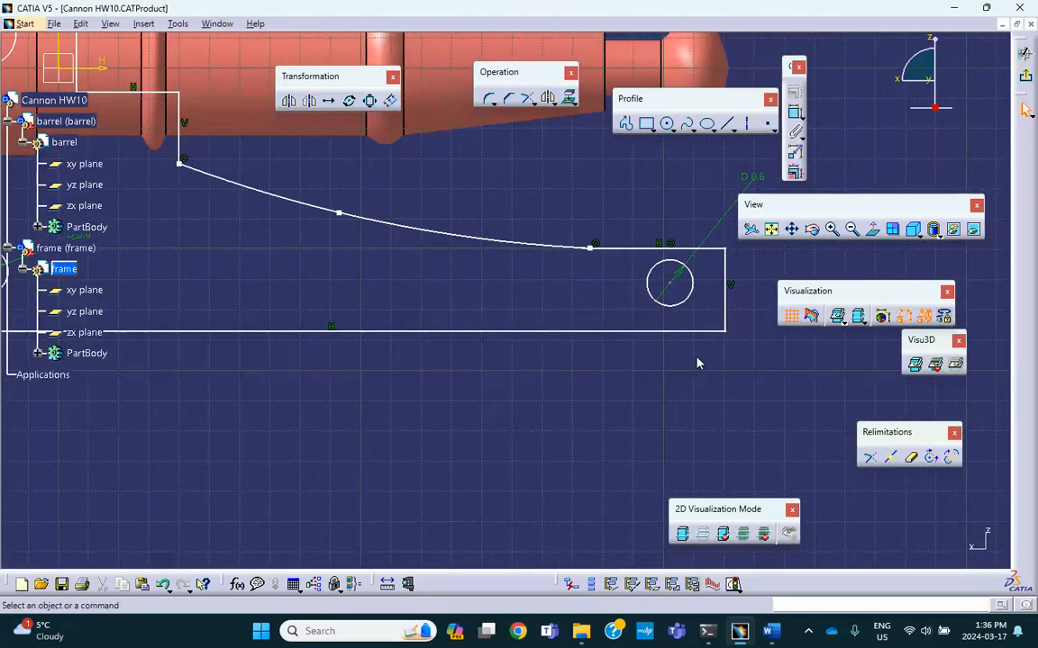
click(735, 586)
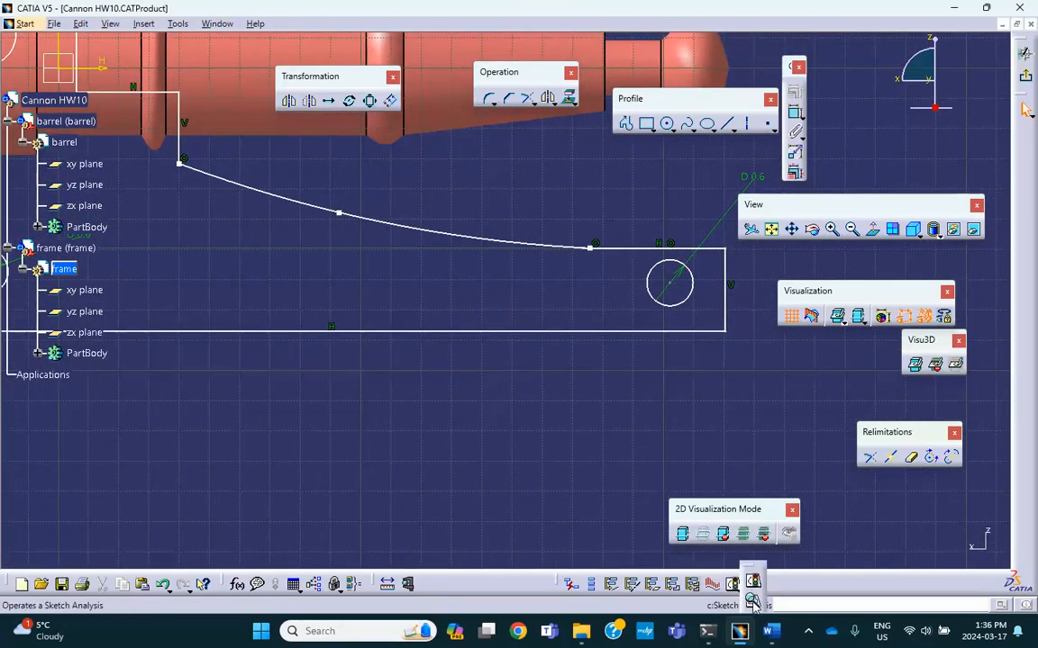
click(752, 600)
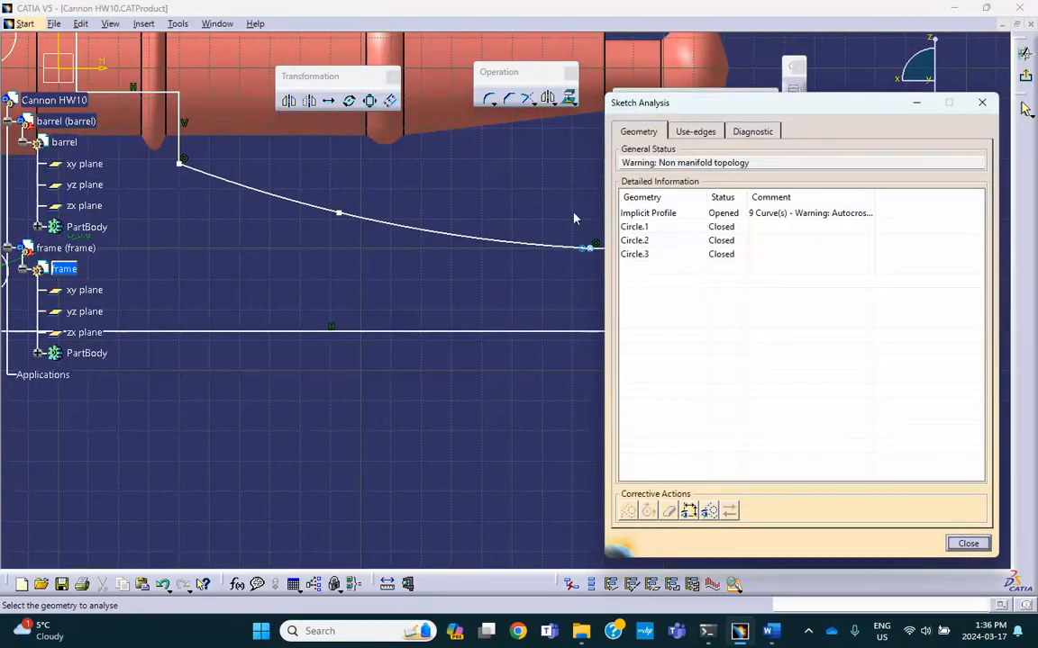
middle_drag(565, 201, 505, 192)
click(660, 213)
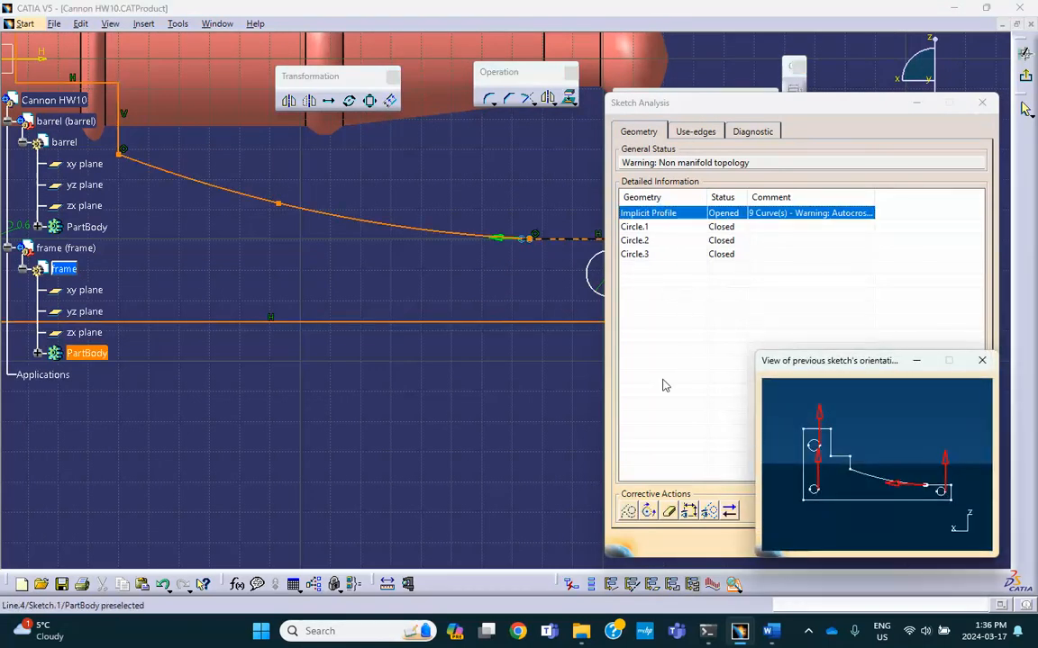
click(648, 512)
drag(718, 106, 729, 104)
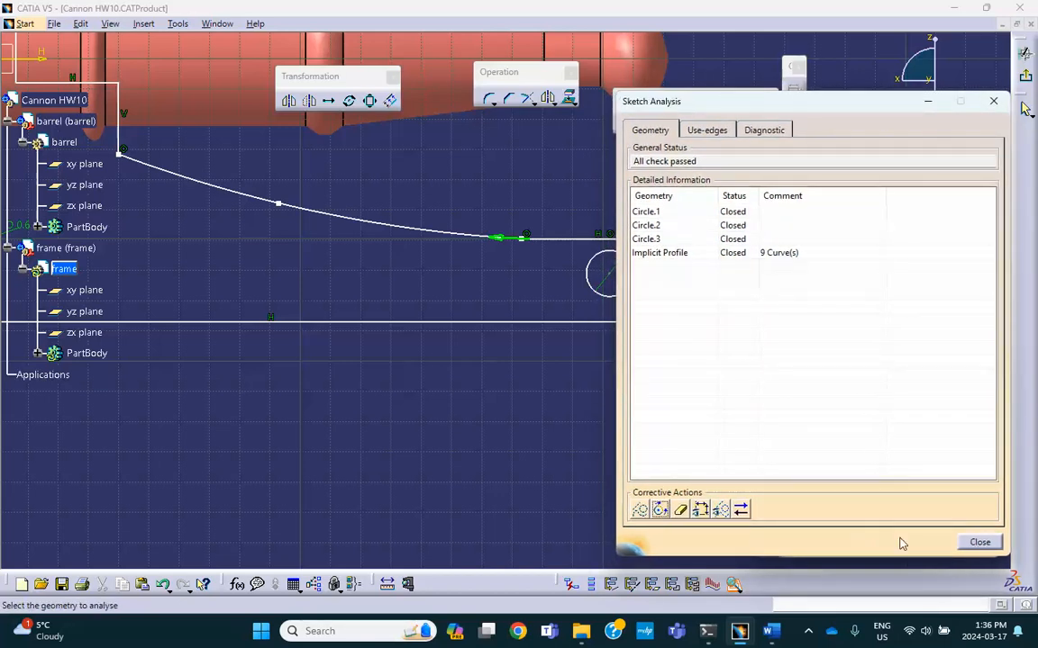
click(967, 543)
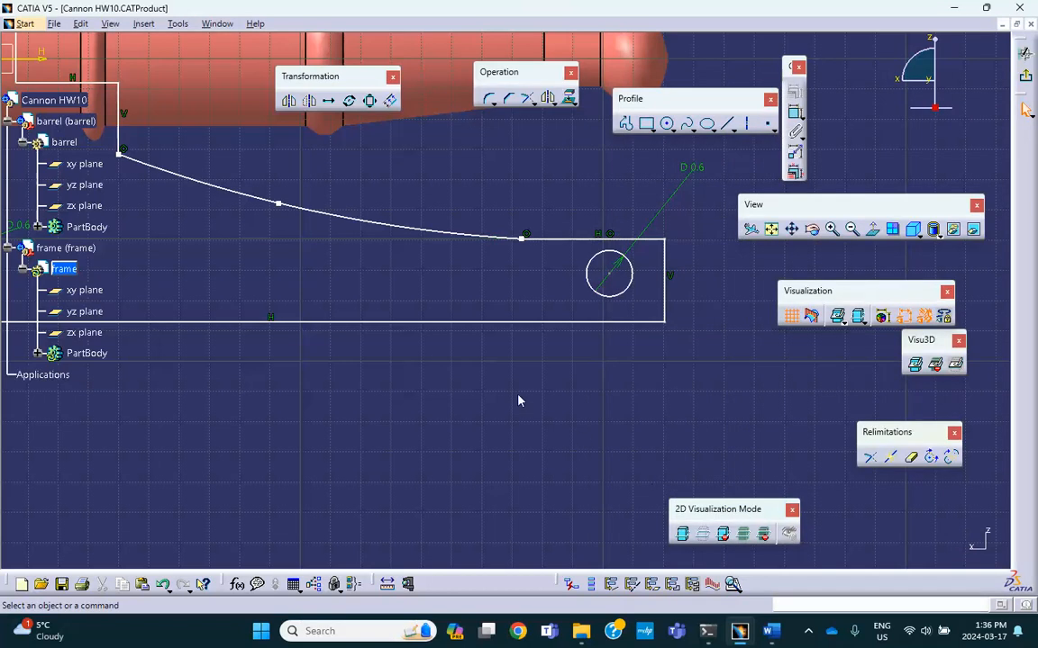
- Exit the sketch and pad the frame profile with a length of 0.4 in
ctrl+middle_drag(516, 402, 531, 383)
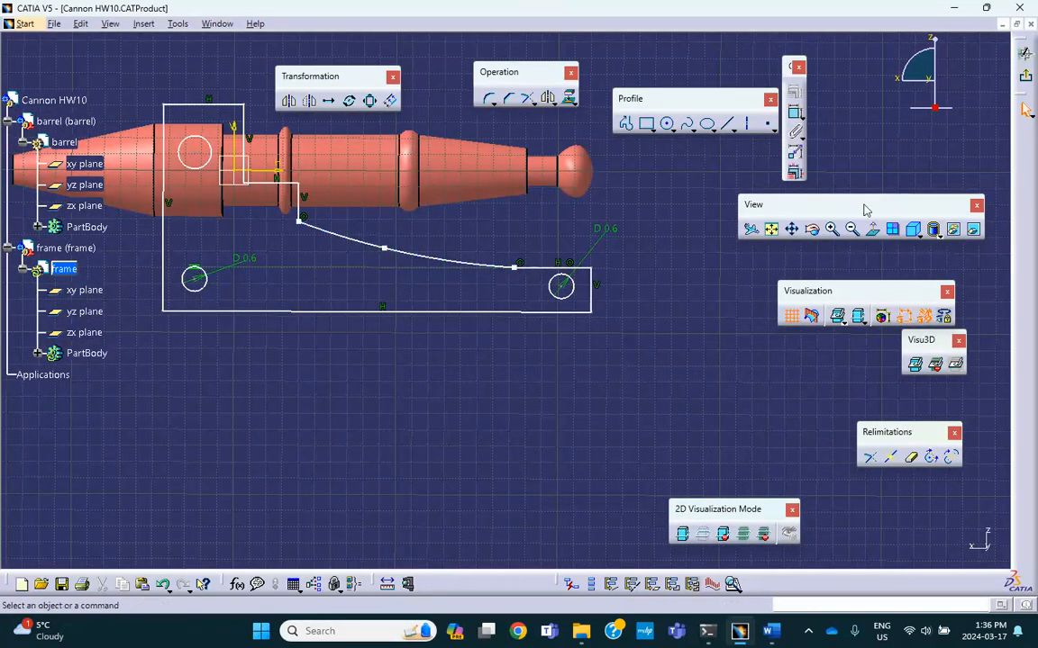
click(1025, 108)
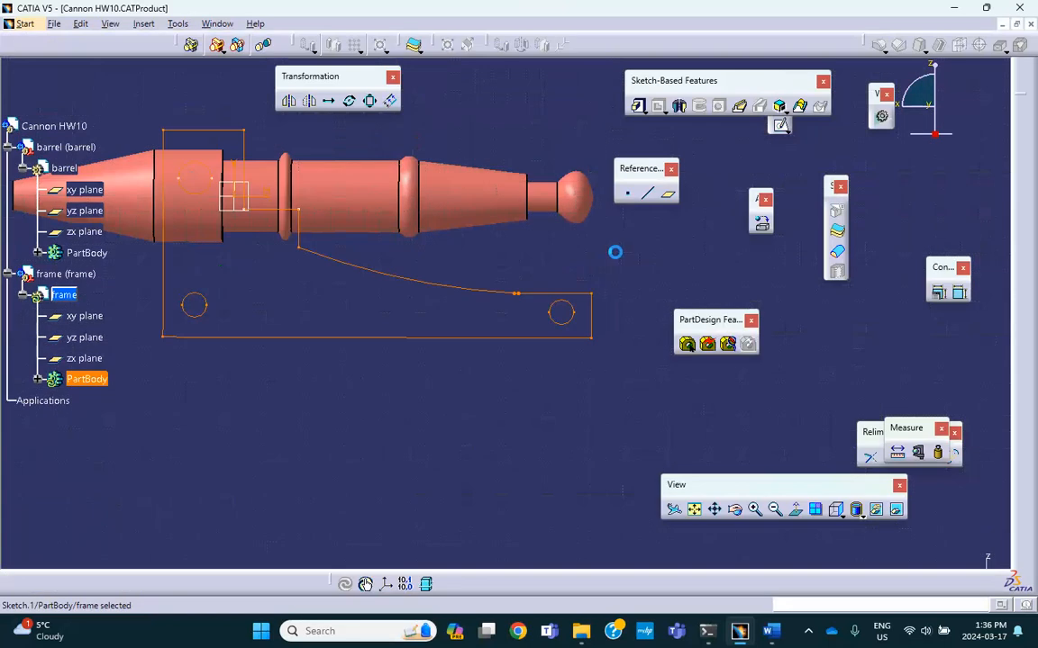
click(638, 106)
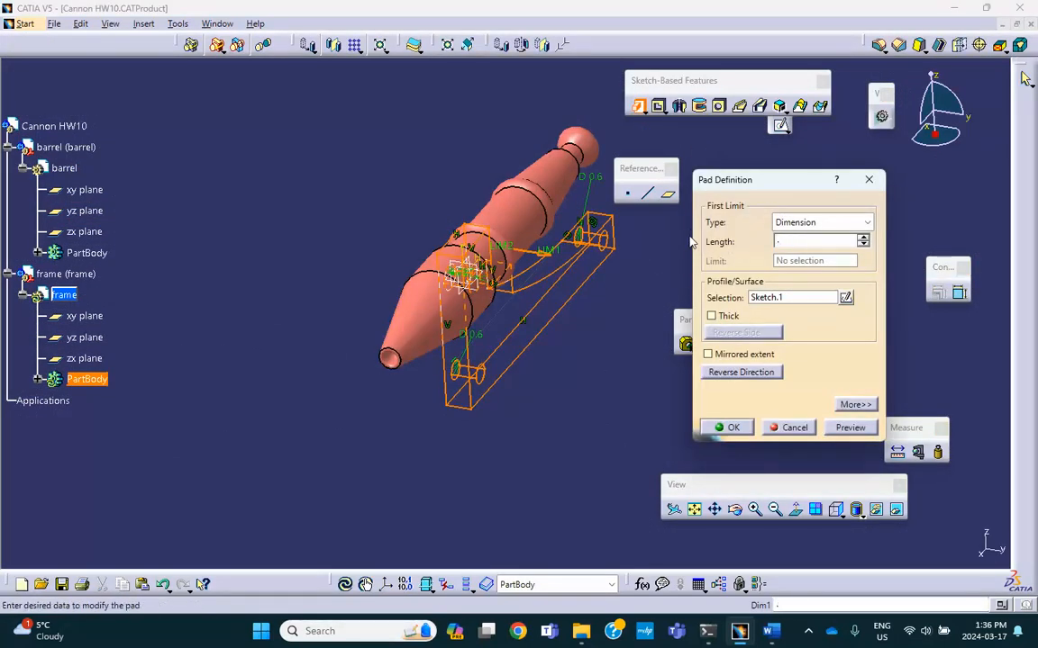
click(847, 428)
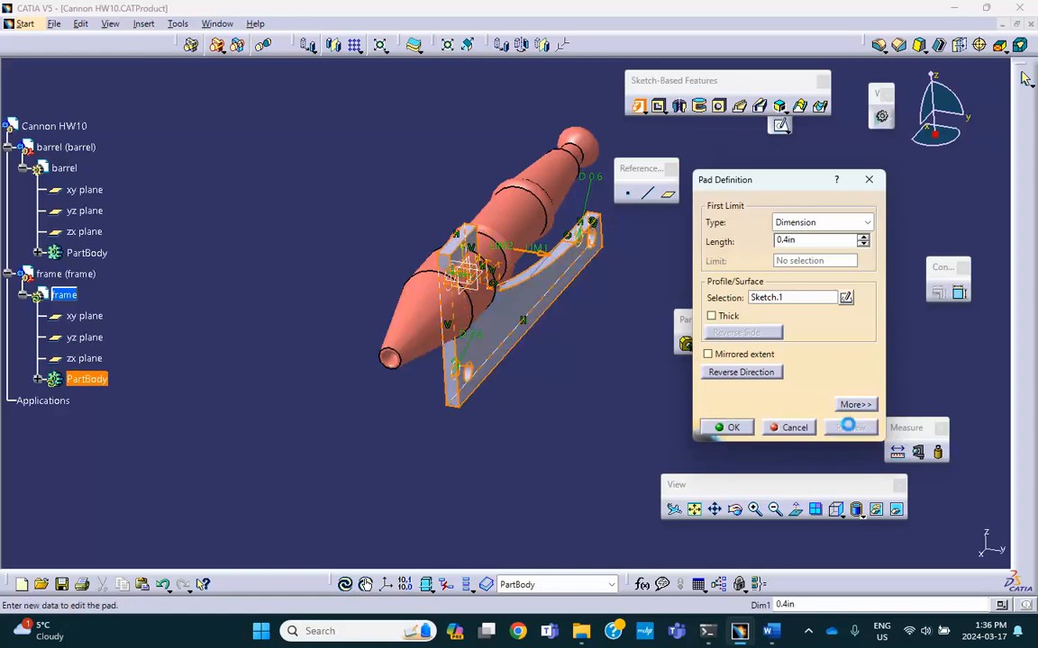
click(635, 386)
click(733, 428)
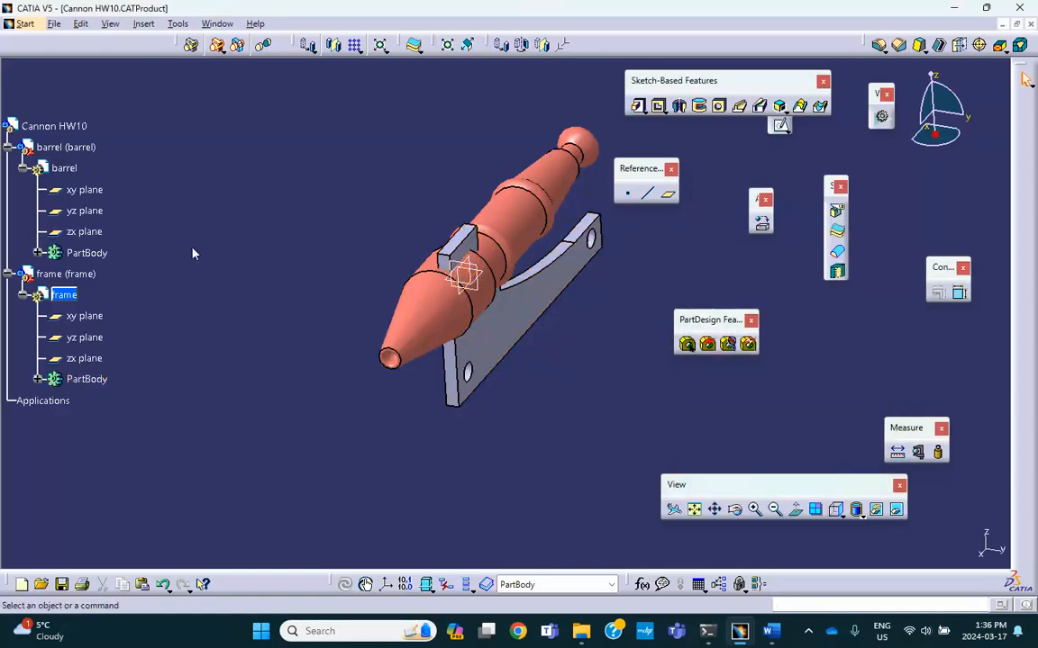
- Change the frame component's graphic color to red
right_click(71, 275)
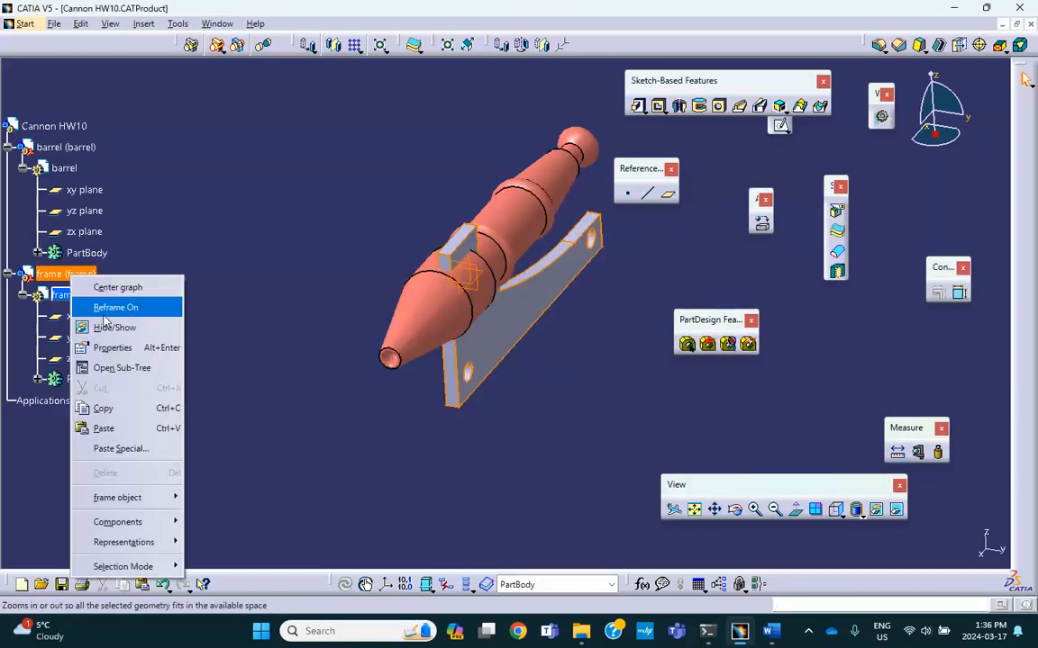
click(113, 348)
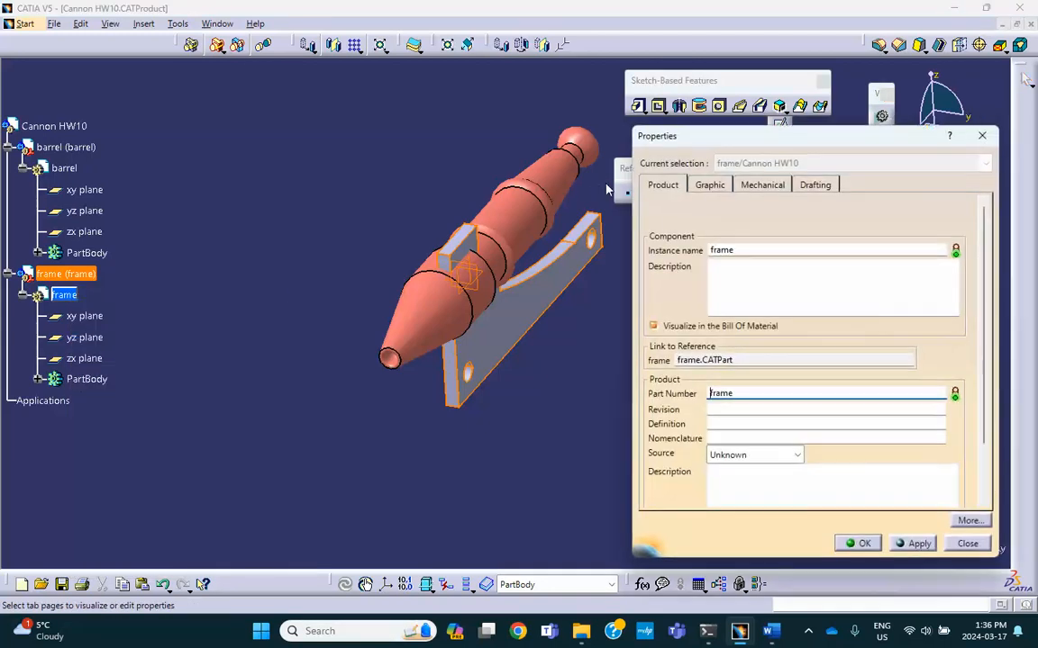
click(706, 185)
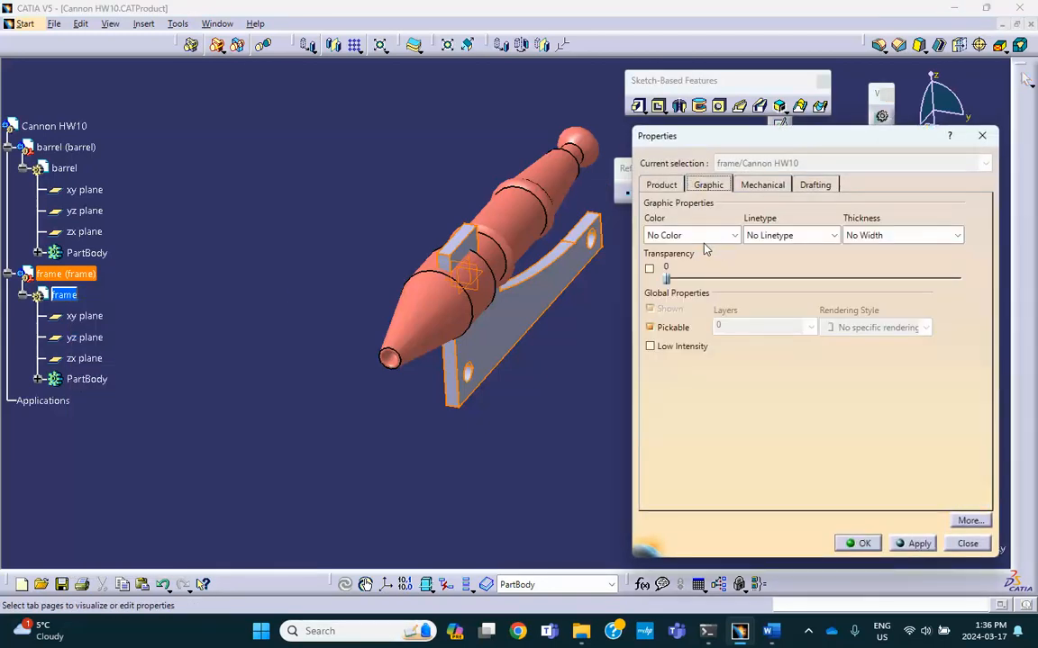
click(735, 235)
click(677, 354)
click(861, 543)
click(618, 422)
middle_drag(402, 278, 596, 246)
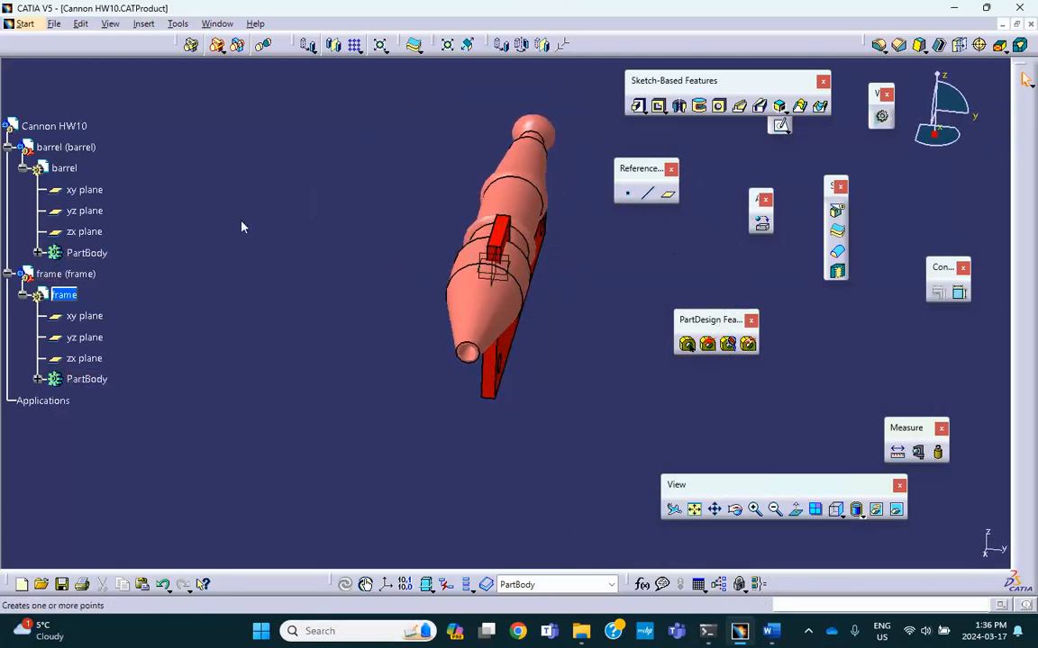
- Activate the Cannon HW10 assembly and move the frame along the Y axis until it stands clear beside the barrel
double_click(66, 128)
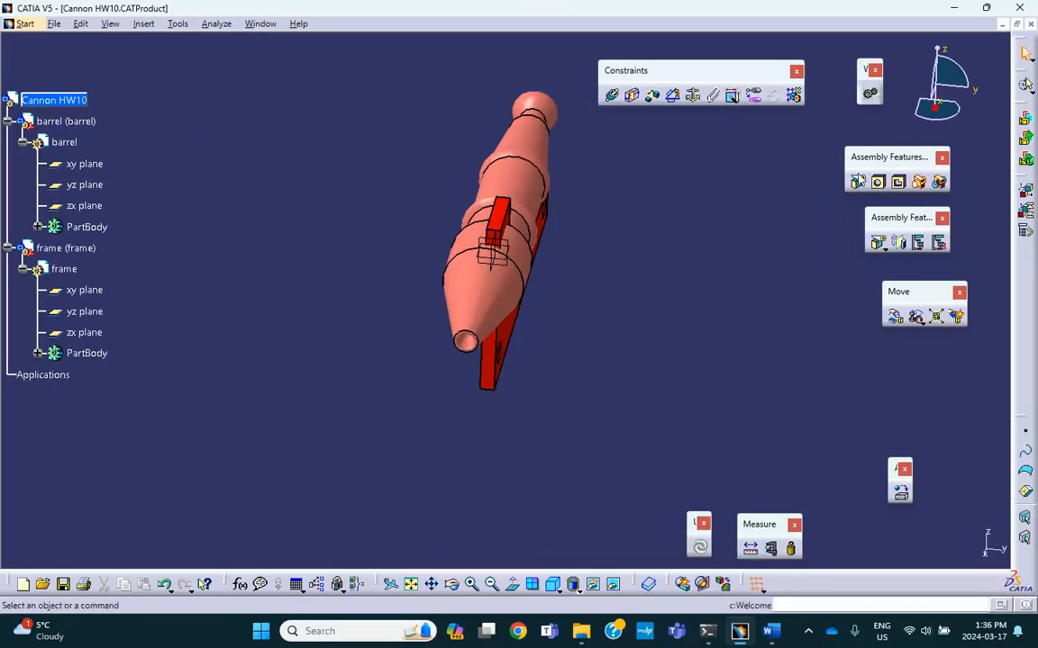
click(894, 316)
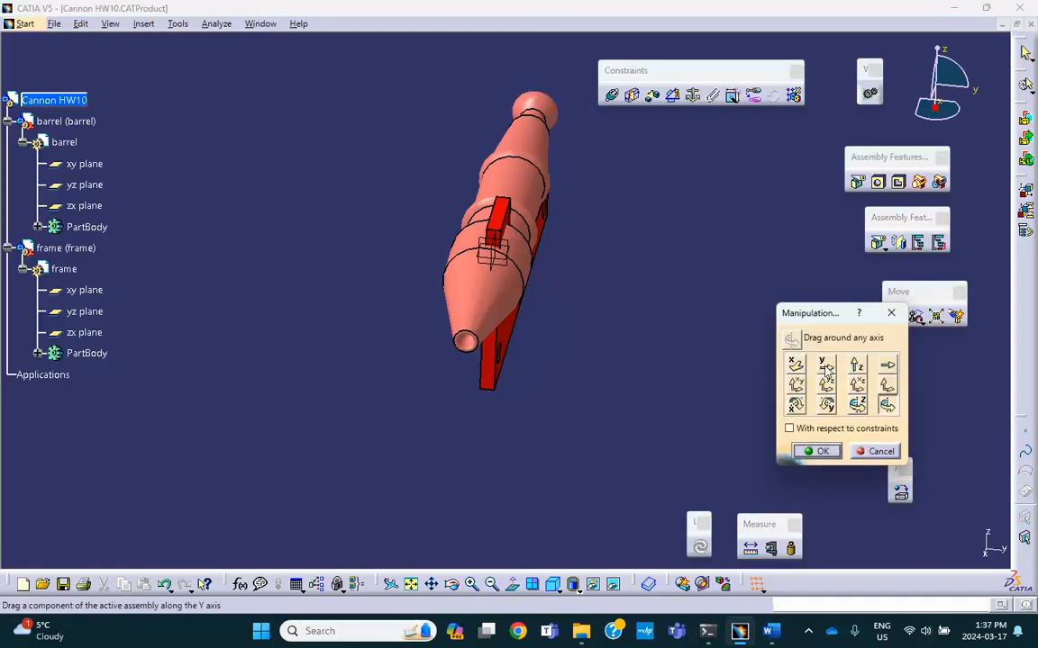
click(826, 365)
drag(511, 344, 561, 341)
click(818, 451)
middle_drag(665, 364, 664, 331)
- Activate the frame part and mirror its current solid about the barrel's zx plane
double_click(71, 270)
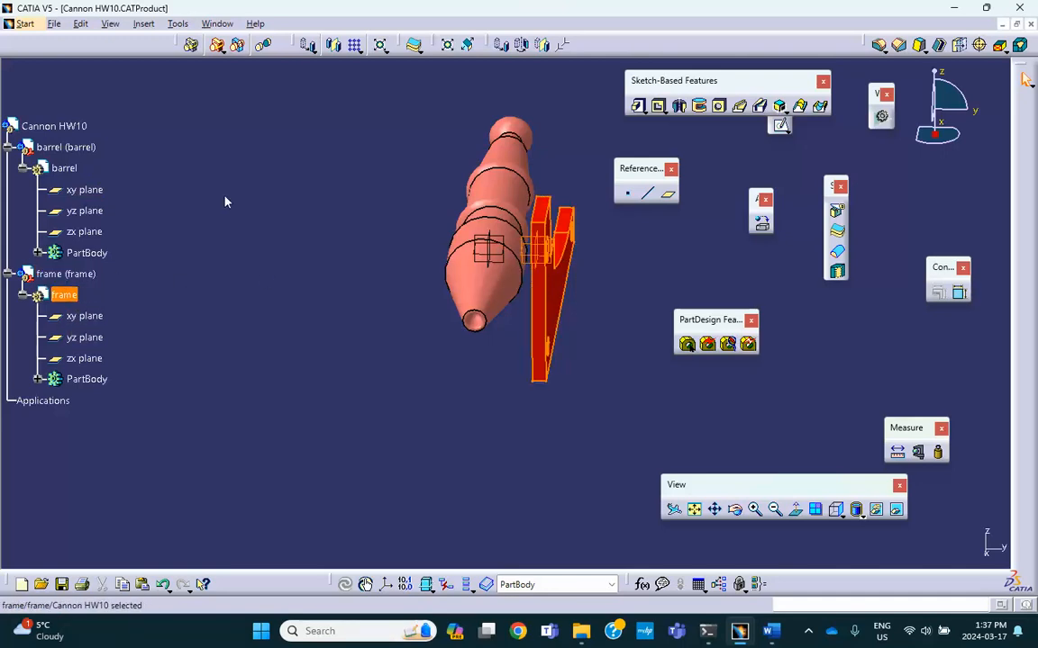
click(563, 81)
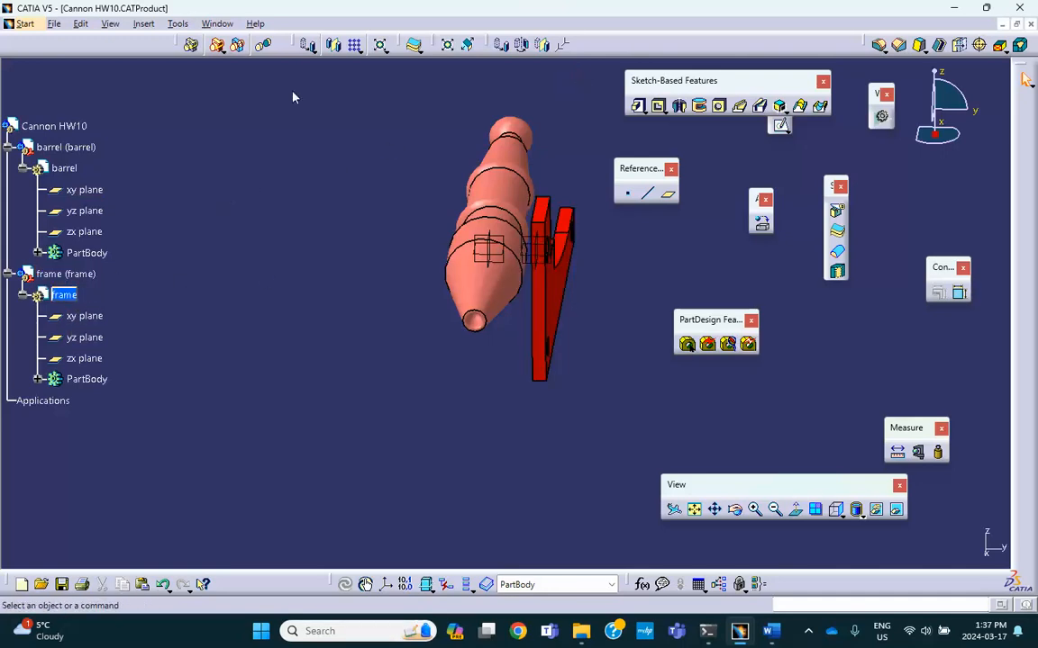
double_click(66, 296)
click(333, 46)
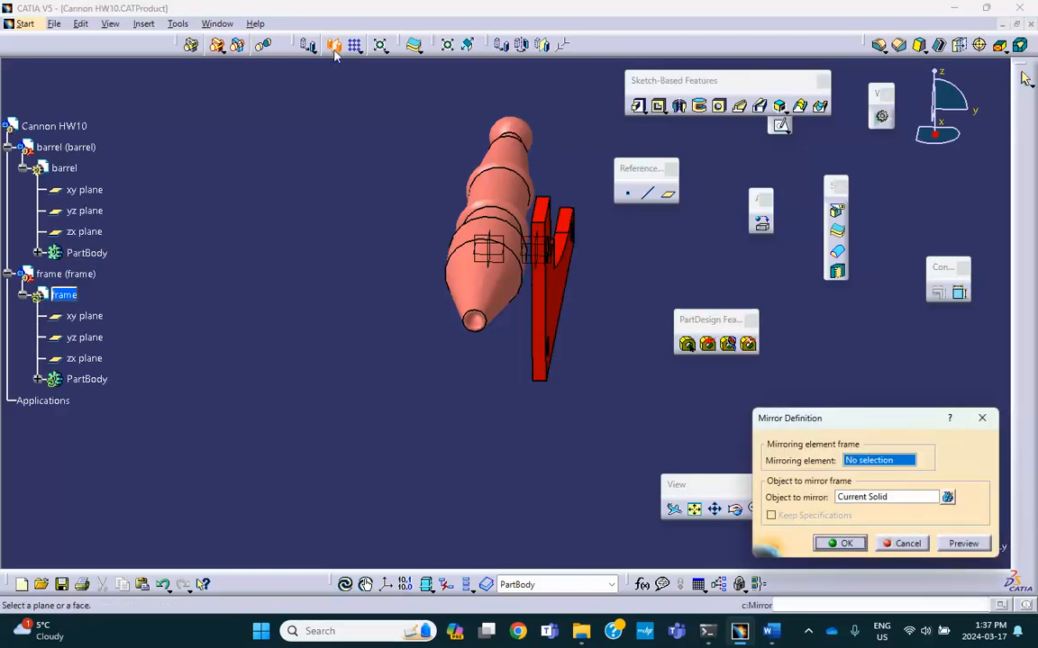
click(489, 250)
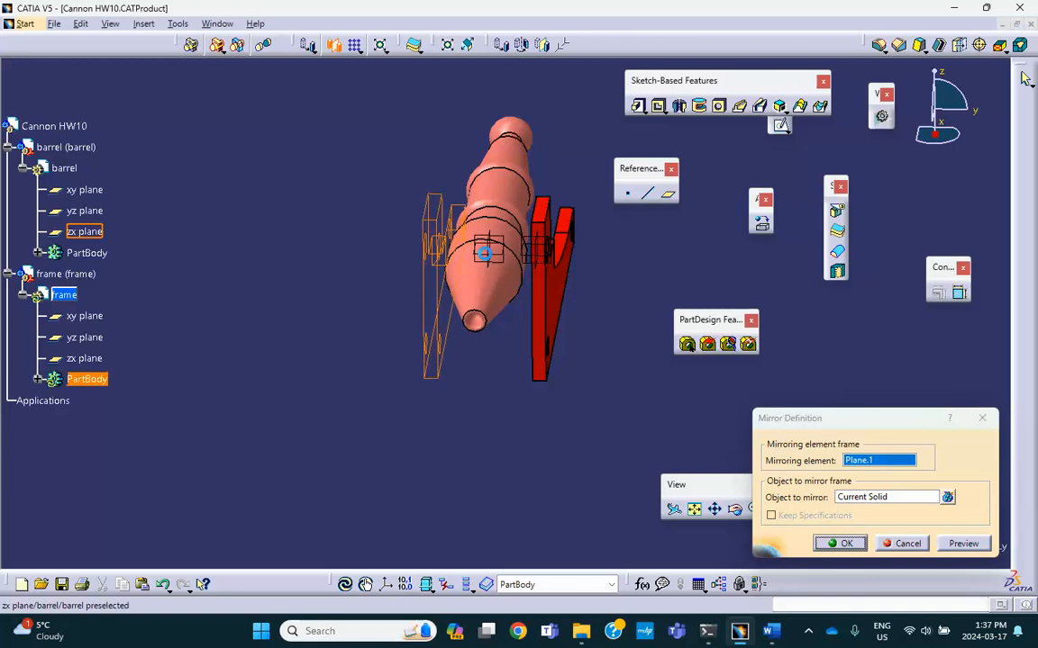
click(847, 544)
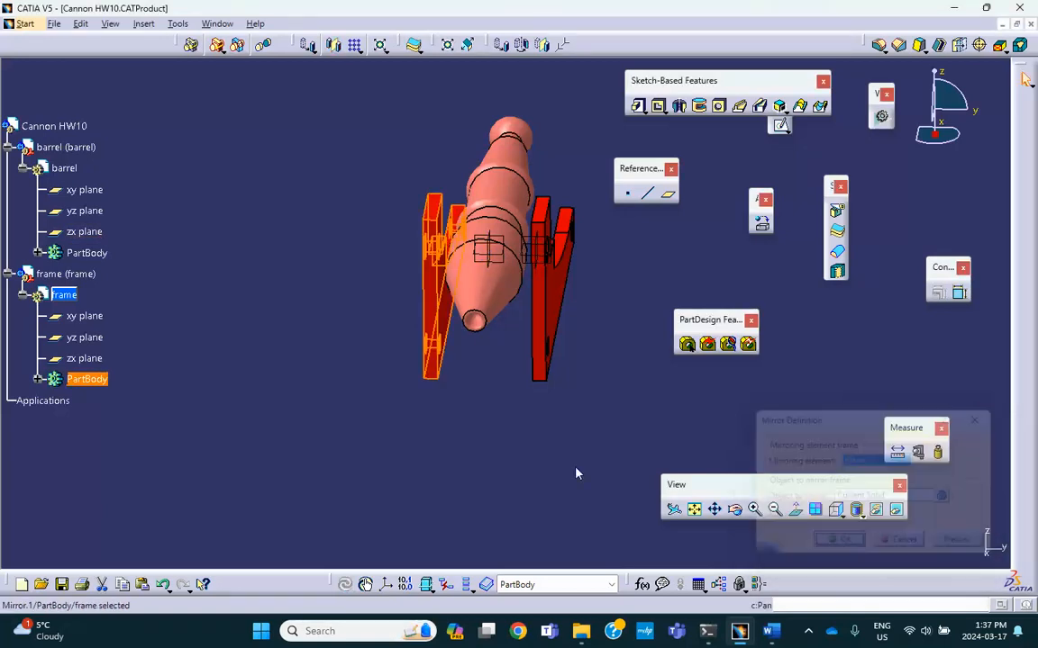
middle_drag(580, 451, 357, 276)
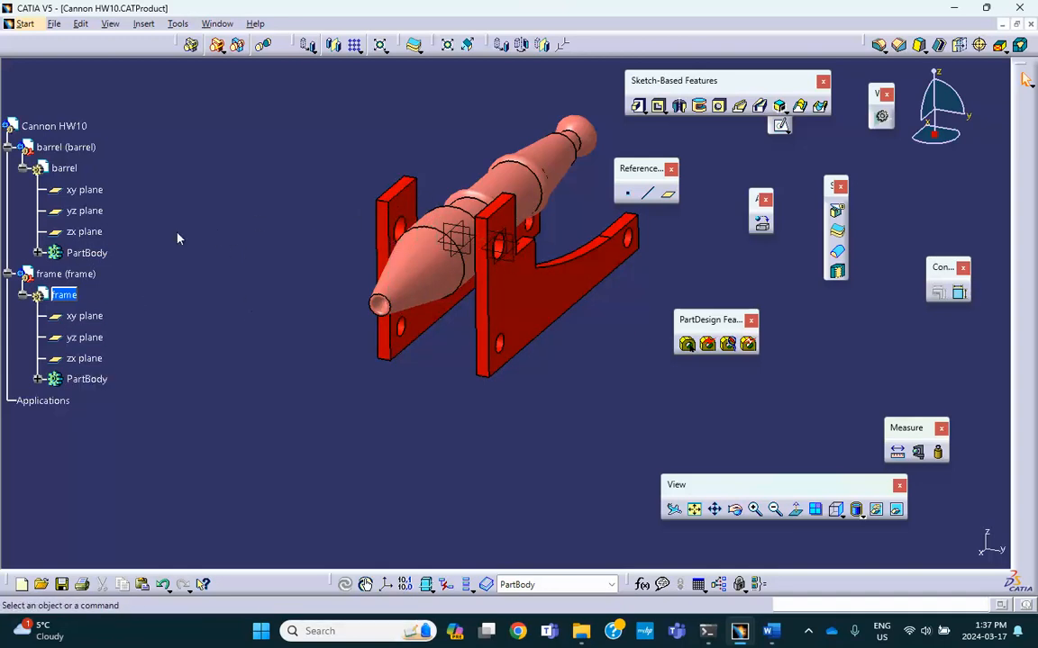
- Activate the Cannon HW10 assembly and insert a new part under it
double_click(54, 126)
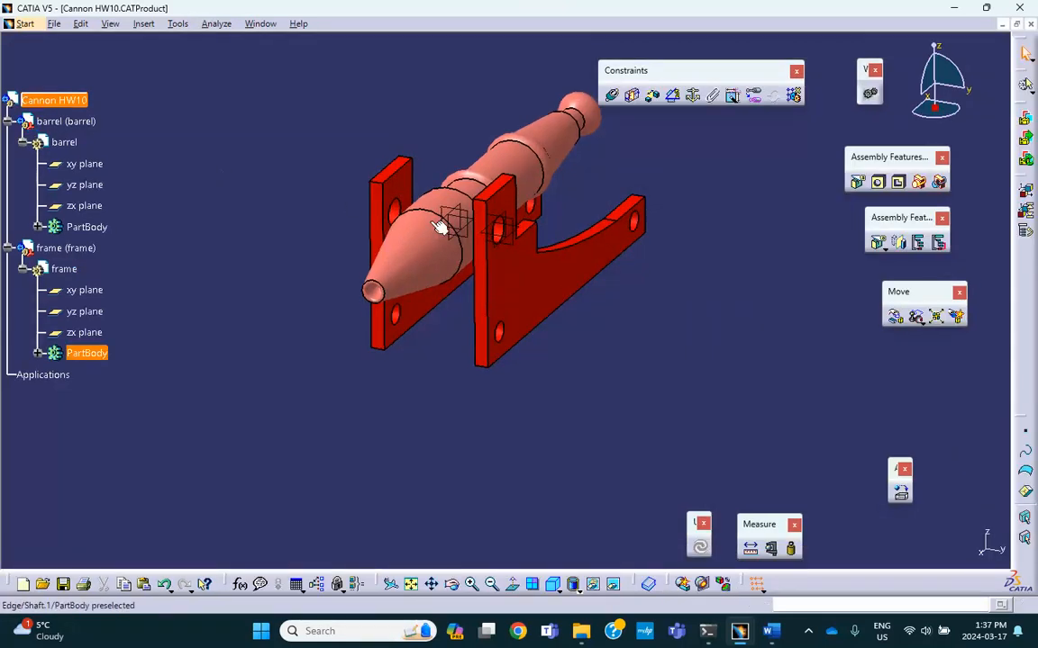
click(507, 237)
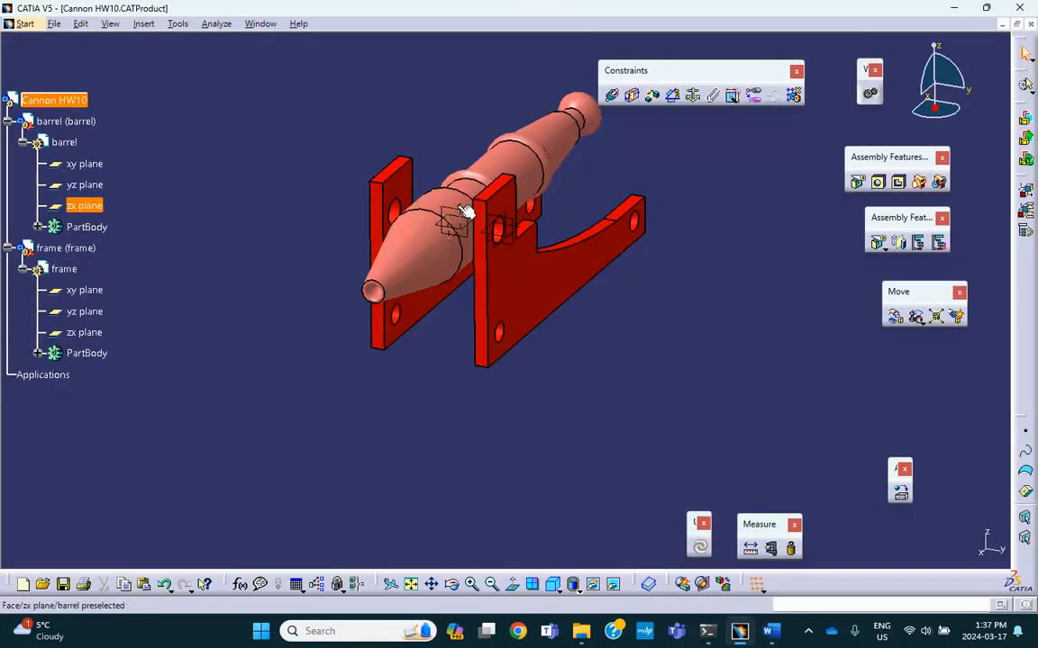
click(446, 168)
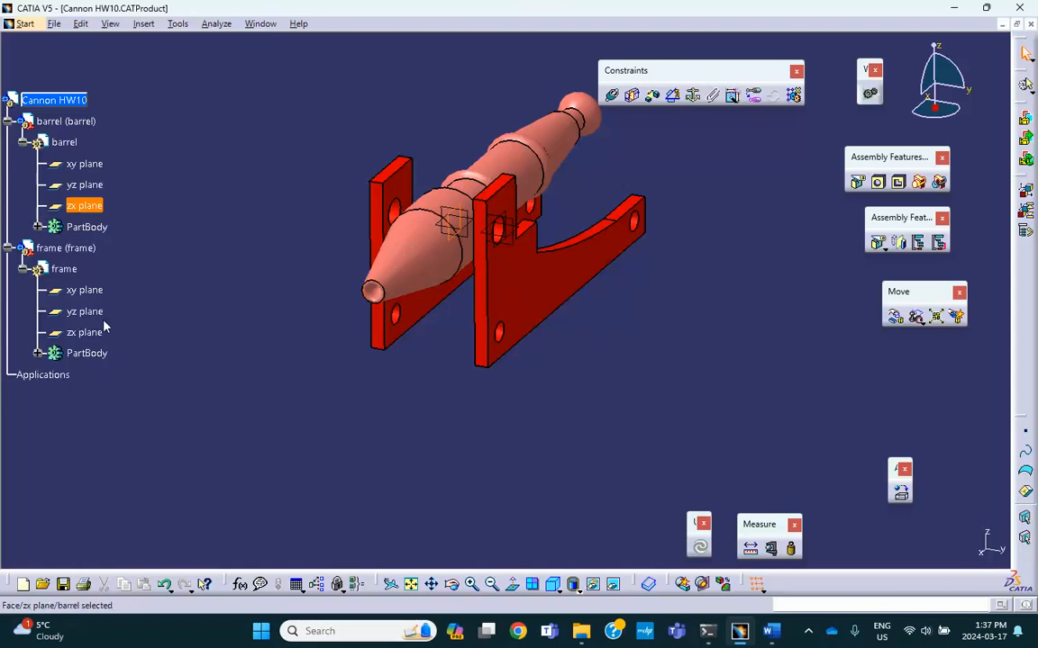
click(155, 309)
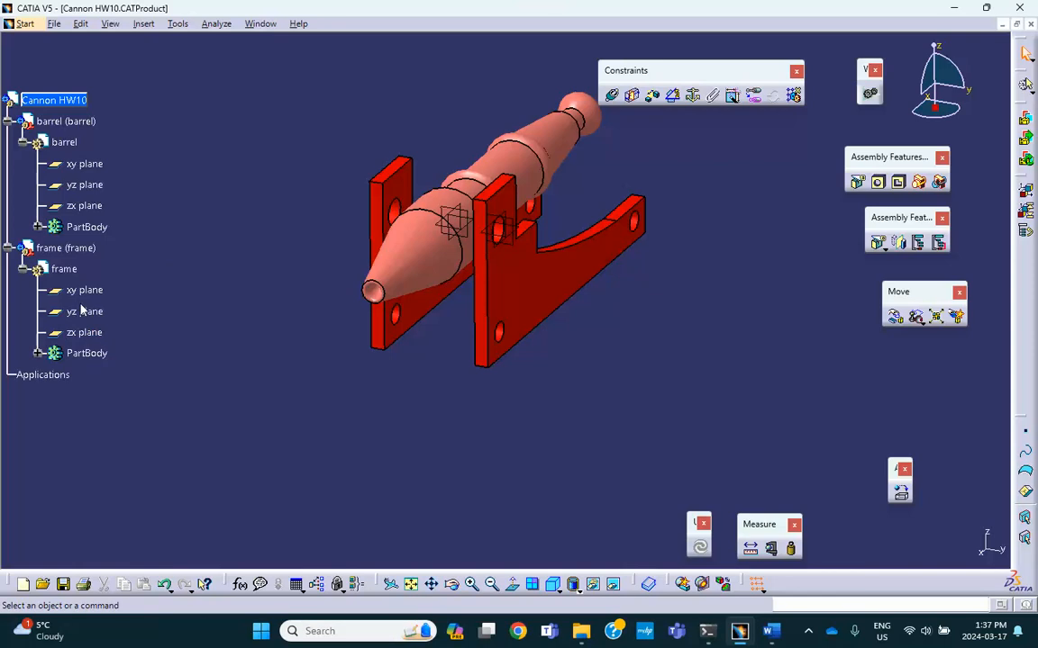
click(144, 24)
click(166, 268)
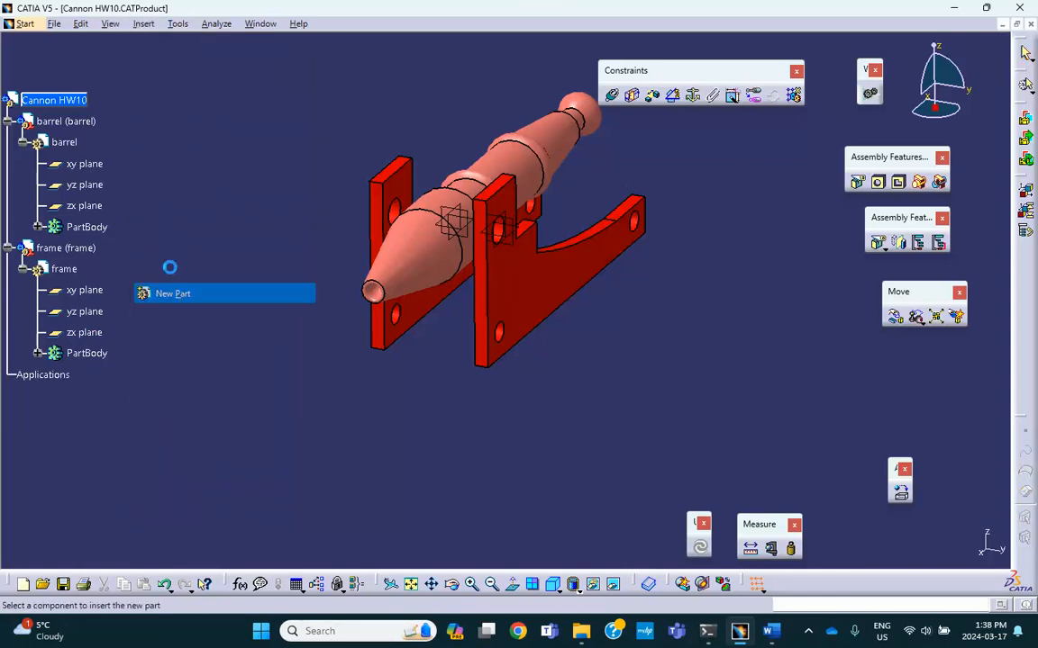
click(71, 110)
click(625, 364)
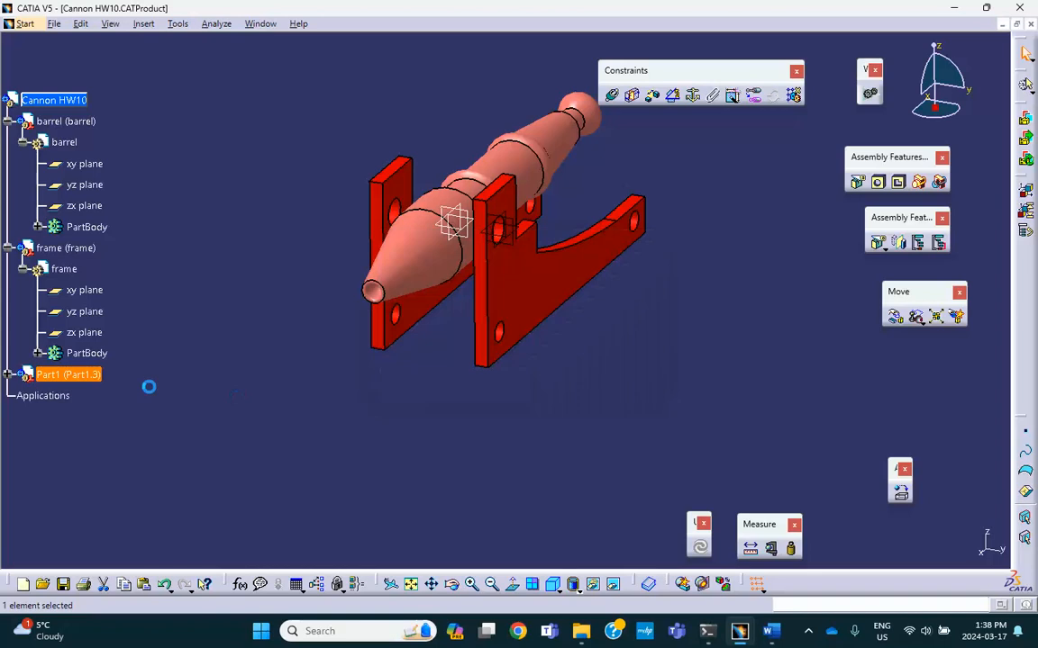
- Set both the part number and the instance name of the new part to pivot
right_click(81, 372)
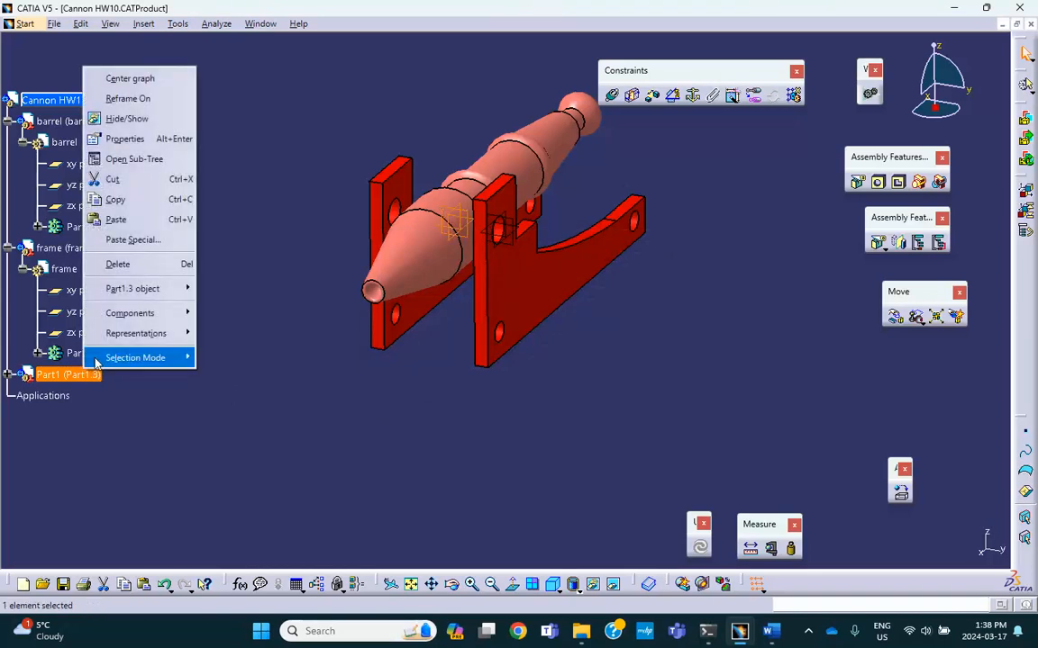
click(124, 139)
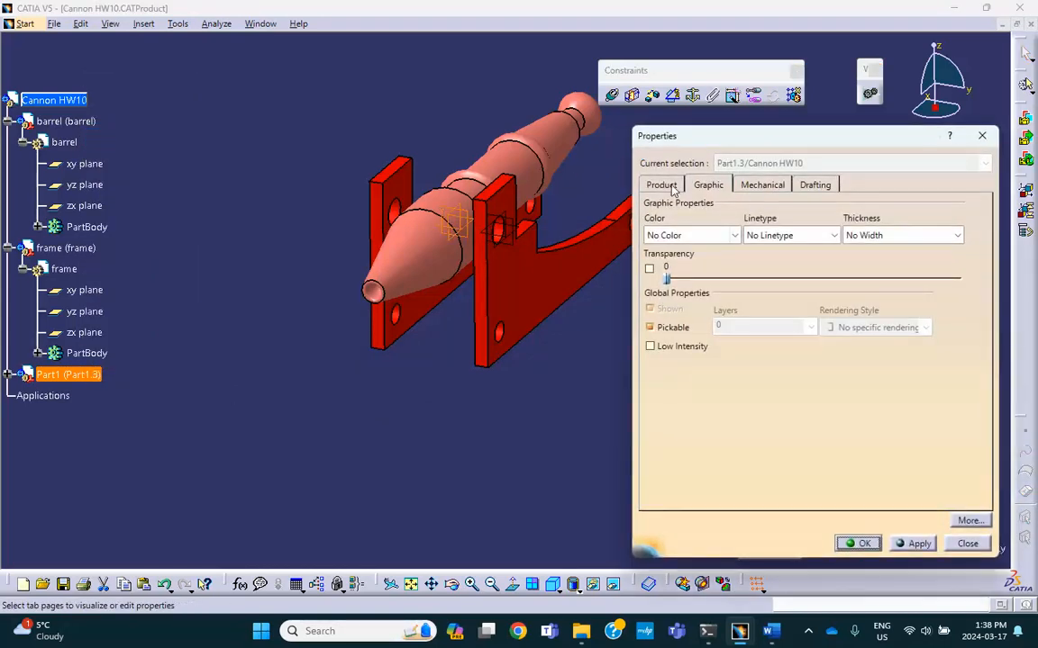
click(672, 186)
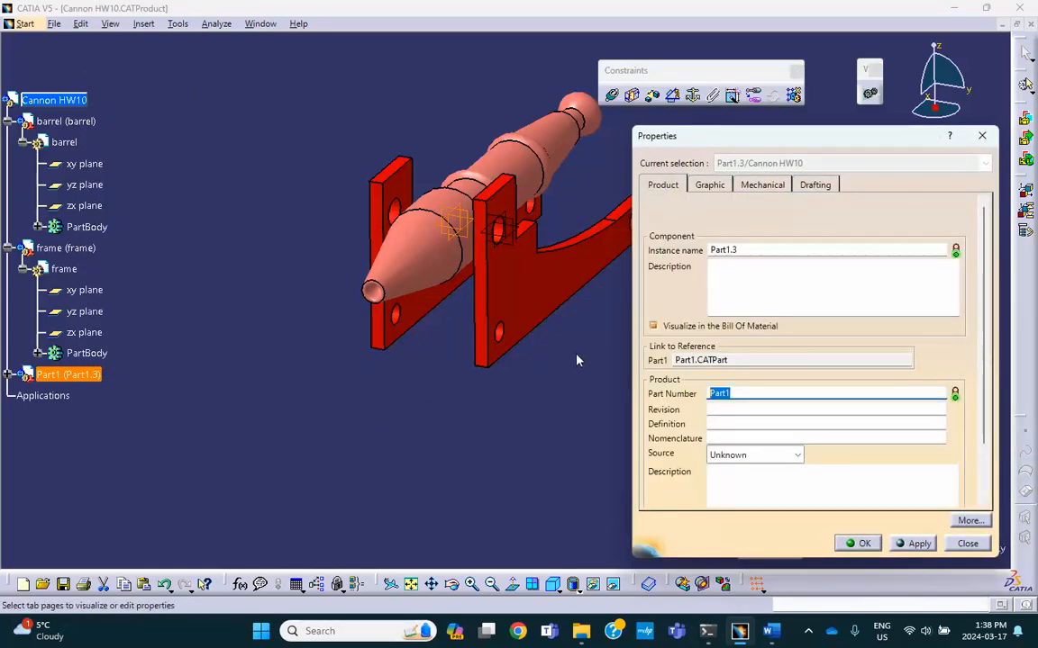
text(pivot)
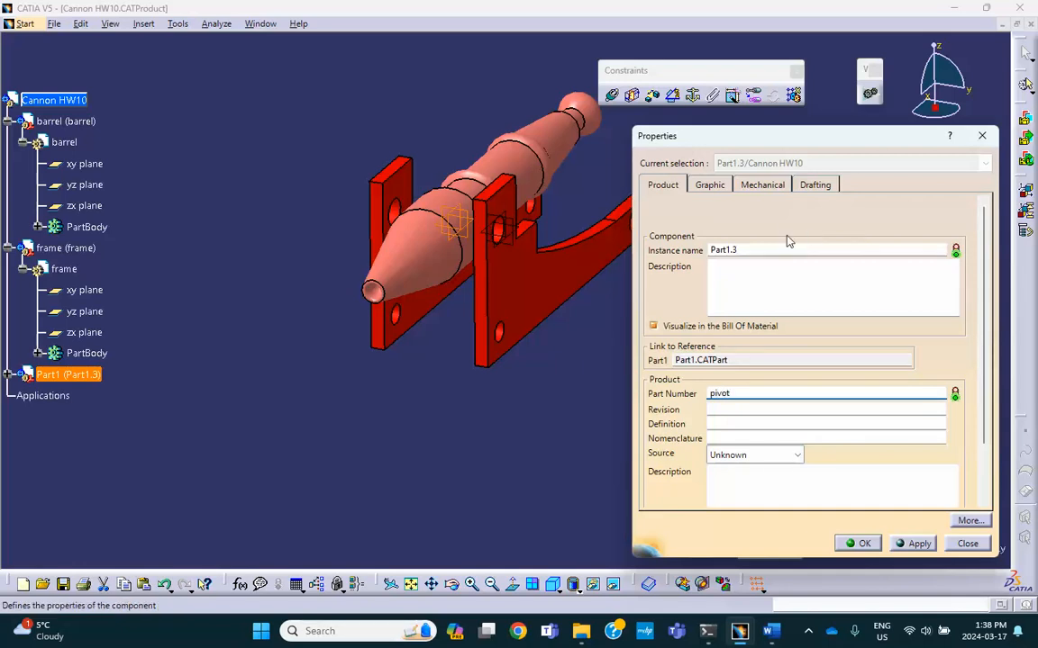
drag(758, 250, 655, 256)
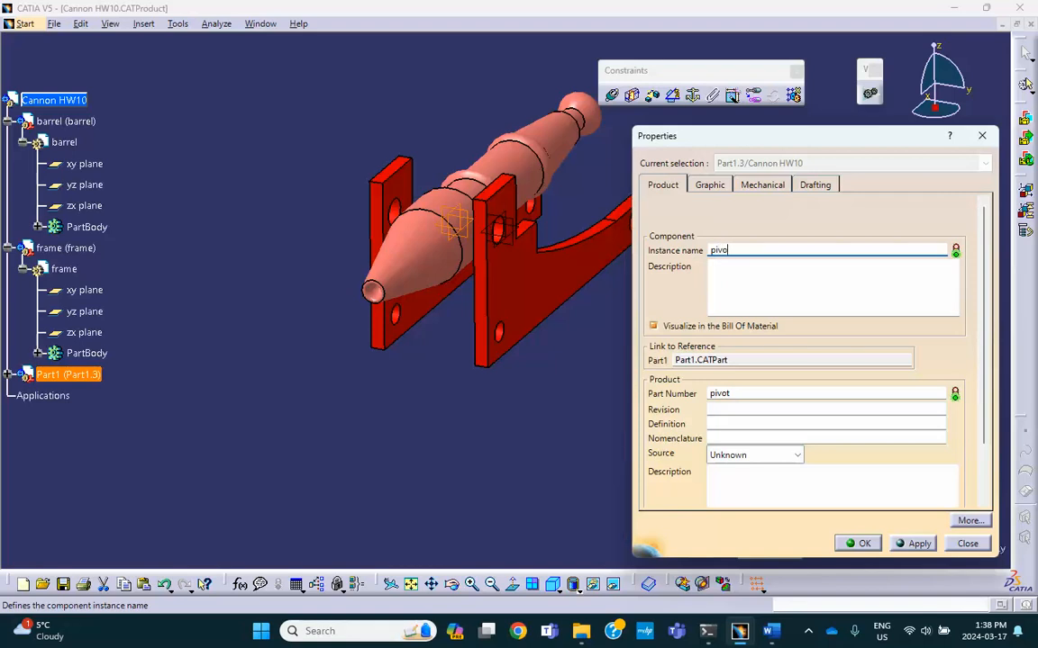
text(pivot)
click(863, 541)
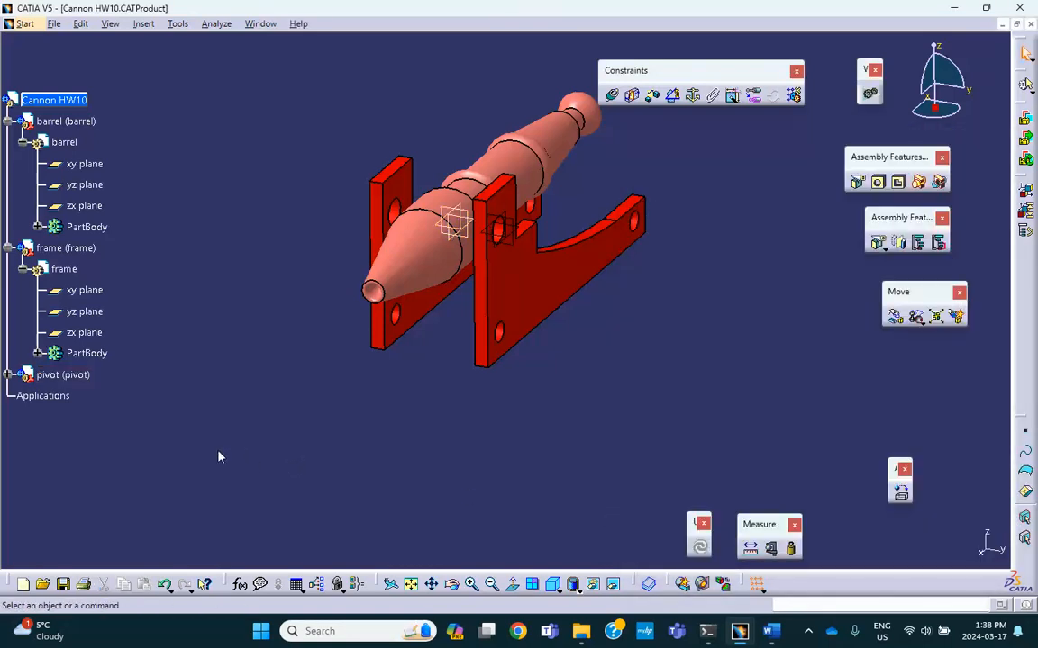
- Expand the pivot component, activate its part and start a sketch on the outer side face of the original frame plate
click(54, 106)
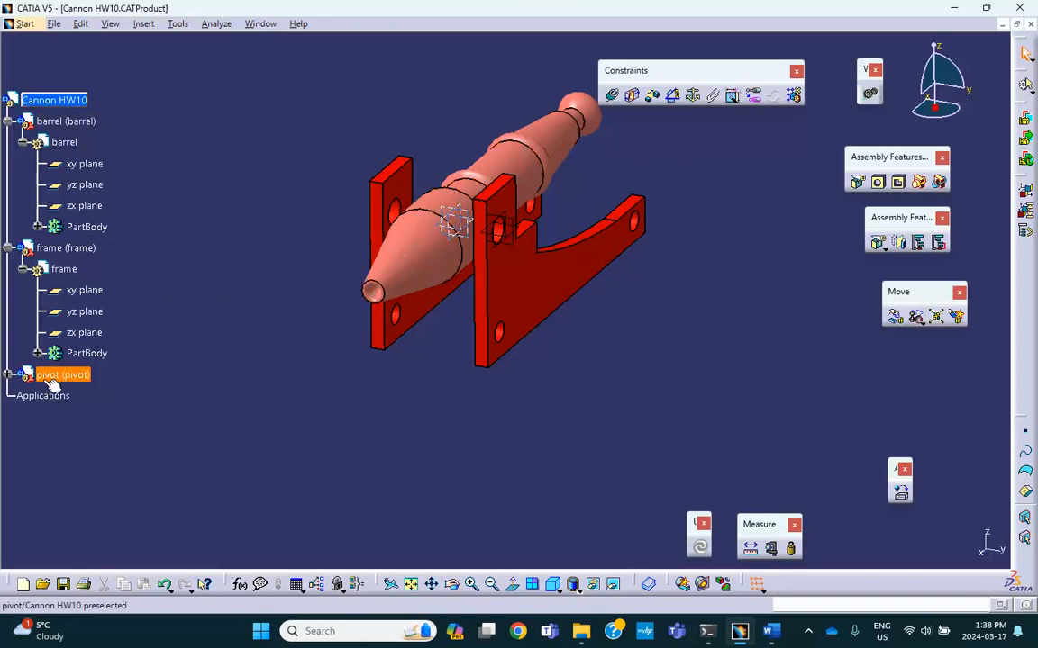
click(7, 375)
double_click(62, 395)
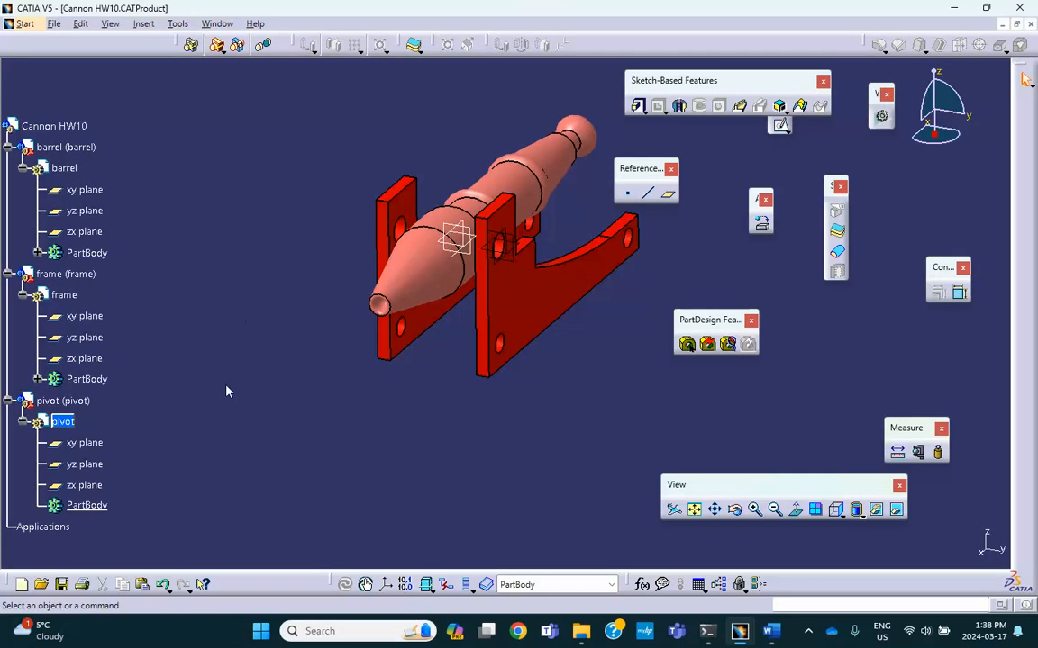
click(85, 485)
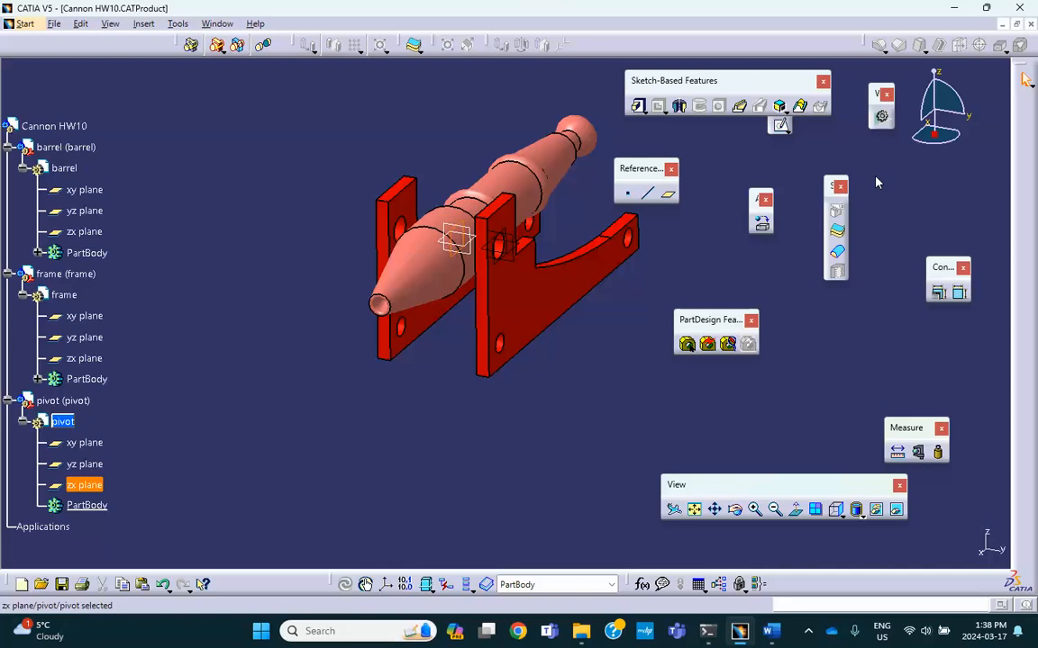
click(384, 427)
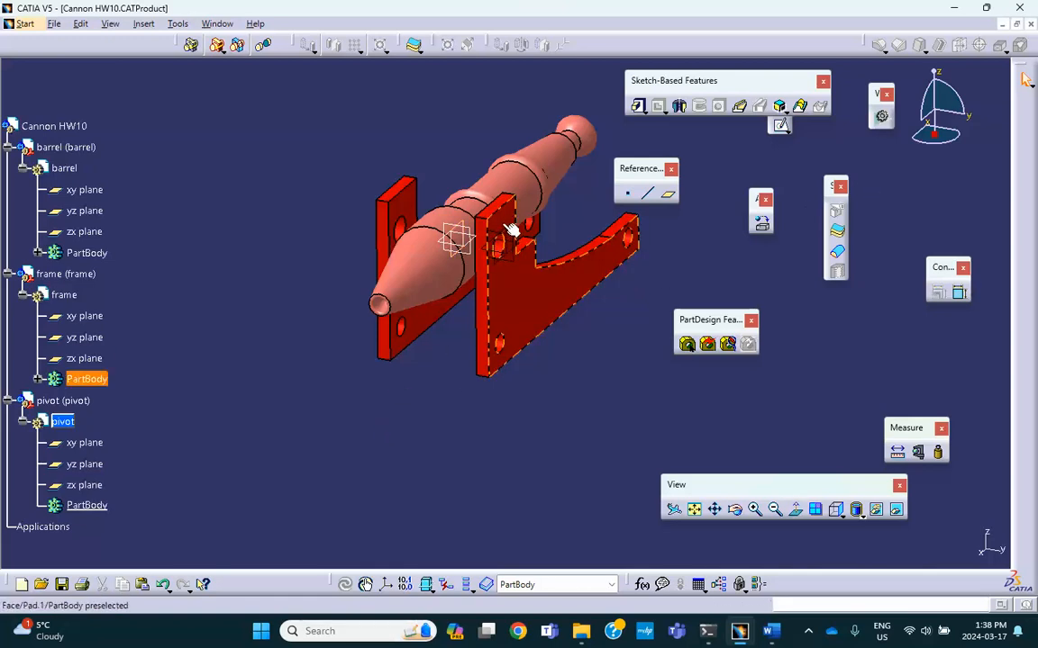
click(620, 285)
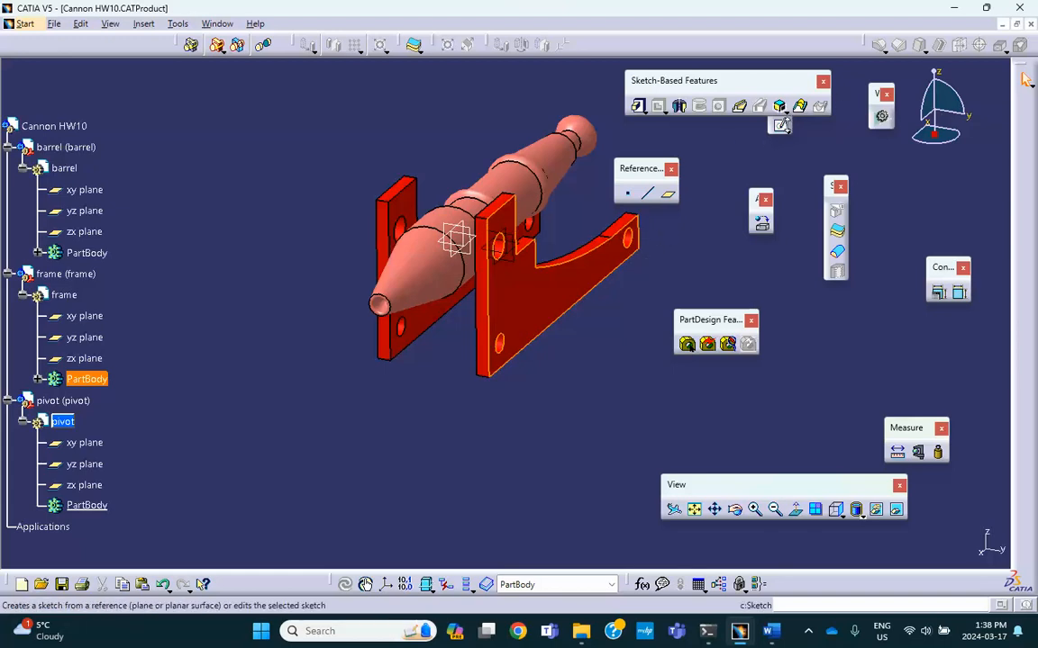
click(781, 125)
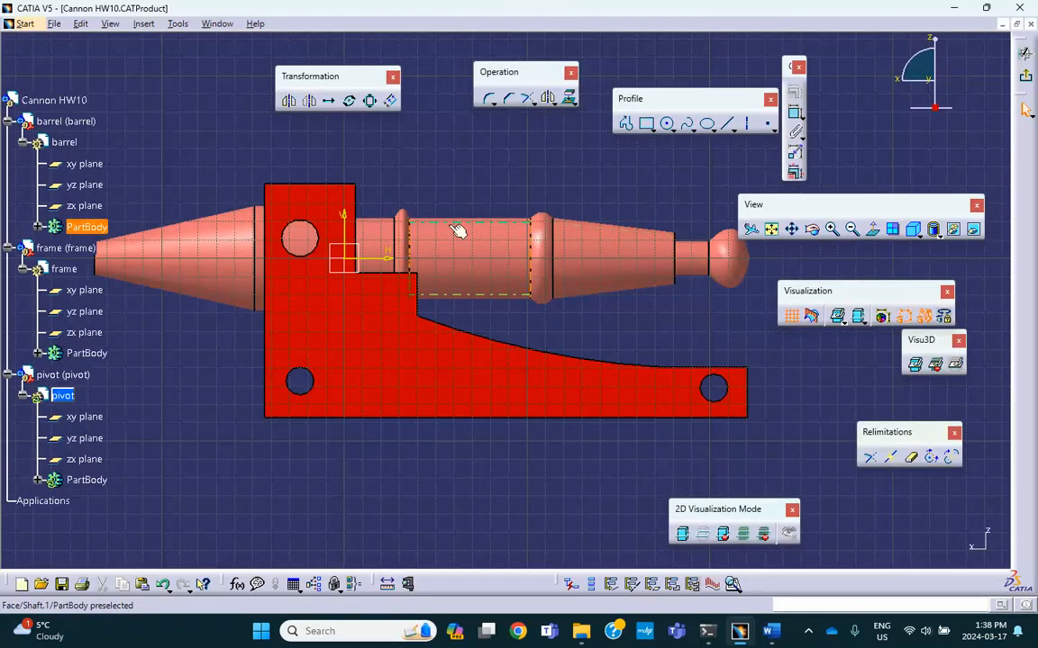
- Project the edge of the frame's upper hole into the pivot sketch and exit the sketch
middle_drag(279, 154, 403, 164)
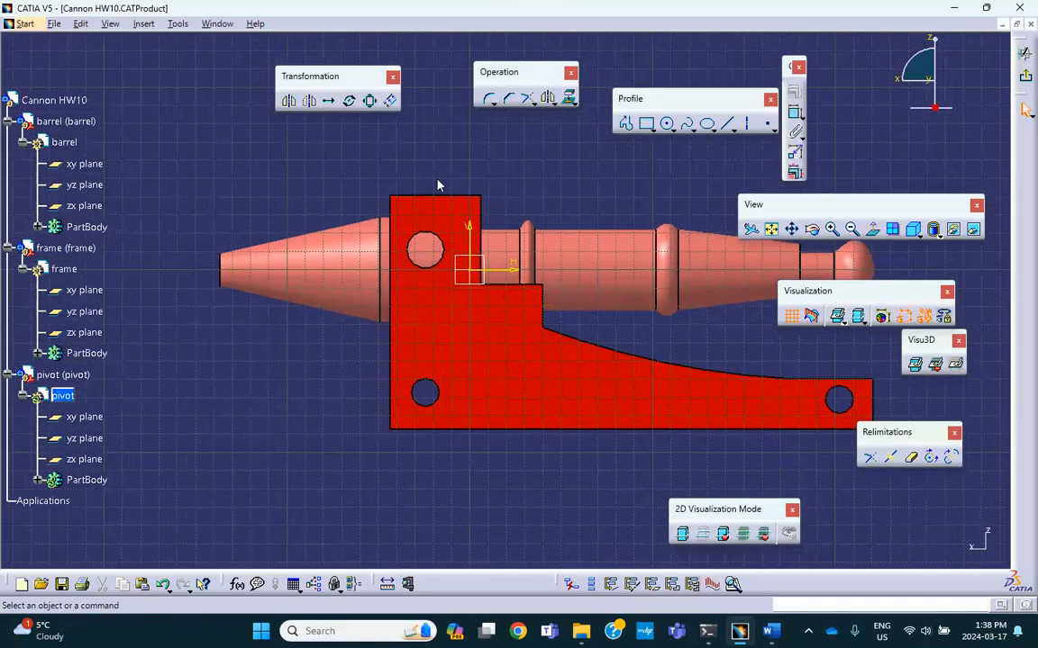
click(569, 98)
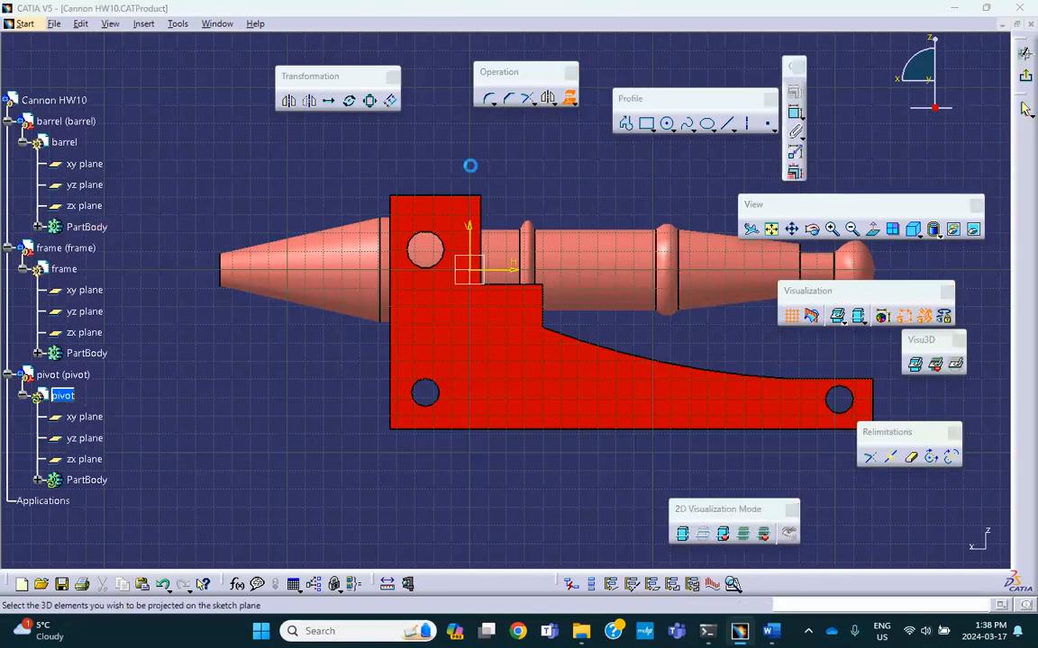
click(444, 241)
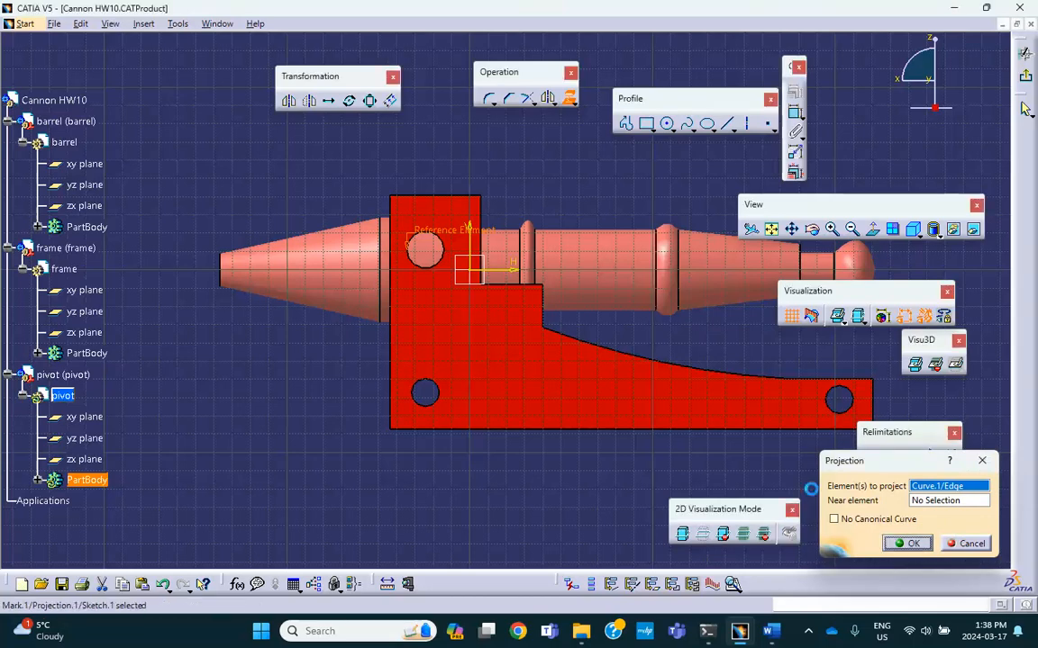
click(907, 544)
middle_drag(342, 225, 668, 235)
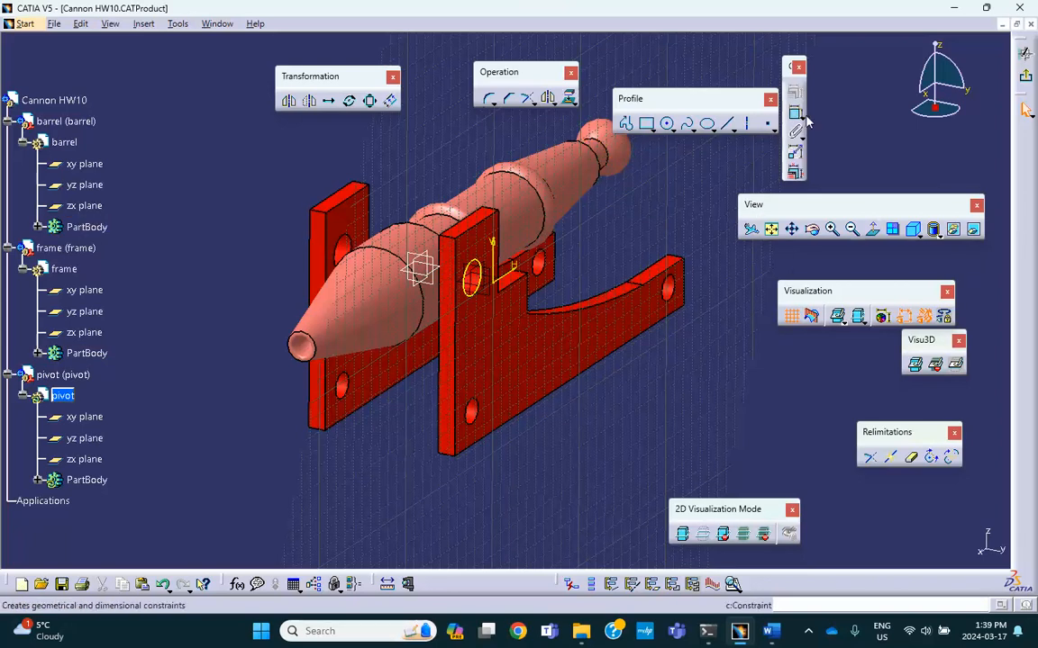
click(1024, 78)
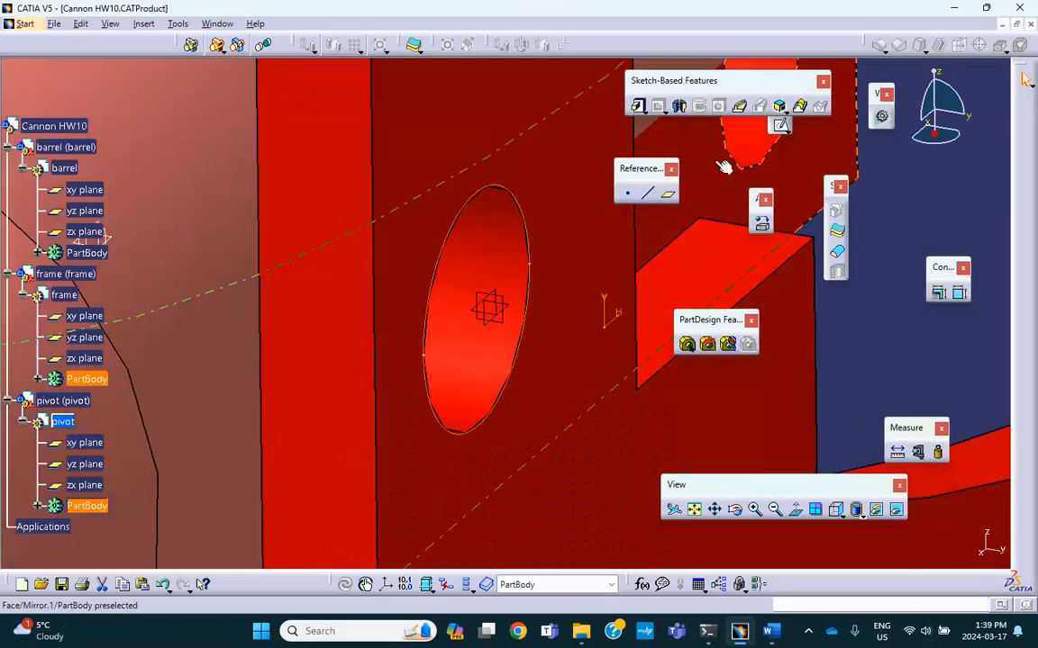
- Pad the projected circle up to the barrel's outer surface using the Up to surface limit with a 0 in offset
middle_drag(559, 150, 579, 374)
middle_drag(454, 216, 457, 211)
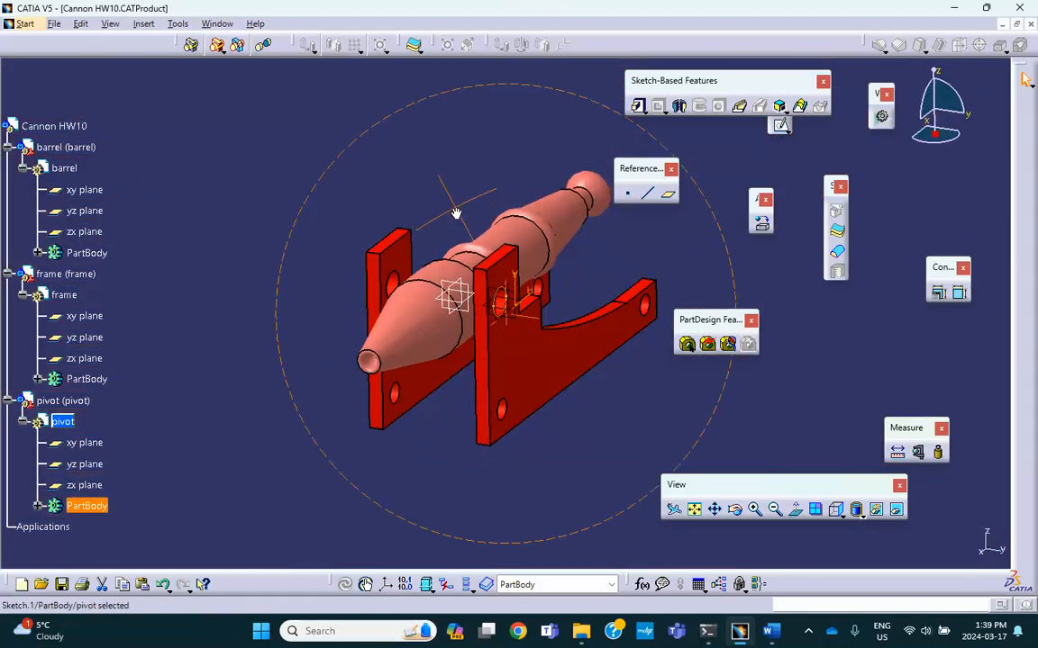
click(638, 107)
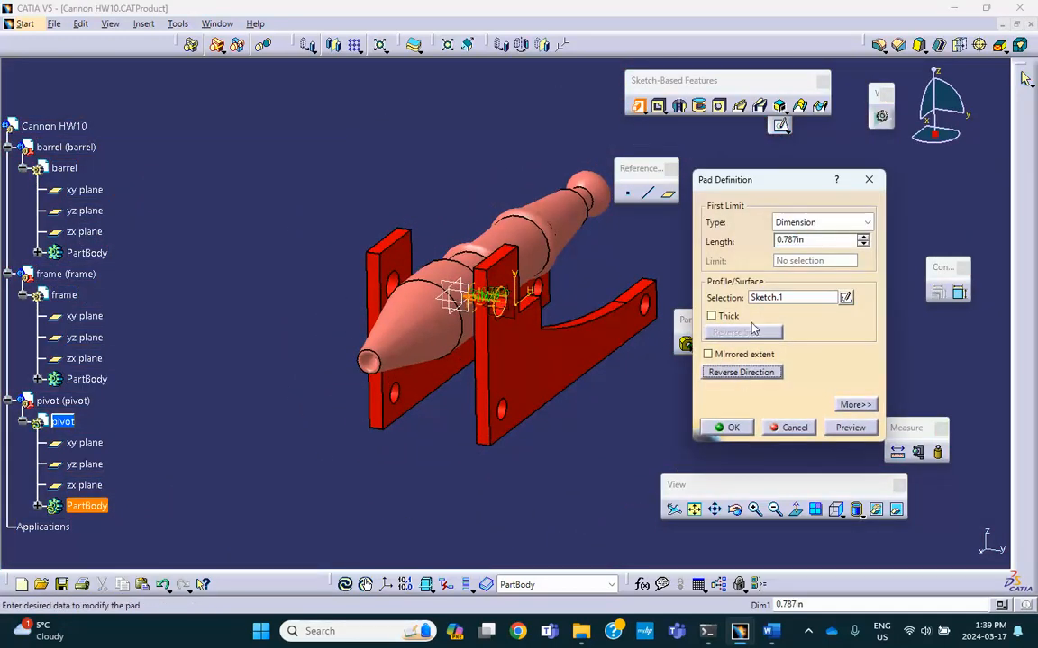
click(798, 225)
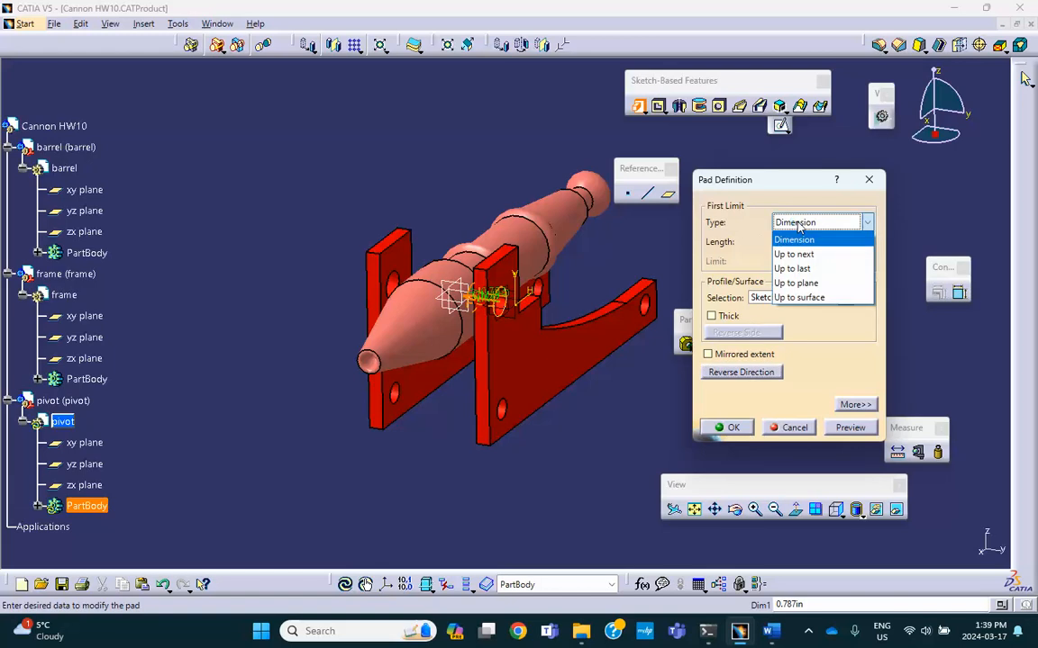
click(798, 297)
click(450, 281)
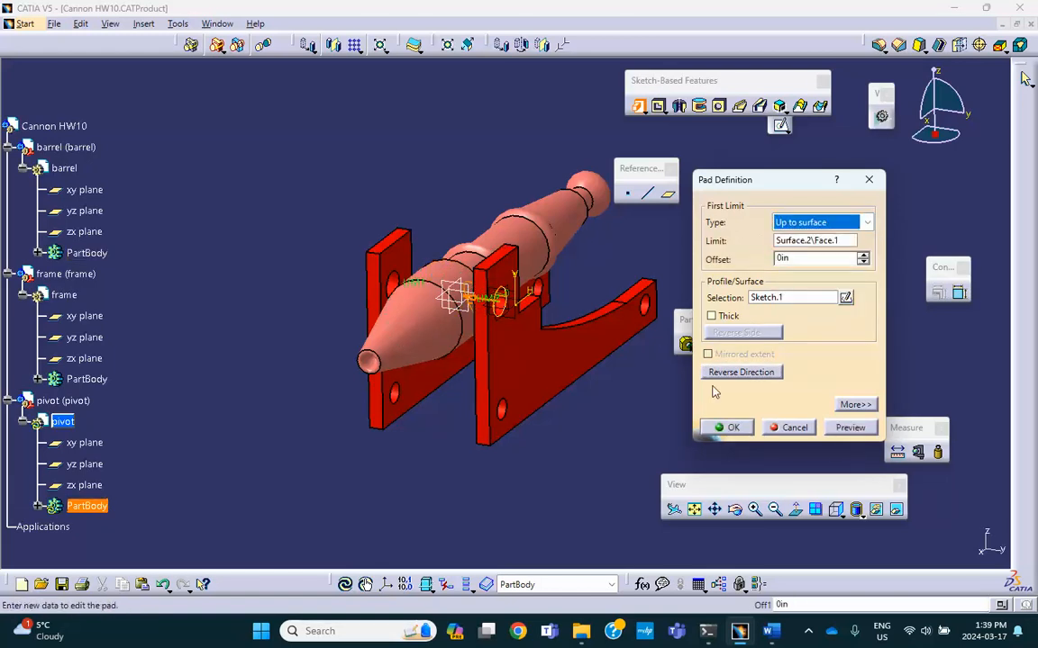
click(734, 428)
middle_drag(302, 280, 315, 262)
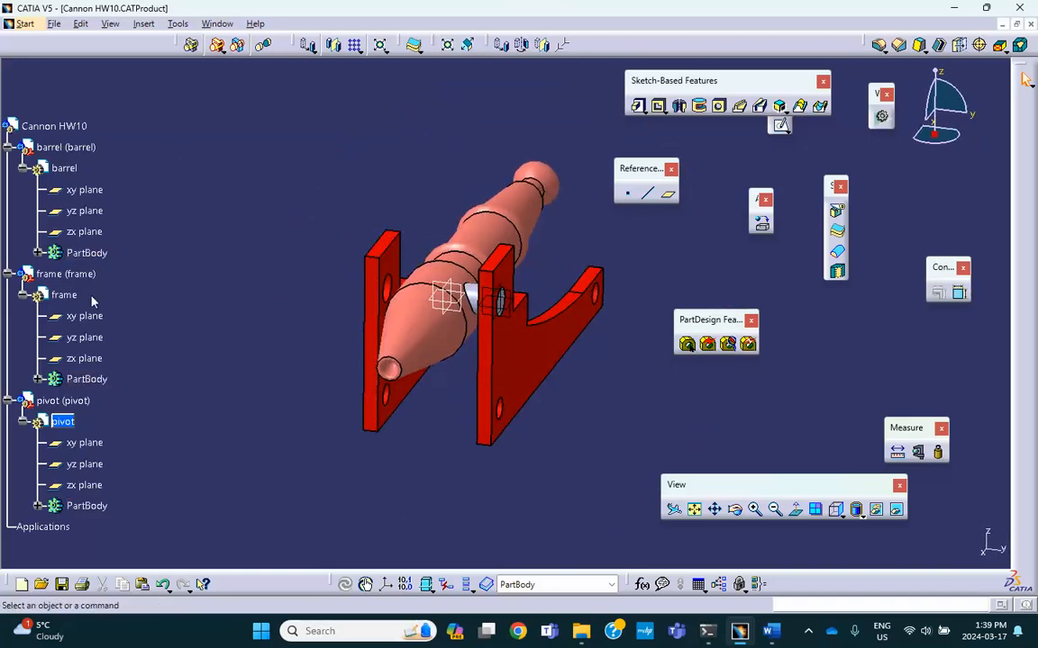
- Mirror the pivot solid about the pivot part's zx plane
click(65, 423)
click(334, 45)
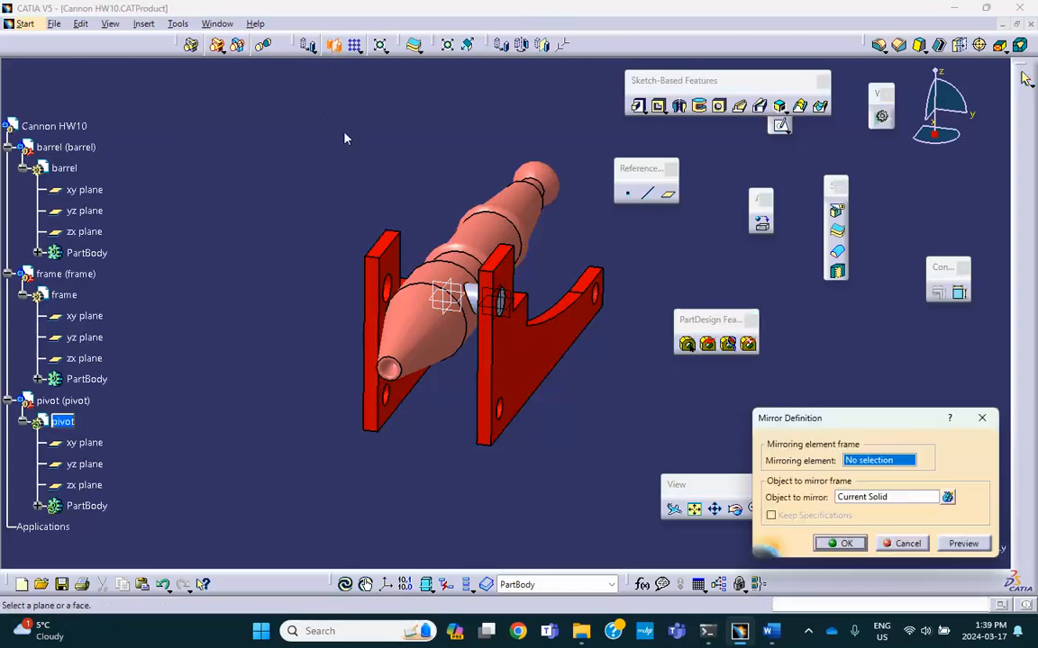
click(413, 259)
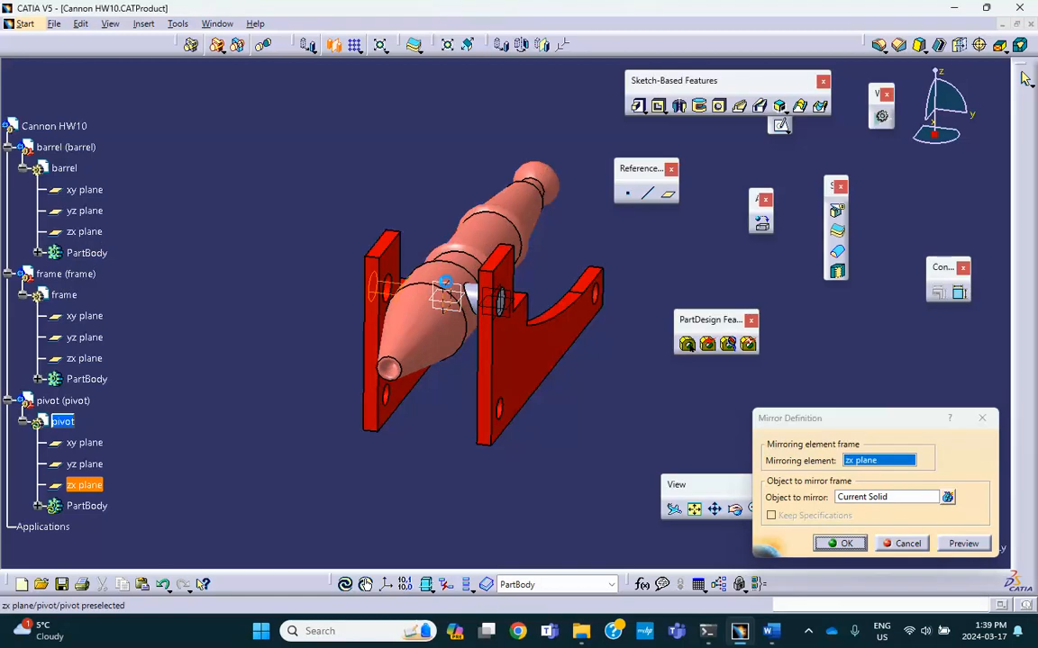
click(846, 545)
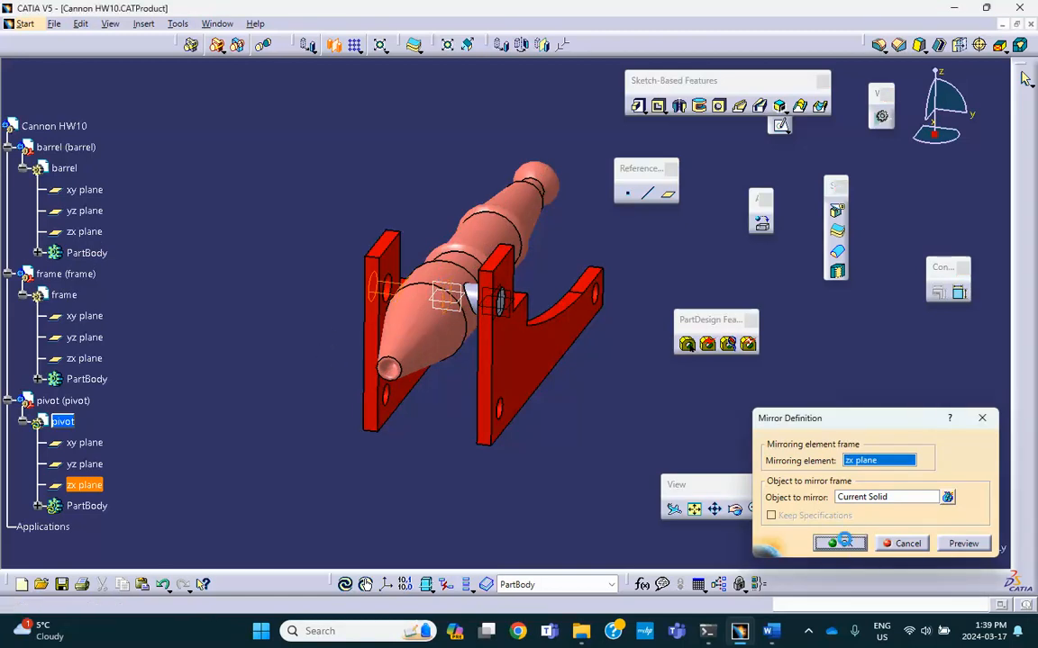
middle_drag(270, 287, 331, 307)
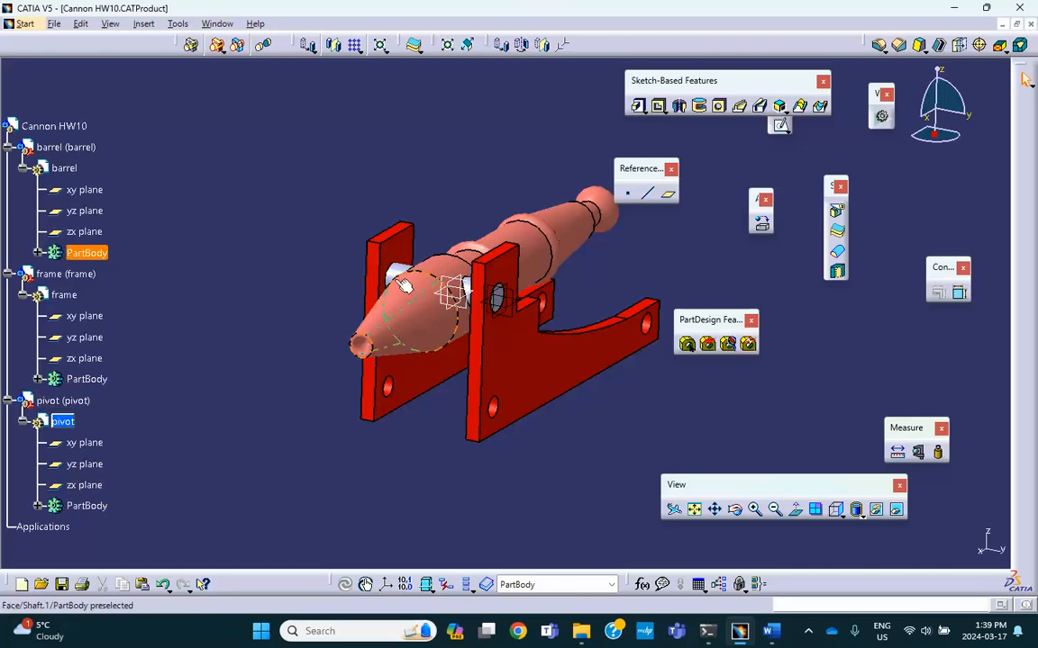
middle_drag(289, 180, 219, 244)
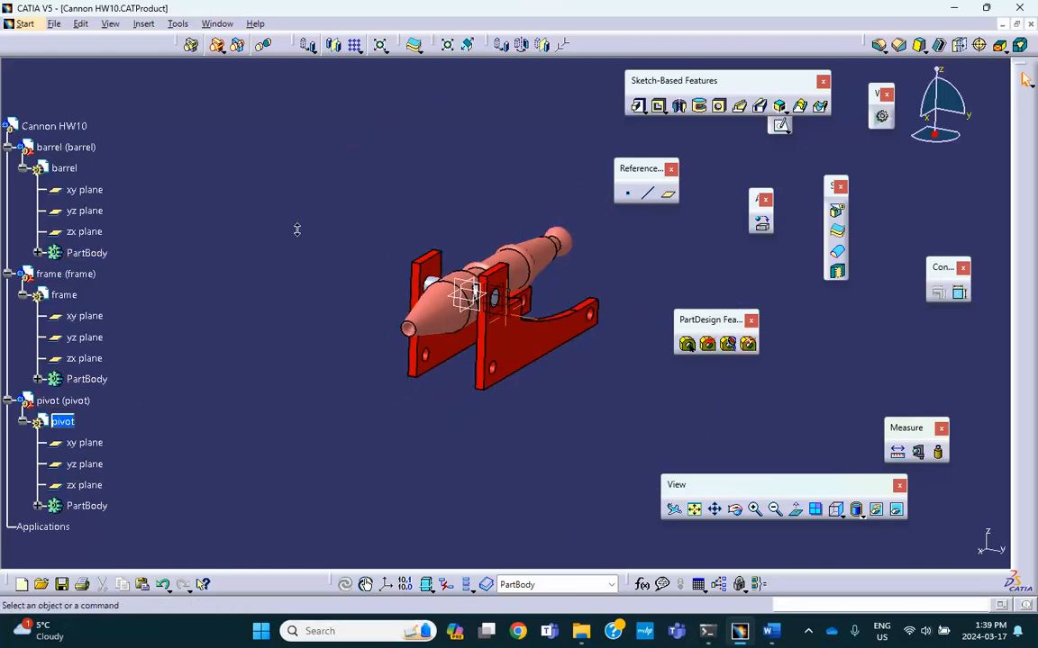
- Activate the top-level product and change its part number to Canon HW10
double_click(54, 126)
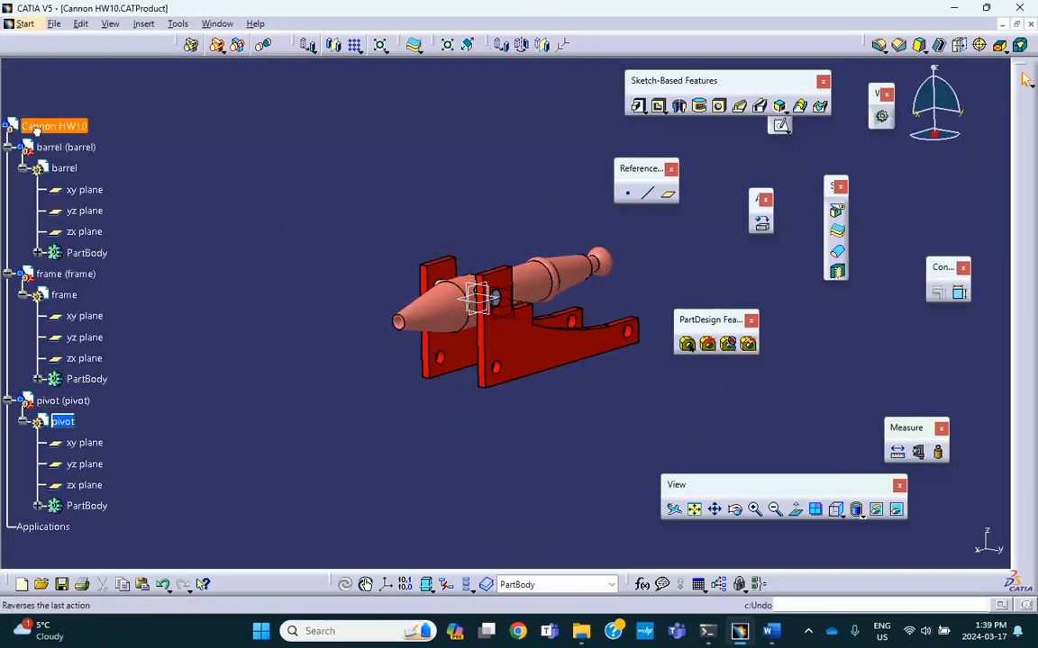
right_click(70, 105)
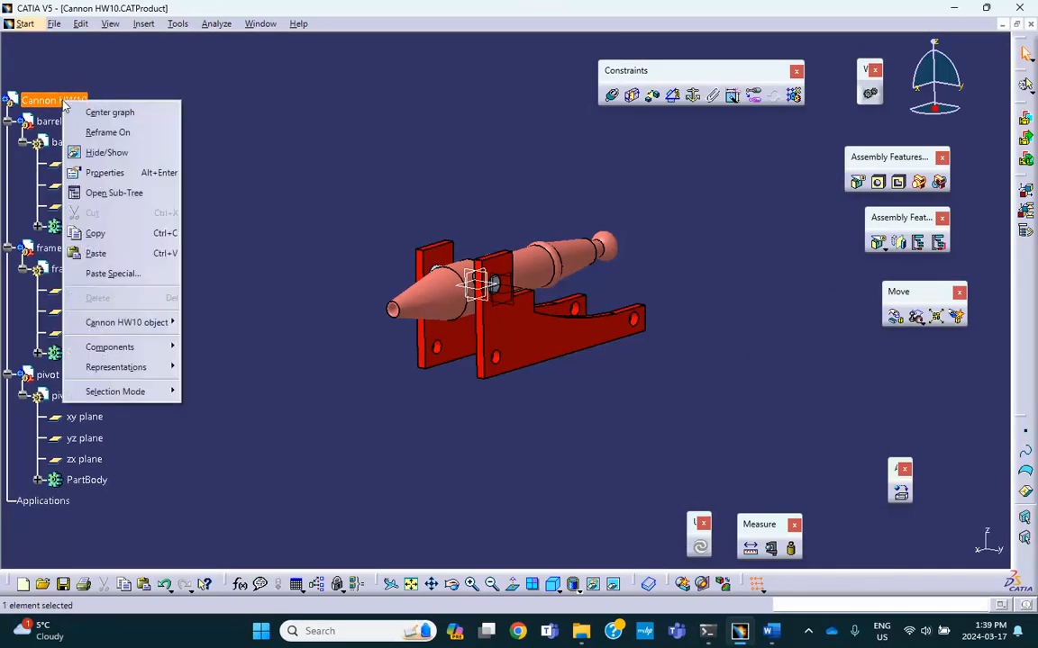
click(106, 172)
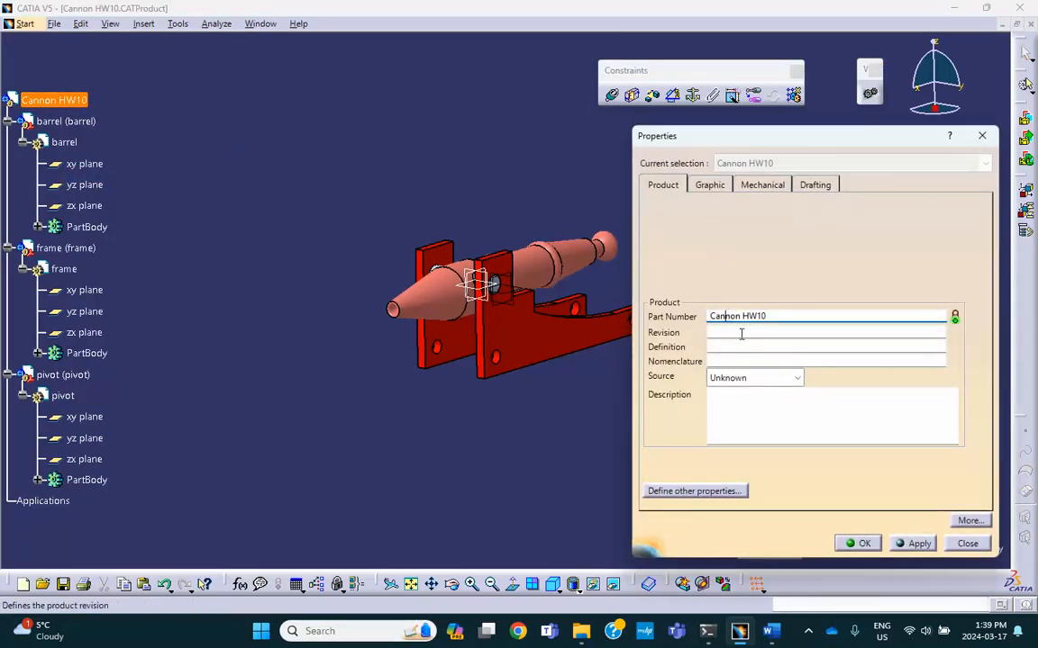
click(857, 543)
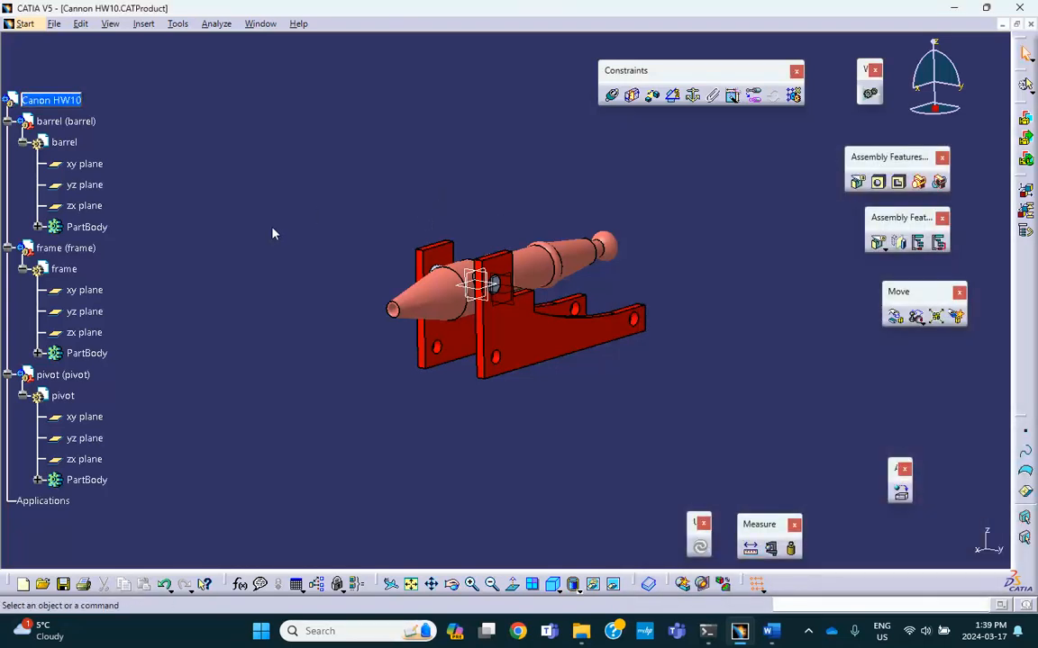
- Insert a new part into the Canon HW10 product, using the assembly origin as the part's origin
middle_drag(516, 234, 591, 323)
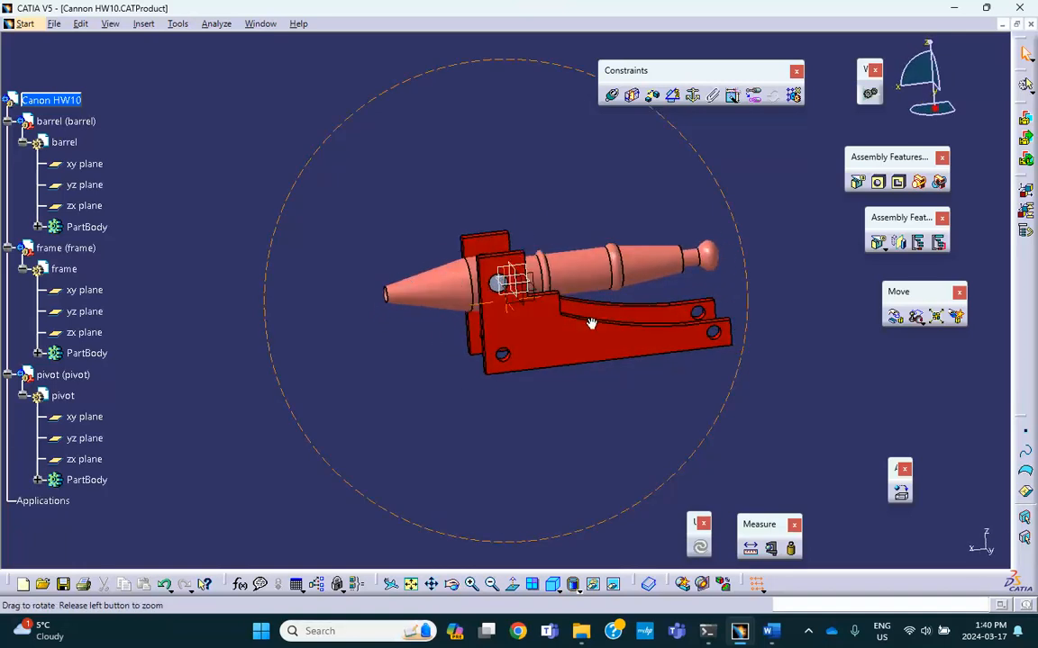
middle_drag(488, 326, 332, 271)
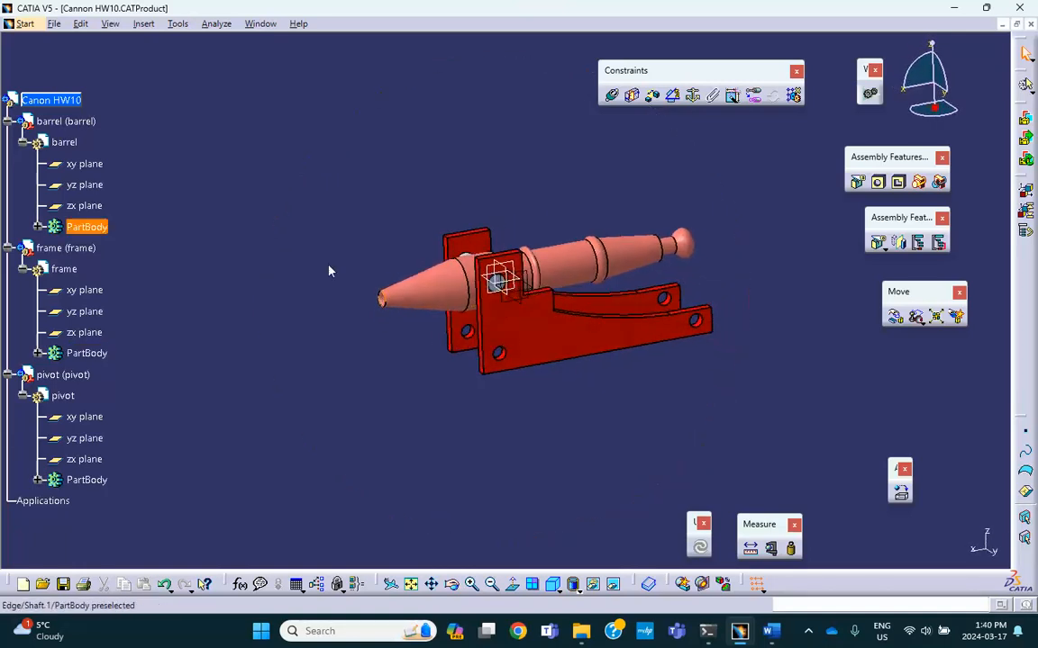
click(144, 24)
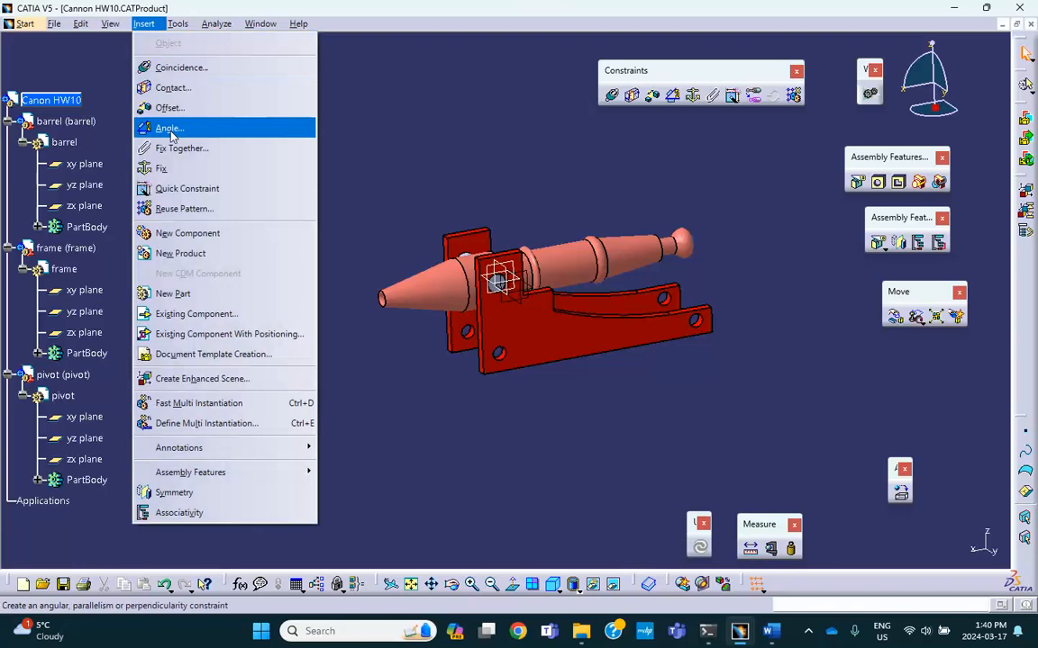
click(173, 294)
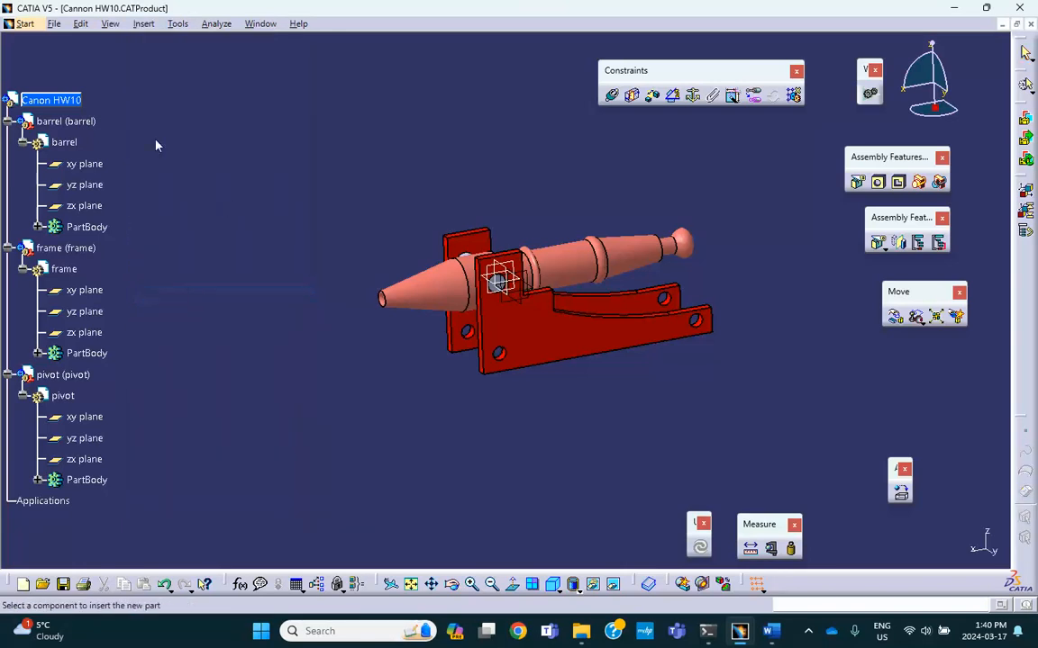
click(52, 100)
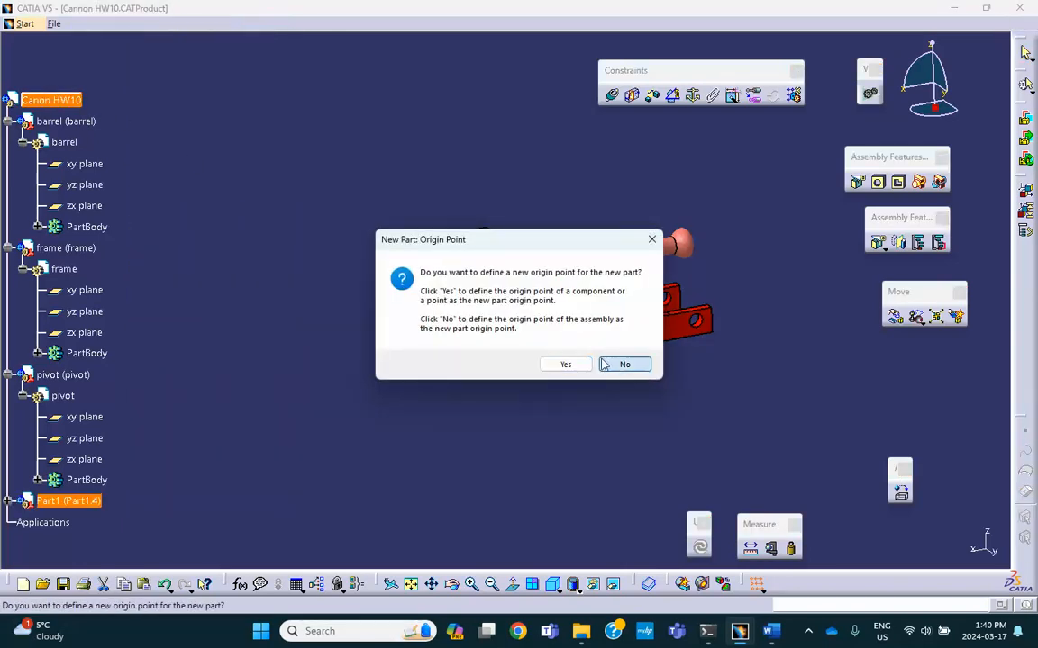
click(624, 364)
- Set both the part number and the instance name of the new part to wheel
click(20, 179)
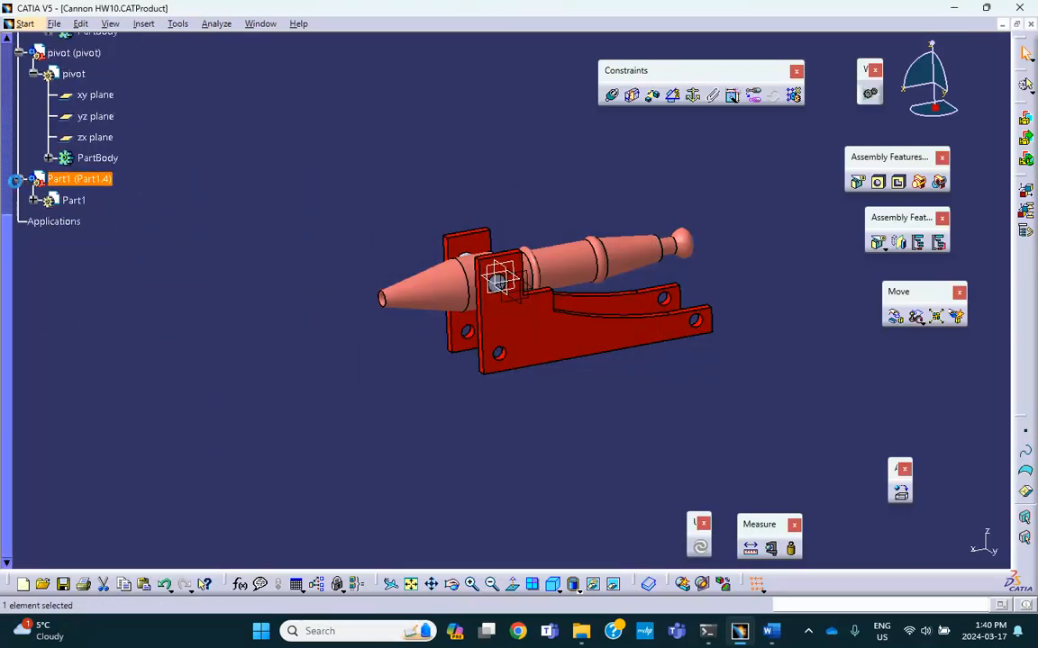
right_click(75, 181)
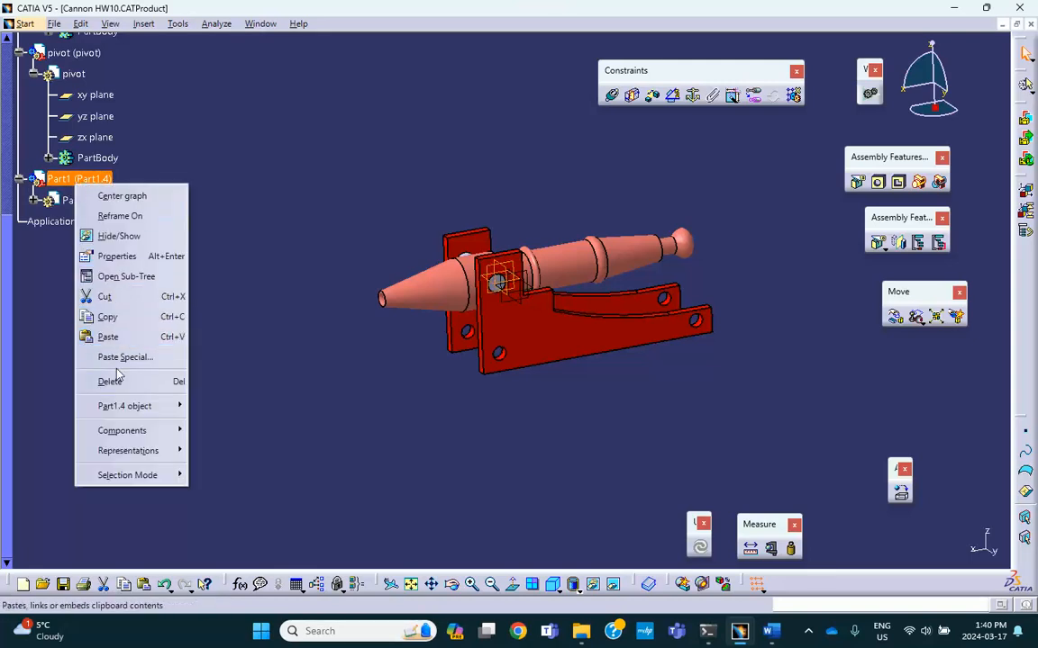
click(112, 258)
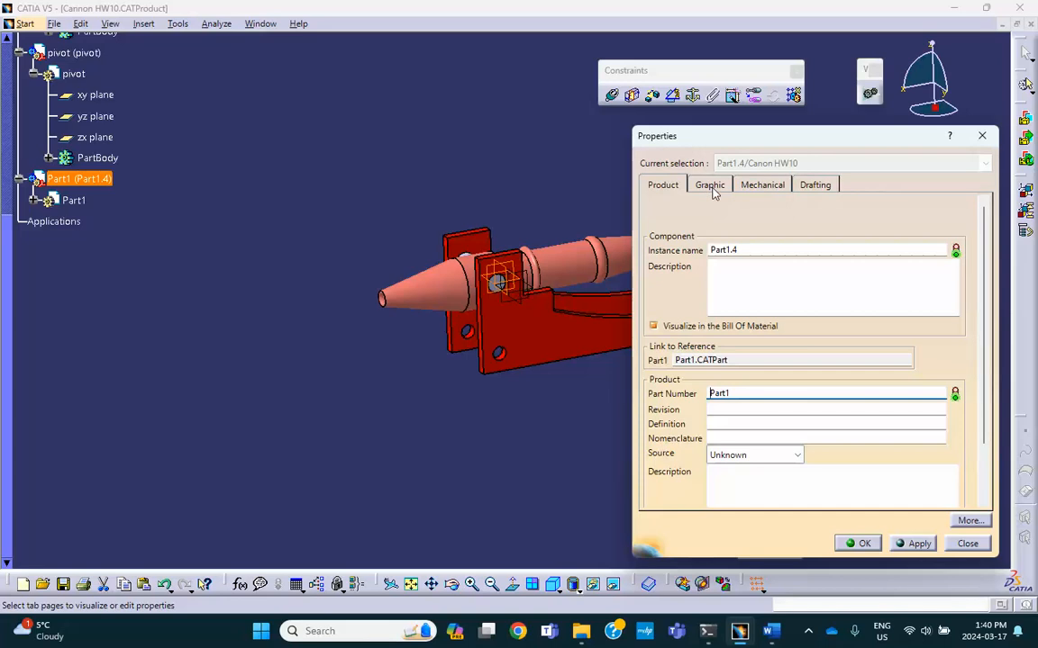
drag(733, 392, 630, 387)
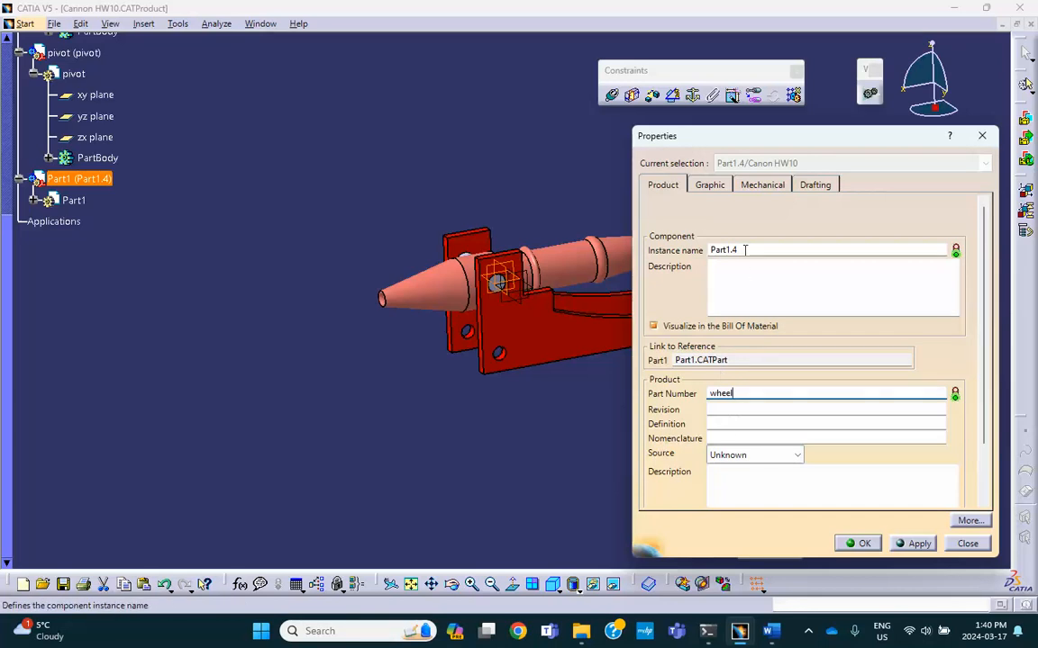
drag(741, 250, 645, 243)
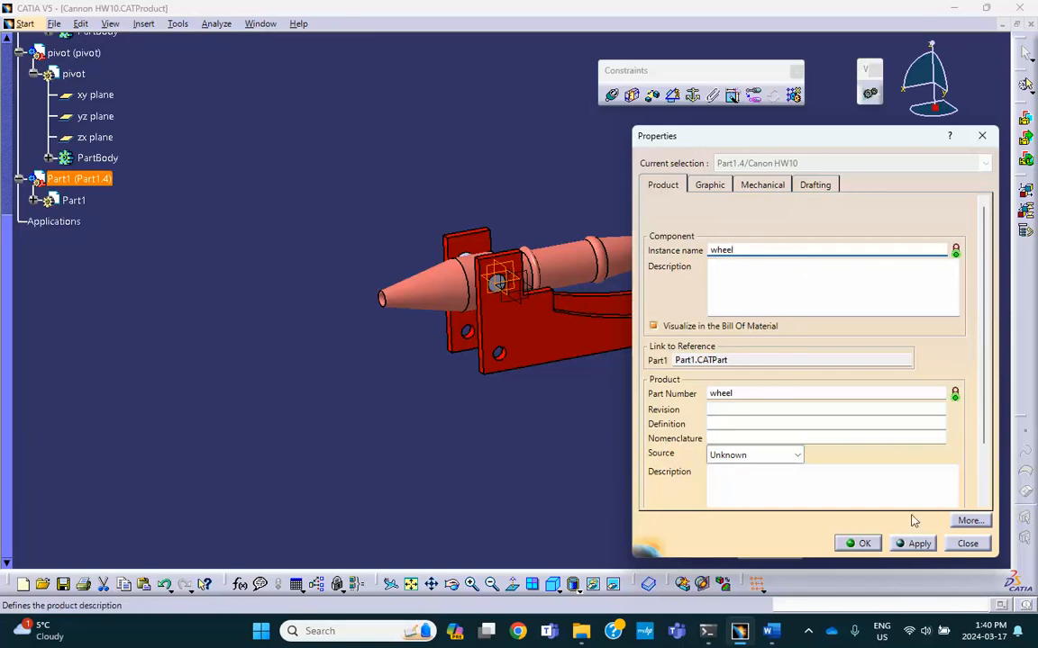
click(858, 543)
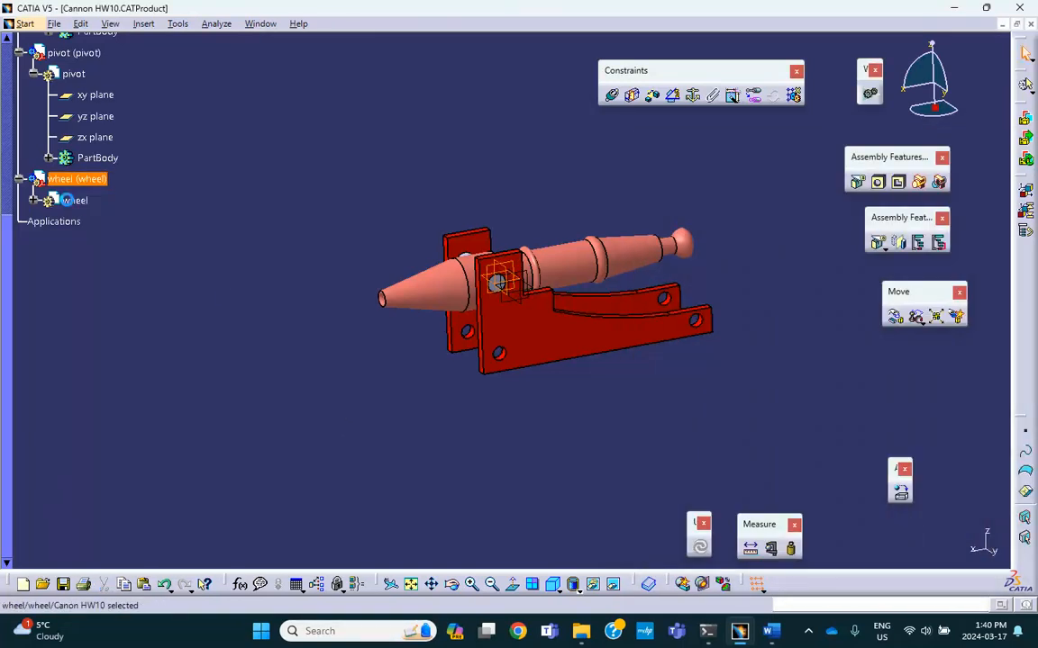
- In the wheel part, start a sketch on the frame plate's outer side face and project the edge of the rear hole
double_click(75, 202)
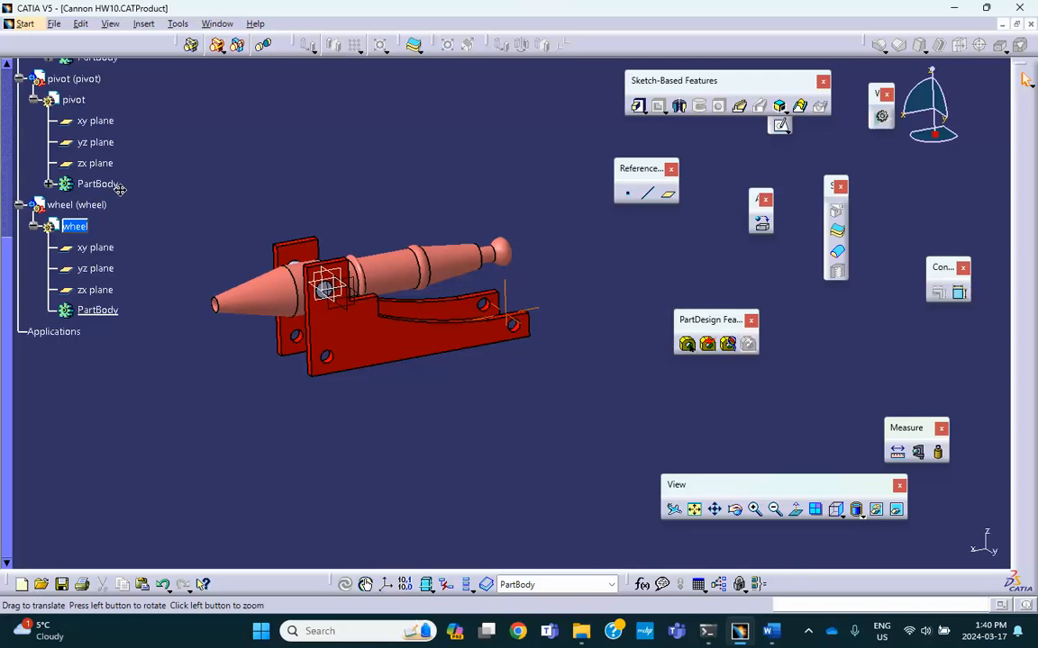
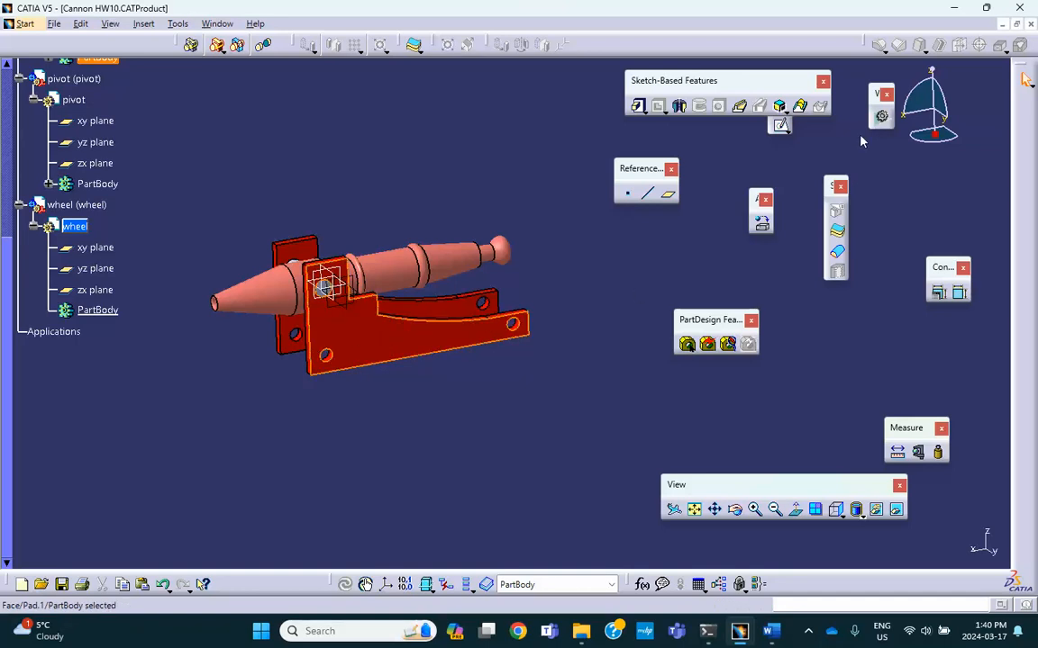
click(780, 127)
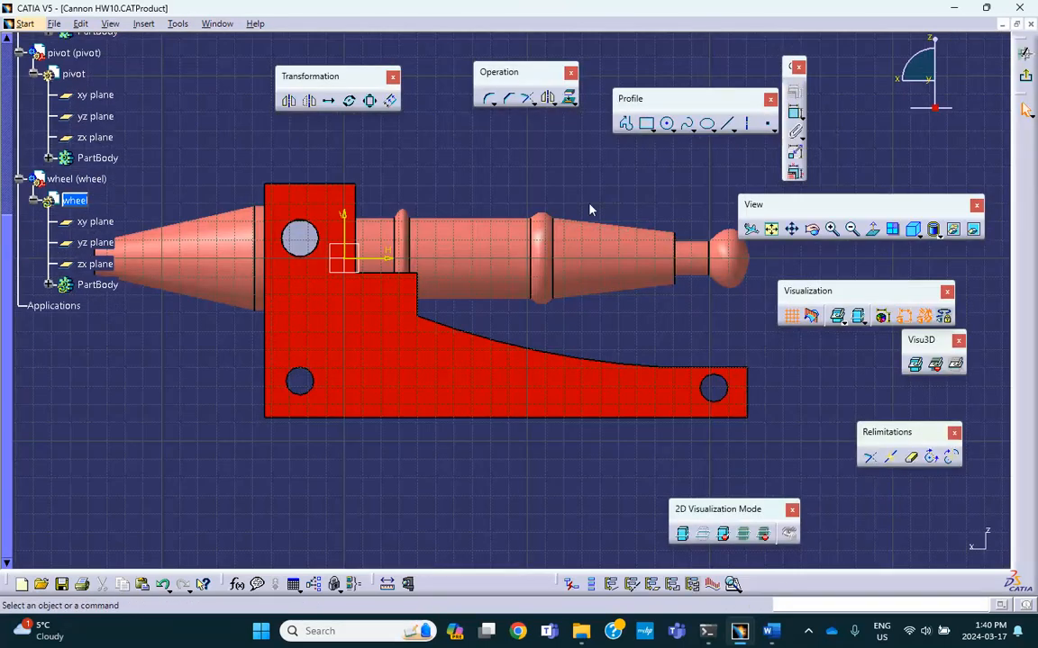
mouse_move(577, 169)
middle_down()
mouse_move(504, 306)
mouse_move(573, 114)
middle_up()
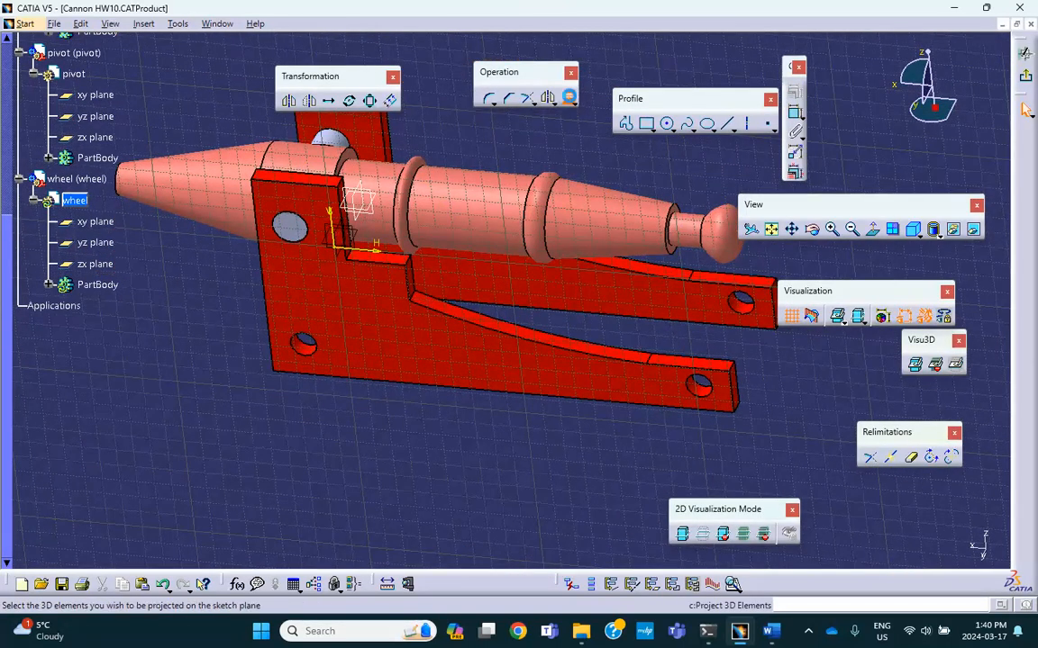
click(570, 99)
click(712, 386)
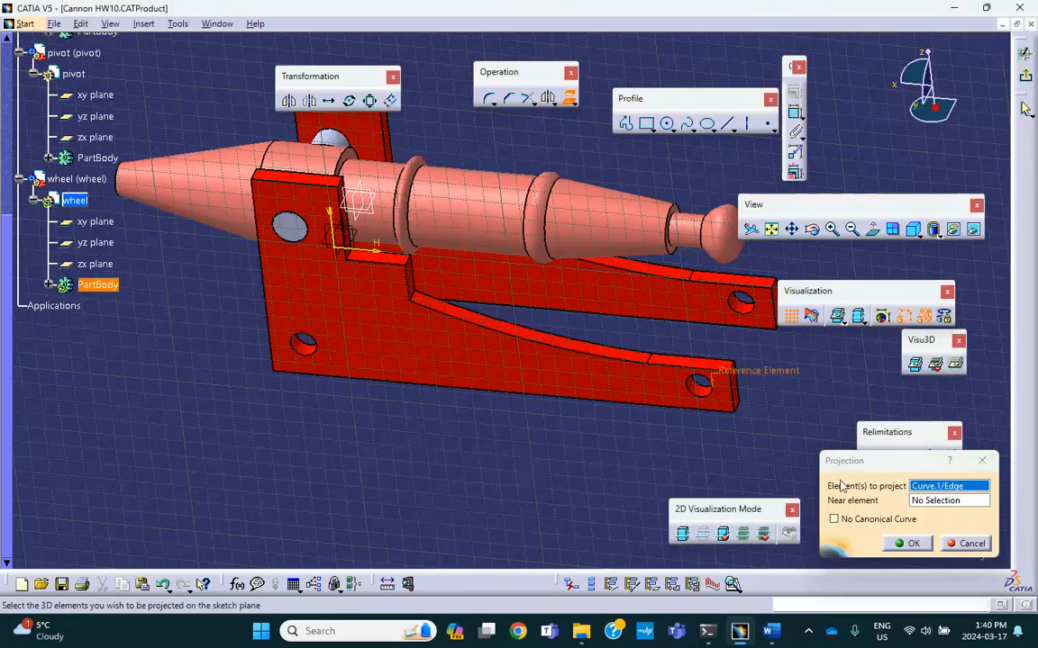
click(905, 543)
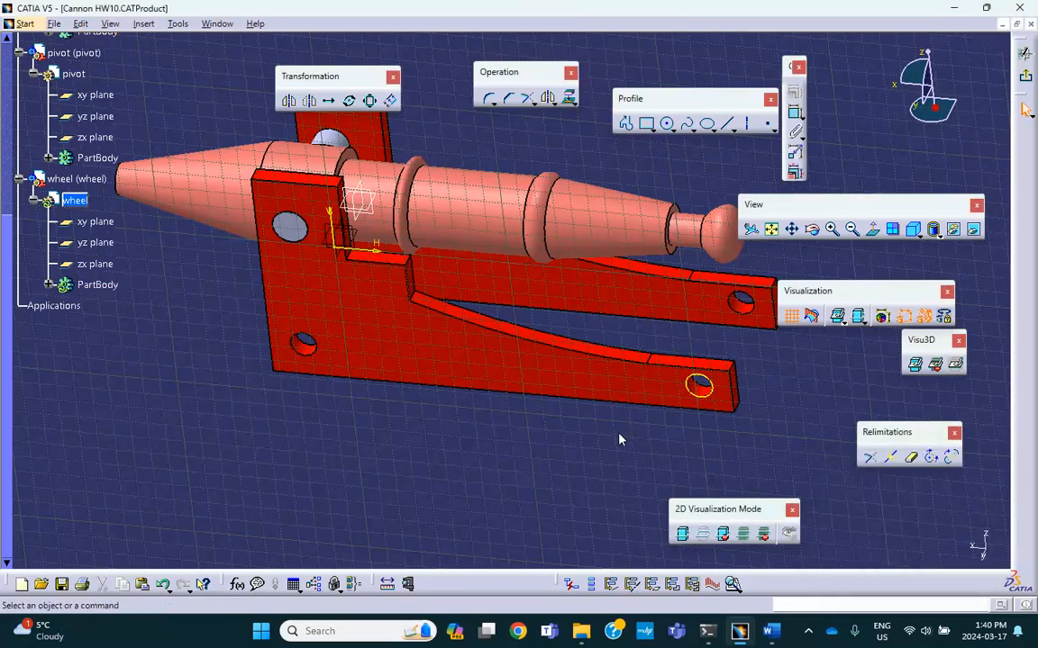
- Draw a large circle concentric with the projected rear hole, extending beyond the end of the frame plate
click(873, 231)
middle_drag(709, 296, 610, 218)
click(668, 124)
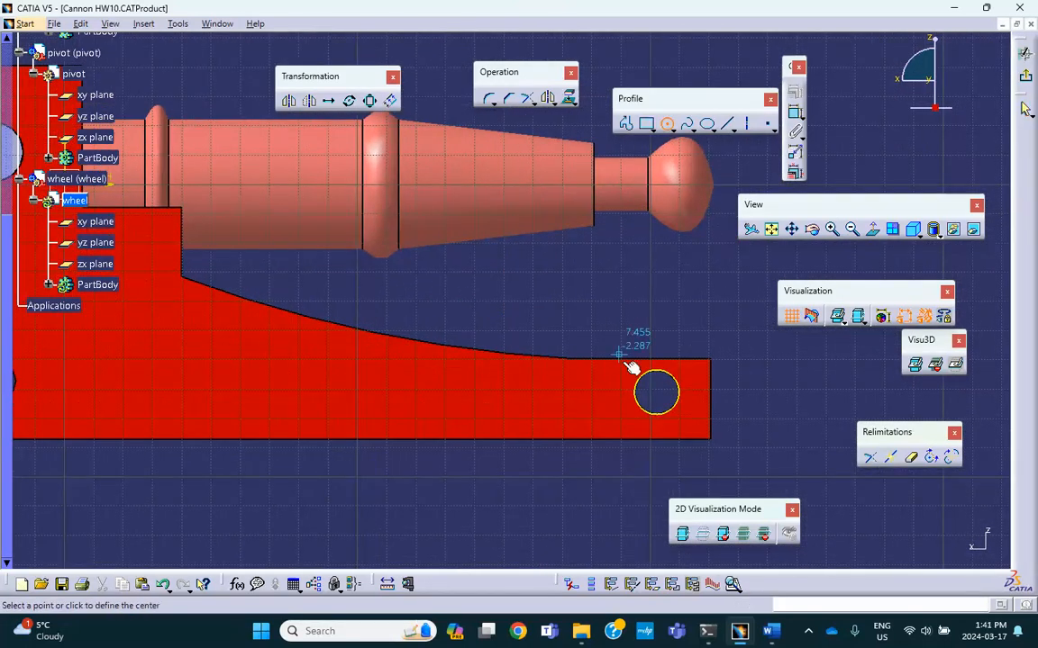
click(657, 397)
middle_drag(699, 472, 646, 411)
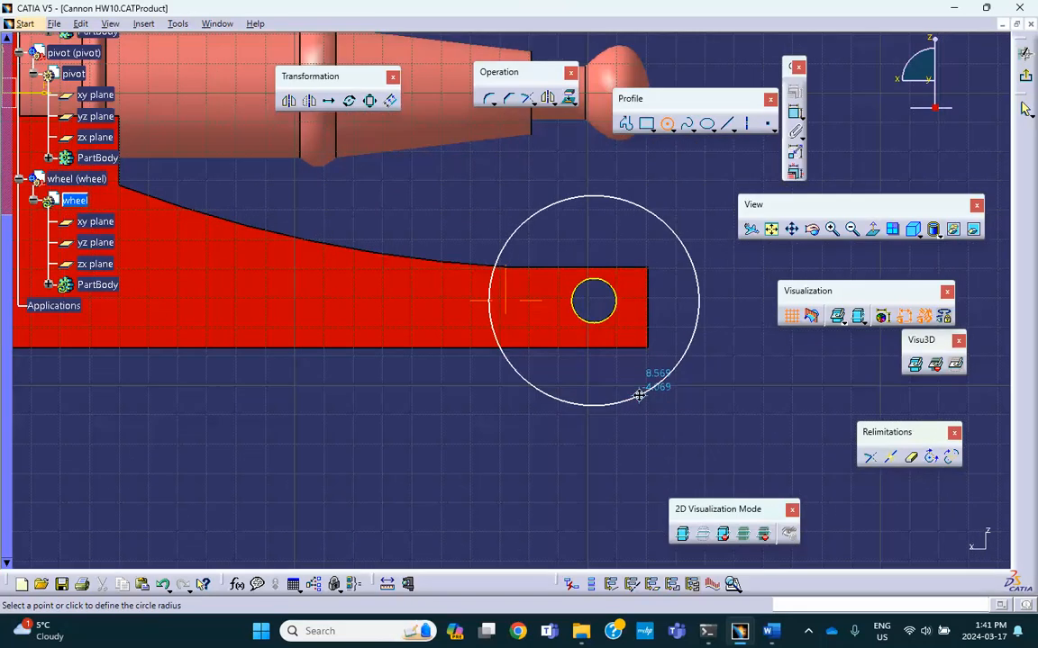
click(665, 434)
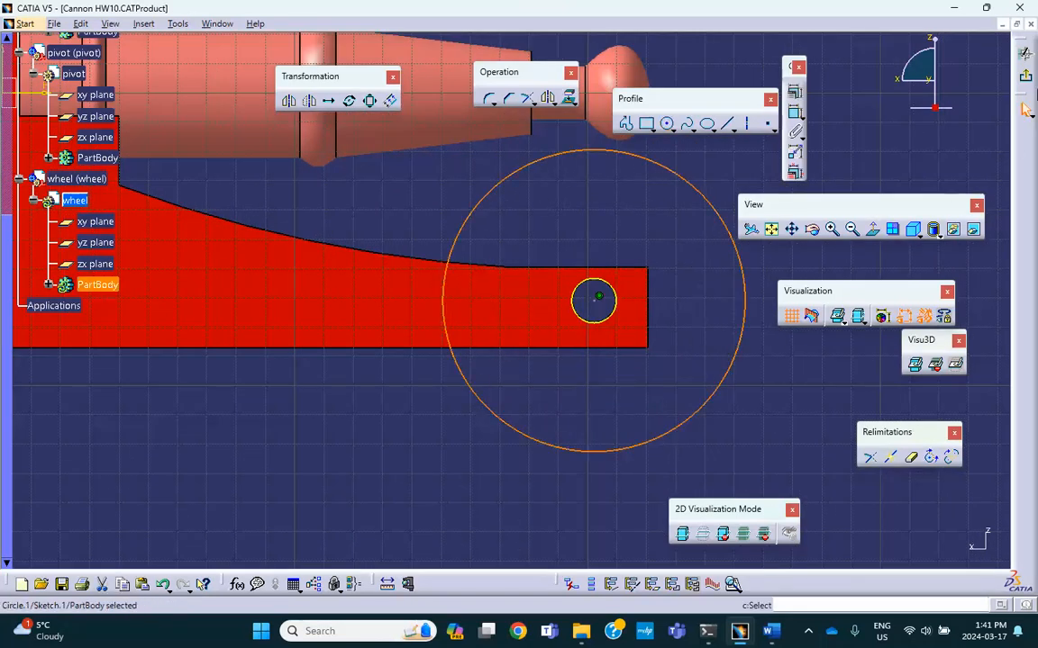
- Exit the wheel sketch and pad it outward from the frame by 0.787 in
click(1026, 79)
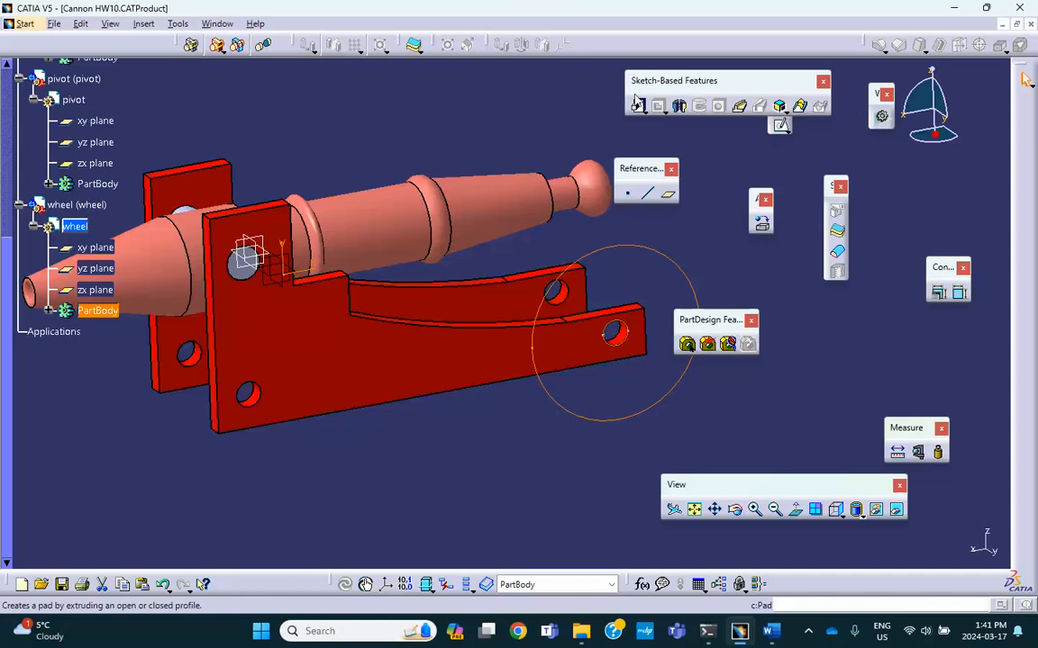
click(637, 106)
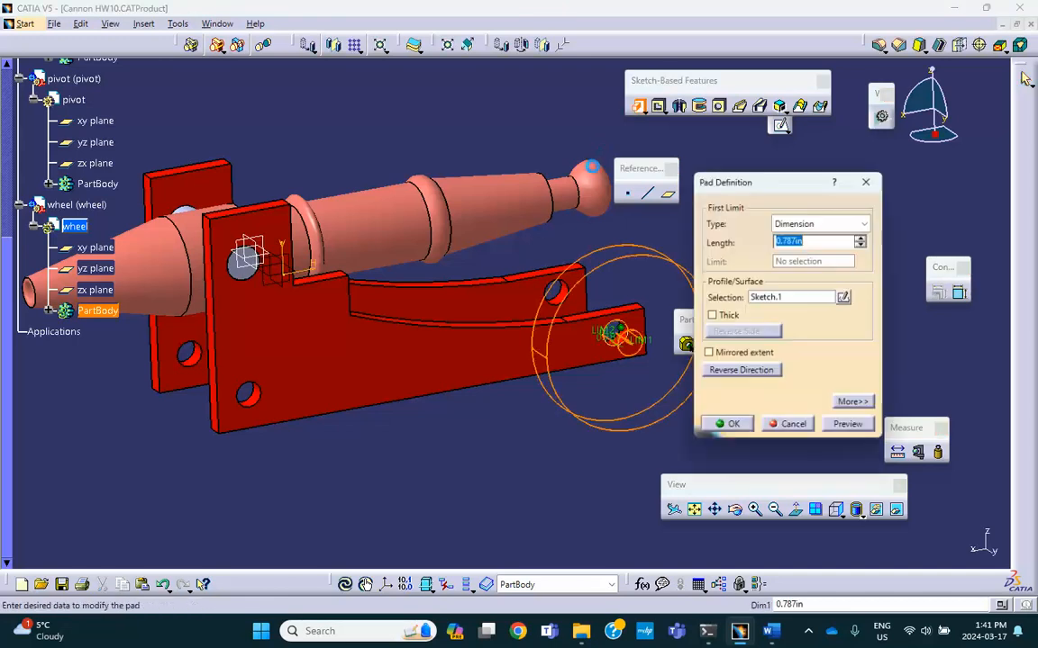
click(733, 427)
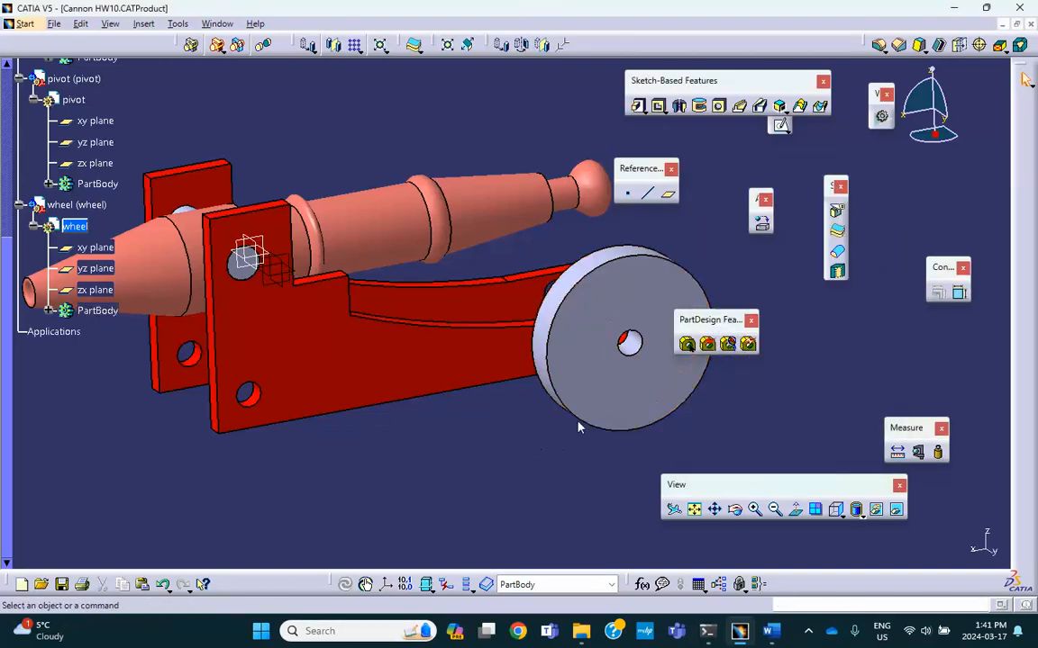
- Start a sketch on the outer flat face of the wheel
click(590, 317)
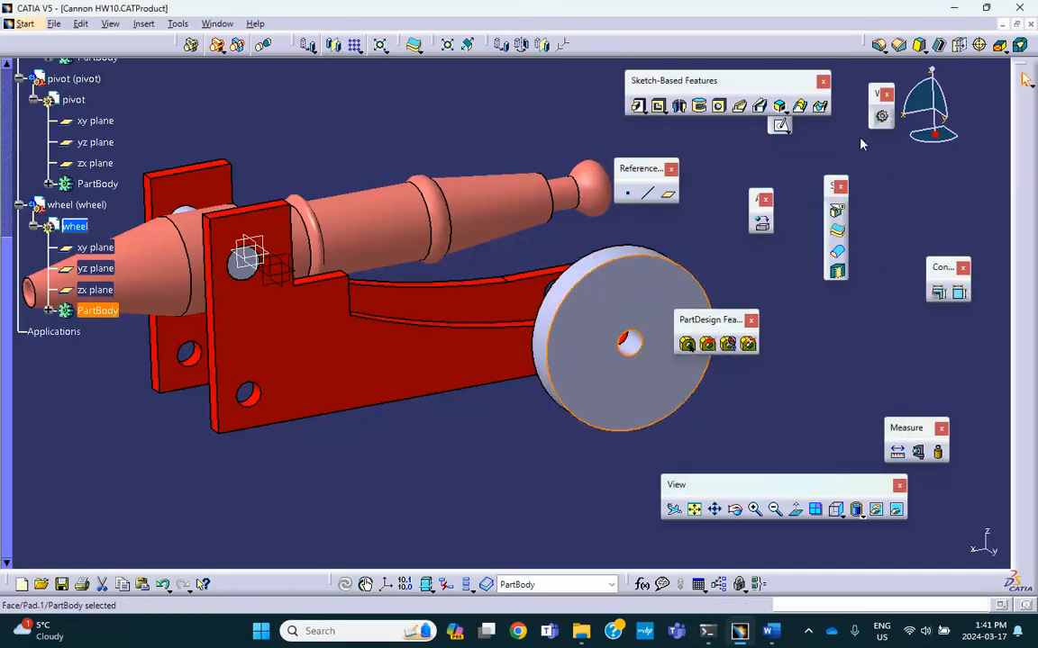
click(779, 126)
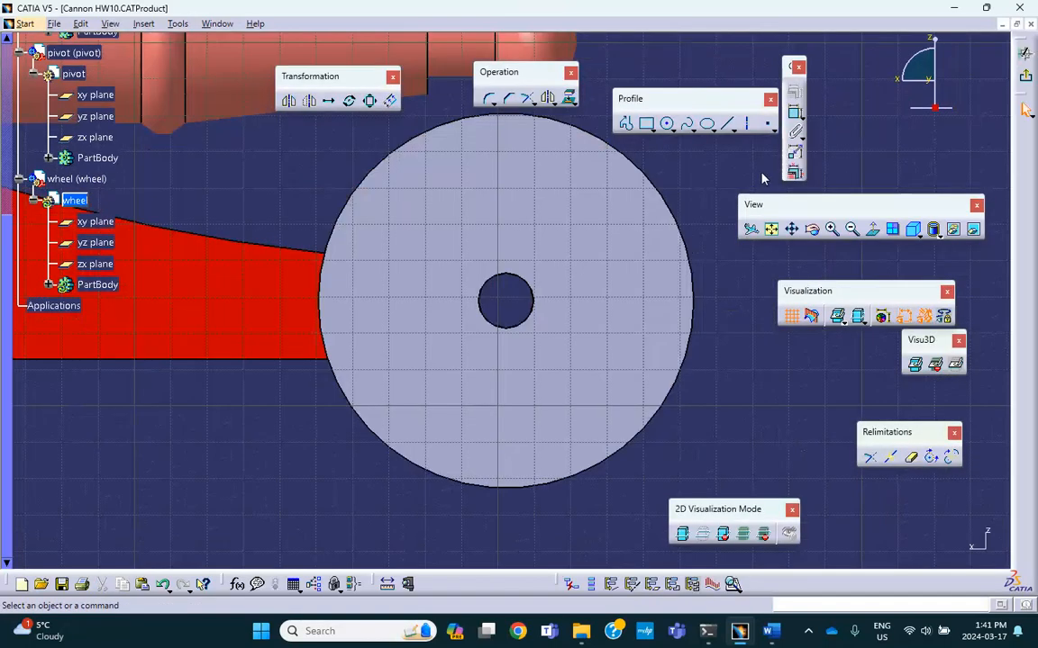
- Sketch a circle just inside the wheel's outer edge, constrain it concentric with that edge, and exit the sketch
click(667, 125)
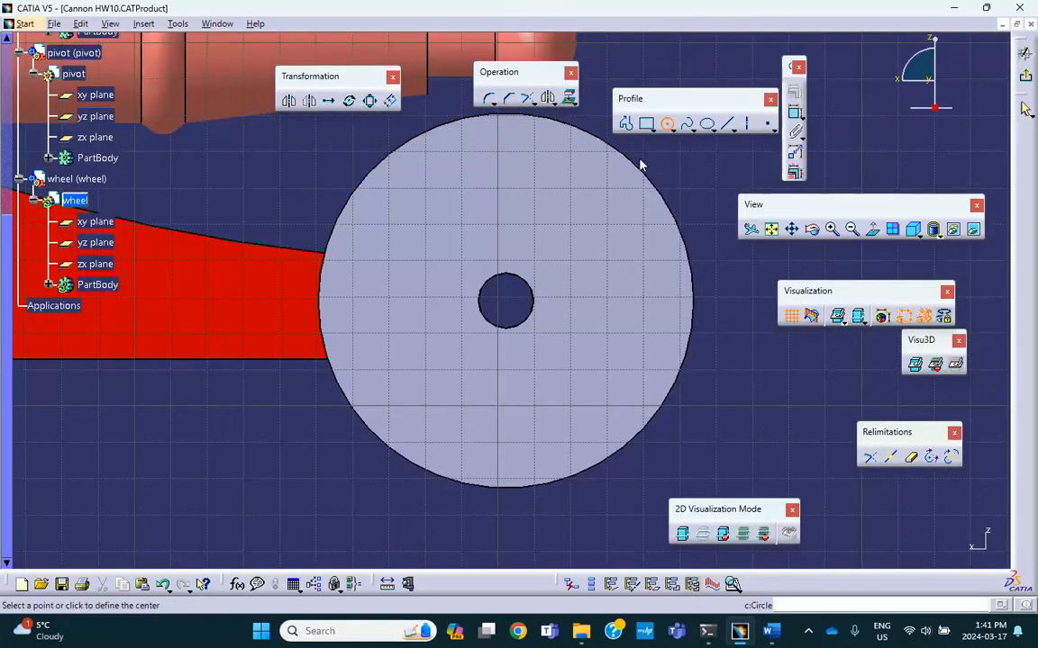
click(505, 303)
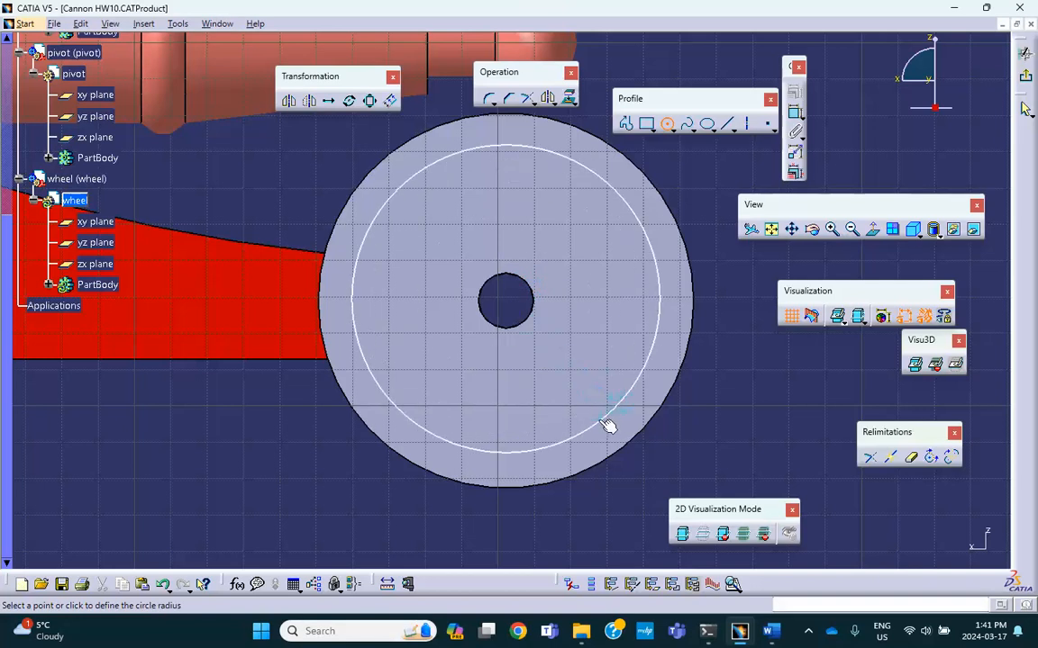
click(614, 432)
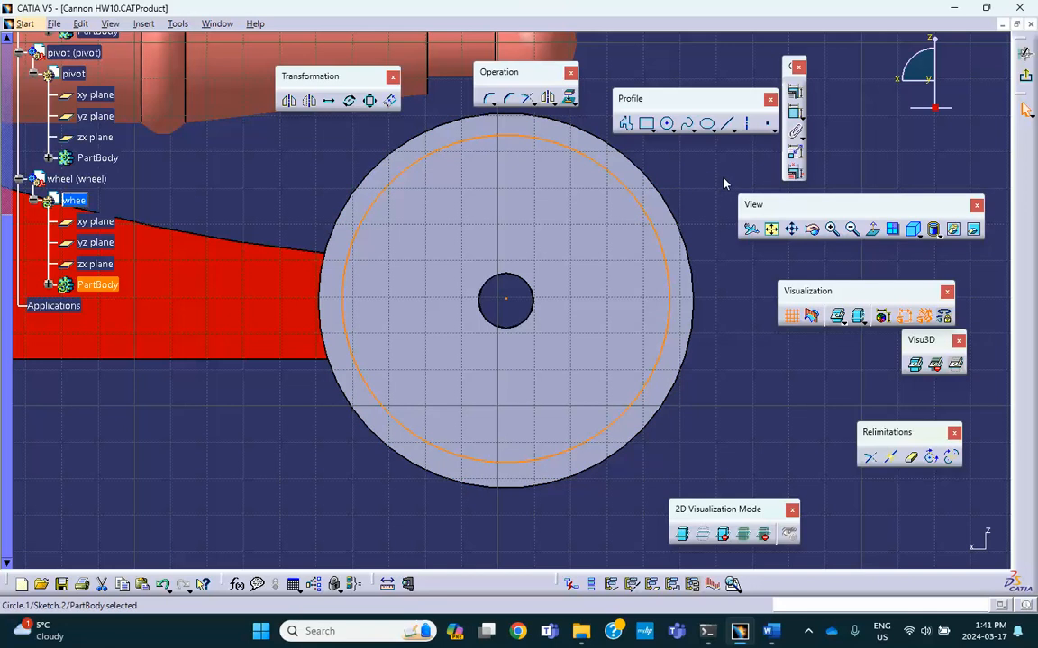
ctrl+click(676, 213)
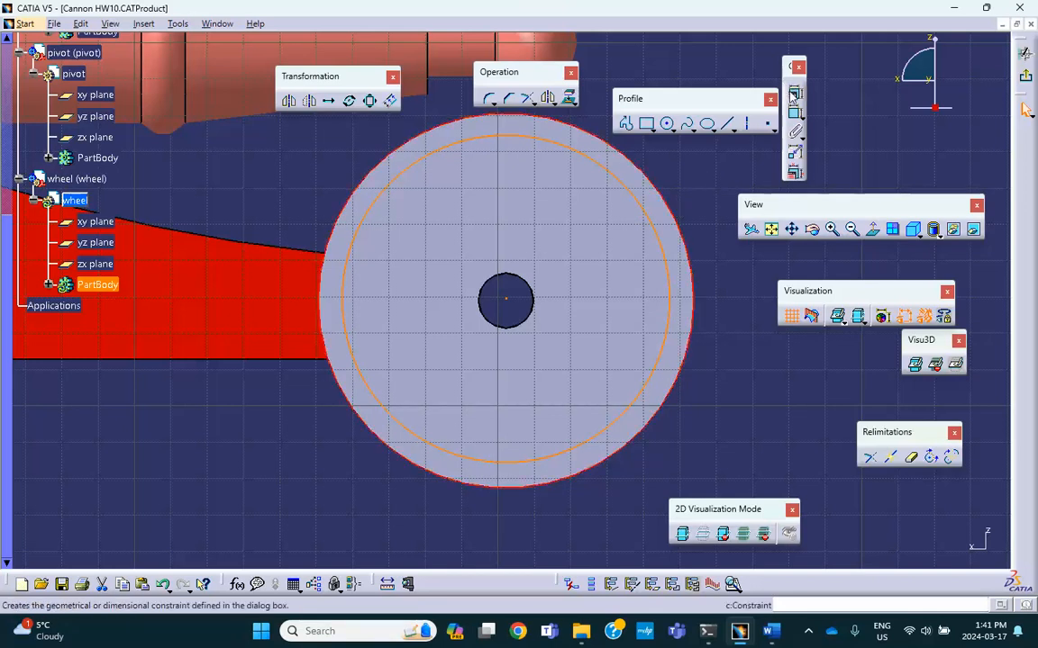
click(792, 90)
click(926, 359)
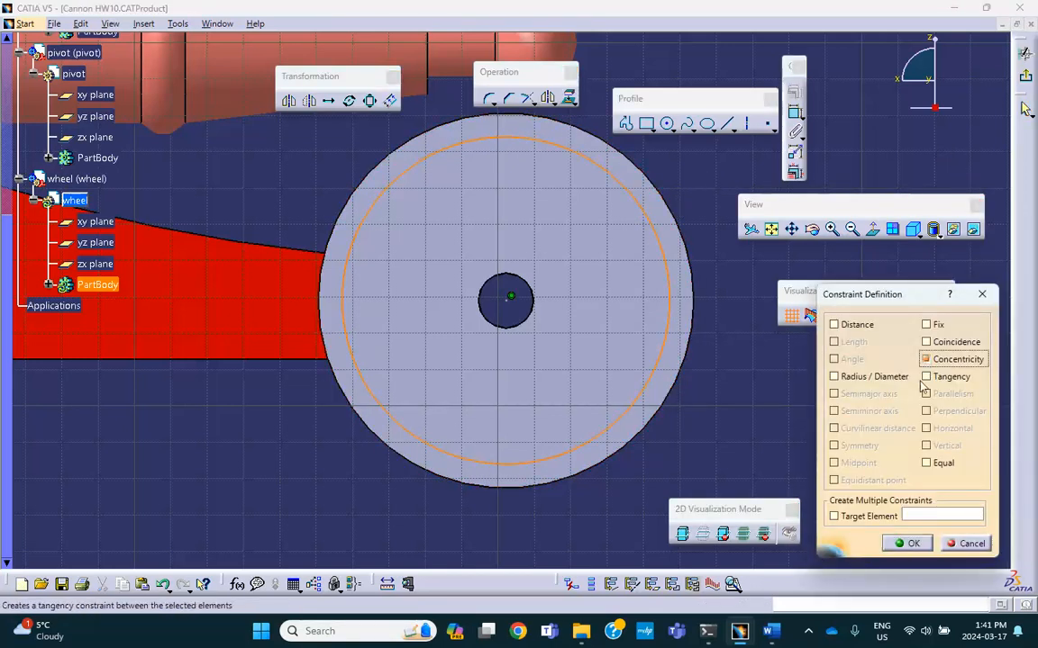
click(908, 543)
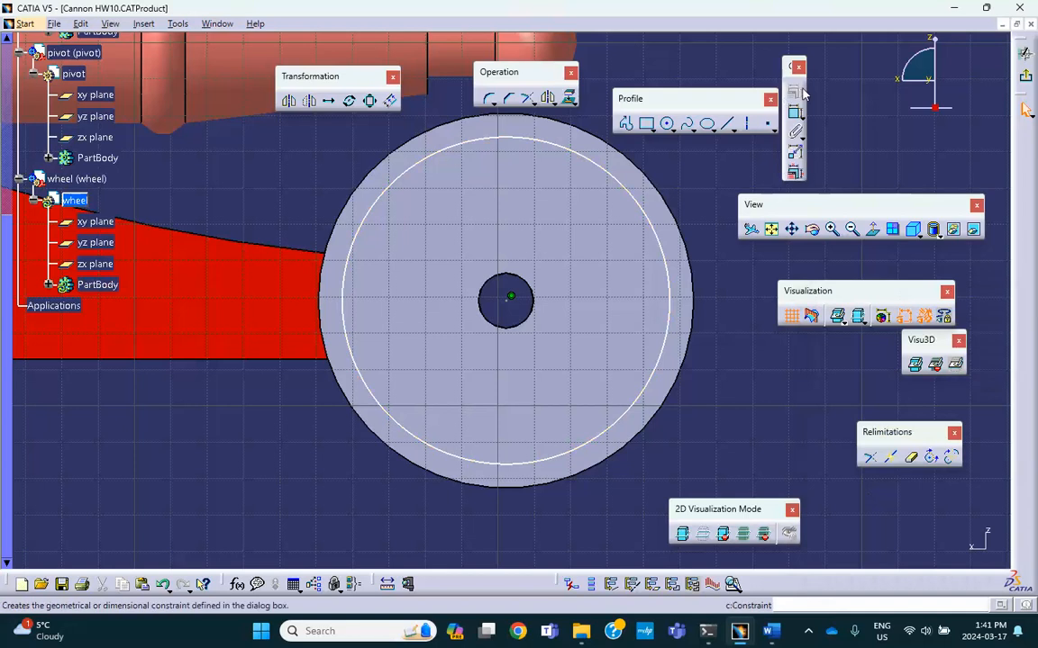
click(1025, 75)
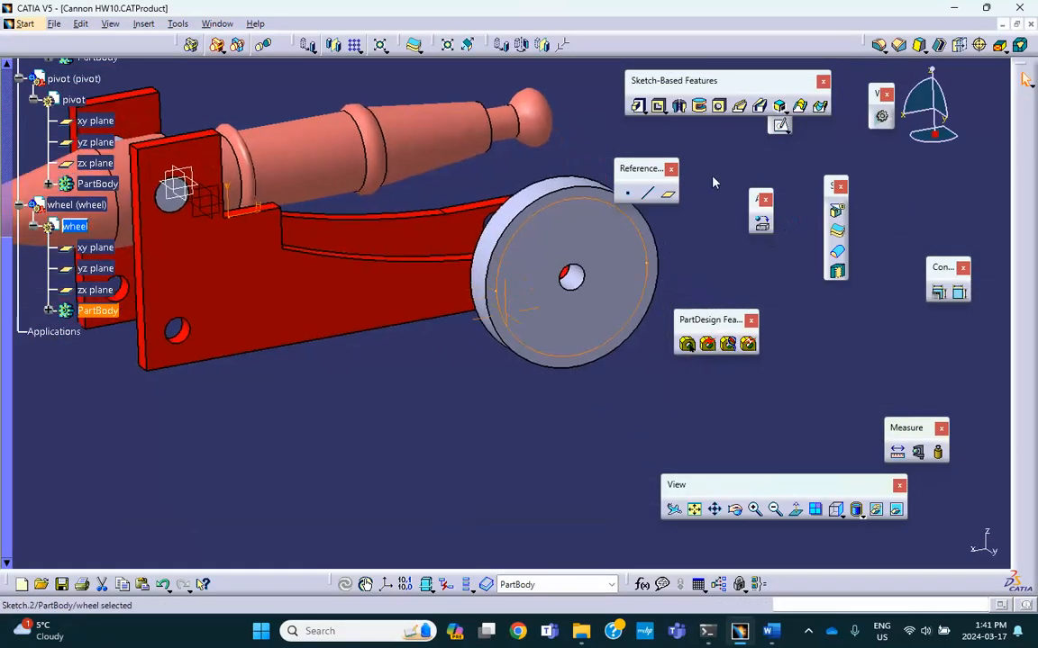
- Cut a pocket from the sketched circle into the wheel's outer face, reducing its depth to a shallow recess
click(658, 105)
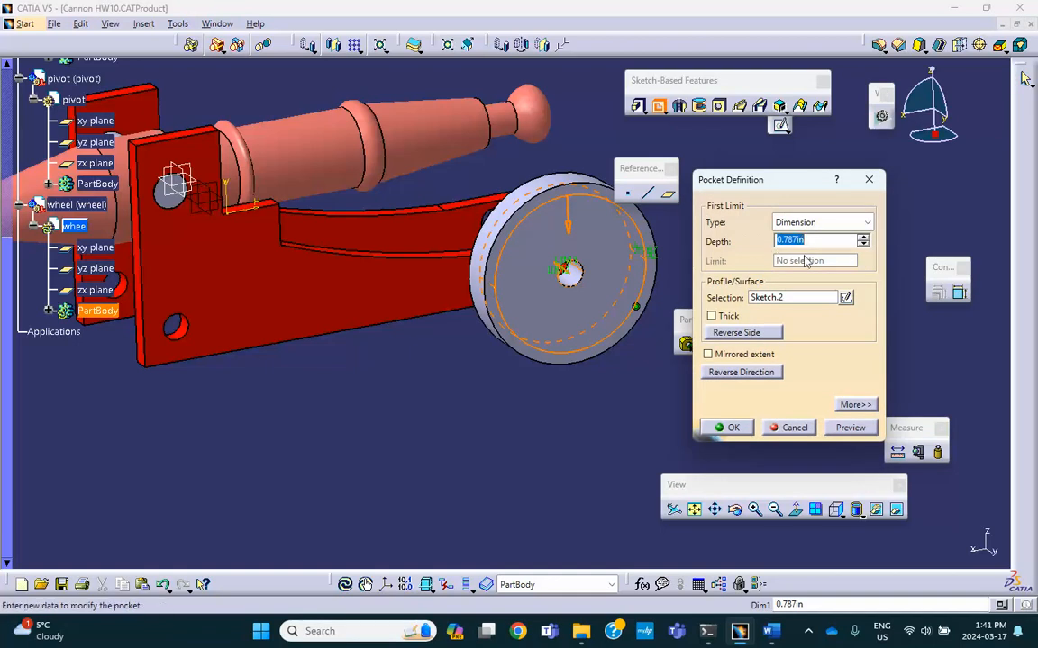
click(734, 428)
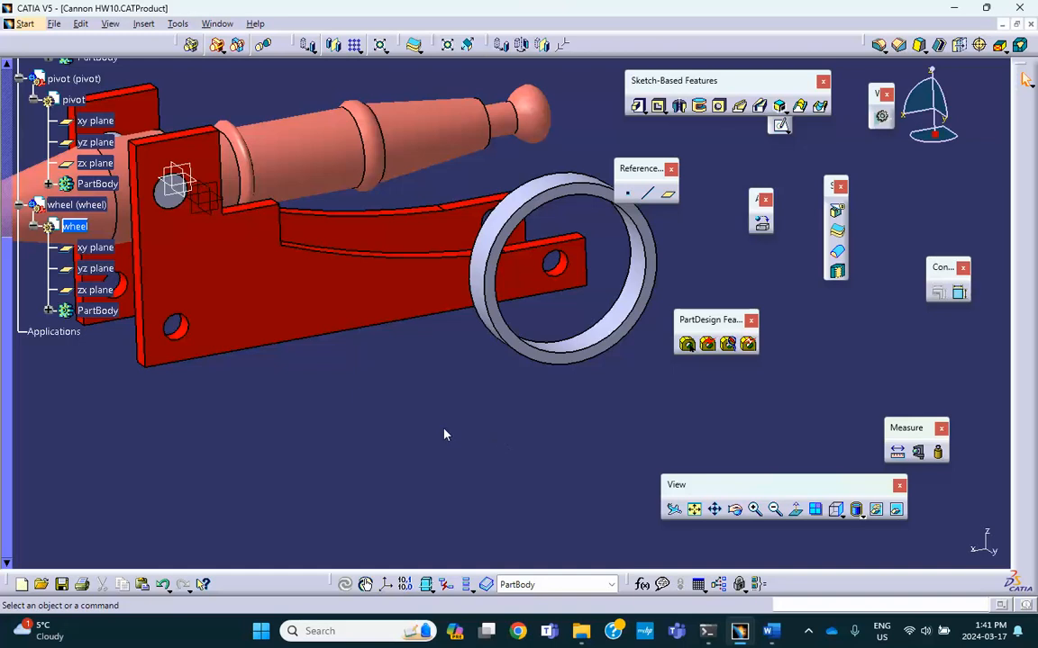
click(49, 311)
double_click(109, 394)
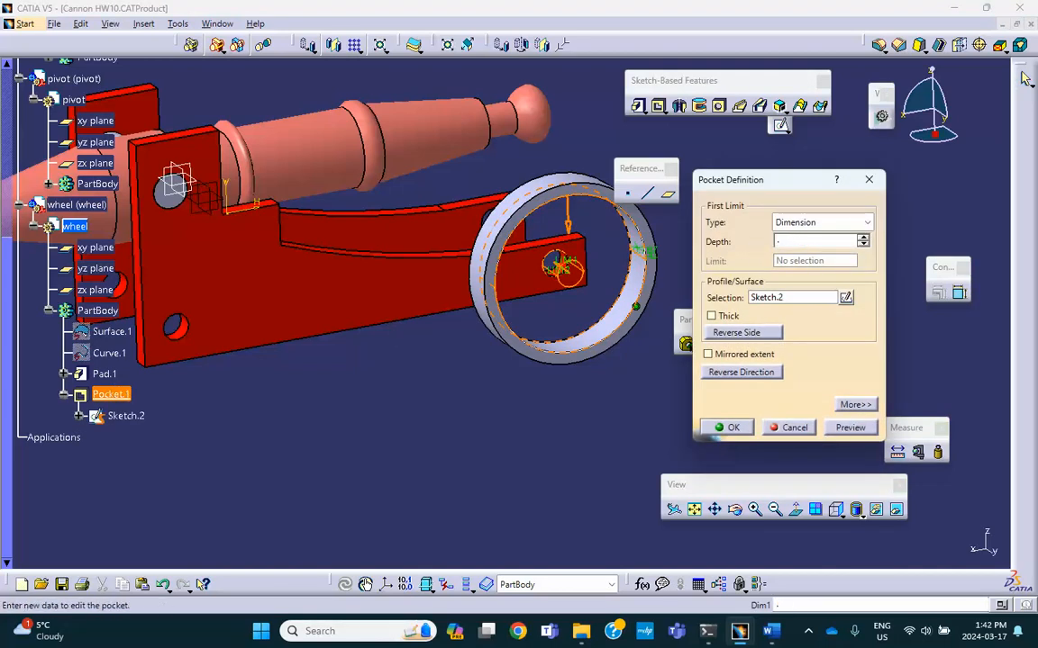
click(726, 432)
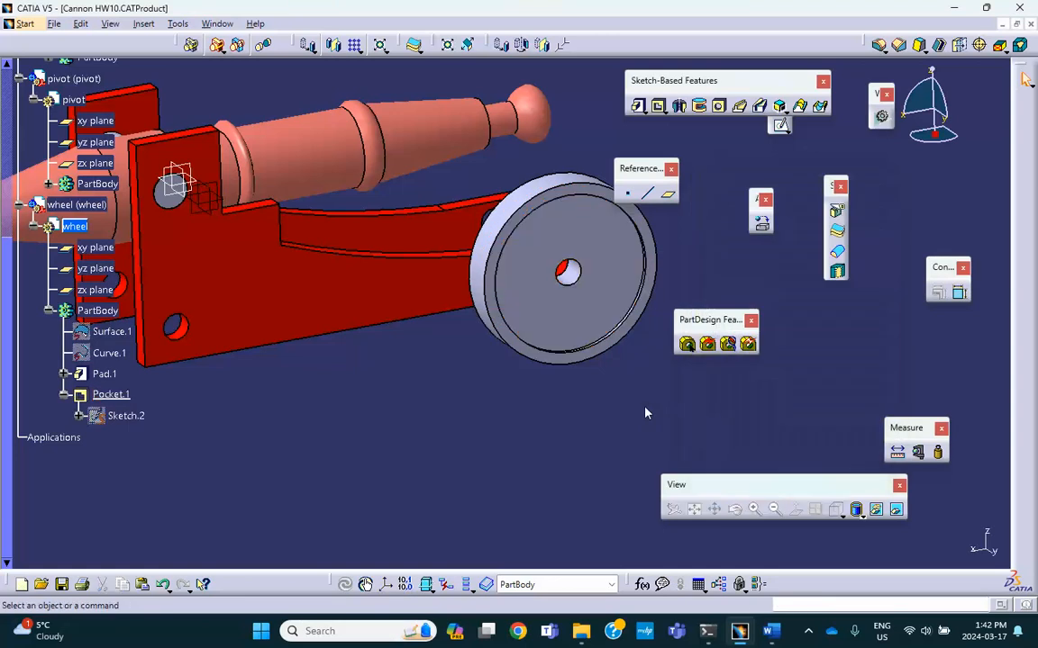
- Add a 0.394 in diameter hole on the recessed wheel face above the centre bore, extending it Up To Last
middle_drag(609, 413, 585, 416)
middle_drag(462, 441, 408, 414)
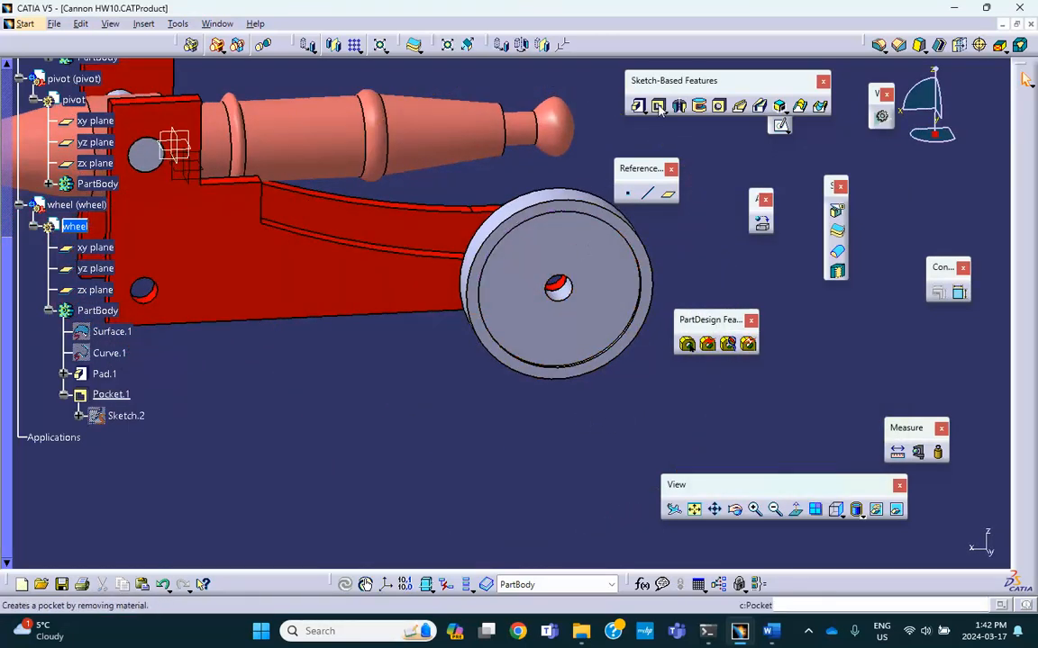
click(719, 106)
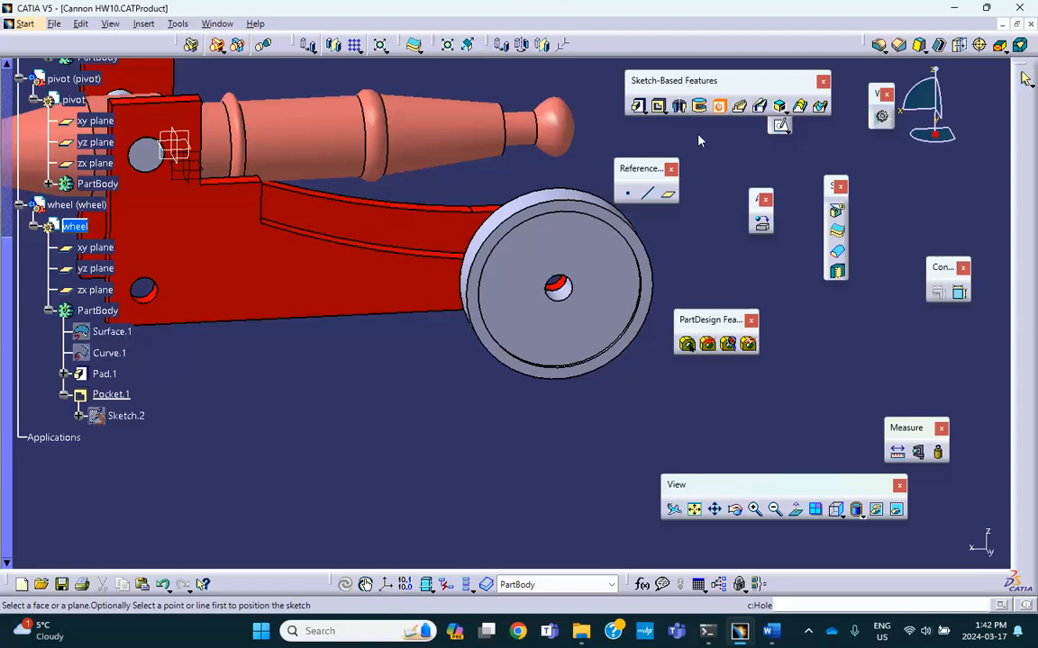
click(557, 234)
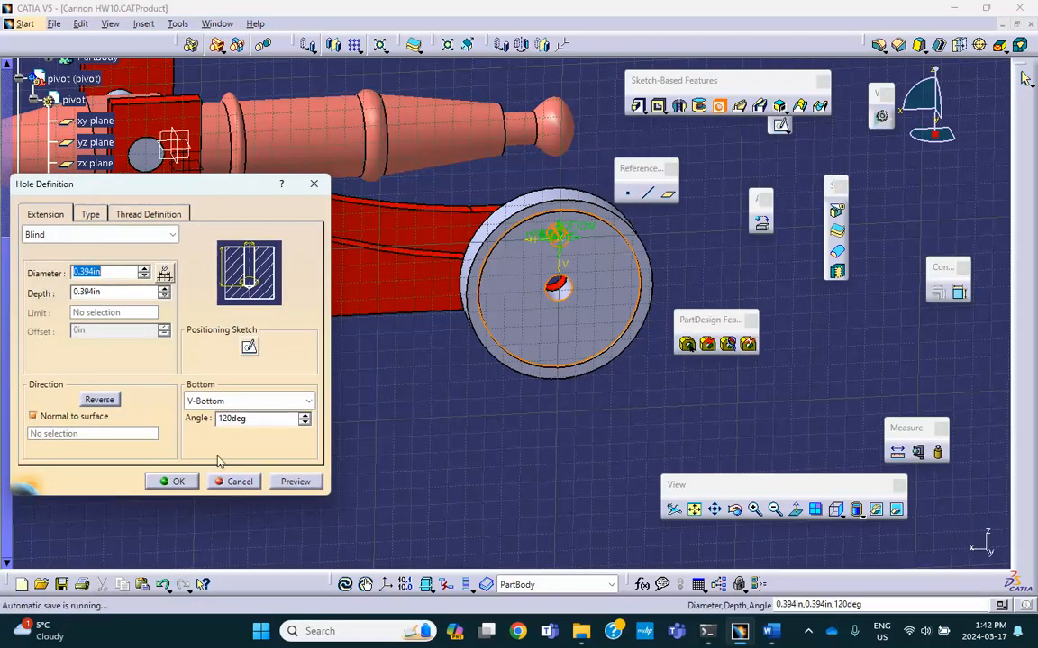
click(173, 482)
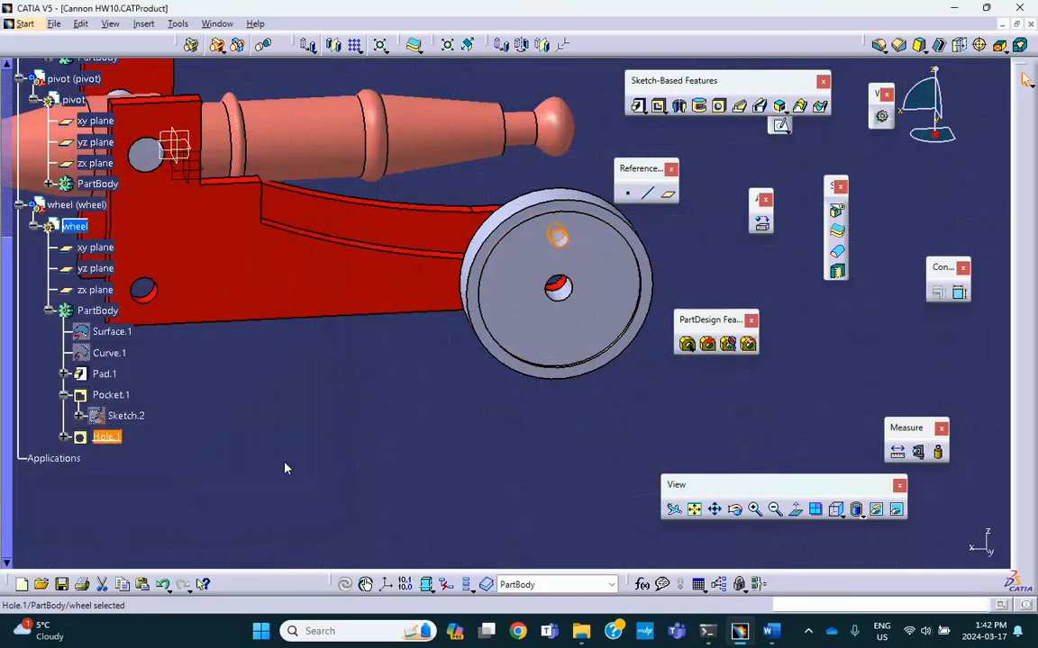
middle_drag(466, 387, 531, 397)
double_click(105, 438)
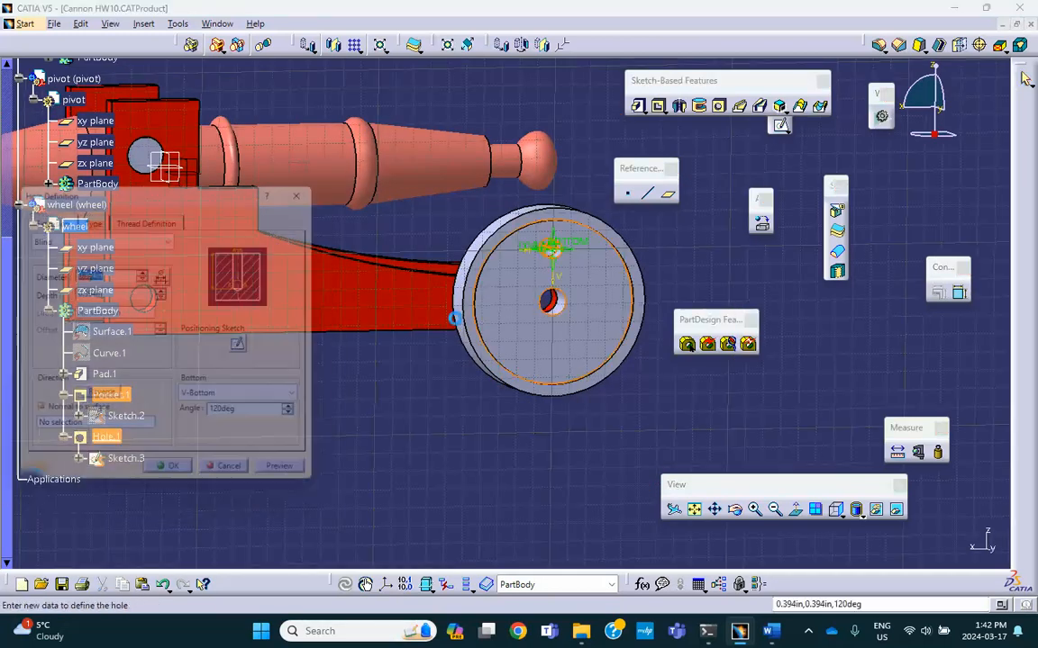
click(138, 236)
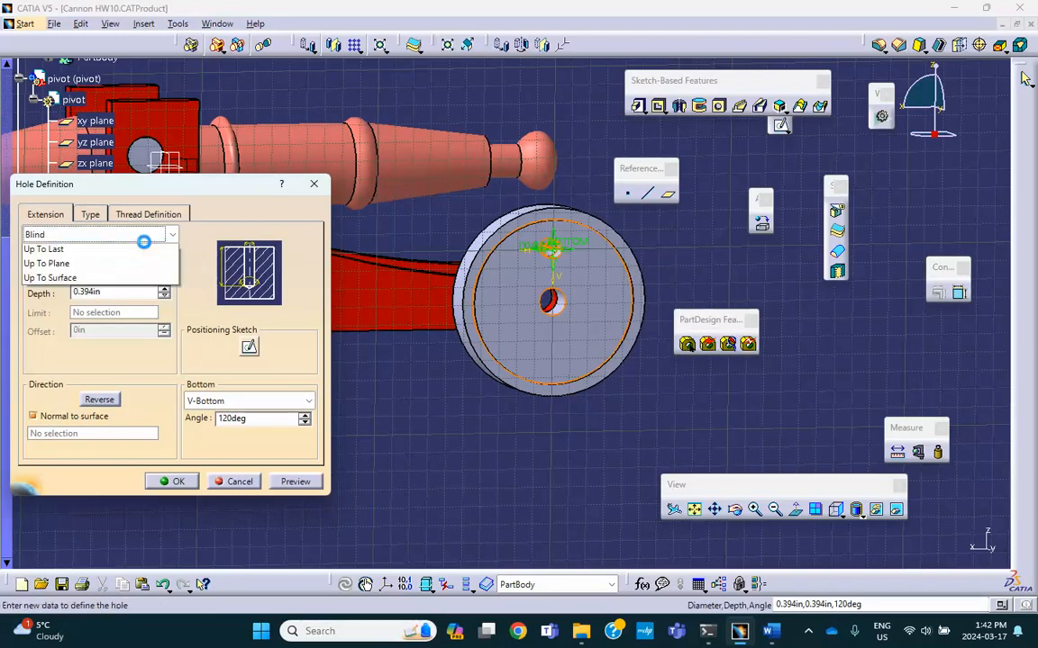
click(116, 280)
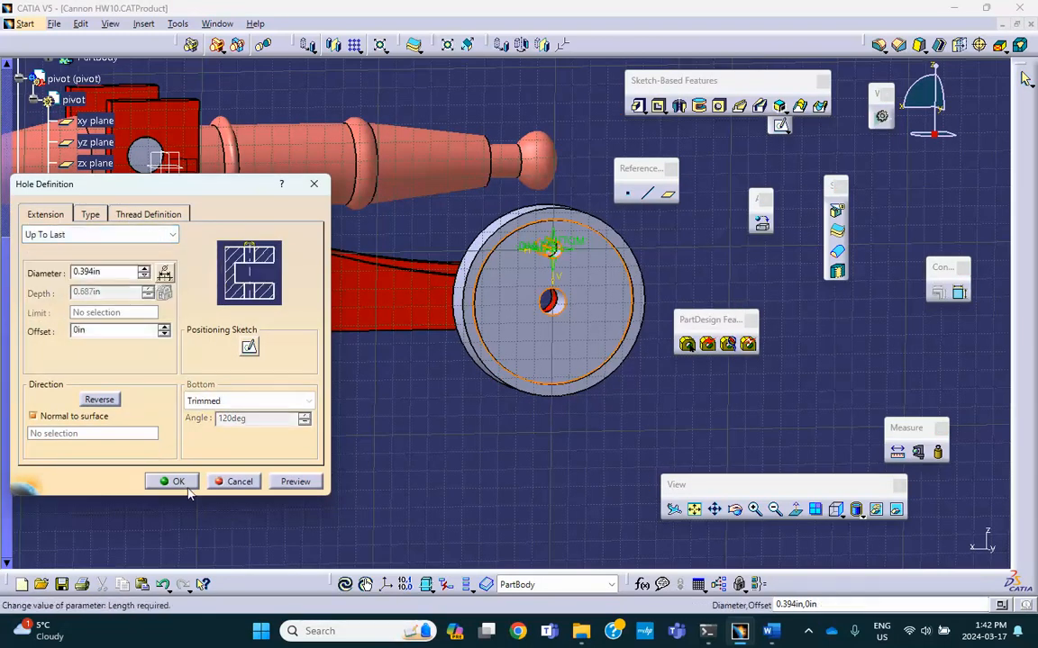
click(173, 481)
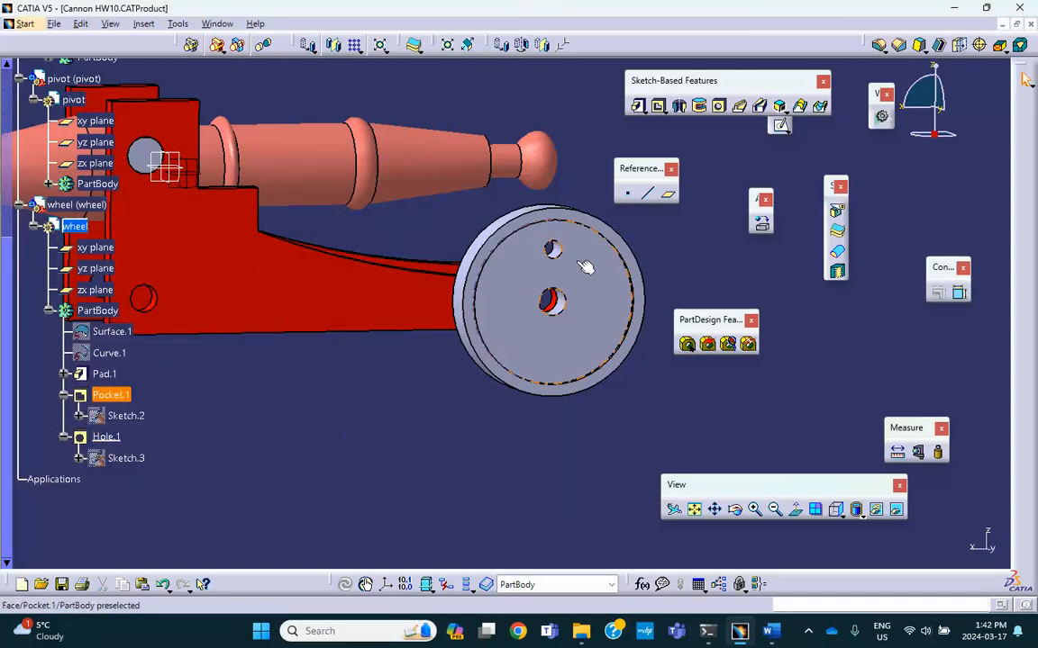
- Check the wheel in the Word assignment document, and set up a Complete crown circular pattern with 4 instances in CATIA
click(773, 633)
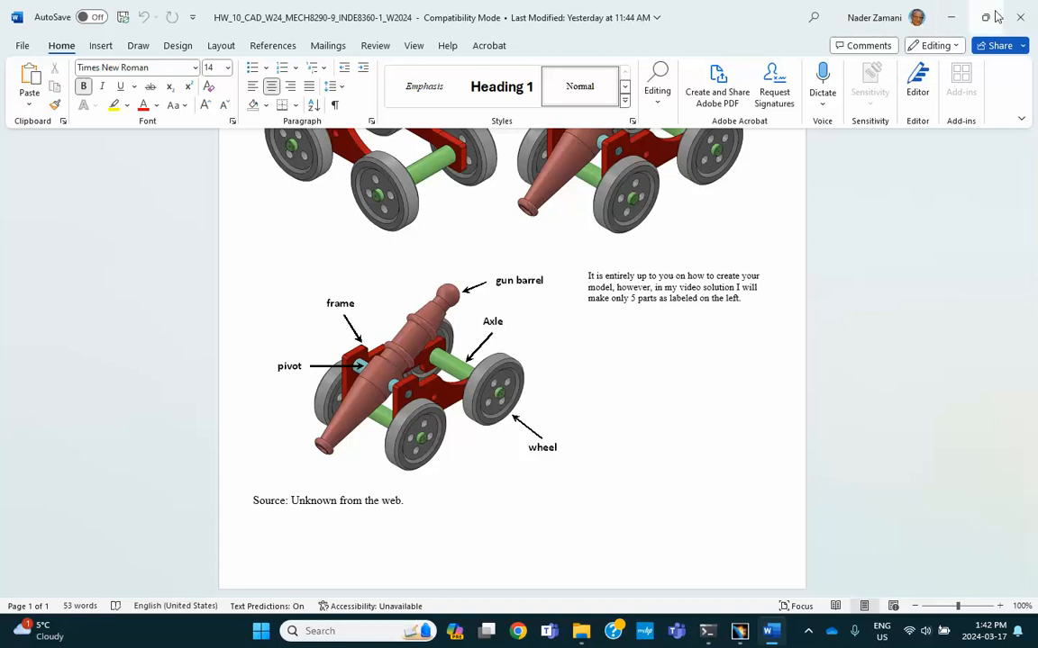
click(950, 17)
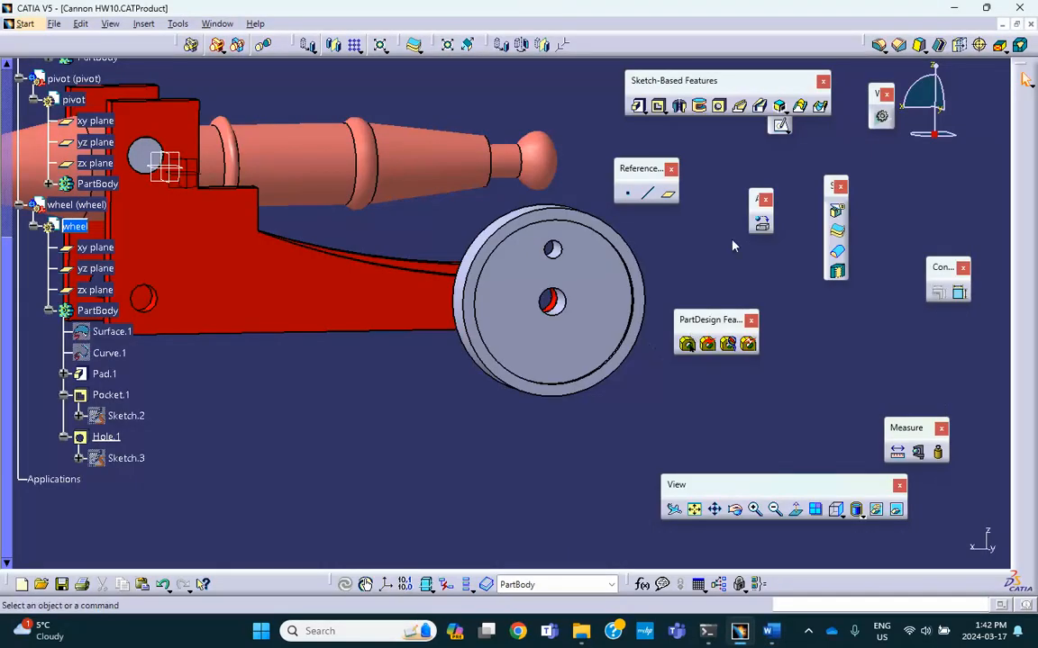
click(379, 47)
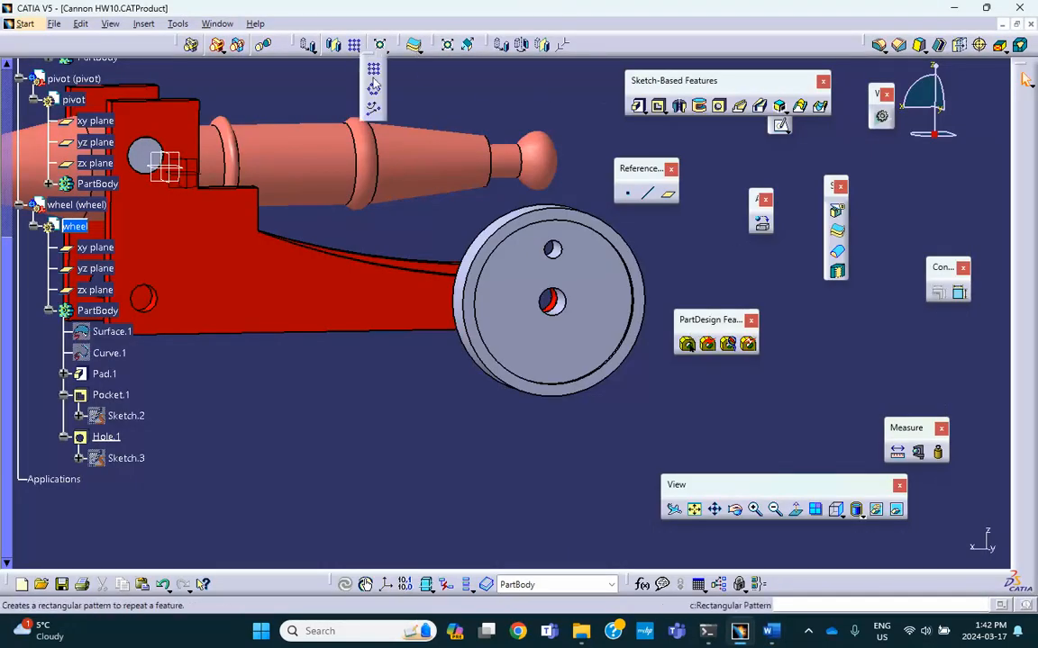
click(373, 88)
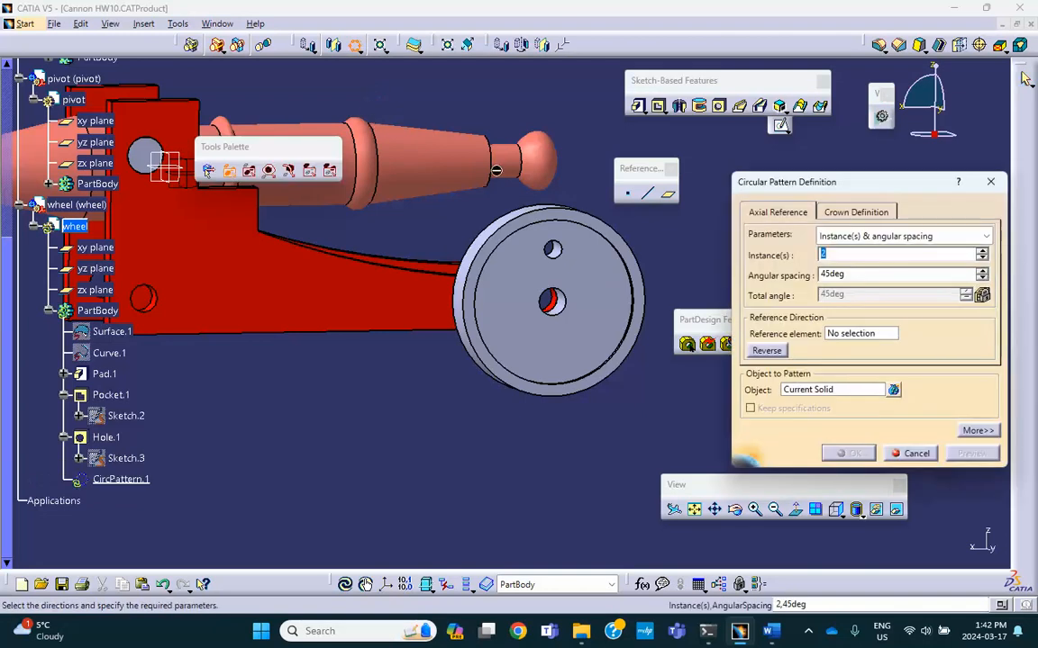
click(875, 236)
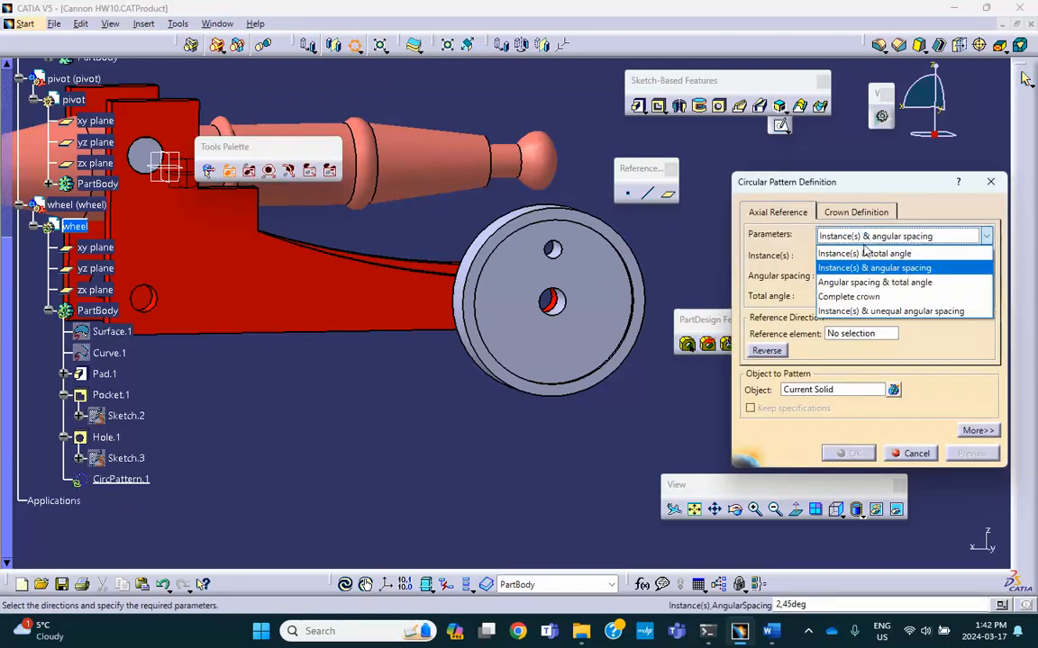
click(860, 298)
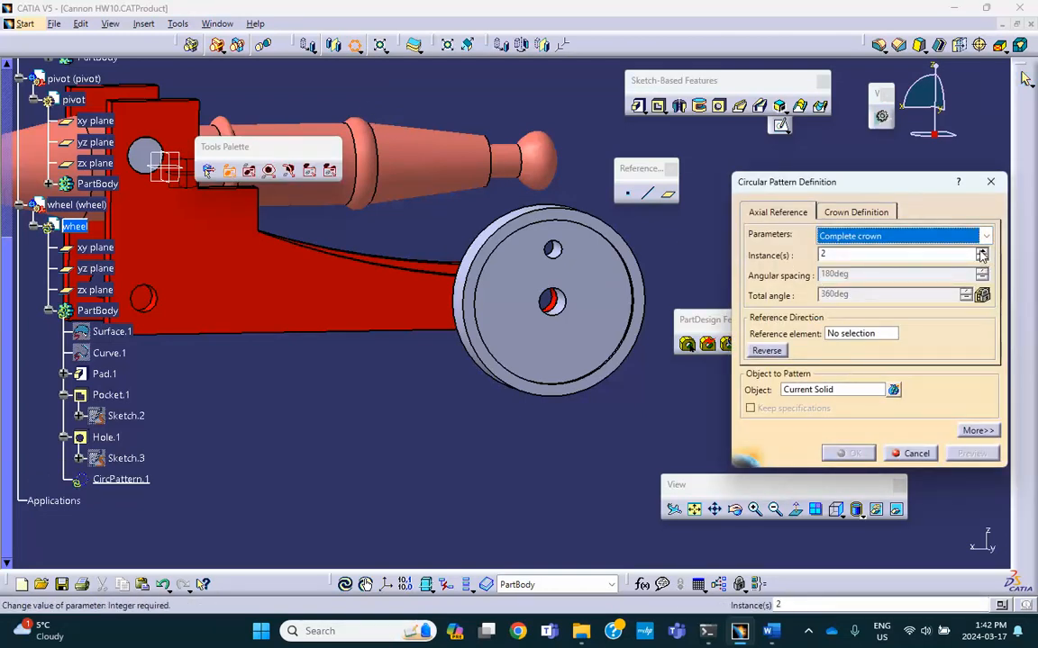
- Pattern the small hole around the wheel, using the centre bore's cylindrical face as the reference element
click(867, 334)
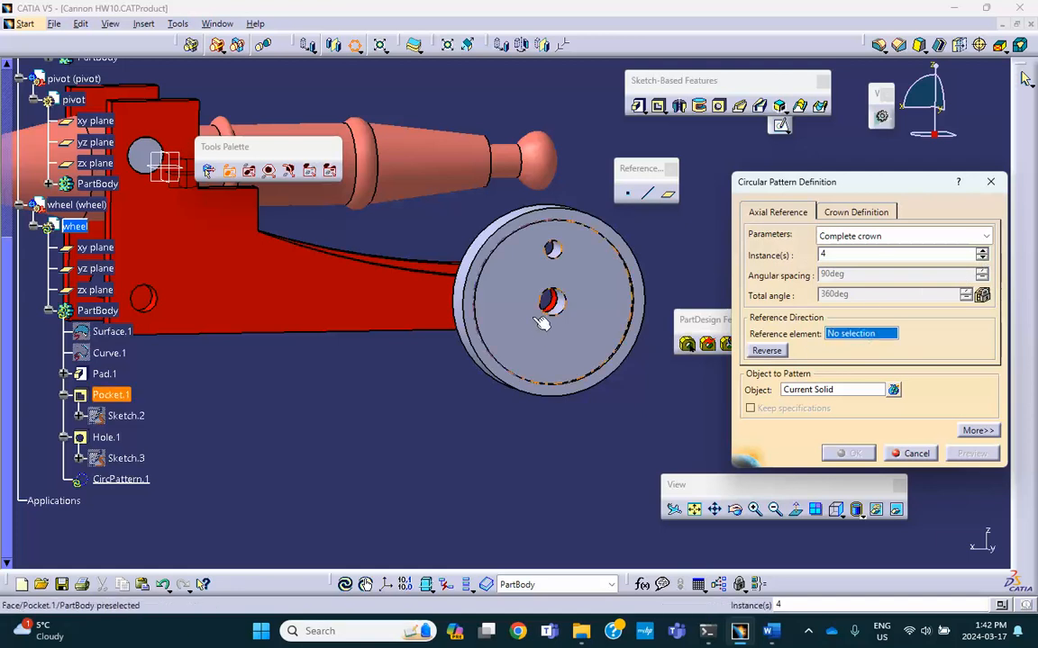
middle_drag(558, 328, 603, 238)
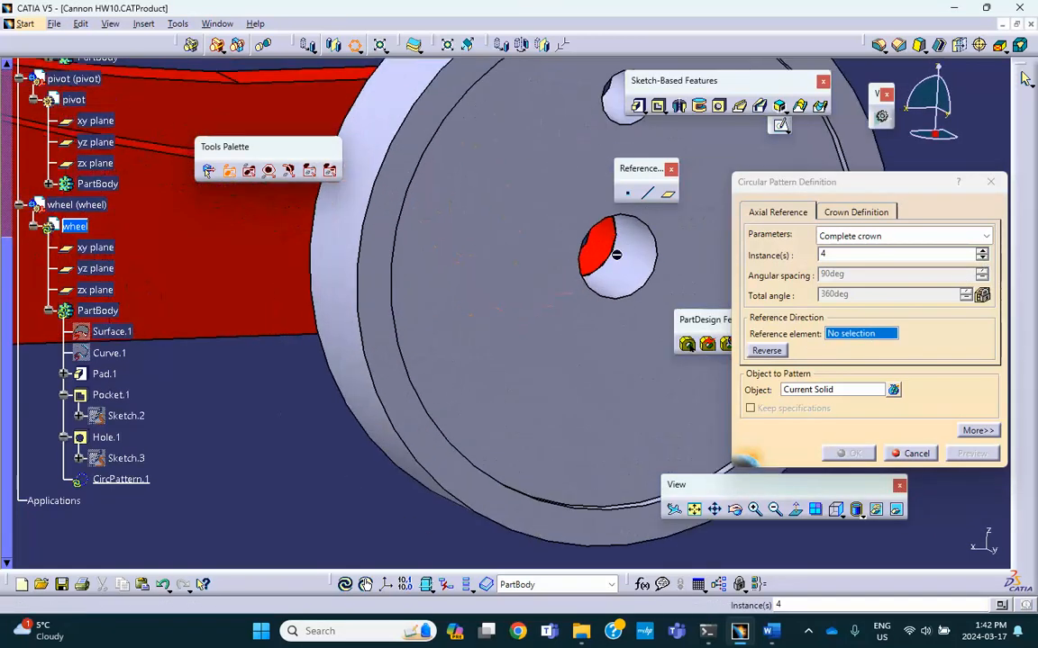
click(643, 275)
middle_drag(536, 449, 447, 394)
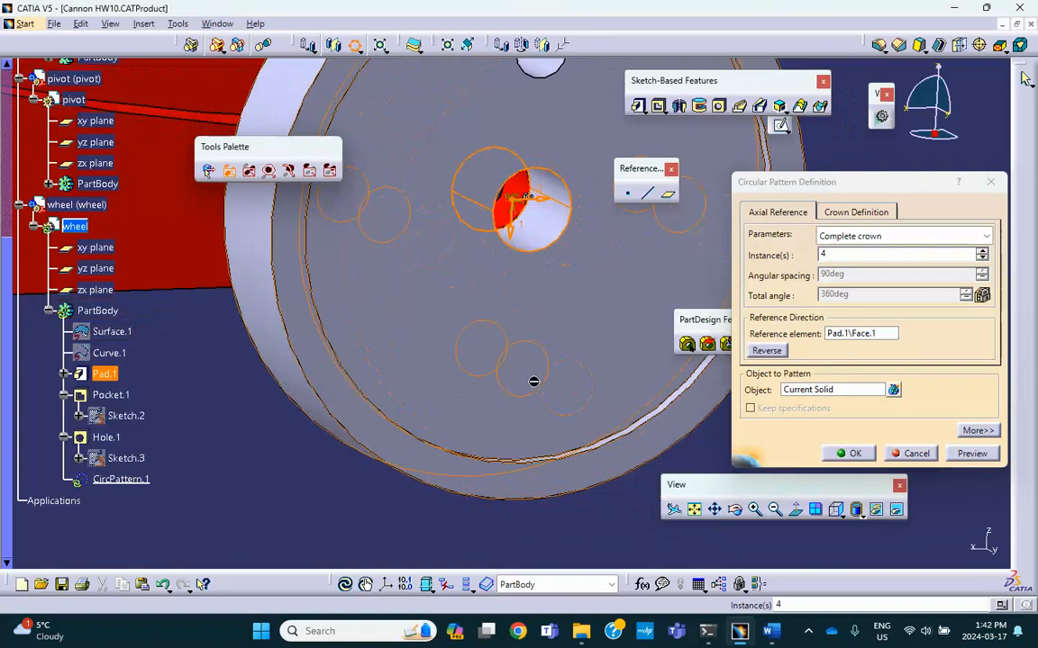
click(815, 390)
middle_drag(625, 388, 595, 519)
click(509, 184)
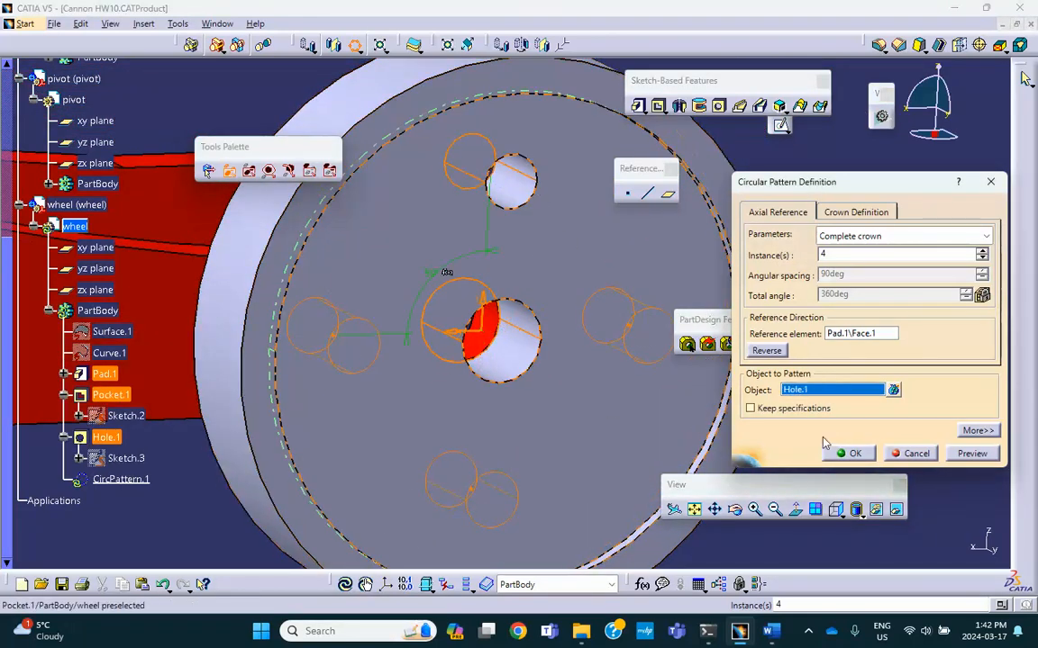
click(853, 454)
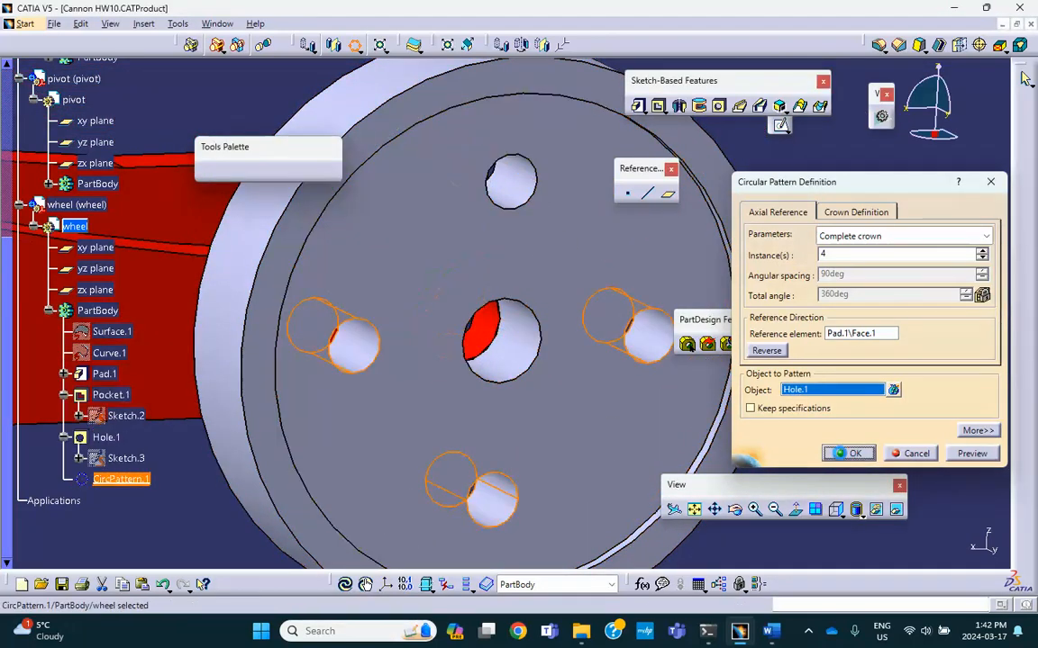
- Mirror the complete wheel solid about the wheel part's zx plane to the opposite side of the frame
middle_drag(625, 431, 459, 270)
middle_drag(293, 273, 101, 359)
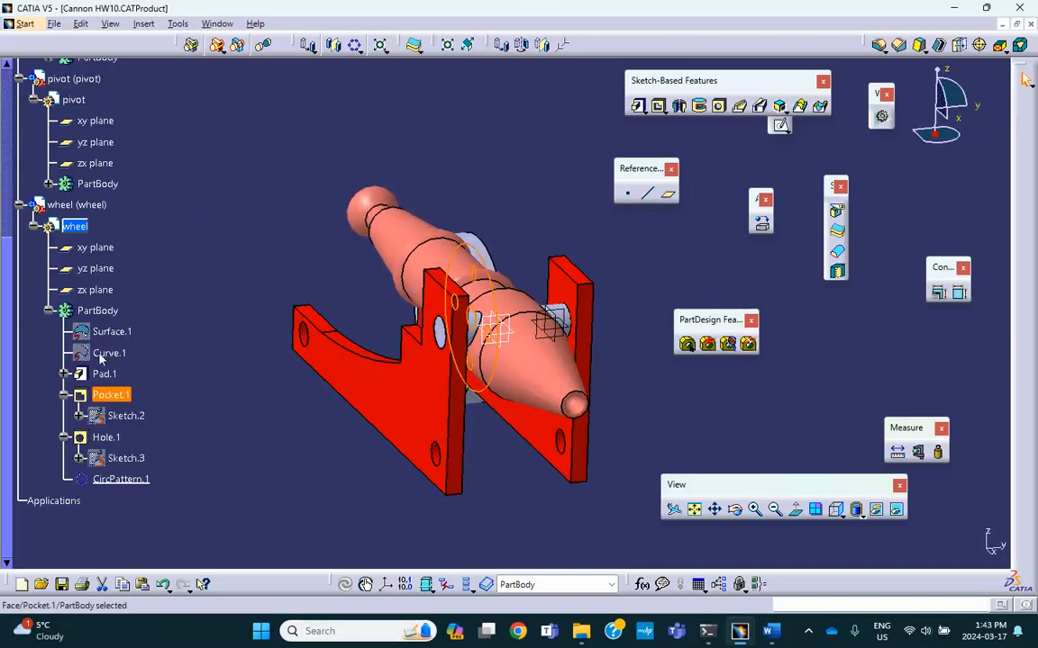
click(334, 44)
middle_drag(538, 204, 450, 389)
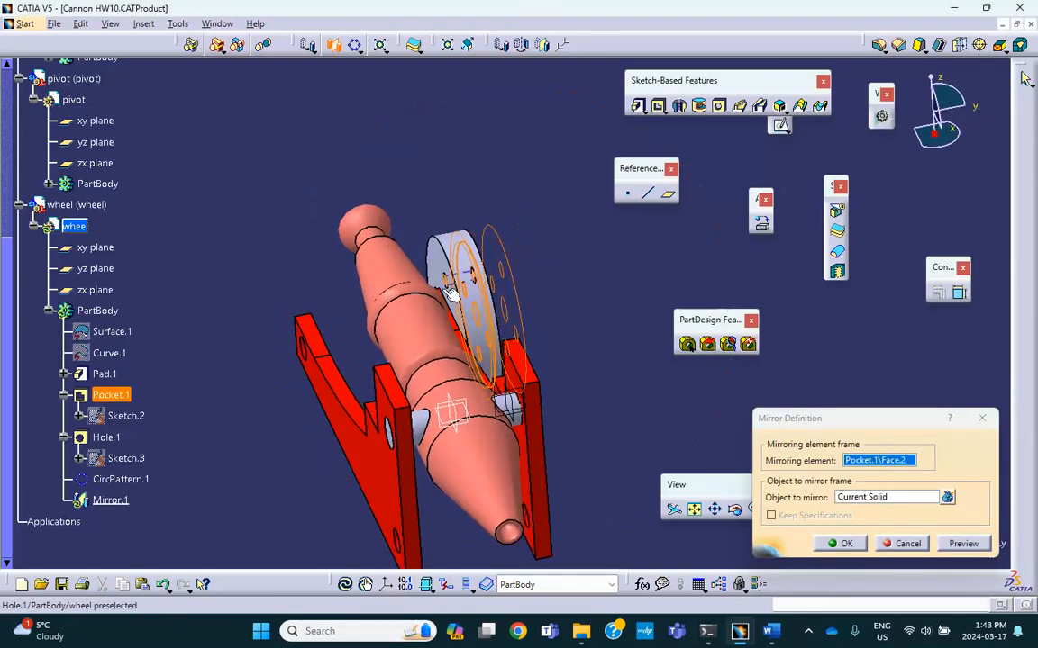
click(452, 409)
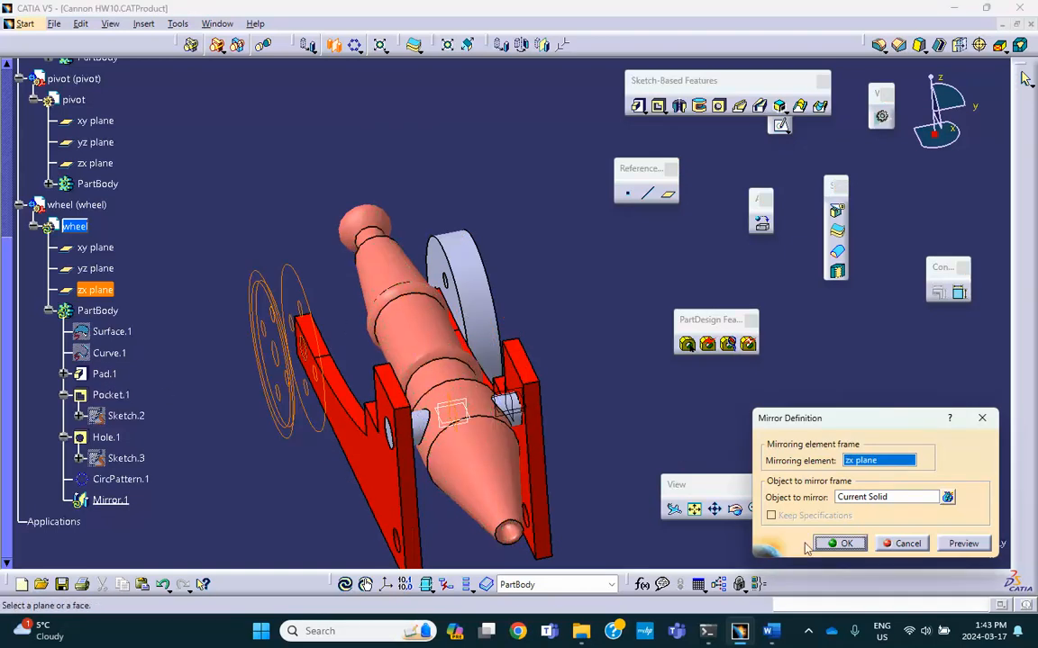
click(840, 544)
middle_drag(566, 346, 415, 387)
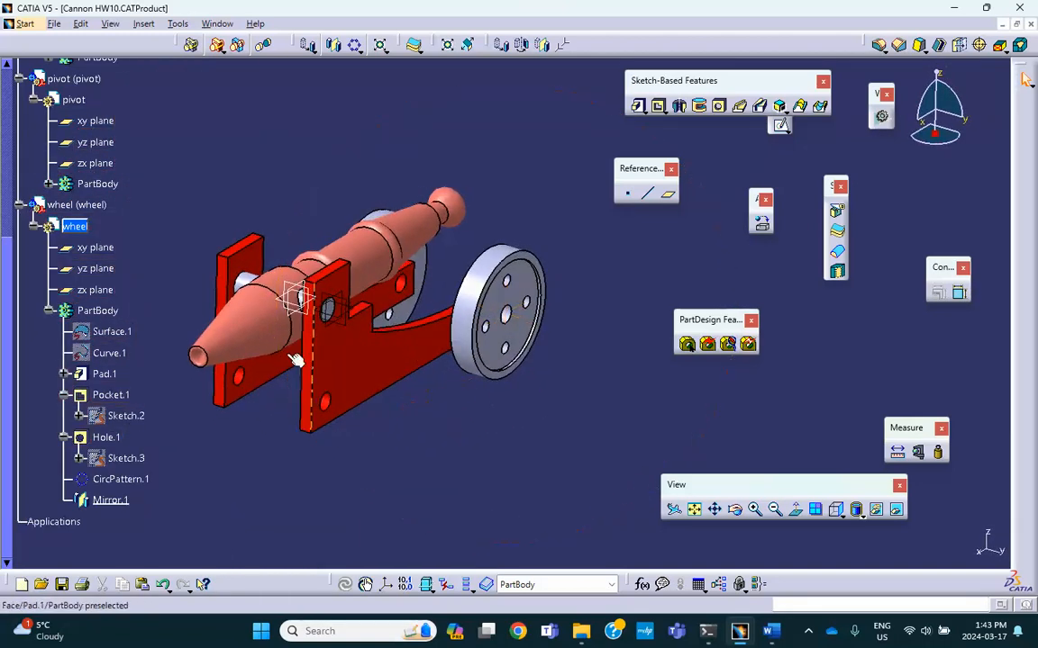
scroll(98, 194, up, 2)
scroll(97, 194, up, 6)
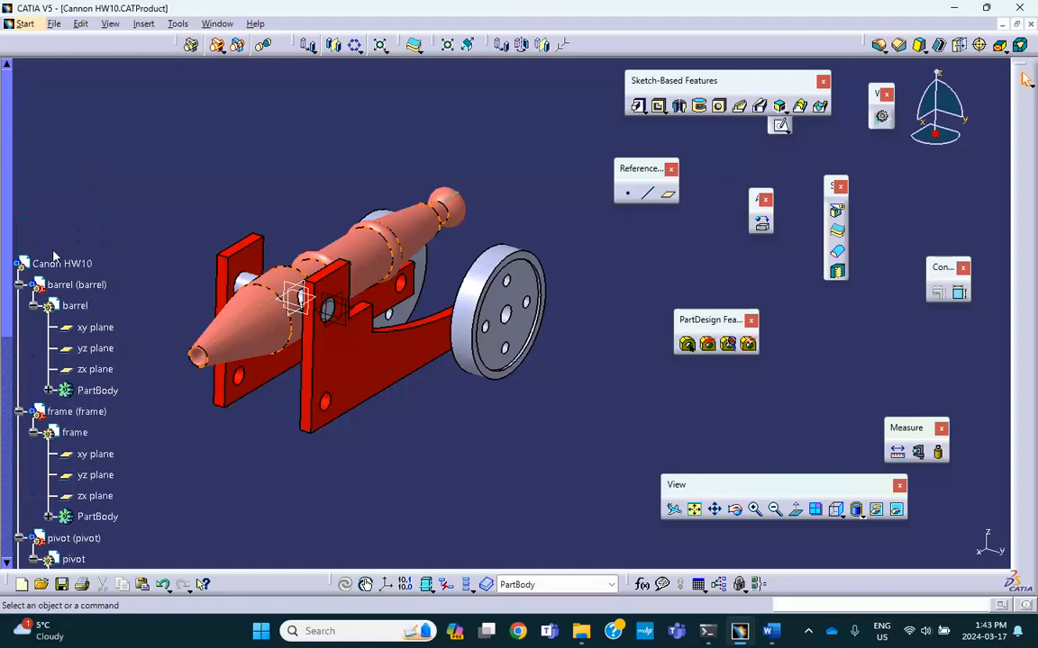
- Activate the top-level Canon HW10 assembly and save it with its parts
double_click(63, 262)
scroll(99, 250, down, 8)
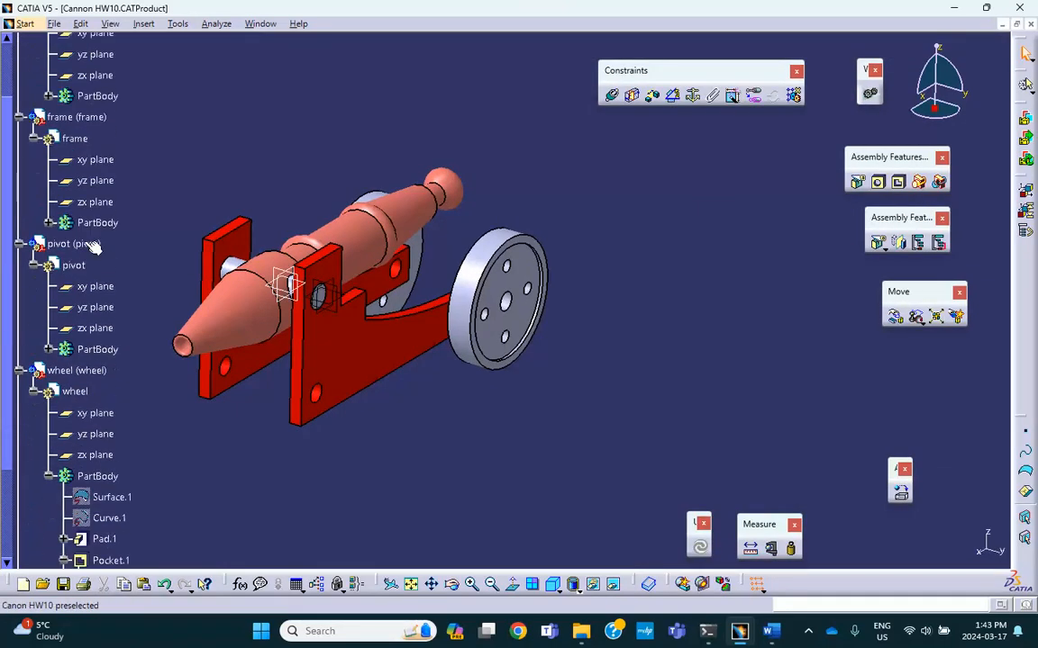
scroll(97, 257, down, 3)
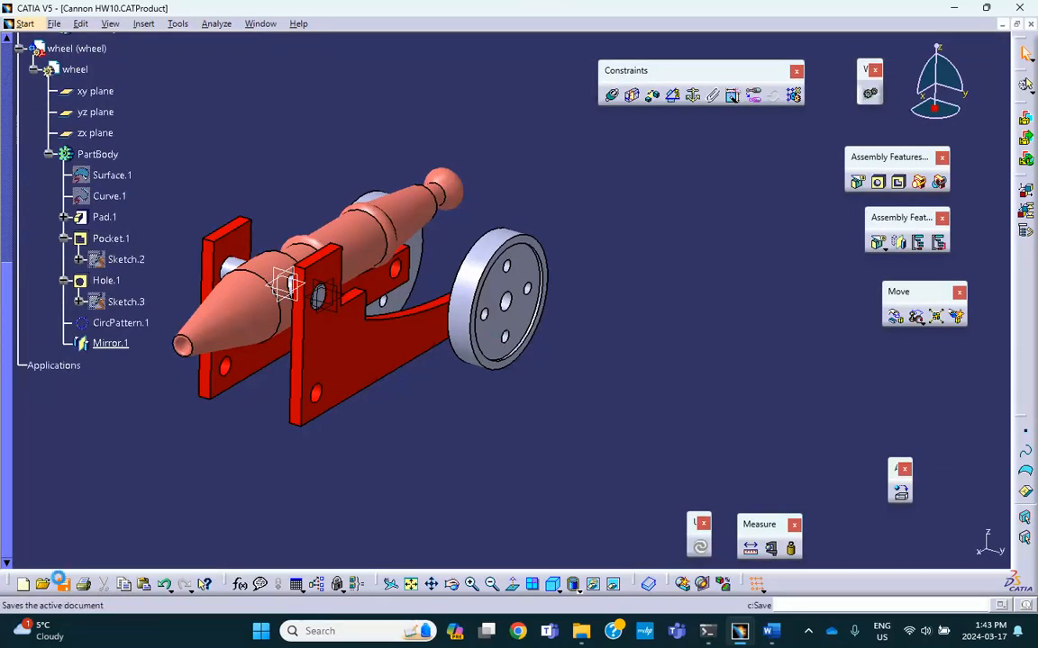
click(63, 584)
click(534, 352)
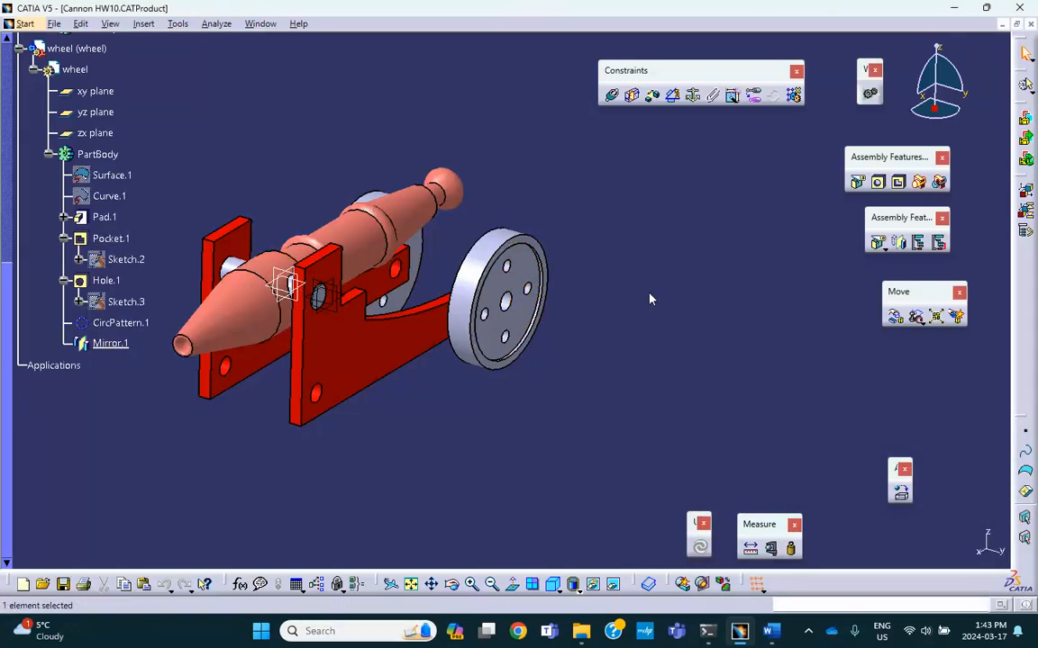
- Check the axle in the Word assignment document, and insert a new part into the CATIA assembly using the assembly's origin point
click(763, 625)
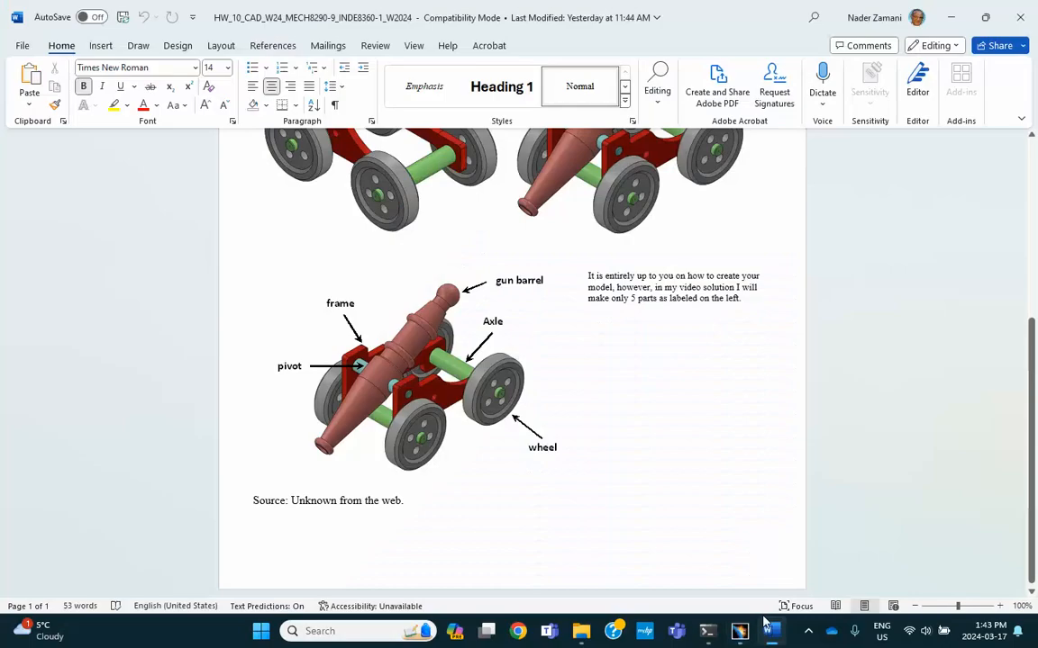
click(950, 18)
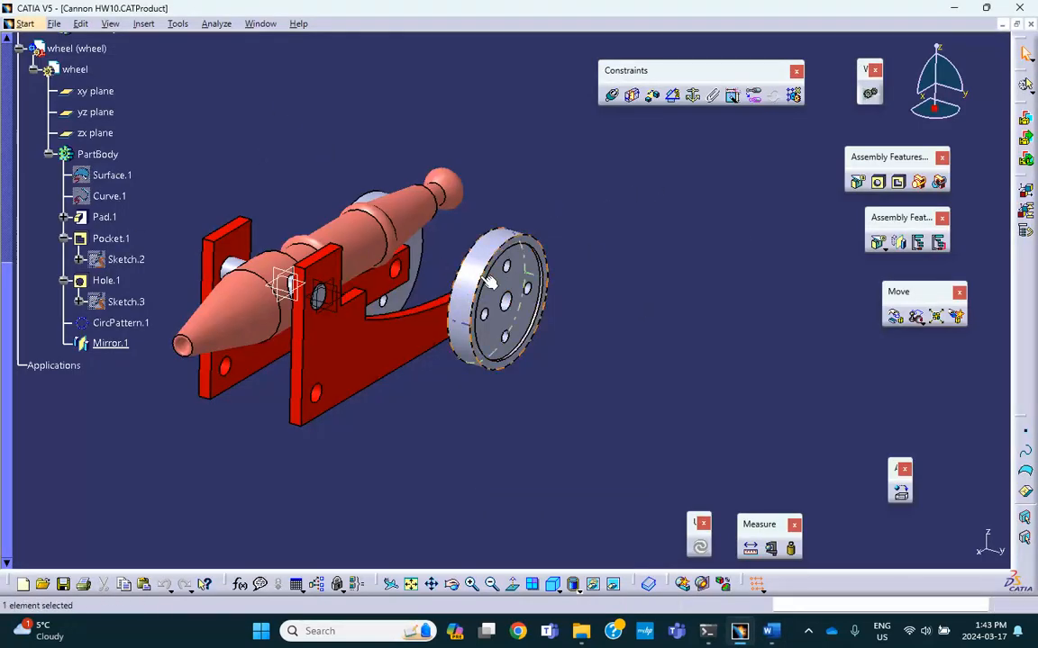
scroll(217, 144, up, 6)
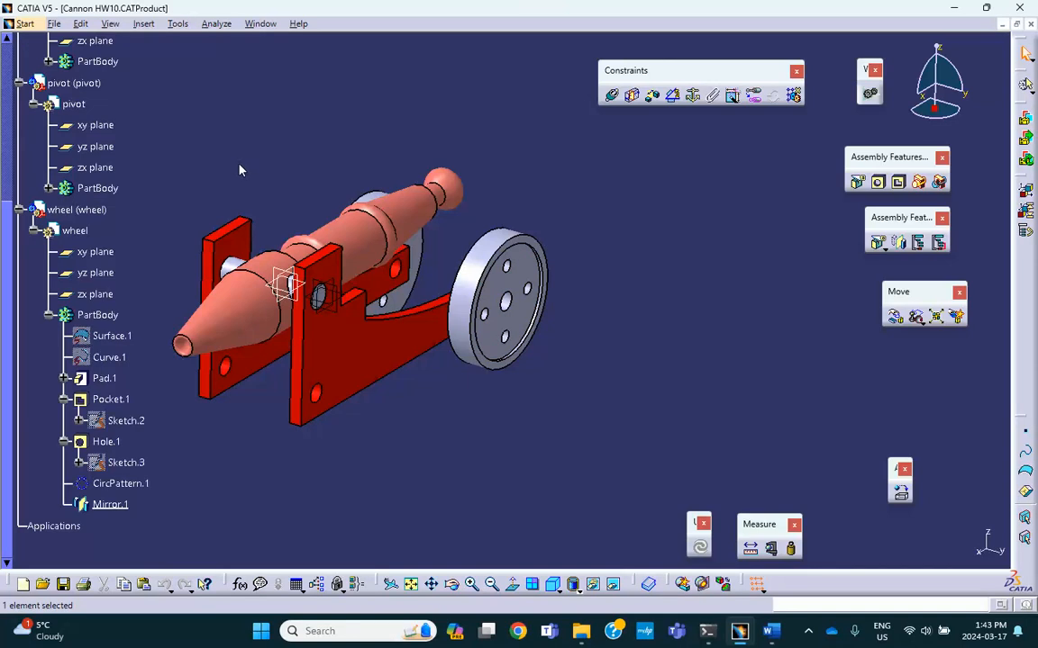
scroll(191, 141, up, 3)
click(144, 23)
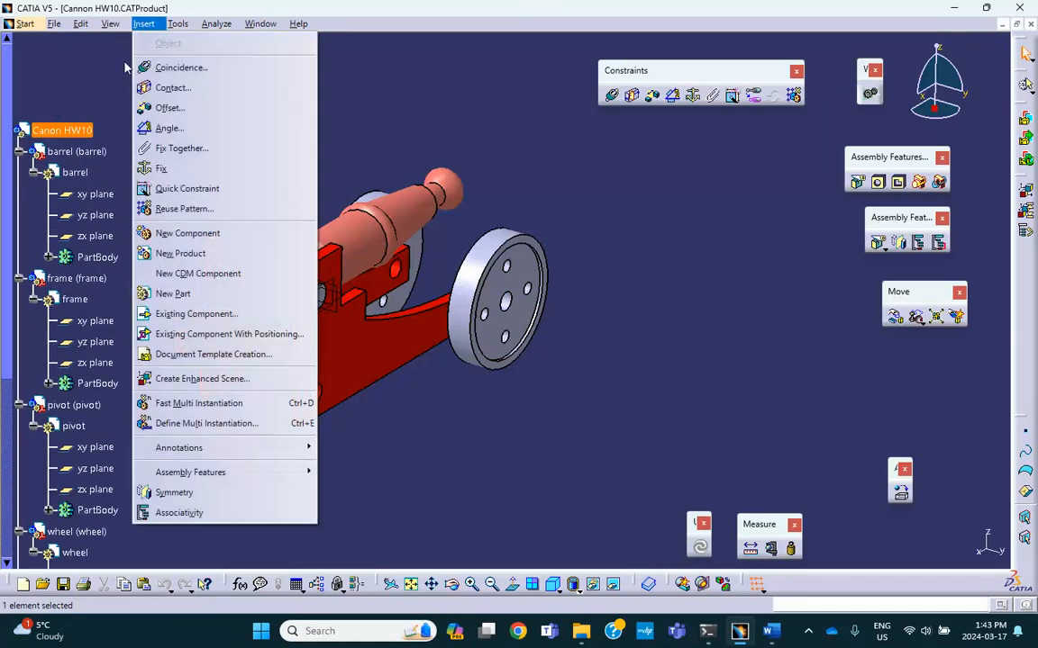
click(154, 298)
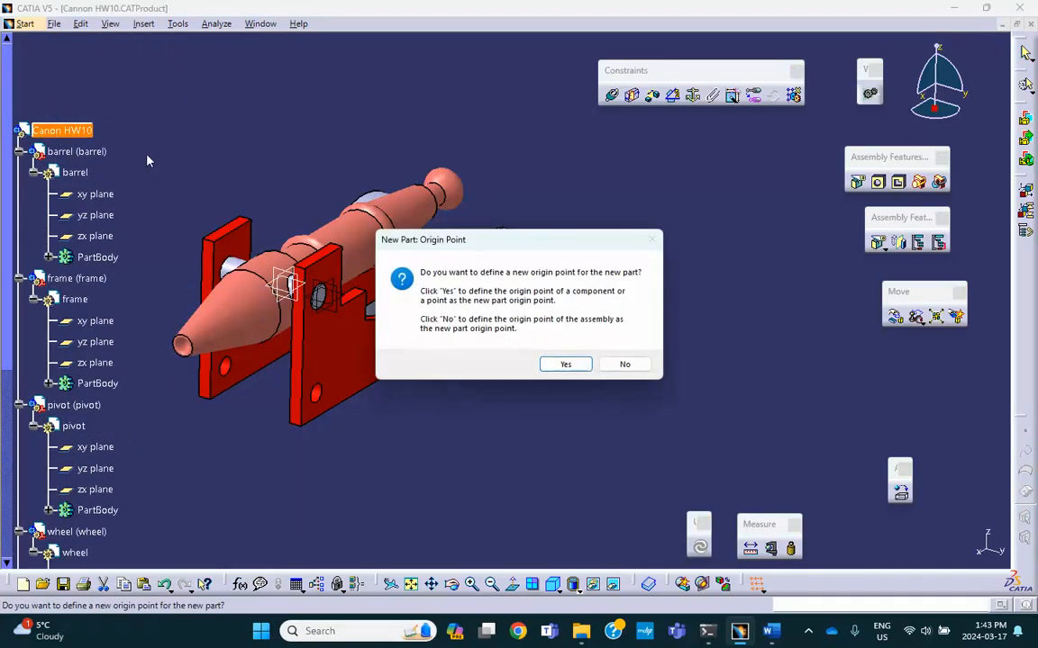
click(625, 365)
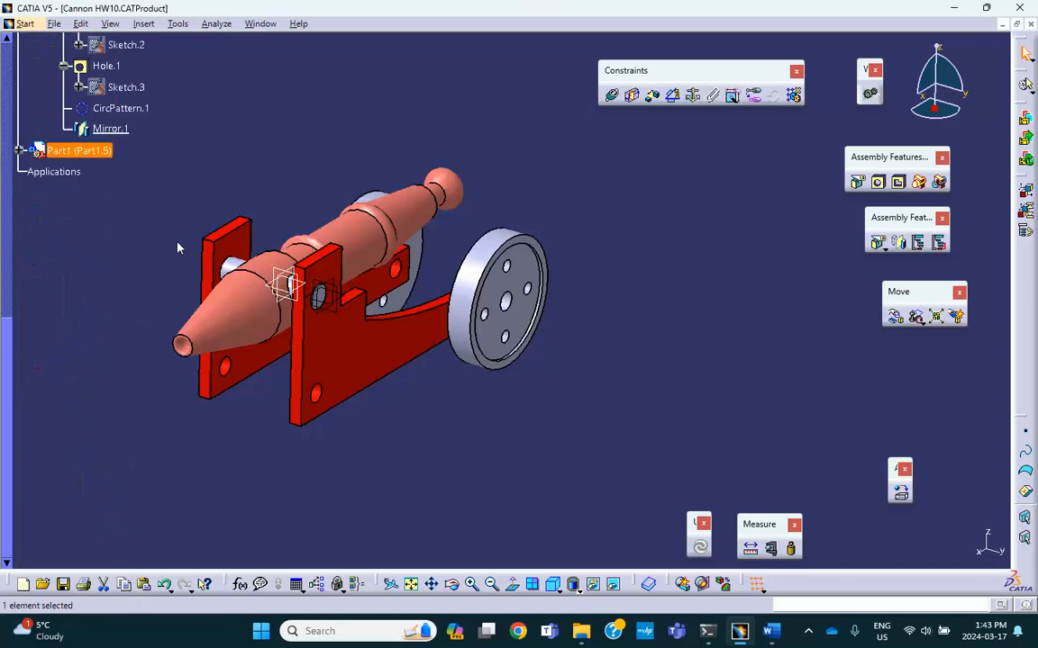
- Set both the part number and the instance name of the new part to axle
click(20, 152)
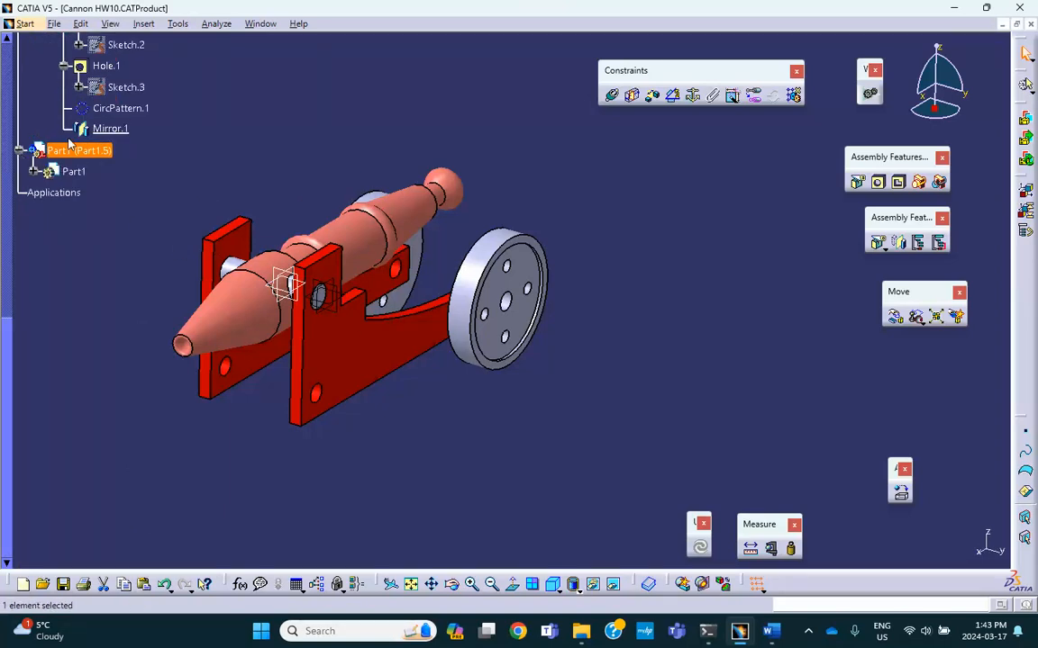
right_click(72, 146)
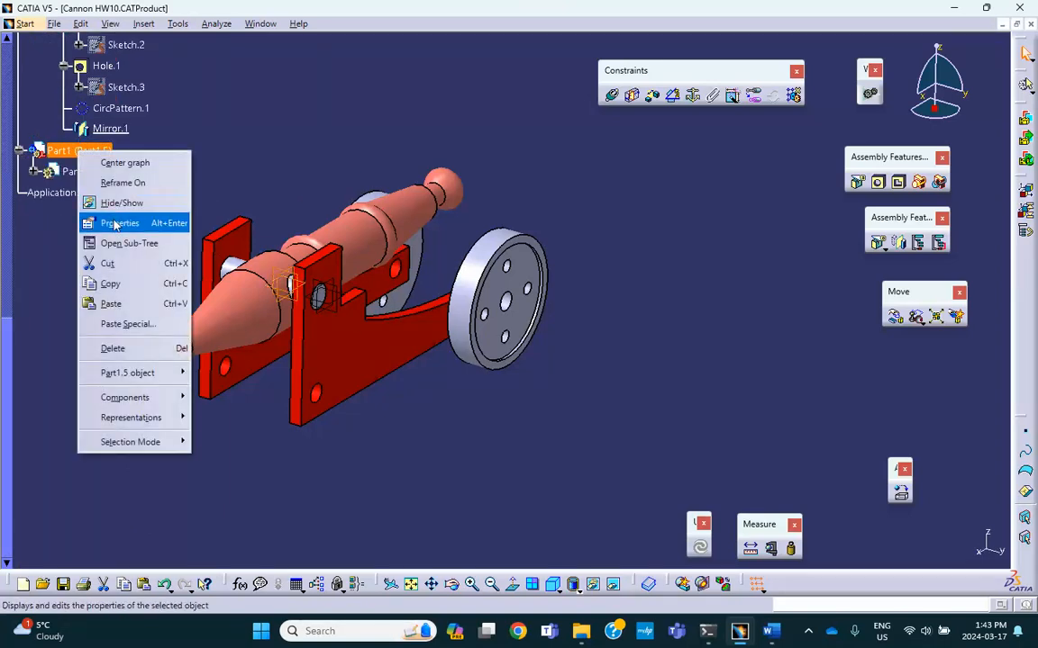
click(117, 222)
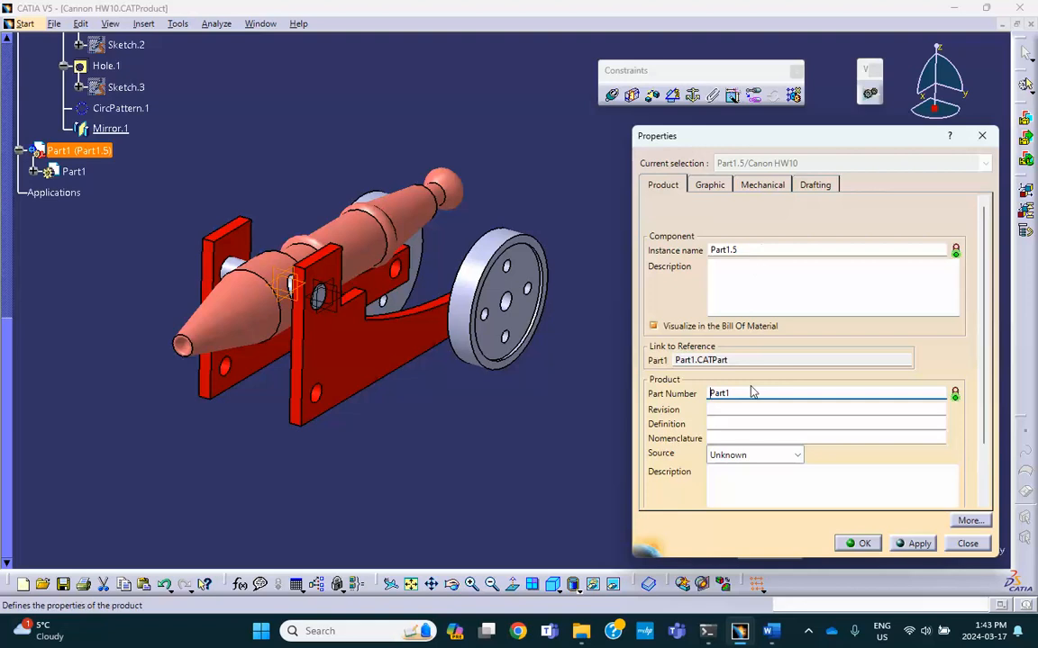
double_click(745, 393)
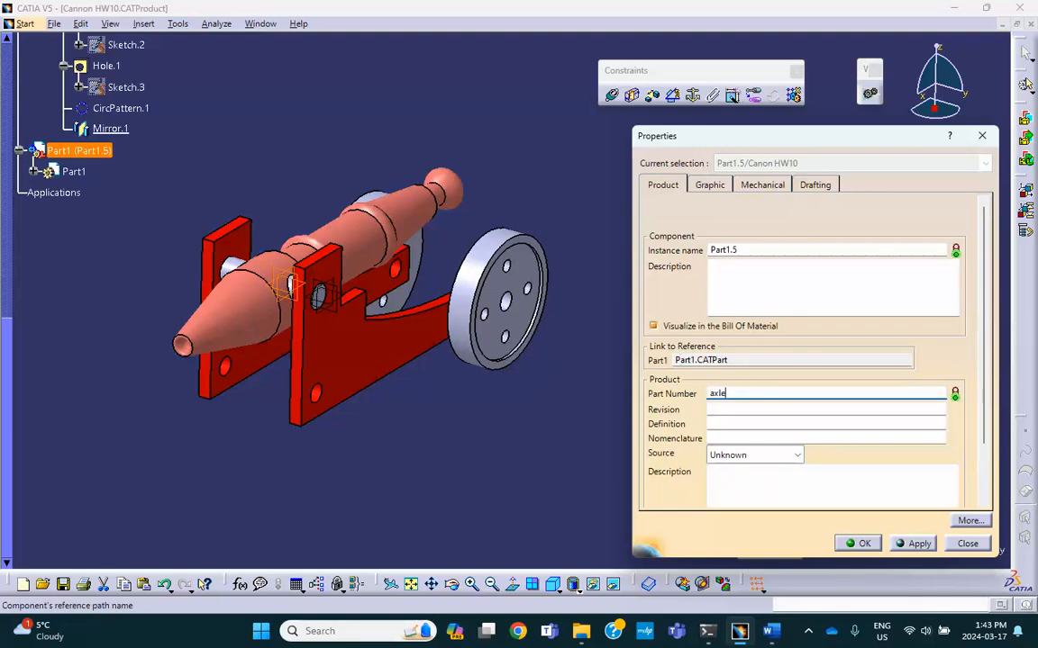
drag(746, 252, 635, 238)
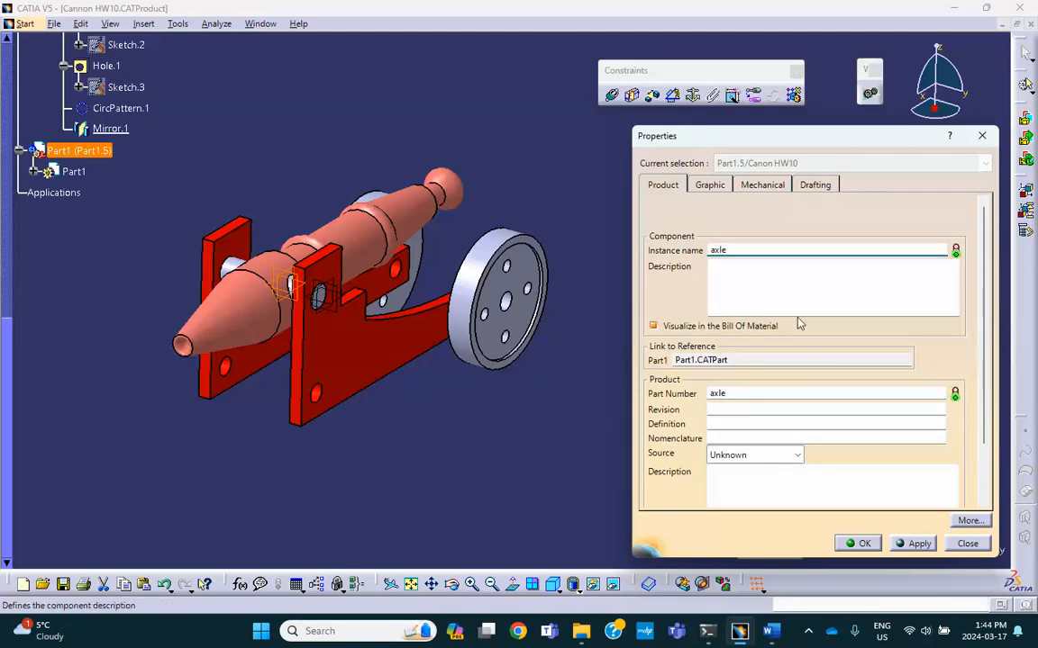
click(852, 545)
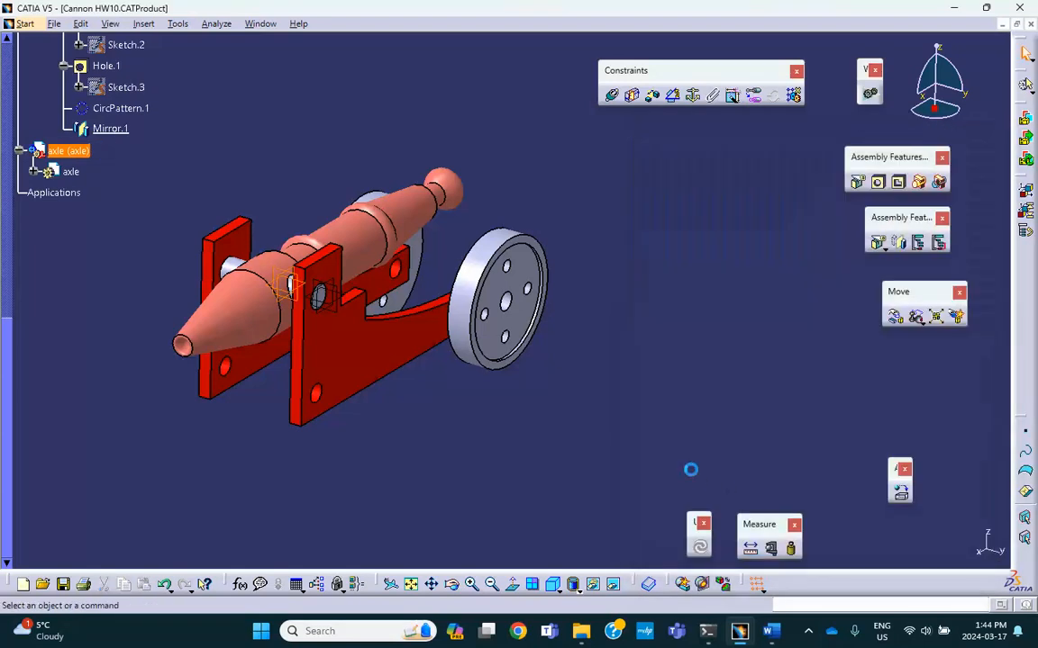
- Open the axle part for editing in Part Design
double_click(70, 171)
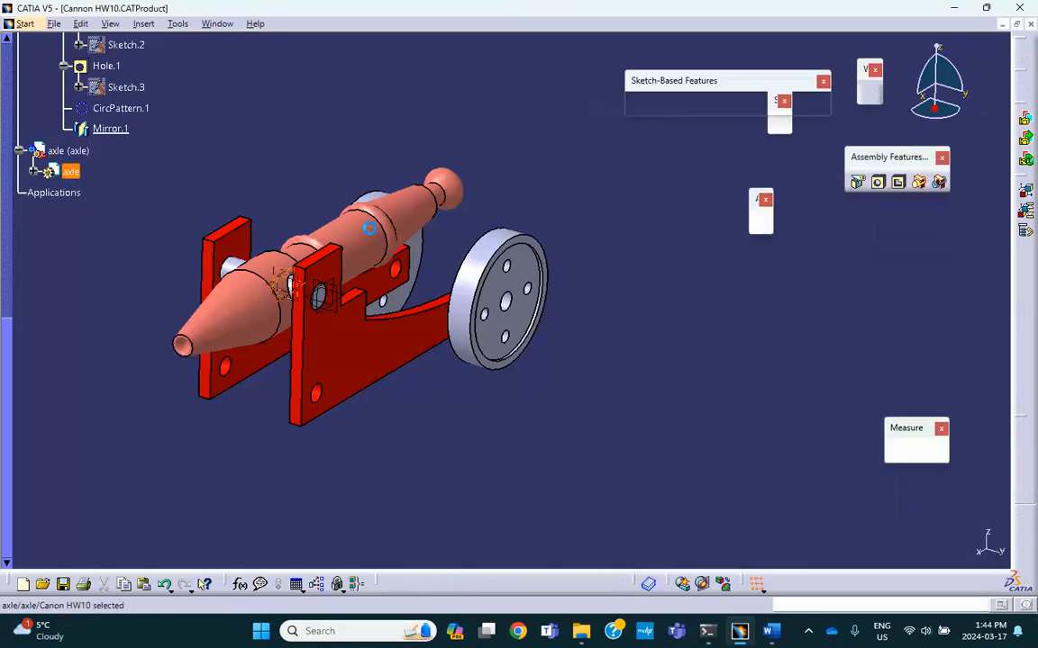
middle_drag(444, 176, 435, 105)
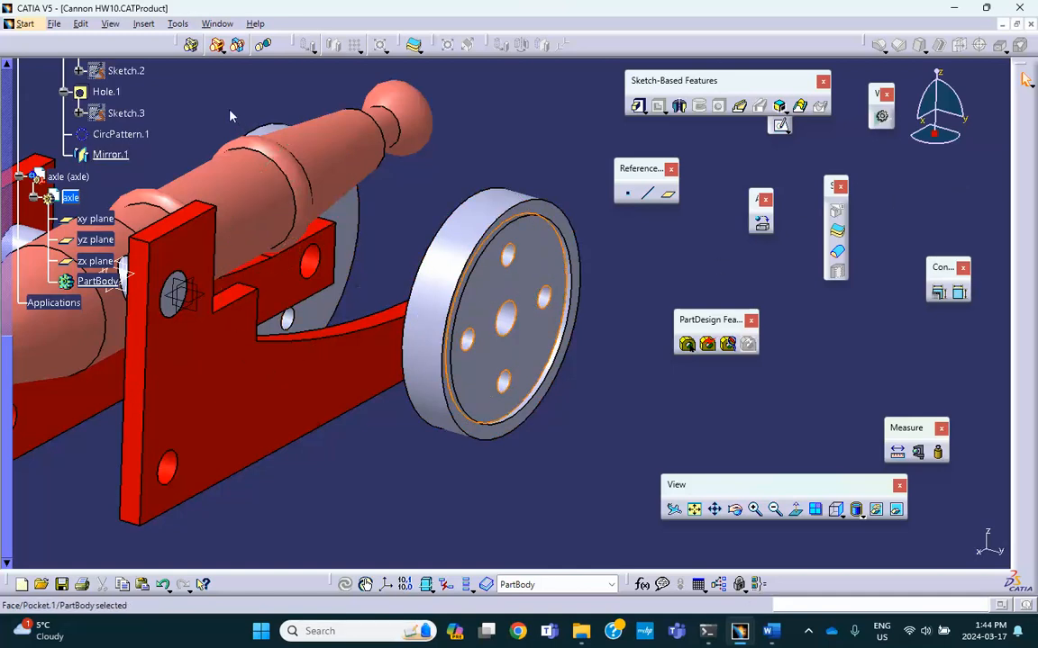
middle_drag(400, 238, 467, 324)
middle_click(382, 335)
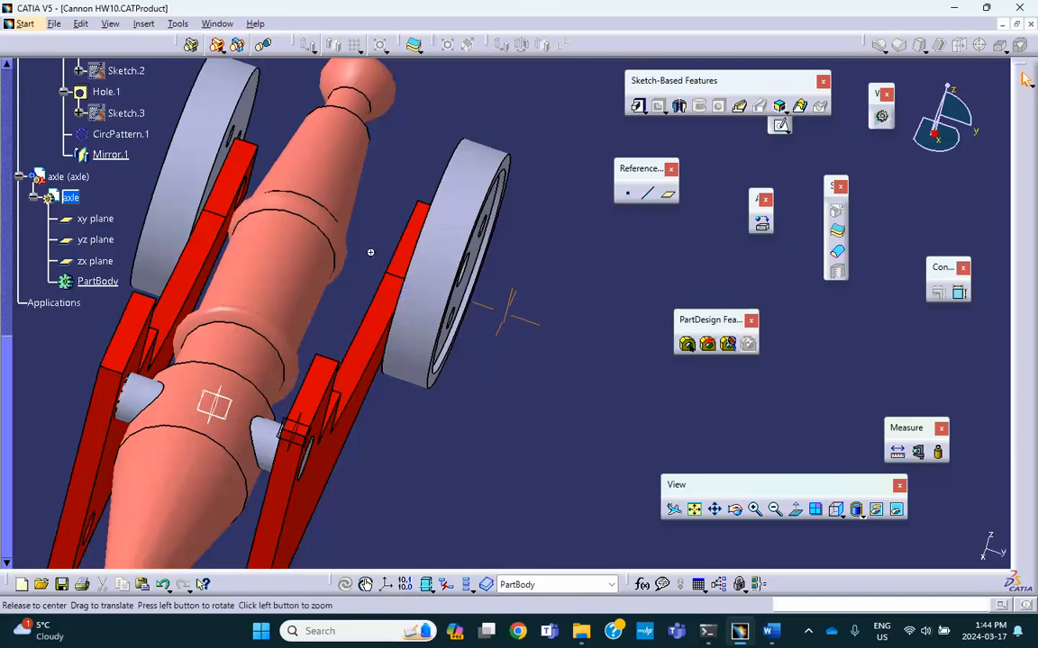
- Try to project the wheel's centre bore into a sketch on the axle part's zx plane
click(97, 262)
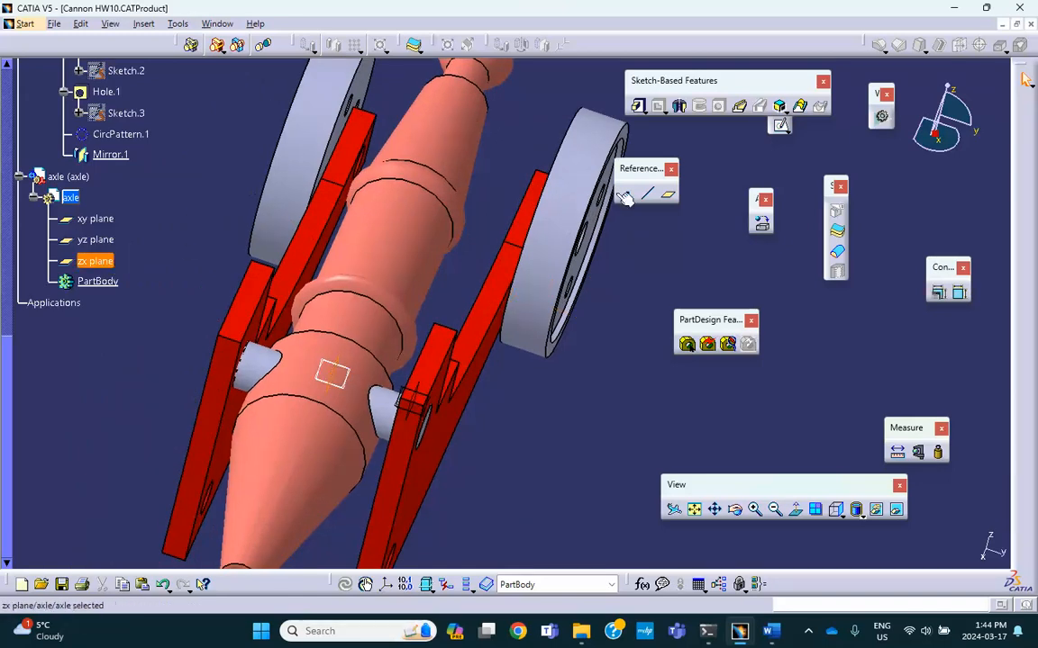
click(780, 125)
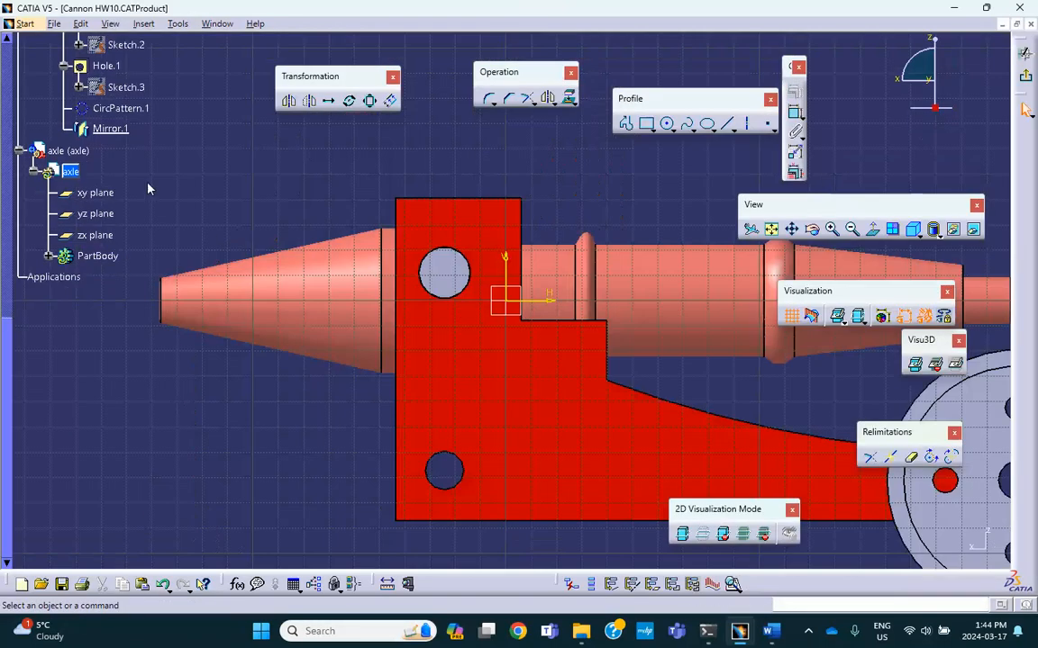
middle_drag(484, 209, 88, 159)
middle_drag(461, 241, 390, 196)
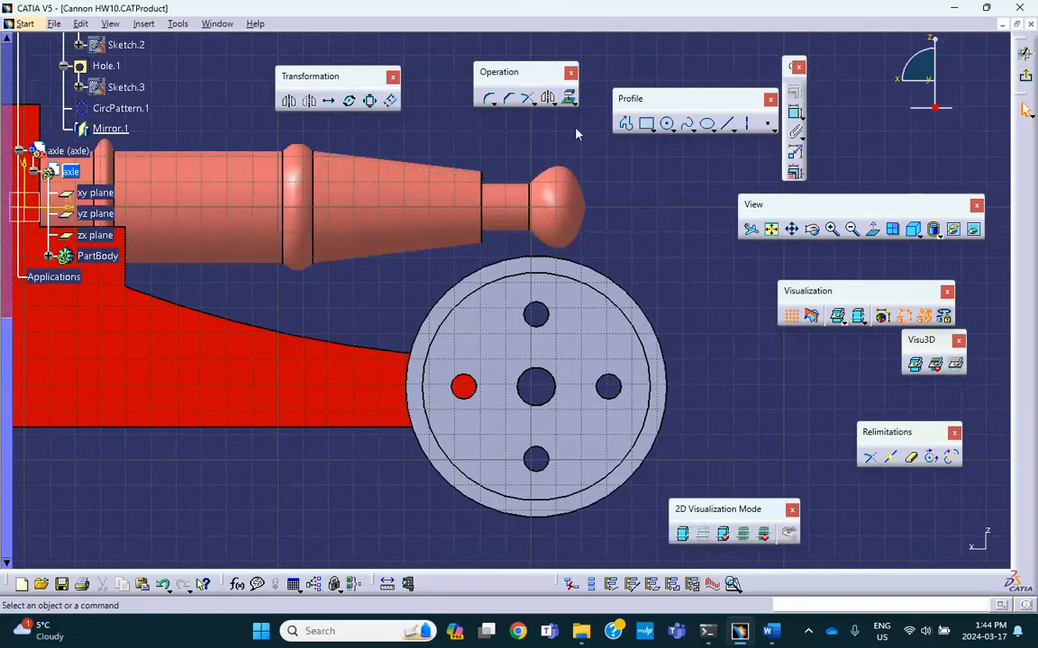
click(568, 100)
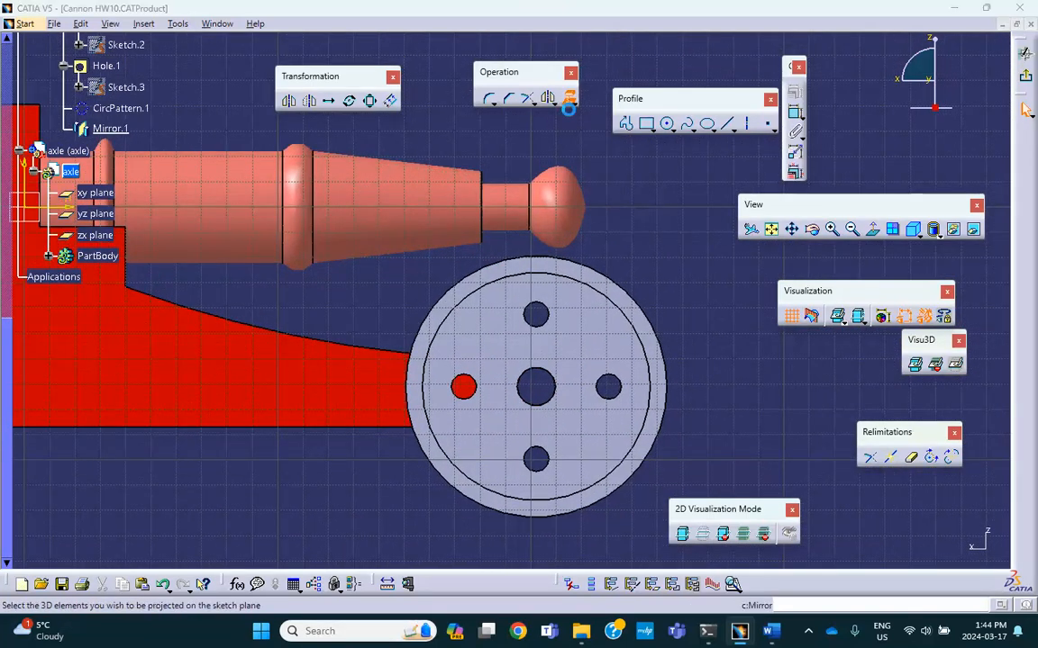
click(559, 386)
click(1025, 108)
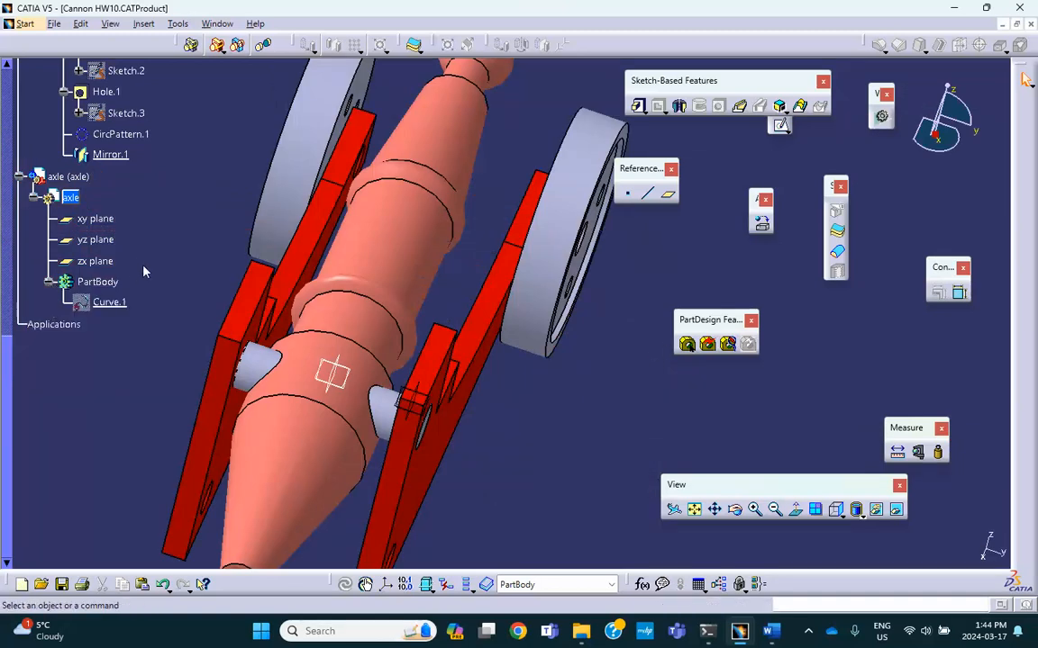
- Delete the leftover imported curve from the axle's PartBody
middle_drag(449, 300, 192, 259)
right_click(121, 303)
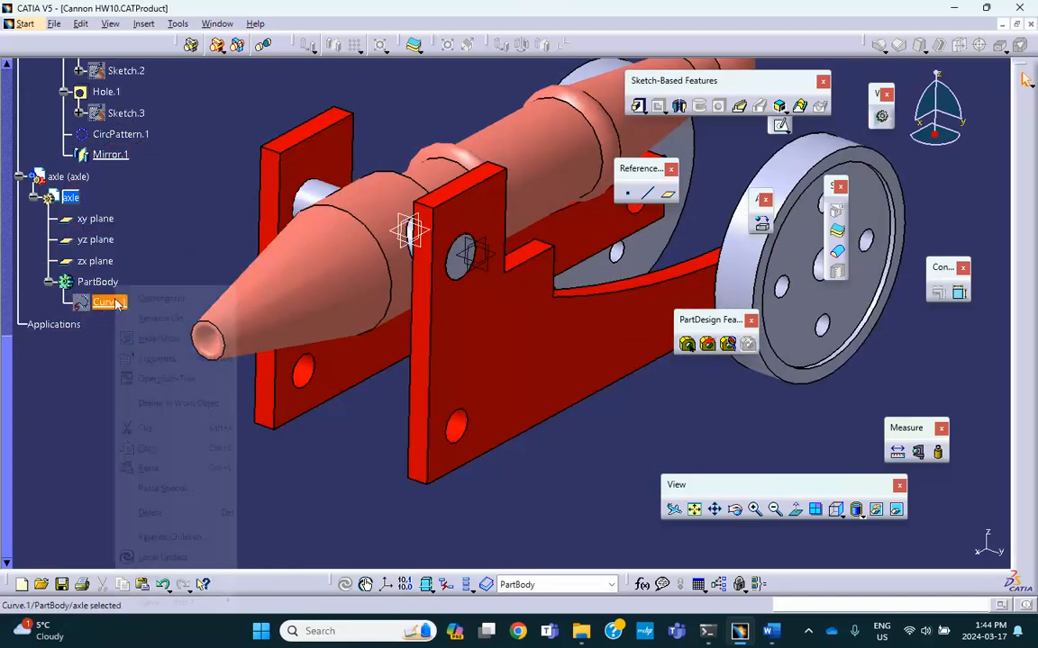
click(152, 512)
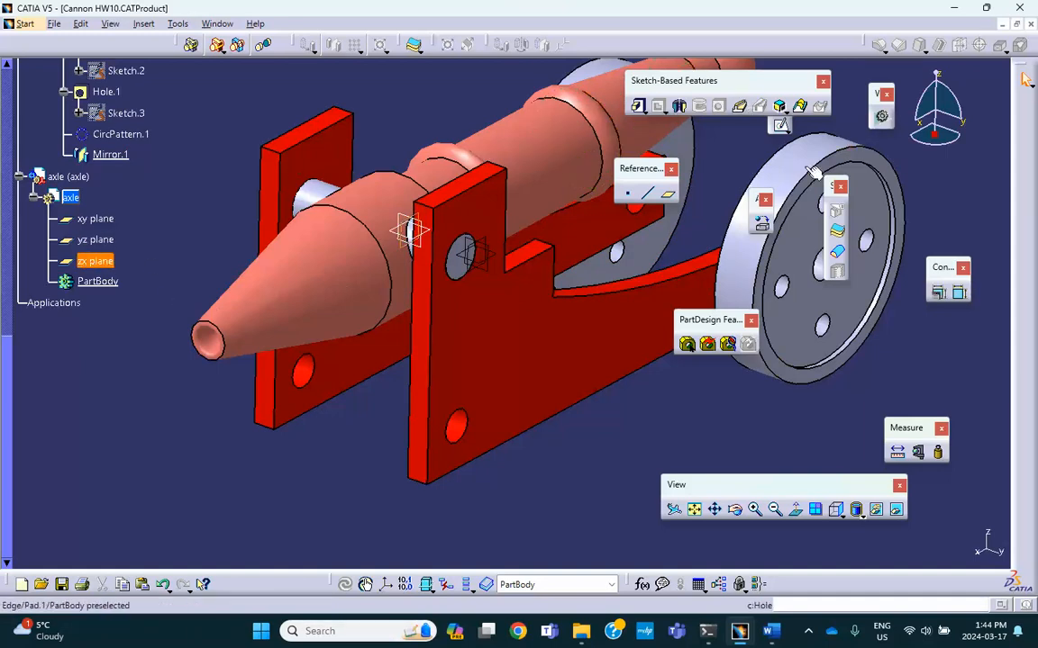
- Sketch the axle profile on the axle part's zx plane by projecting the edge of the wheel's centre bore
click(782, 128)
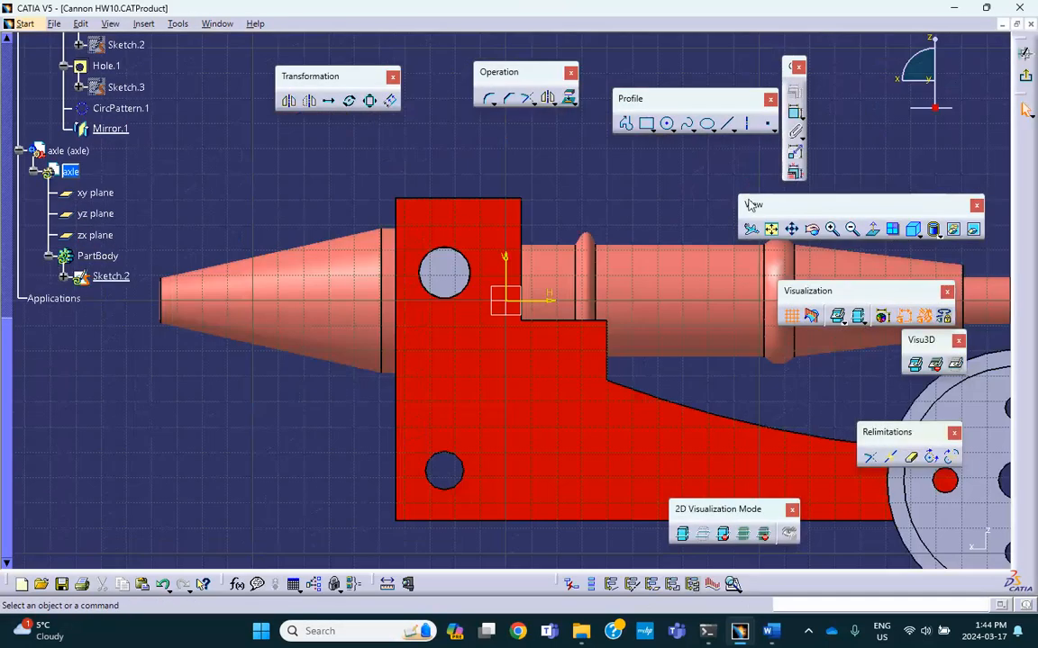
middle_drag(679, 182, 273, 213)
middle_drag(535, 291, 508, 202)
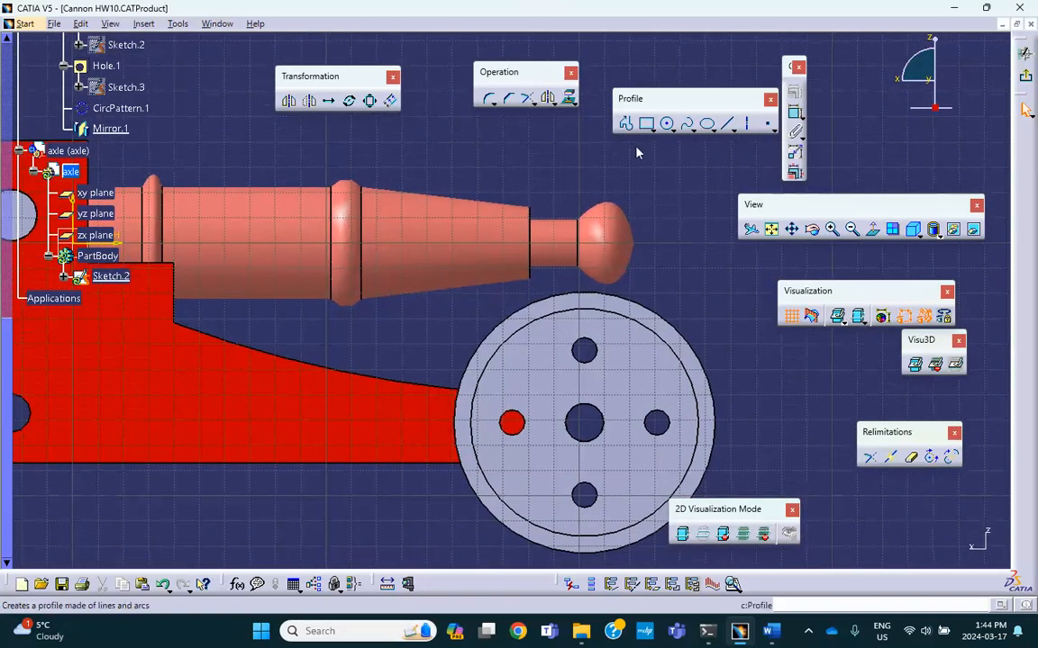
click(569, 99)
click(609, 418)
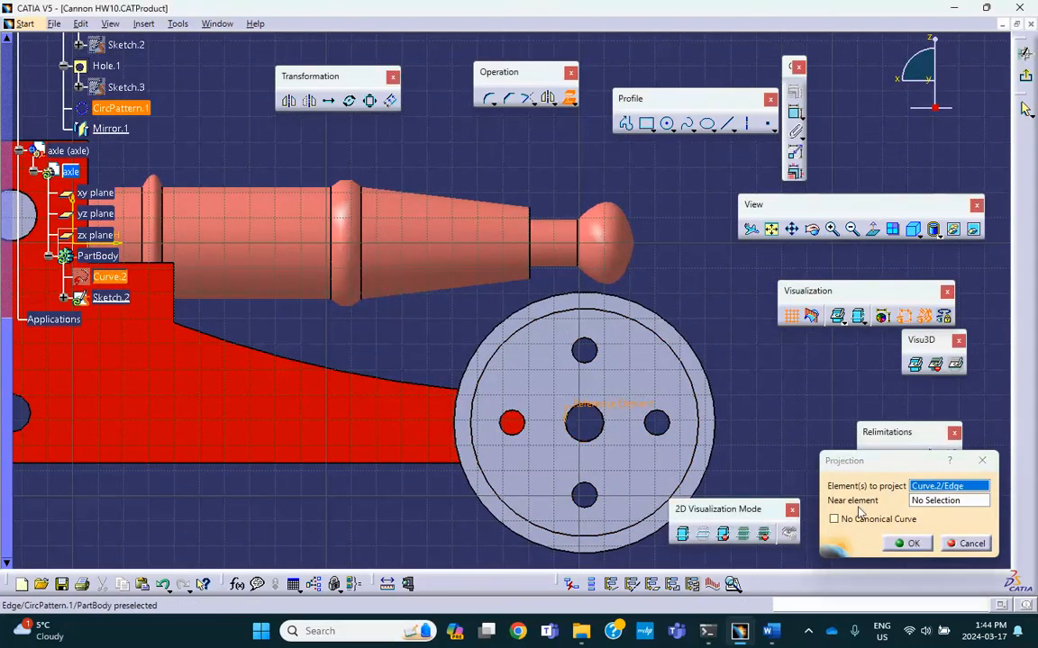
click(907, 543)
click(403, 358)
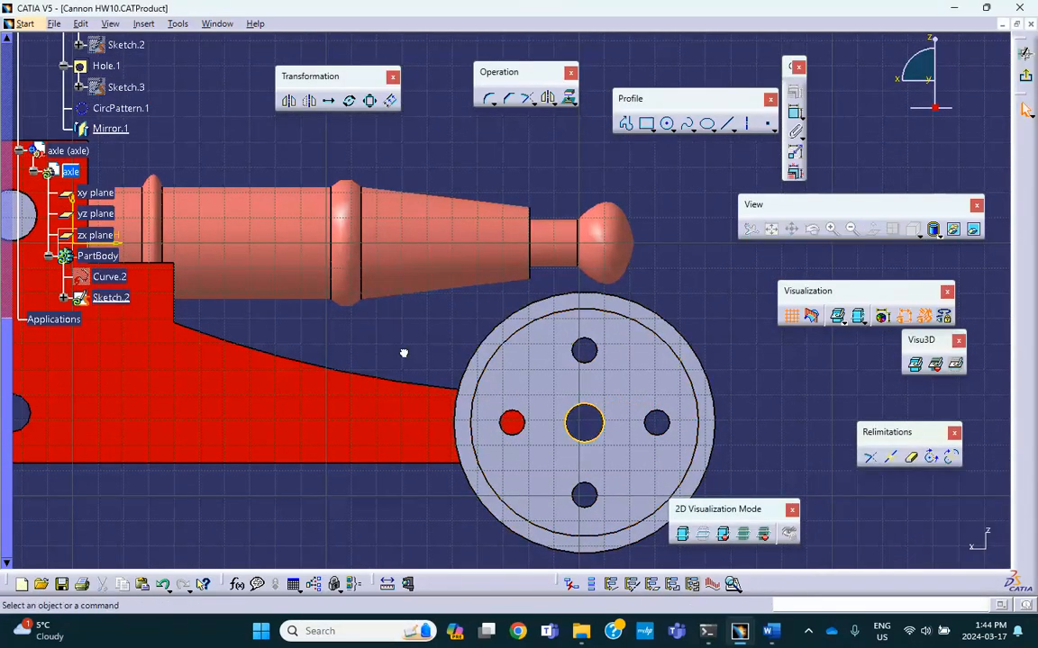
click(1025, 79)
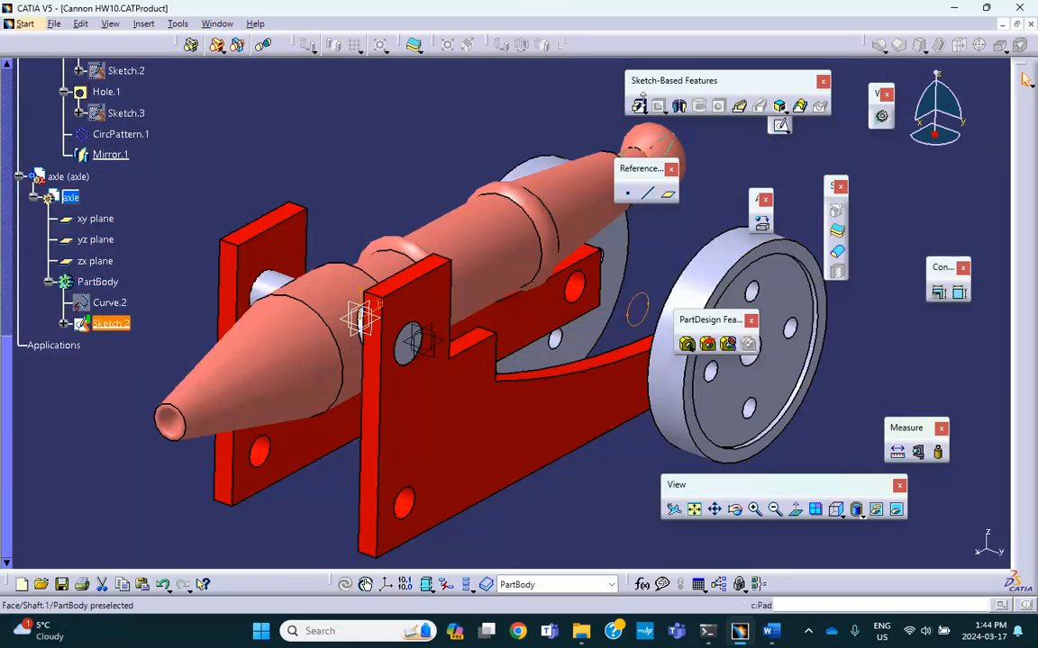
click(639, 106)
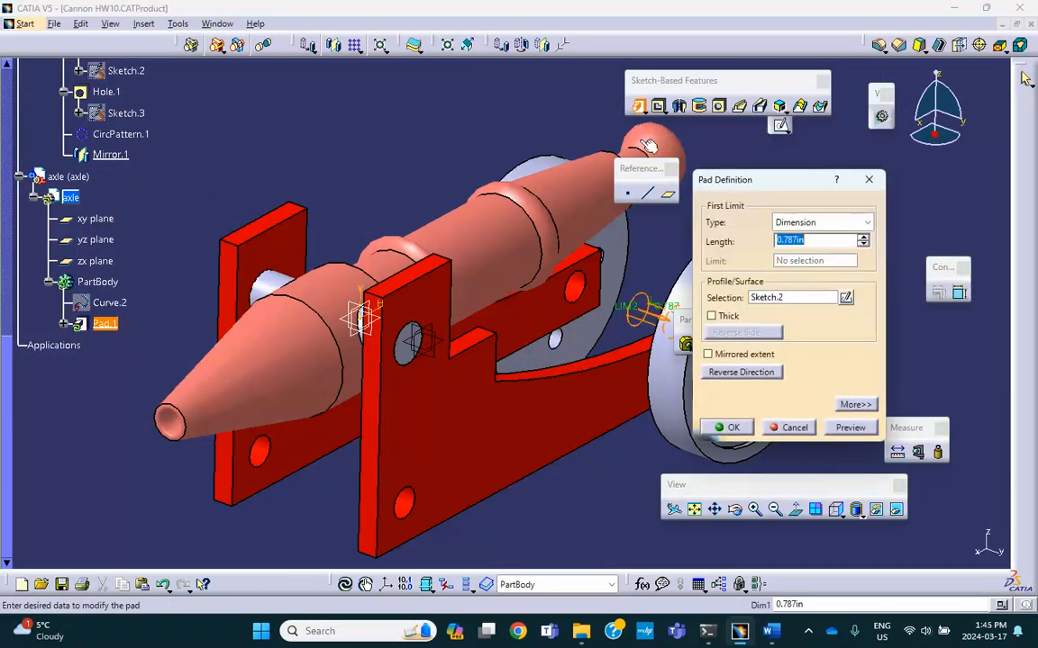
middle_drag(628, 227, 480, 177)
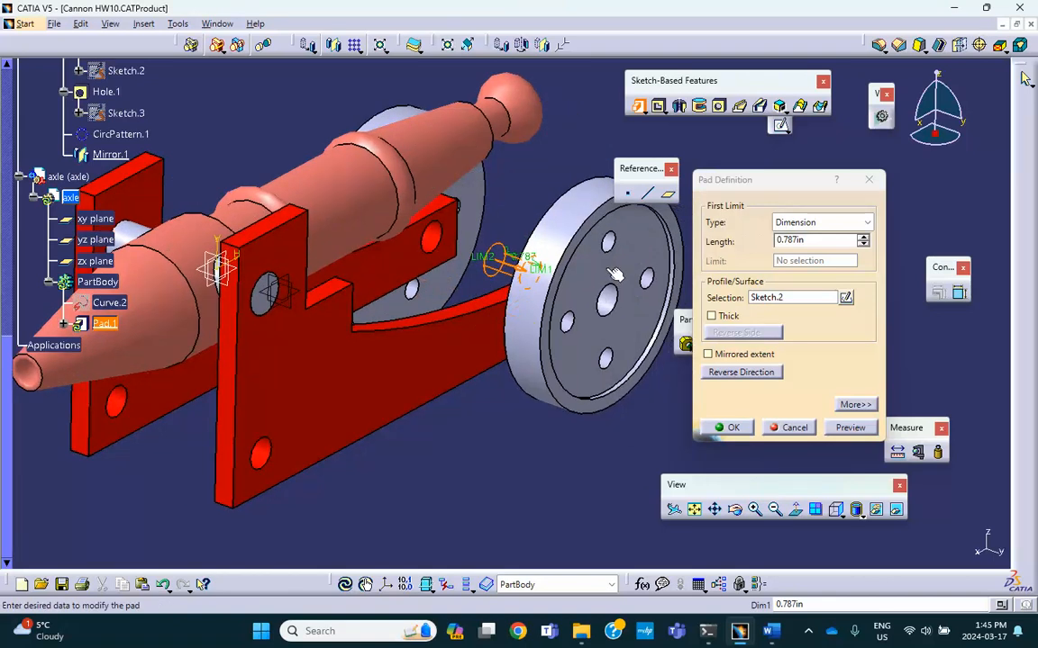
click(708, 355)
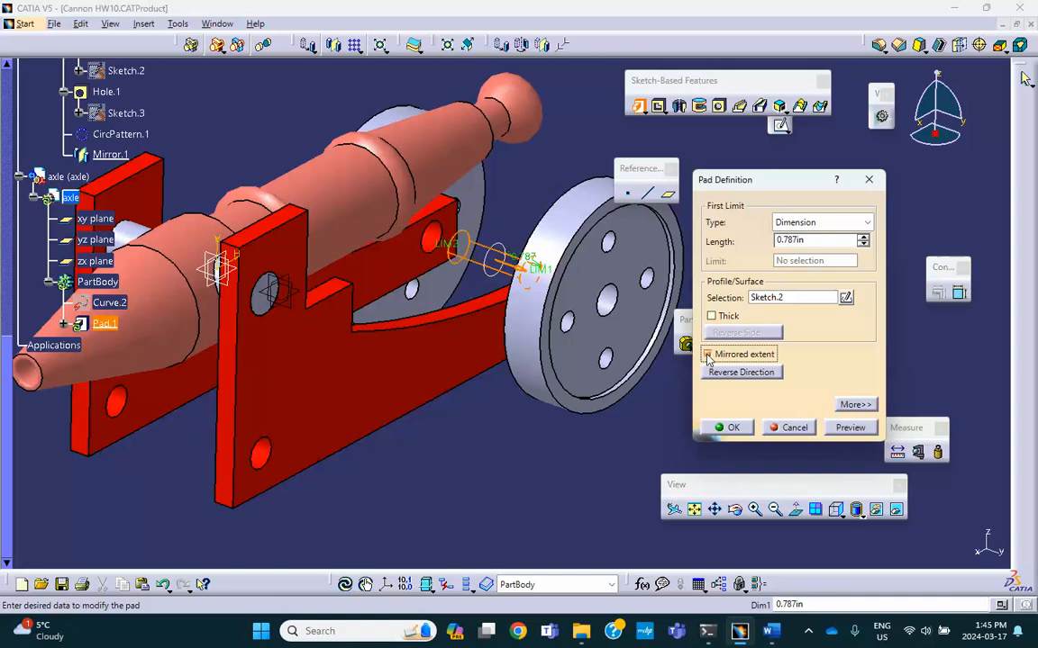
click(811, 223)
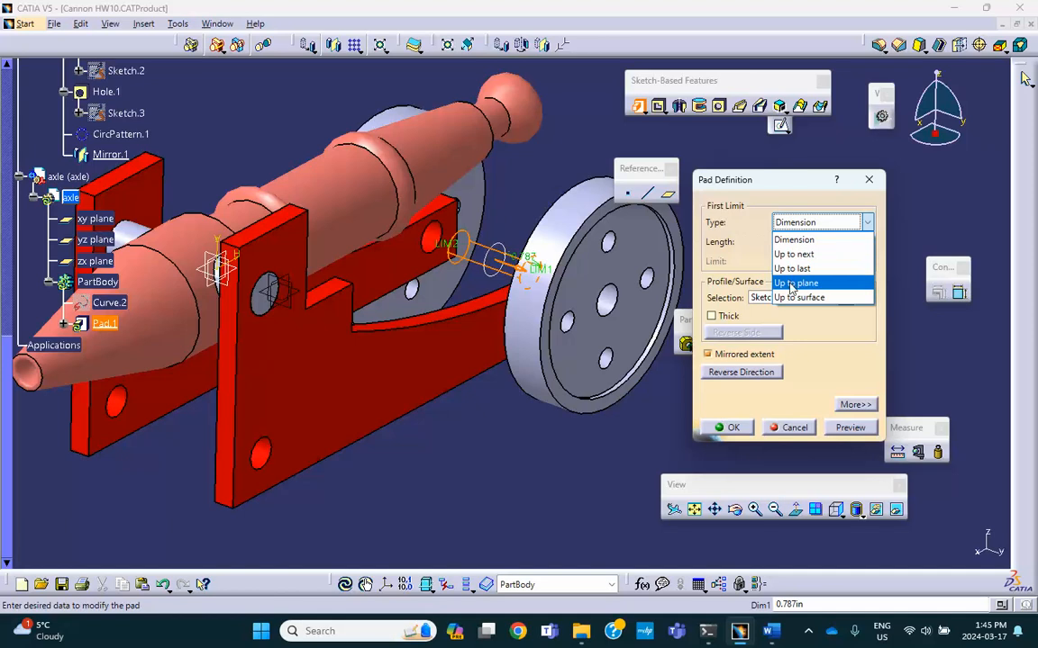
click(795, 283)
click(638, 321)
middle_drag(679, 393, 360, 310)
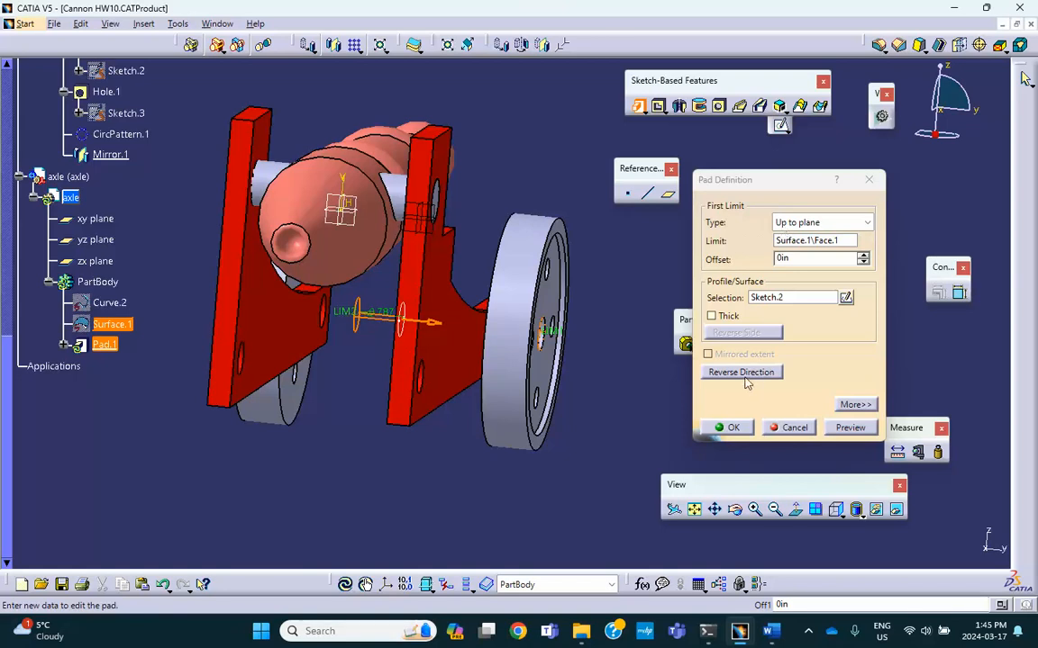
middle_drag(416, 259, 479, 327)
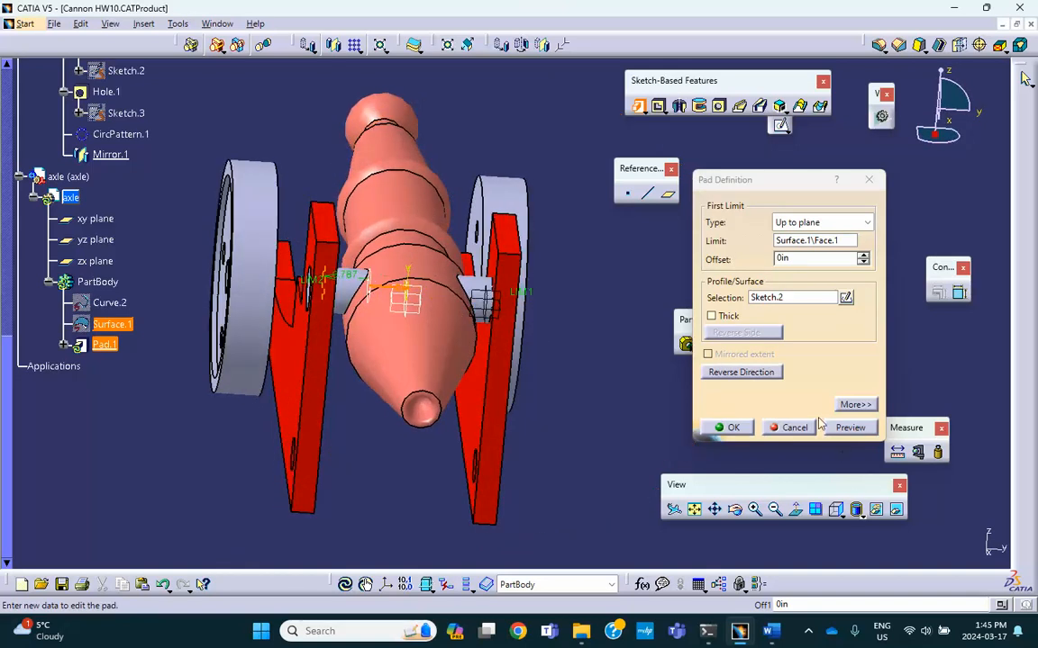
click(792, 427)
- Extrude the axle profile with Pad, limiting it up to the plane of the wheel's outer face
middle_drag(635, 319, 541, 376)
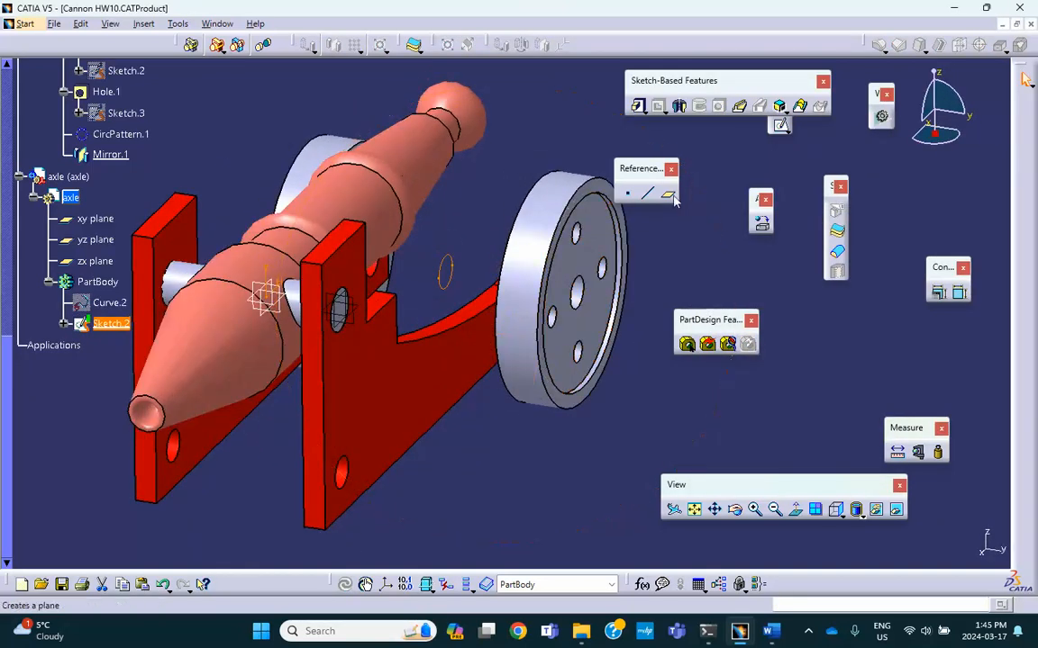
click(639, 108)
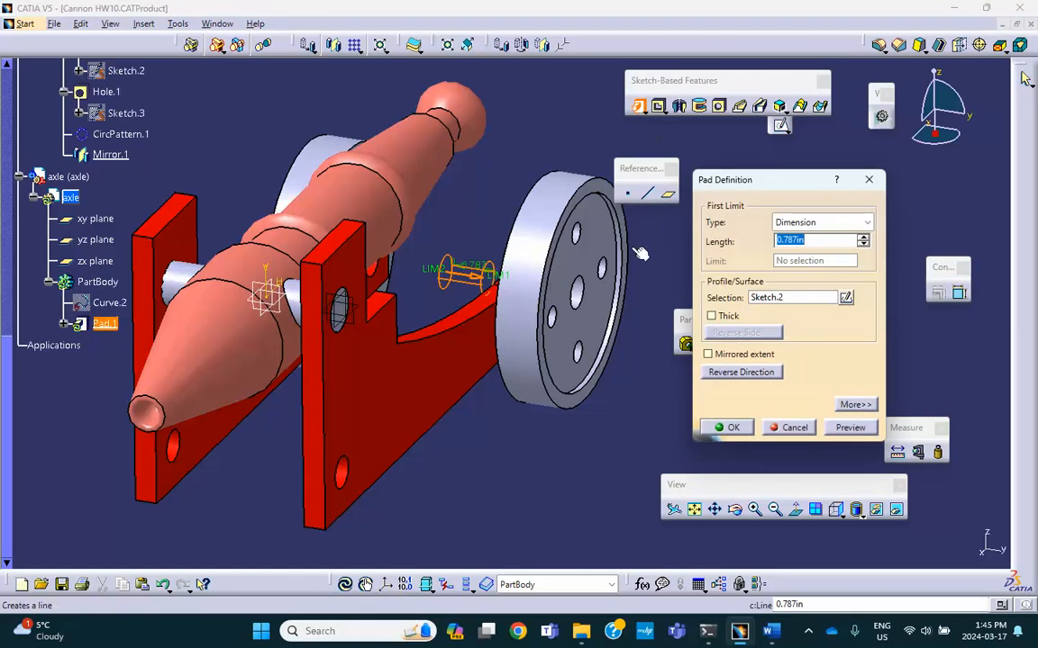
click(810, 222)
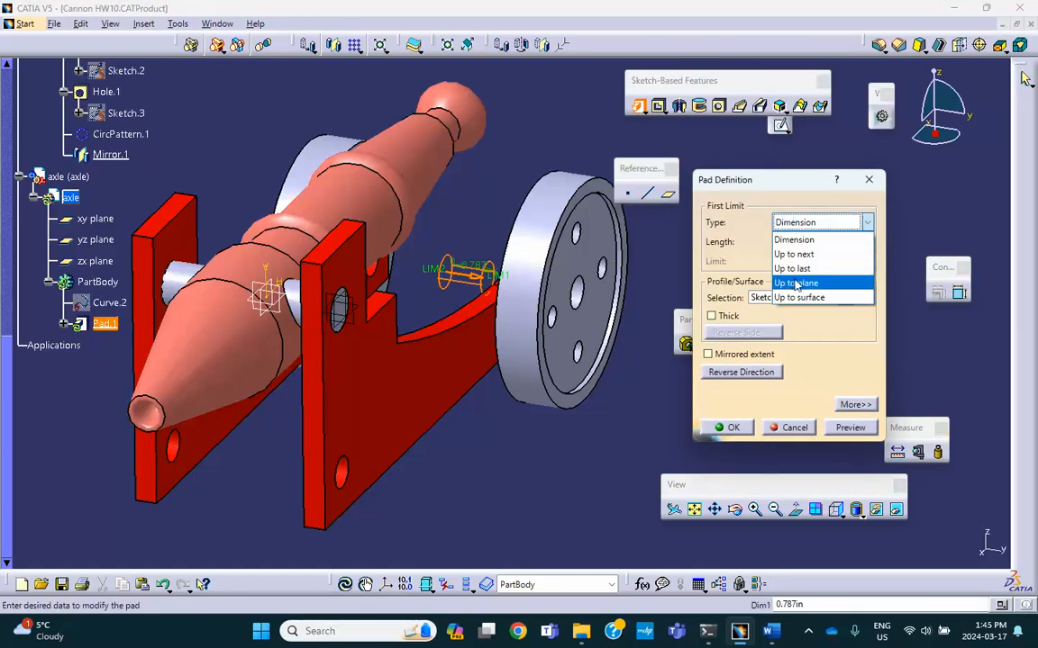
click(796, 283)
click(581, 233)
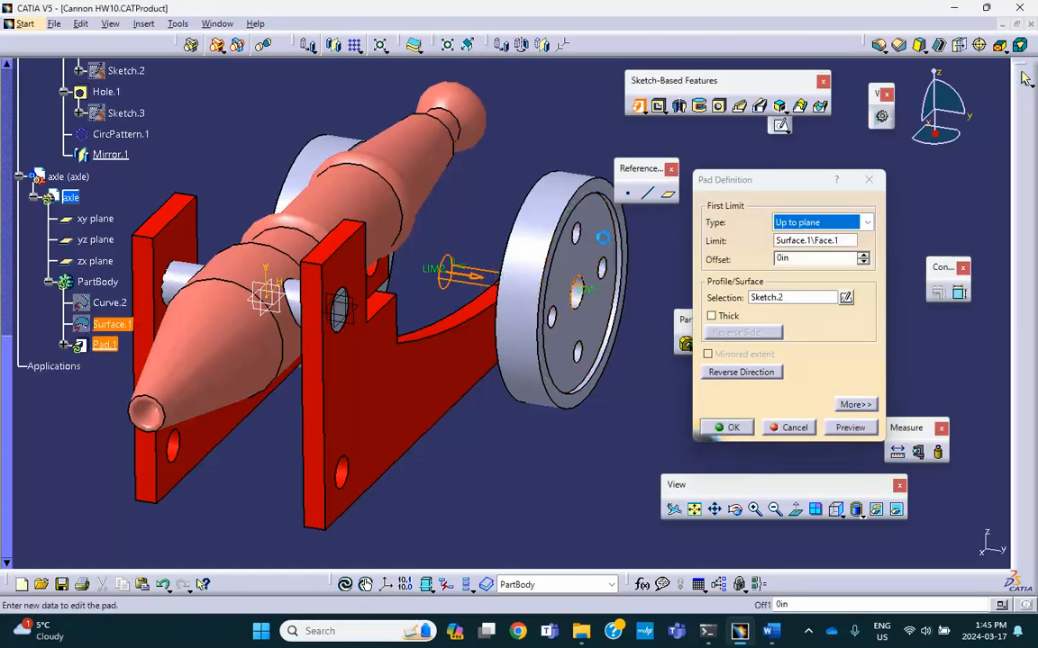
click(738, 431)
- Mirror the axle pad about its flat inner end face to extend the shaft to the opposite wheel
middle_drag(472, 302, 584, 306)
middle_drag(326, 283, 474, 229)
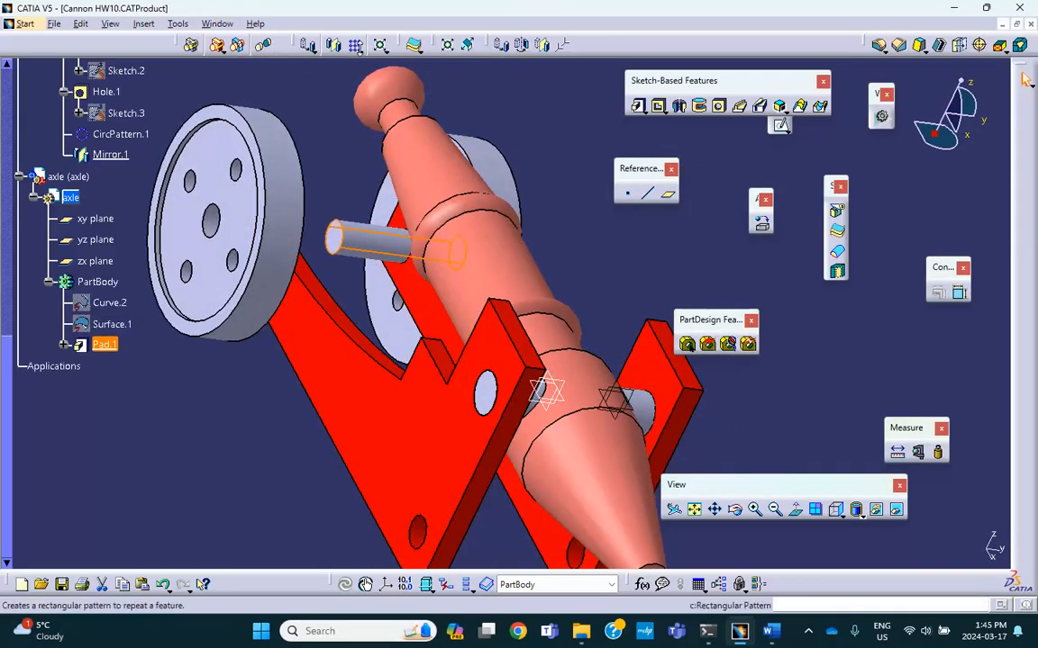
click(334, 44)
click(347, 228)
click(841, 543)
click(665, 284)
middle_drag(662, 250, 523, 234)
- Set the axle component's graphic colour to green
right_click(72, 177)
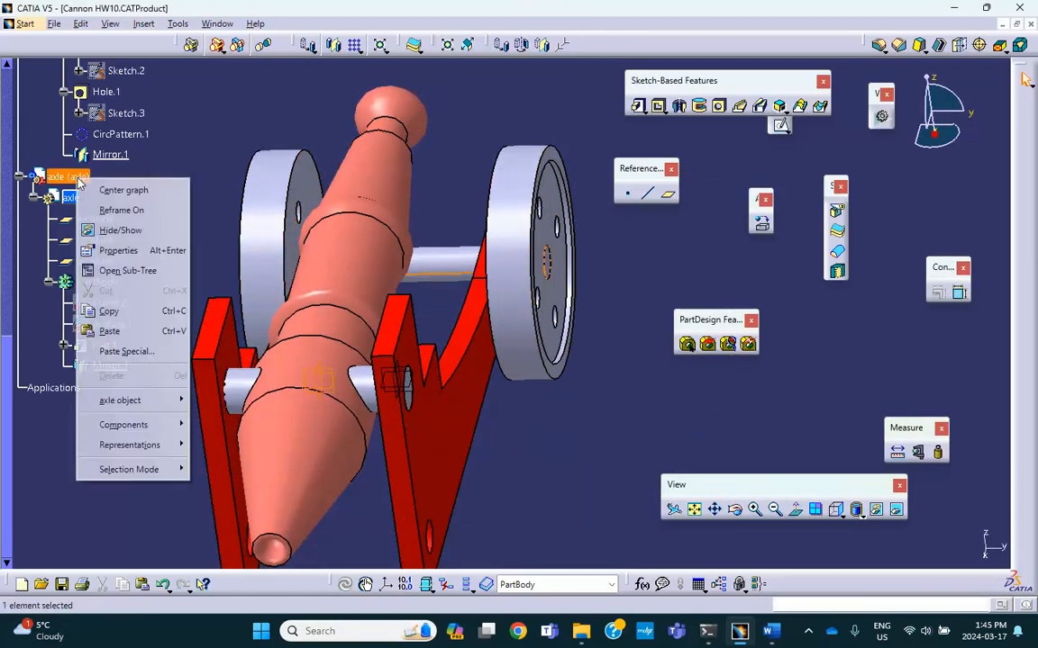
click(119, 251)
click(709, 183)
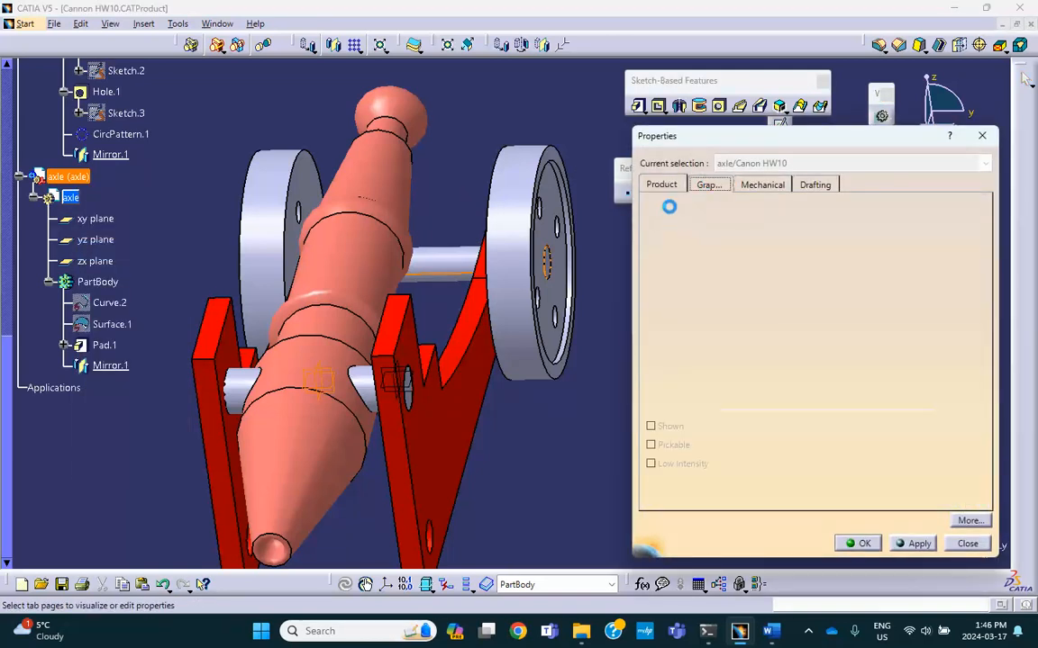
click(688, 235)
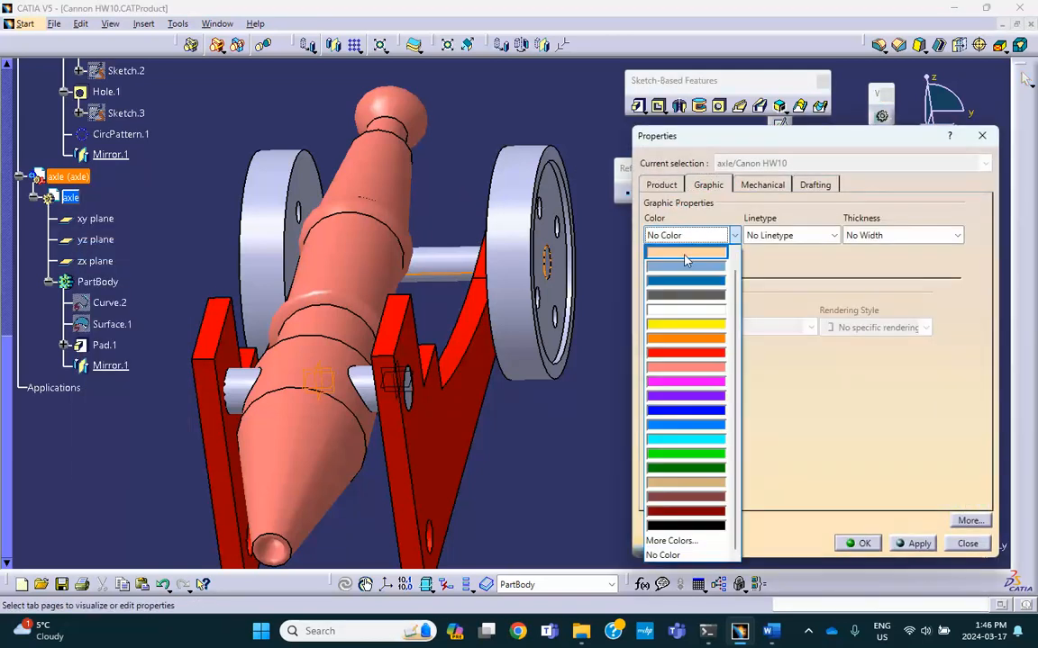
click(690, 454)
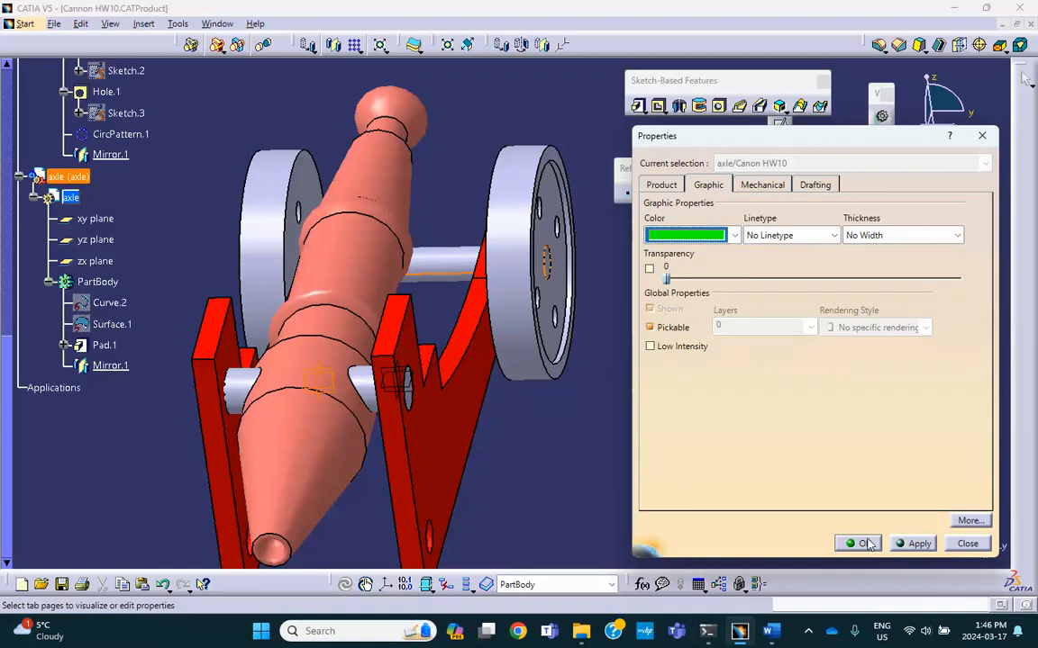
click(867, 544)
- Activate the top-level Canon HW10 product and save it together with its dependent documents
middle_drag(630, 428, 508, 387)
middle_drag(151, 201, 232, 220)
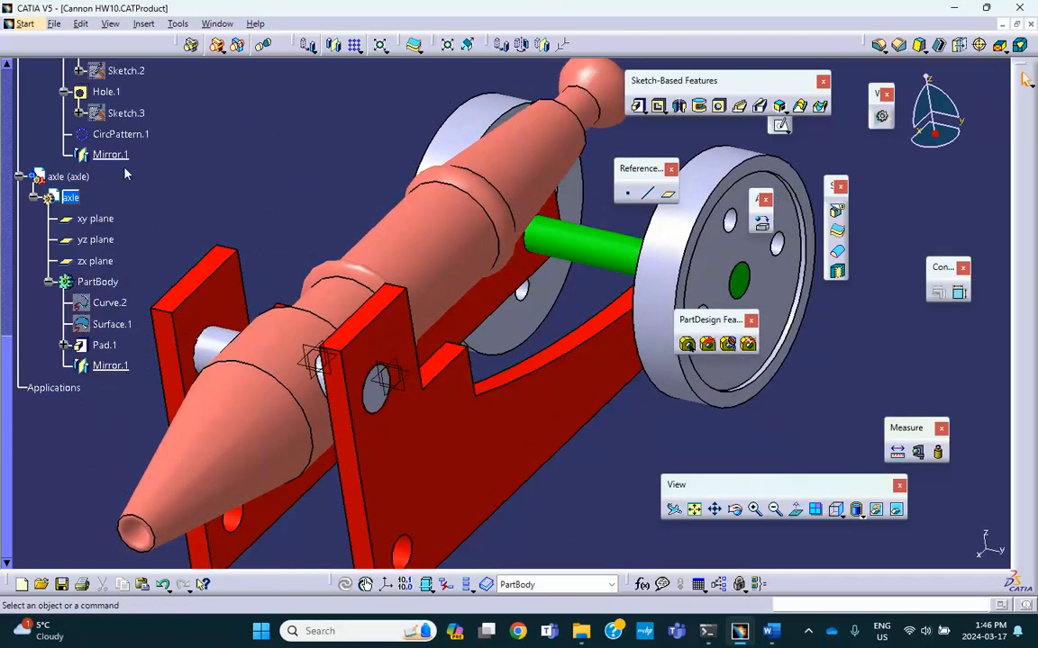
scroll(111, 148, up, 10)
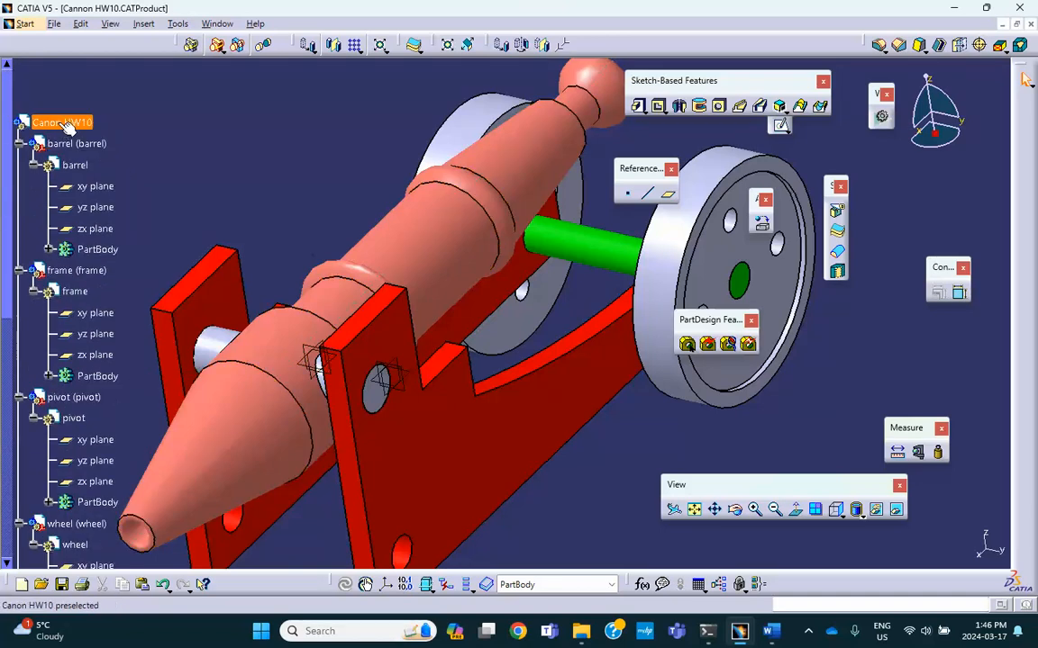
double_click(63, 123)
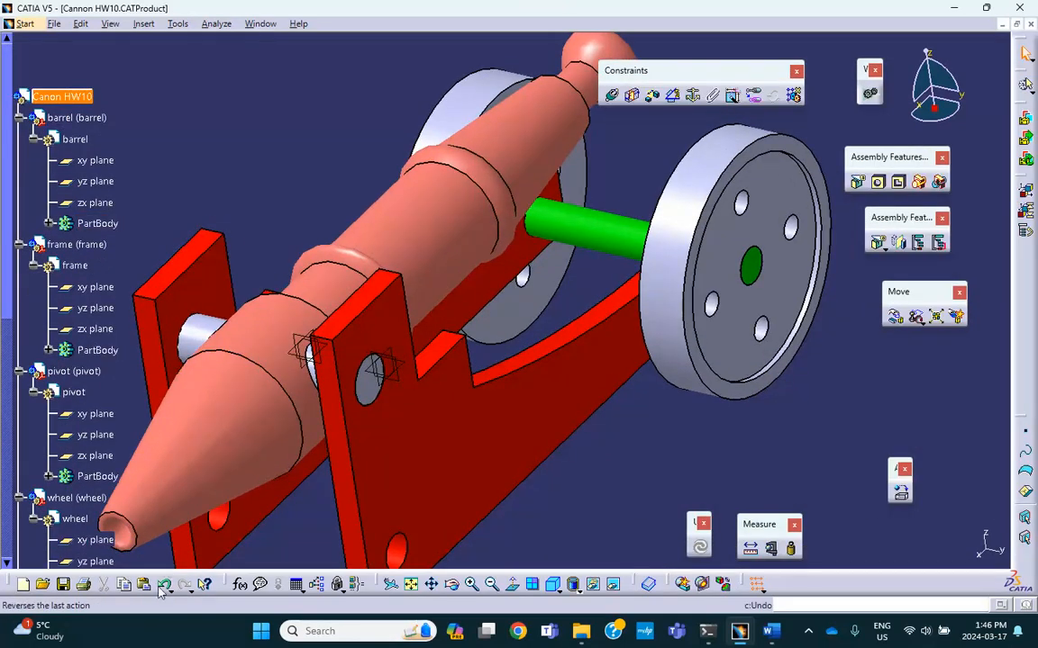
click(63, 584)
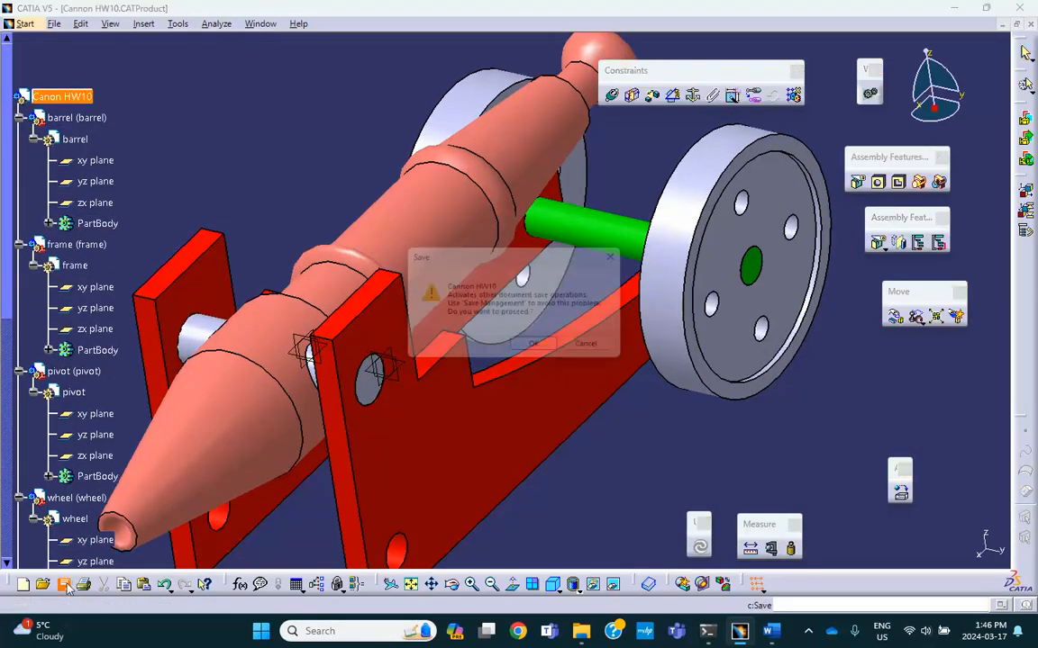
click(540, 351)
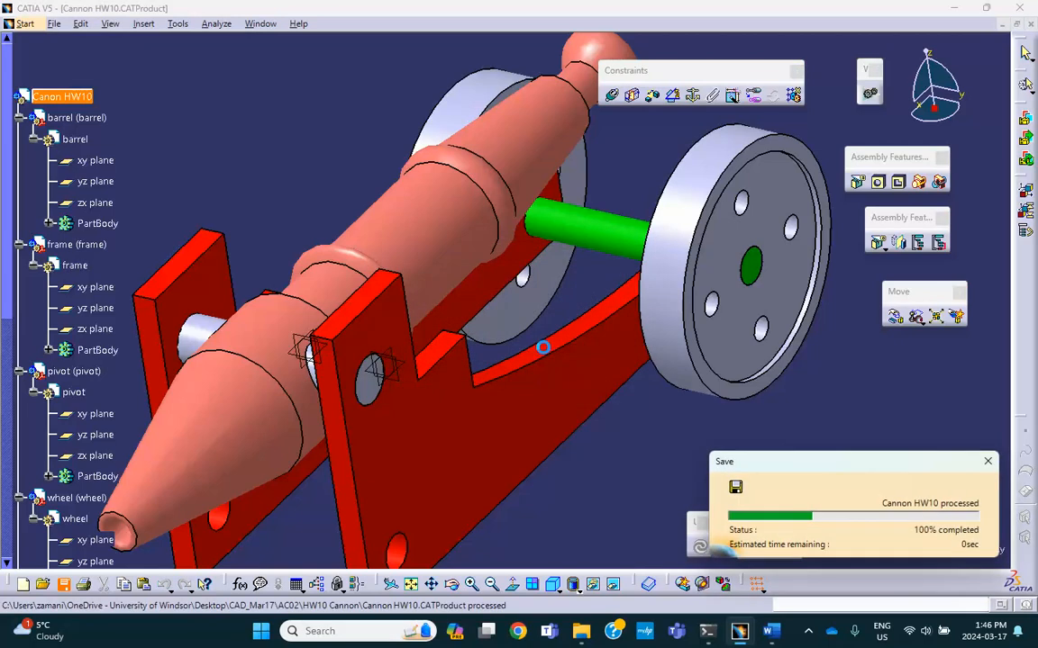
middle_drag(329, 148, 406, 131)
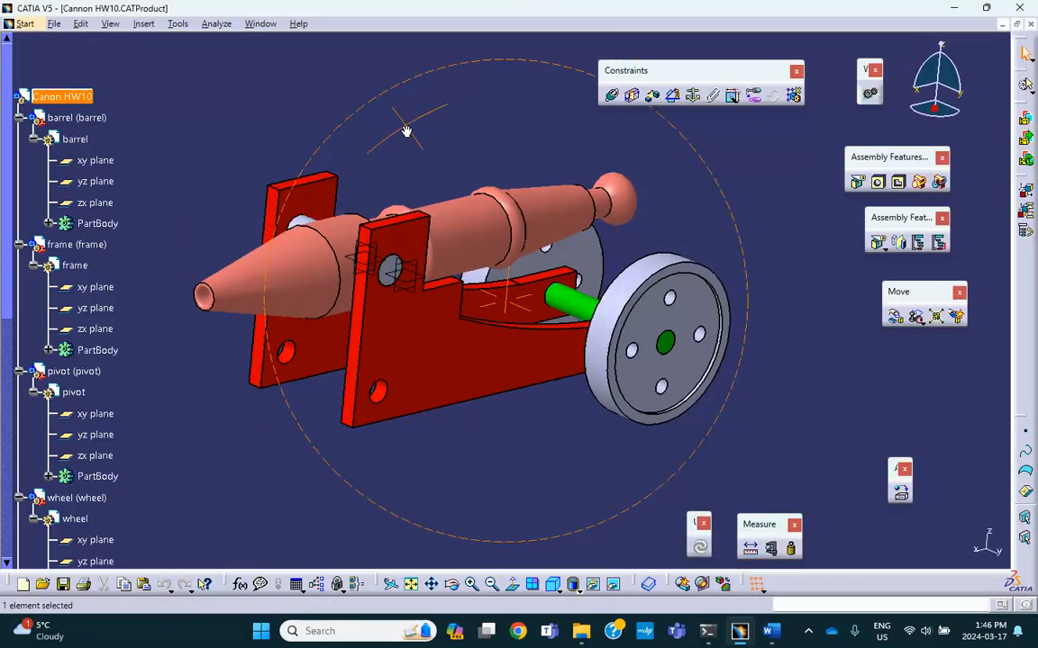
middle_drag(232, 225, 250, 240)
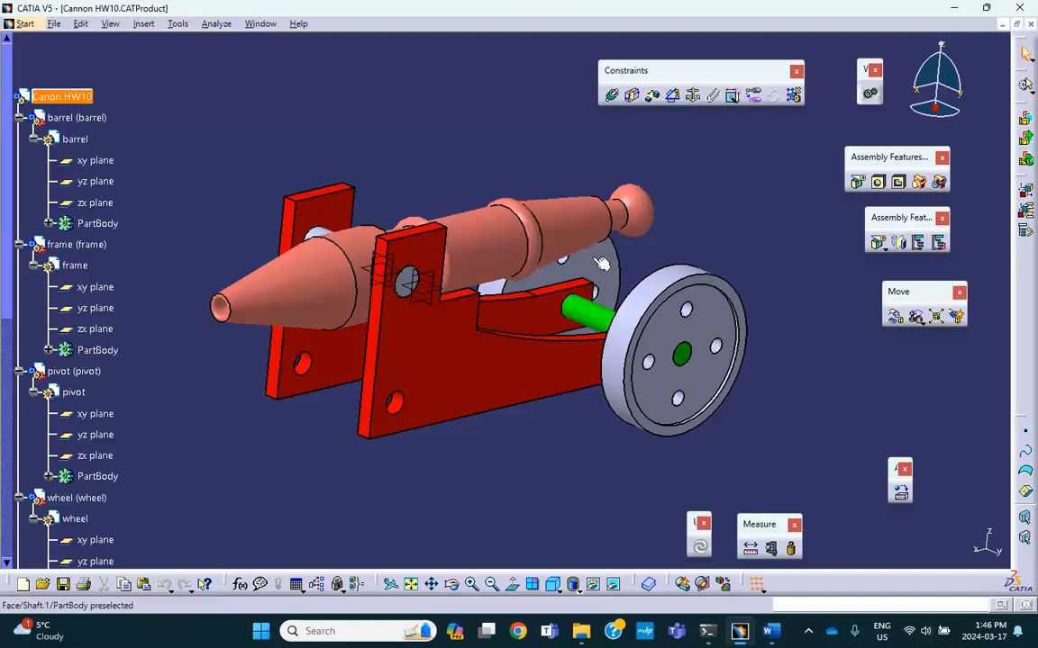
click(682, 353)
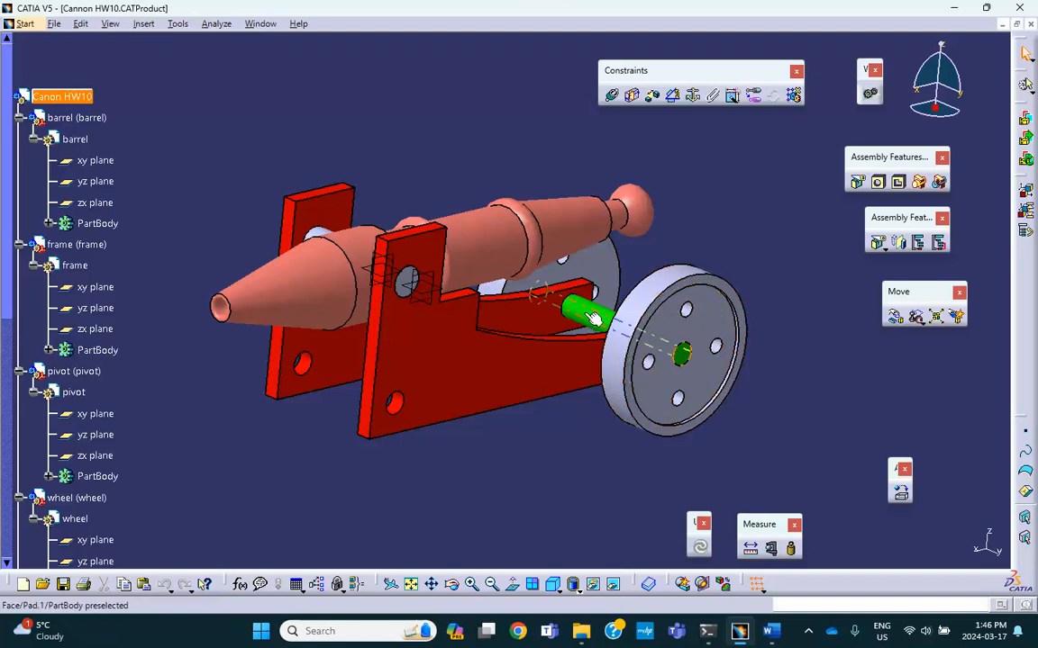
click(594, 318)
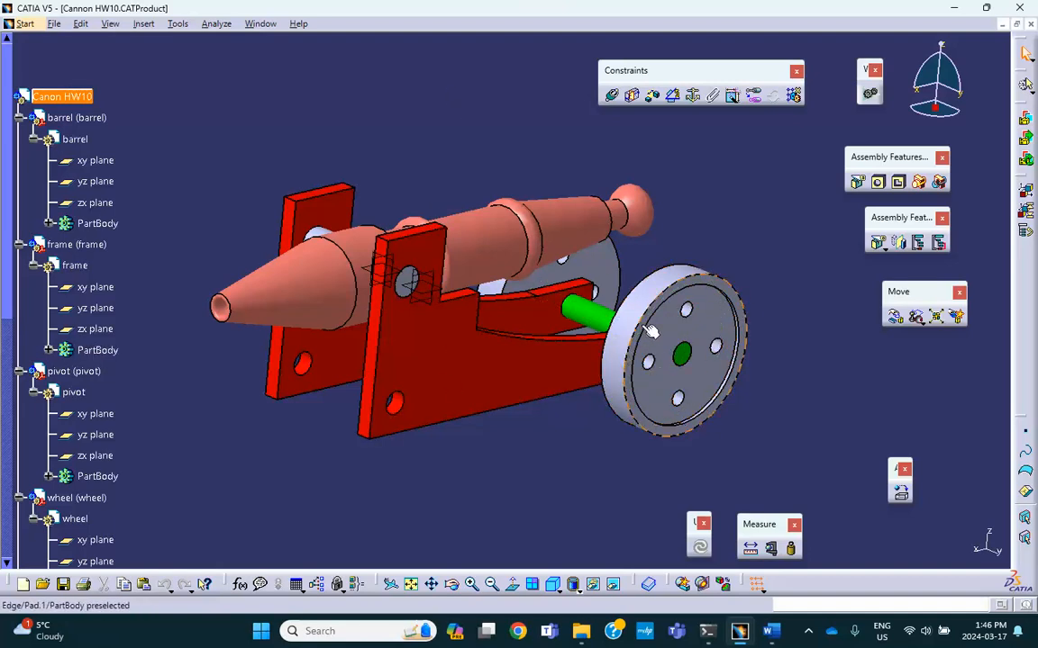
middle_drag(433, 193, 444, 259)
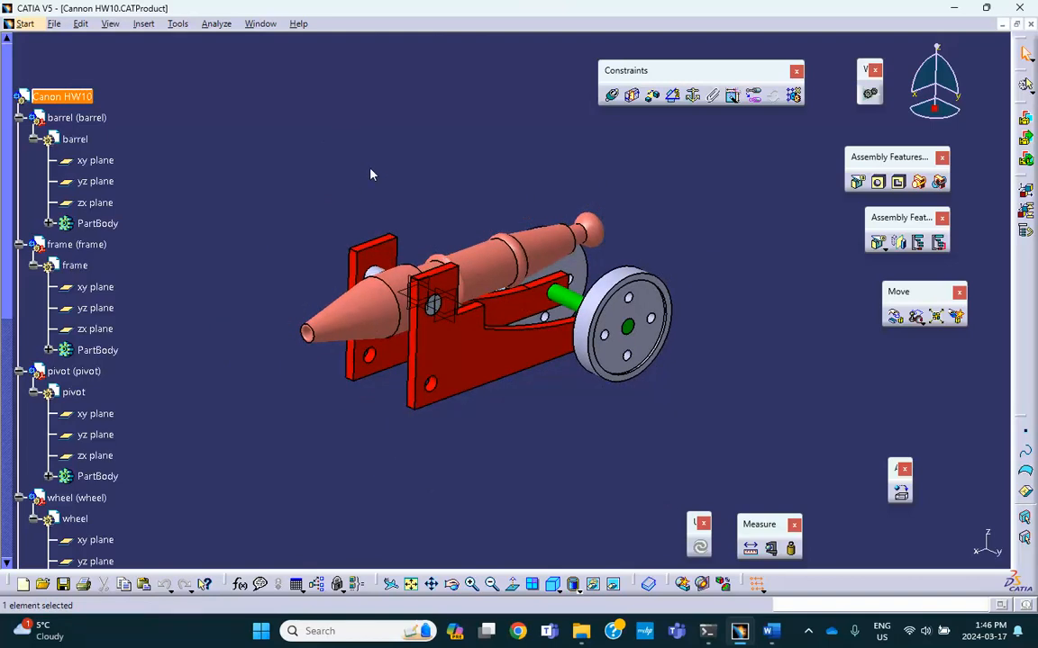
- Insert the existing axle part from the HW10 Cannon folder as a second instance in the Canon HW10 product
click(146, 25)
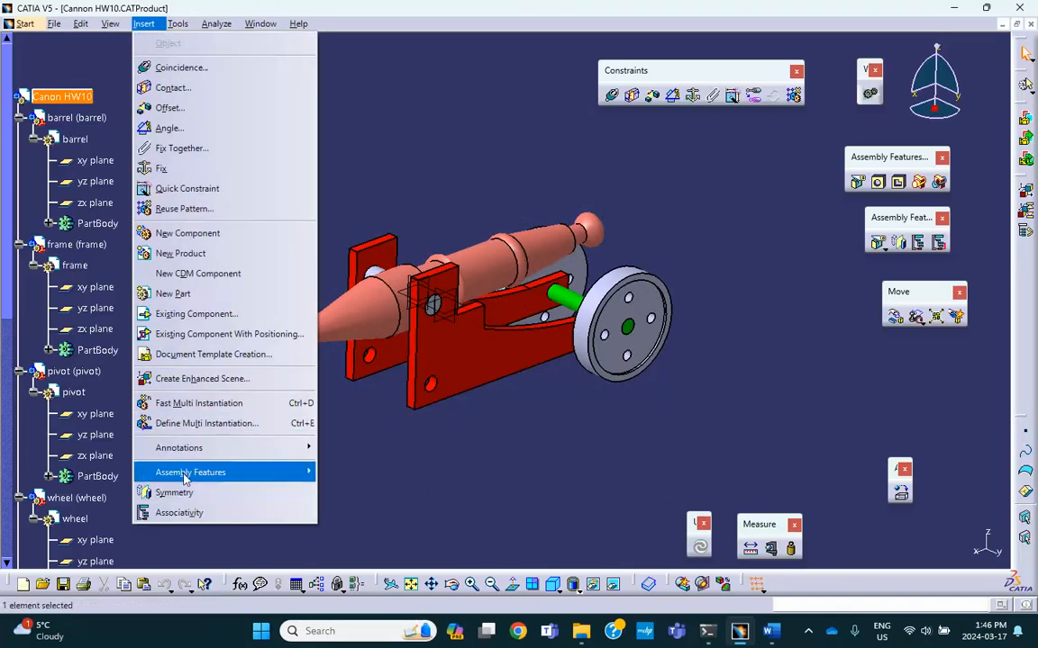
click(208, 314)
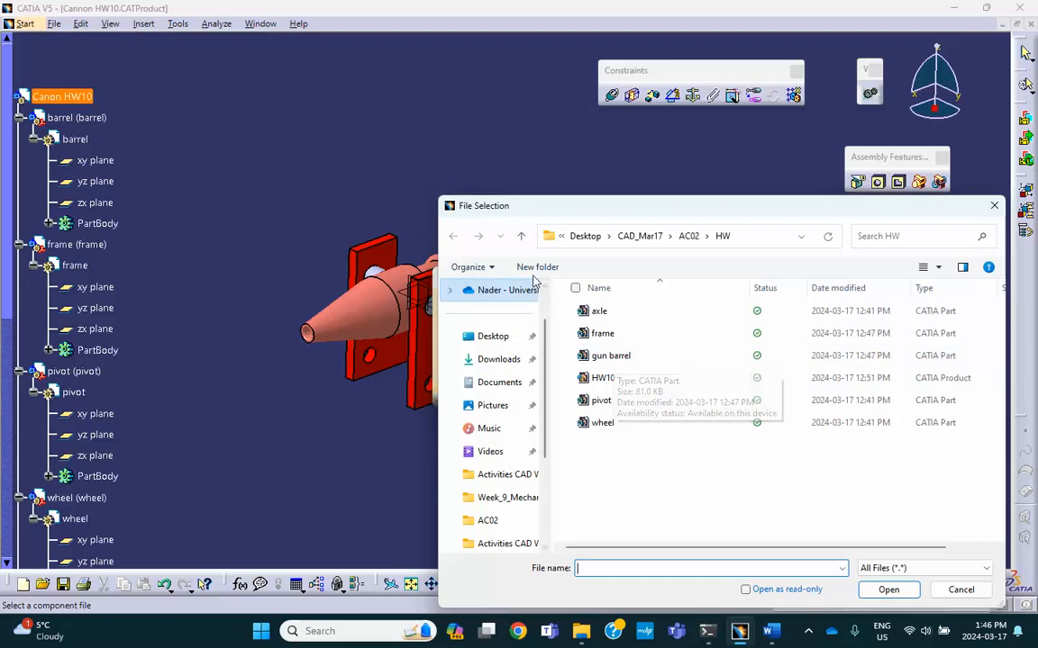
click(520, 236)
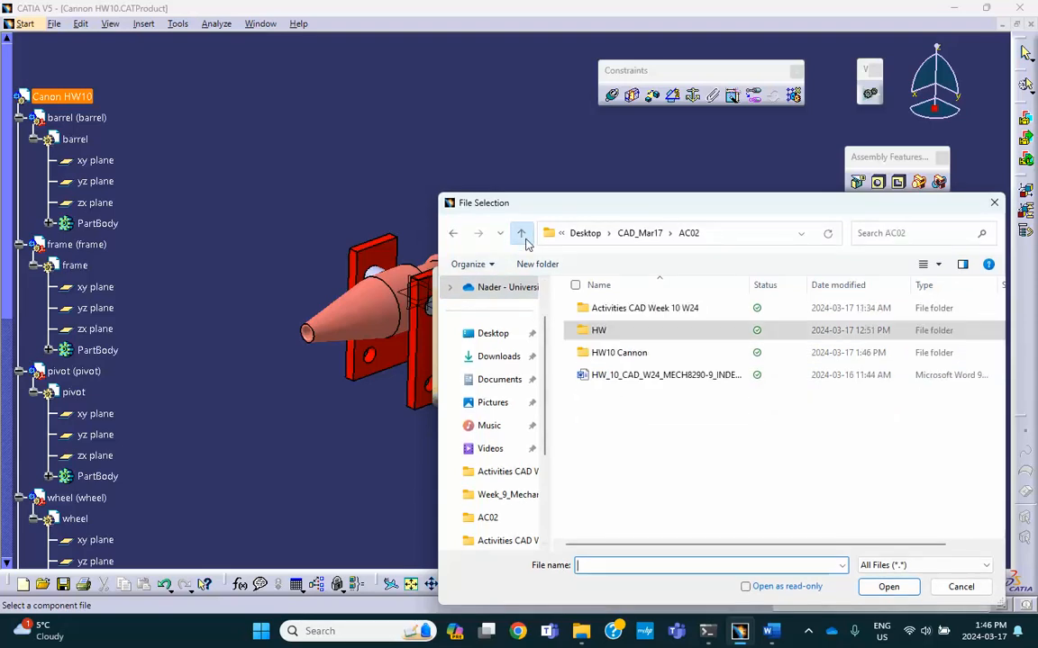
double_click(612, 353)
mouse_move(602, 317)
mouse_down()
mouse_move(597, 331)
mouse_move(601, 320)
mouse_up()
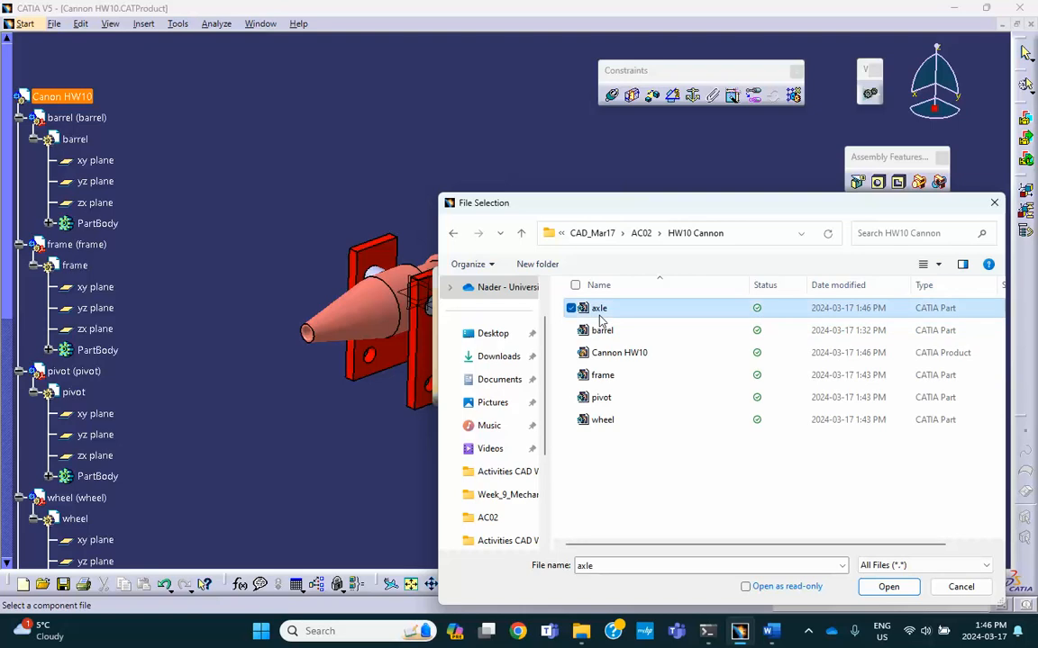
click(887, 586)
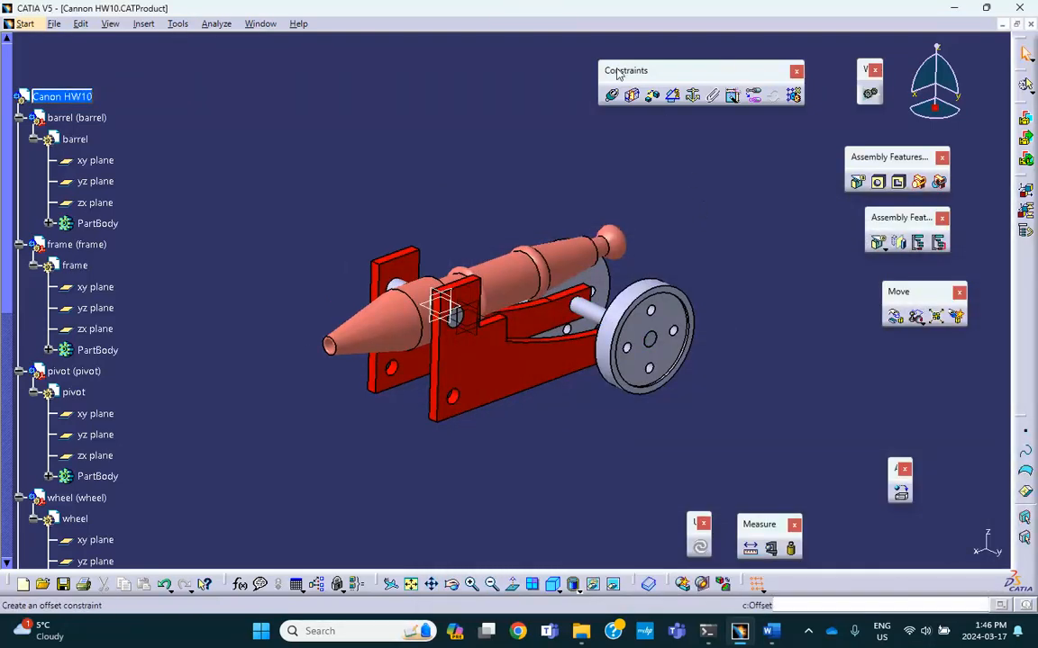
- Insert the existing wheel part from the HW10 Cannon folder as a second instance in the Canon HW10 product
click(144, 25)
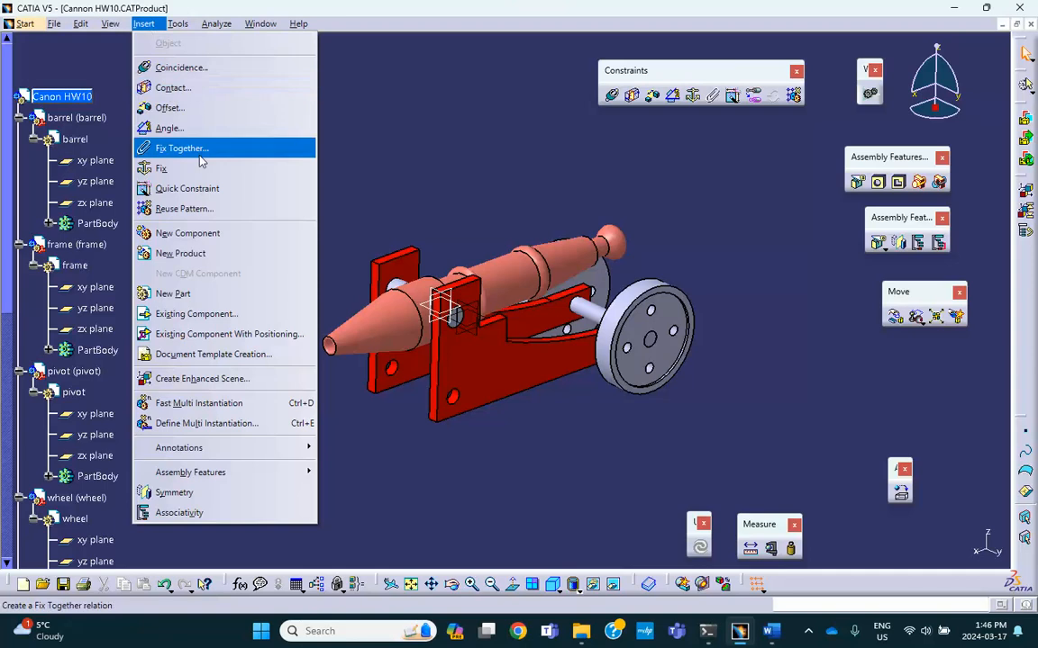
click(216, 312)
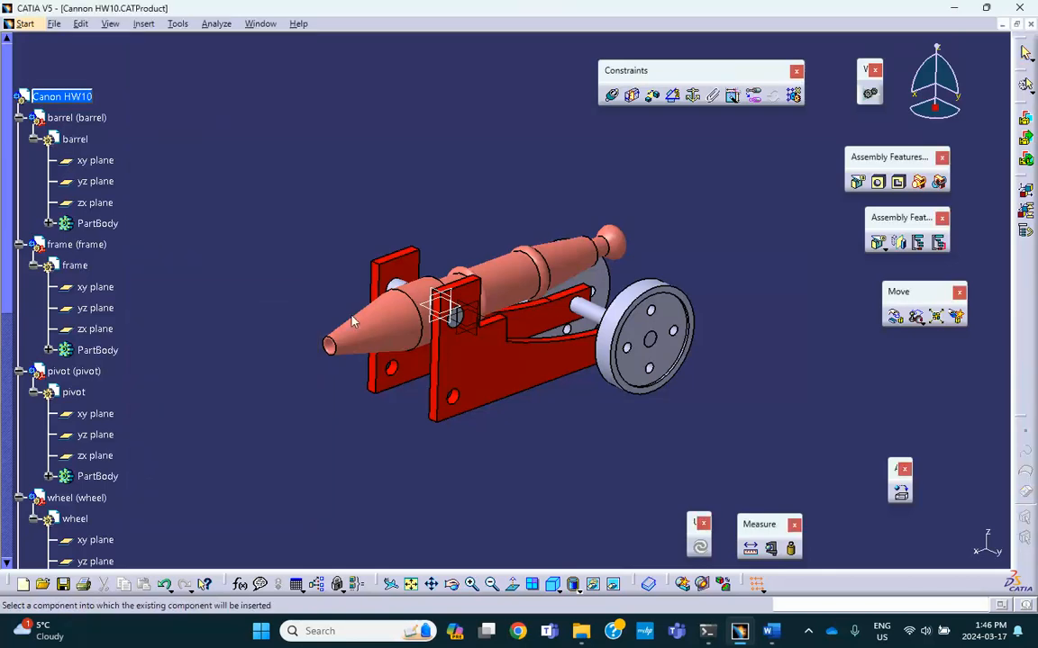
click(75, 99)
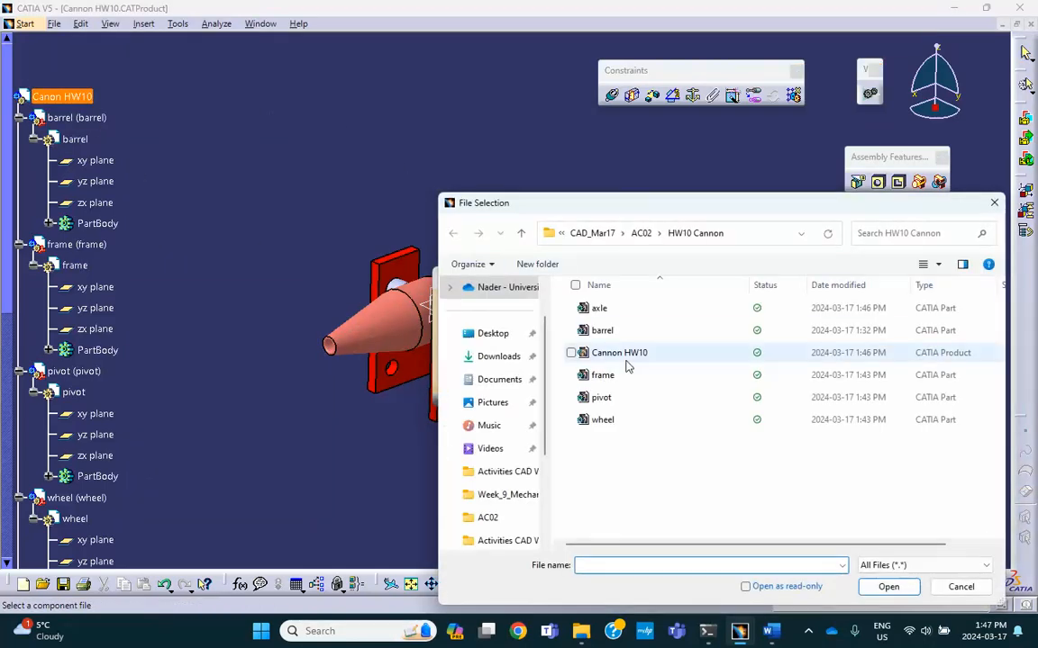
click(605, 421)
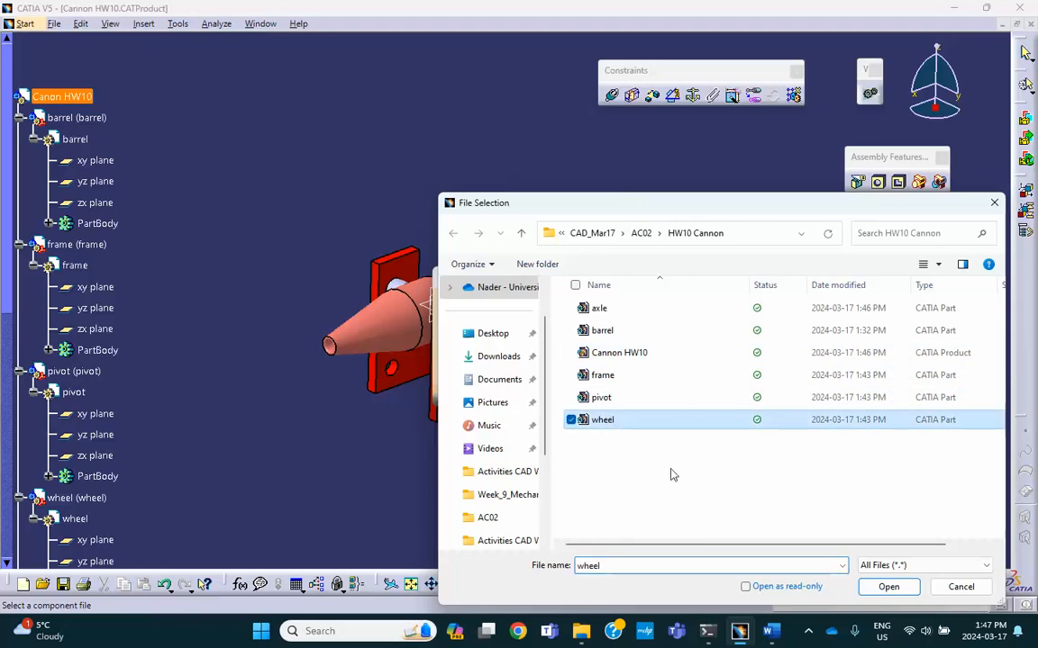
click(894, 589)
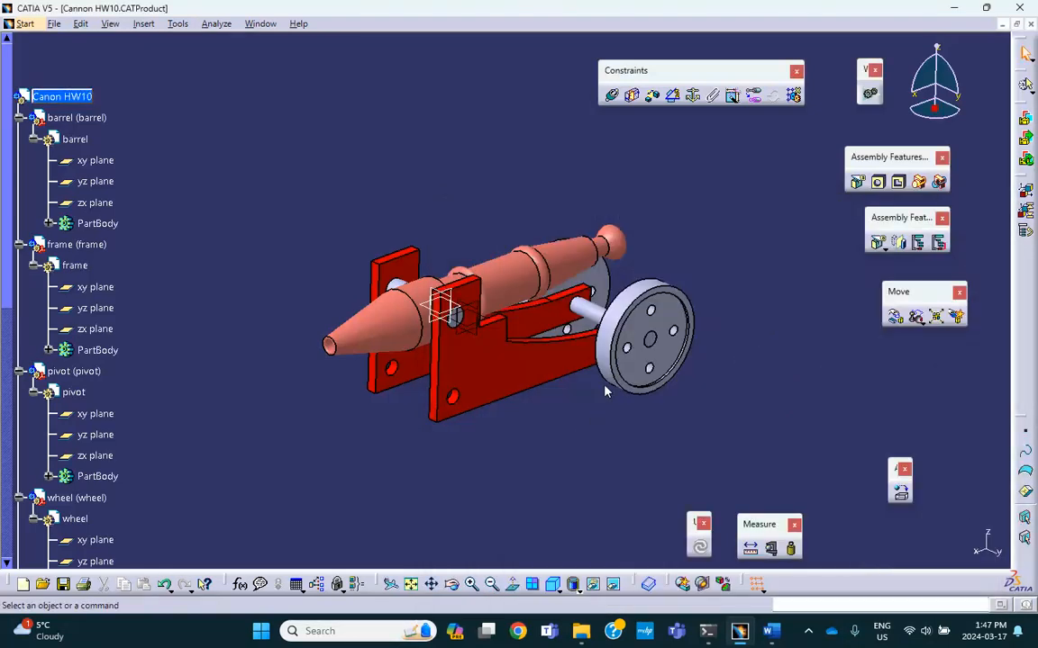
middle_drag(470, 181, 450, 190)
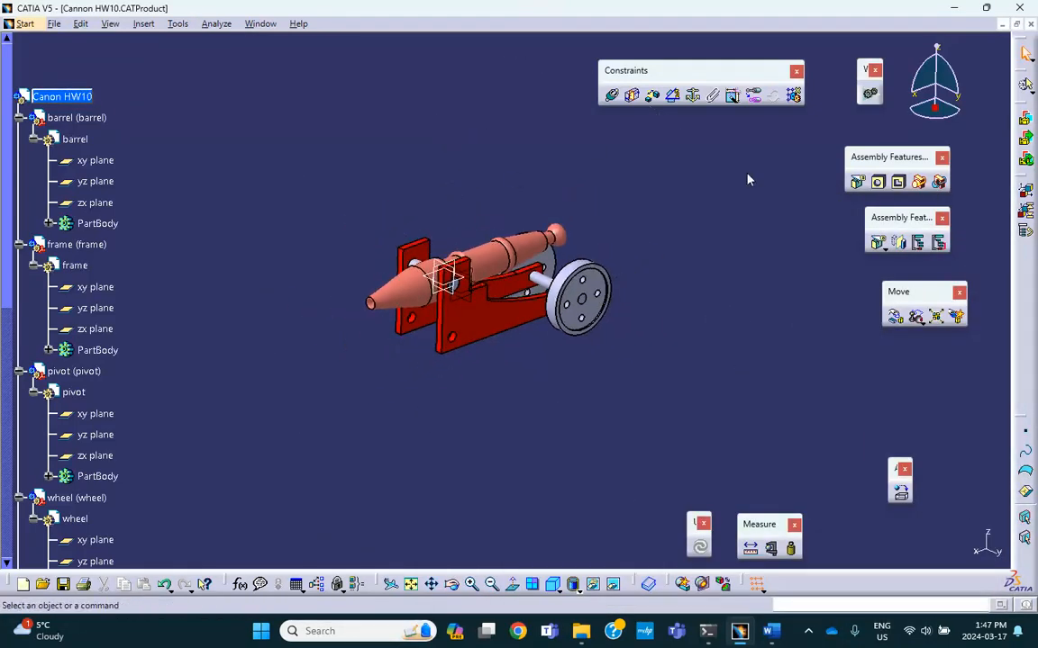
scroll(151, 171, down, 10)
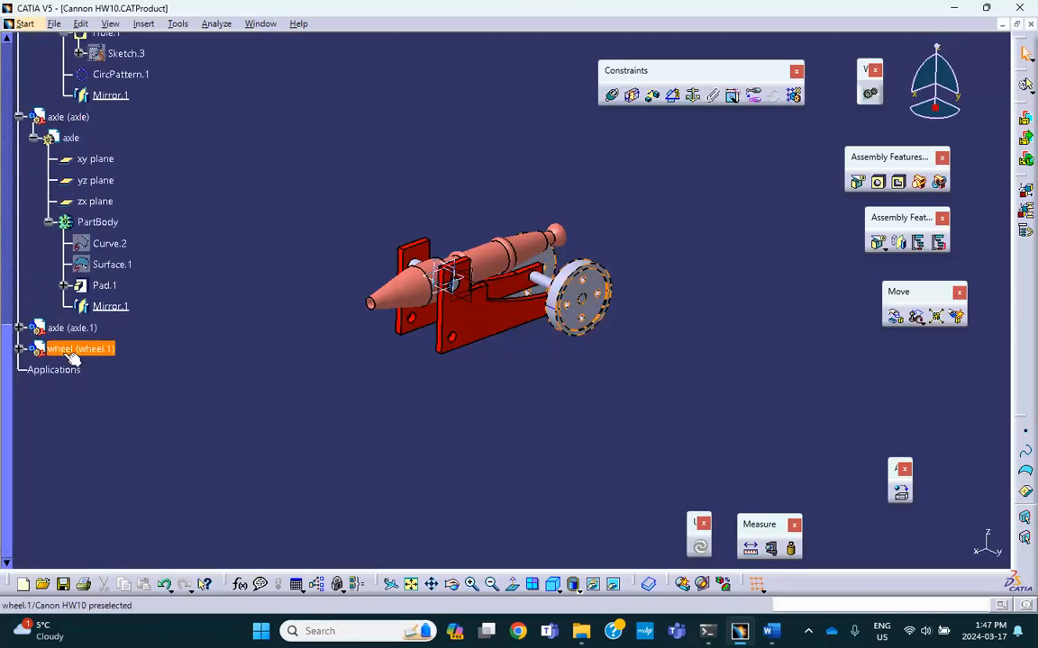
click(905, 315)
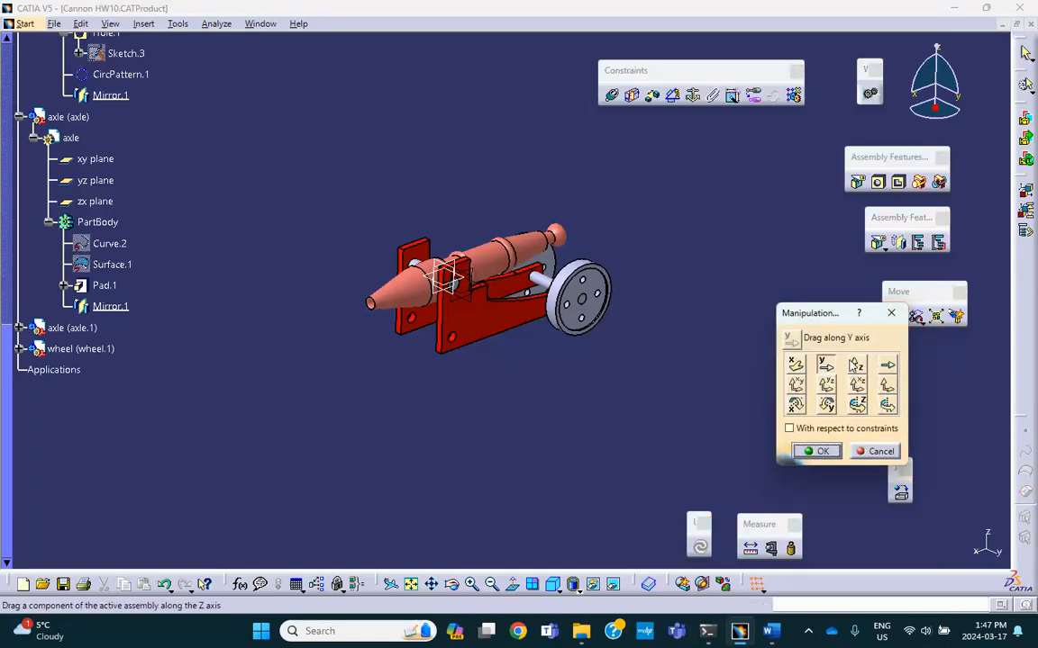
click(796, 406)
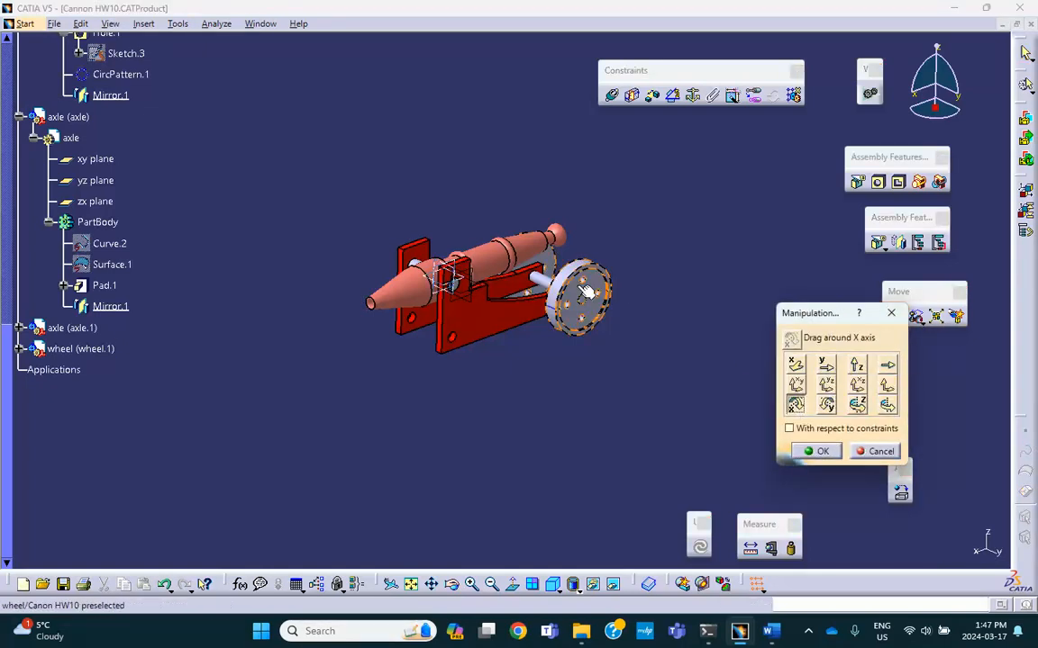
drag(541, 289, 413, 359)
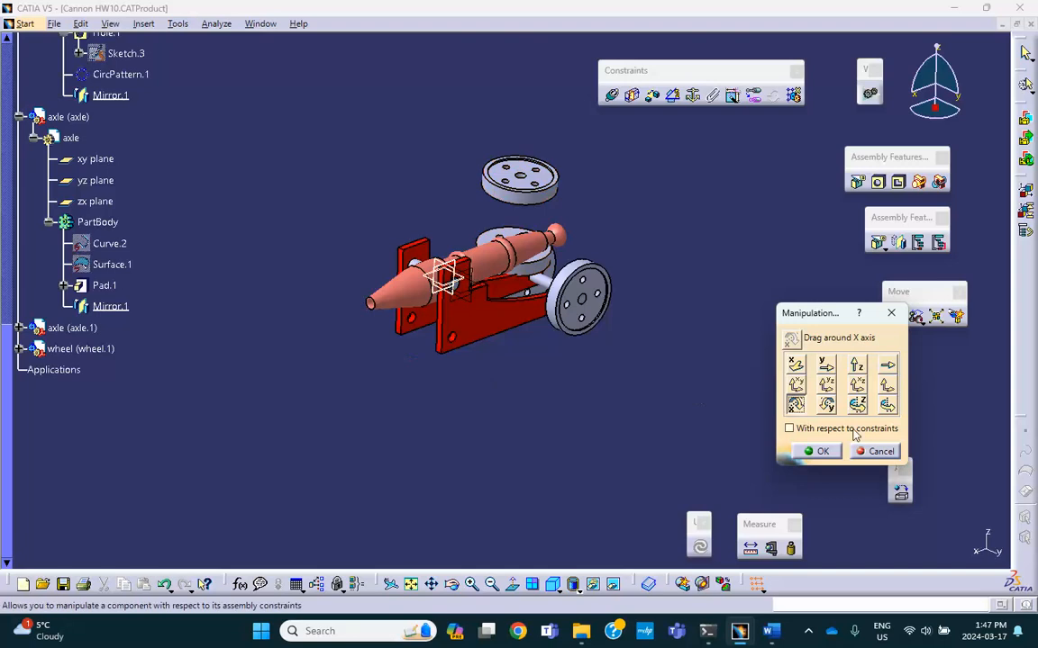
click(875, 452)
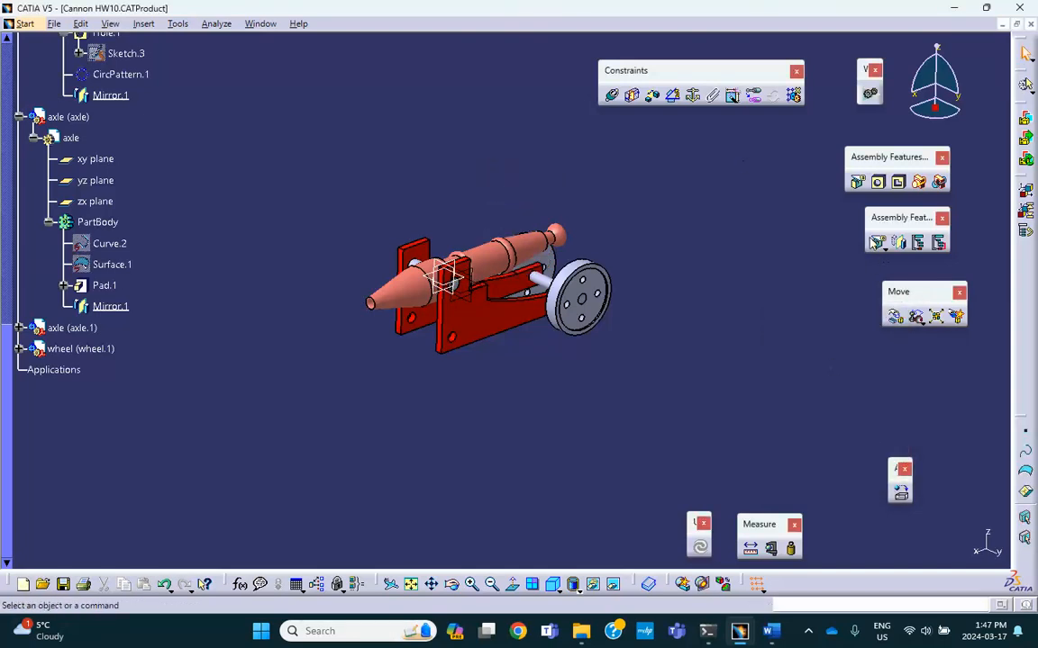
- Move the second wheel pair and one axle along the X axis to separate positions in front of the cannon's muzzle
click(895, 316)
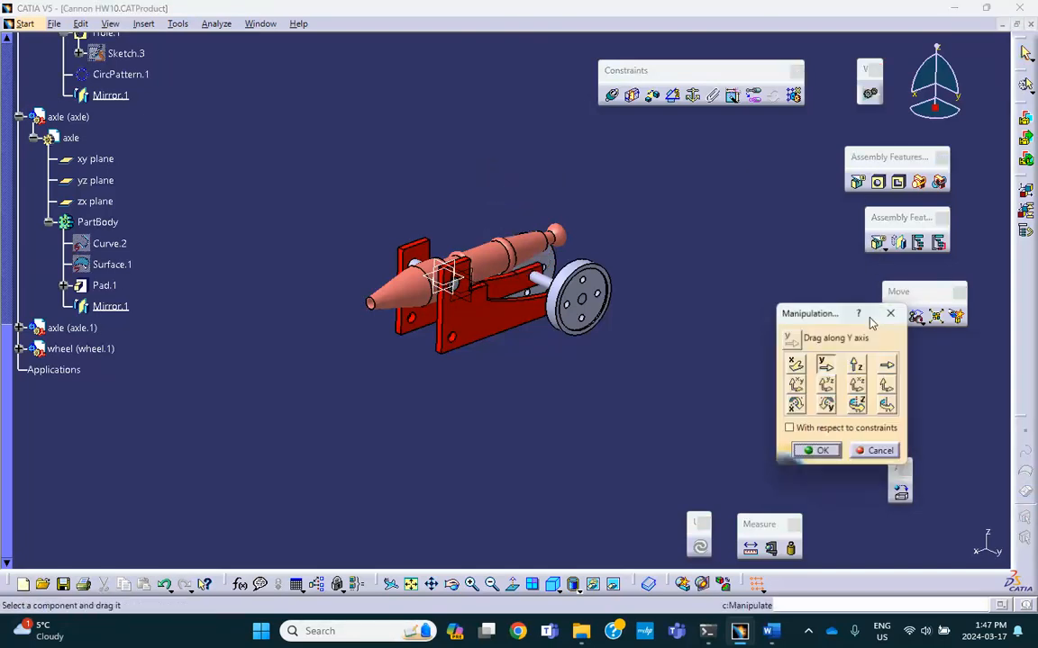
click(795, 365)
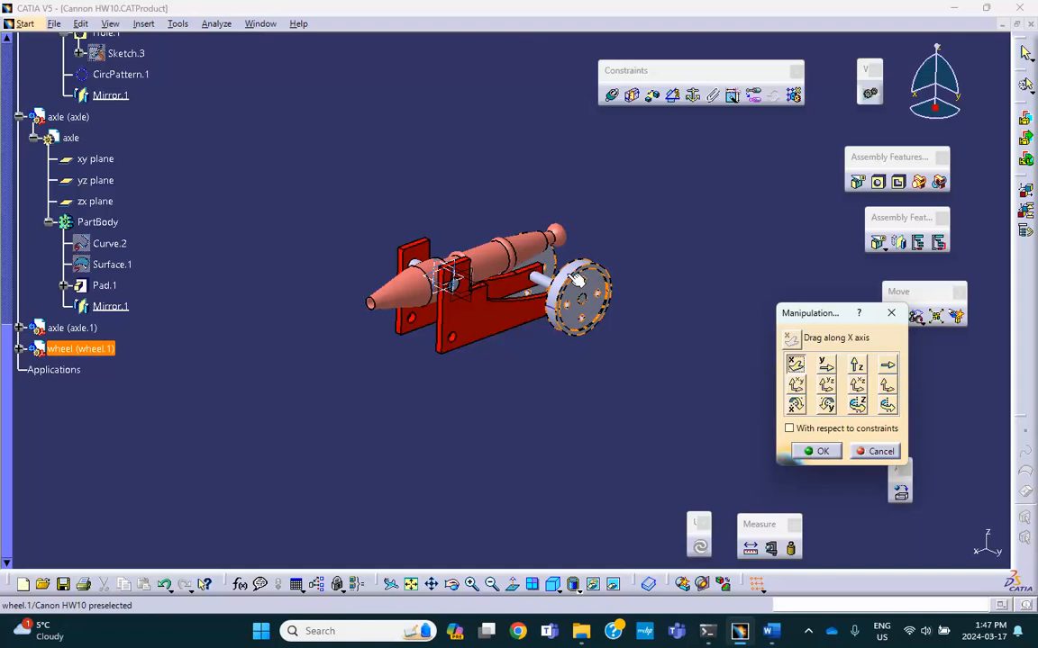
drag(581, 301, 246, 433)
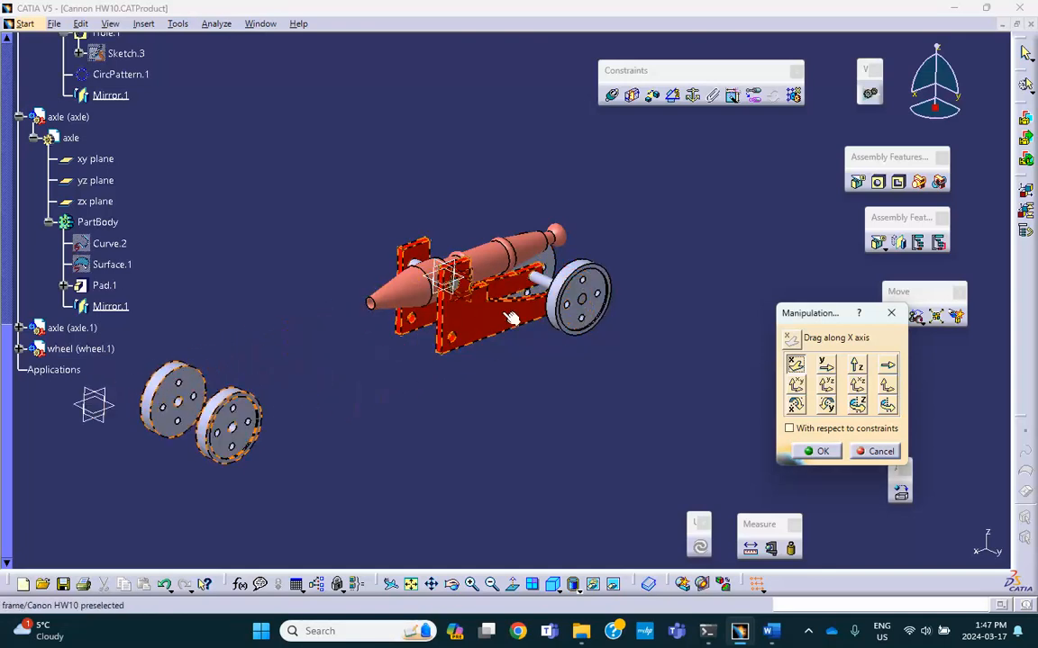
drag(547, 287, 335, 367)
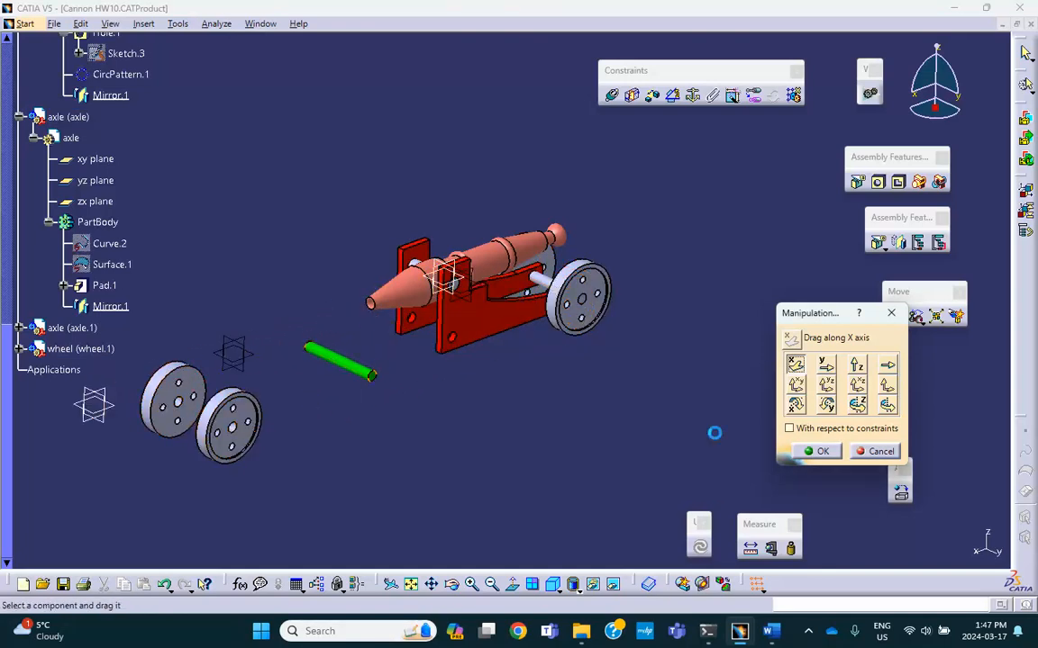
click(821, 452)
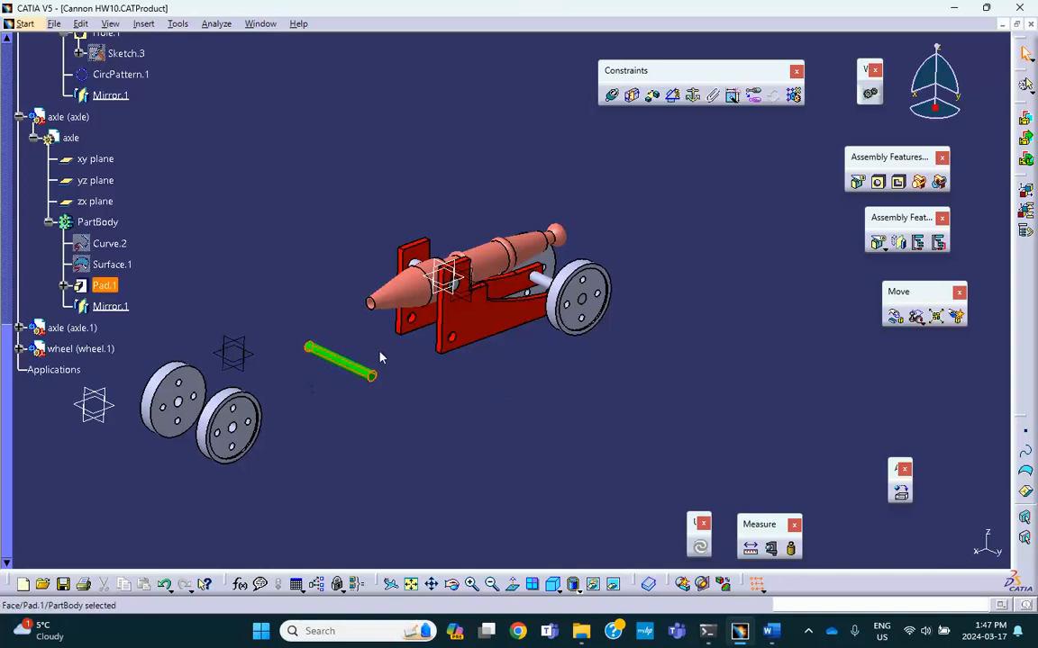
- Set the fill colour of the axle still mounted in the frame to cyan
right_click(538, 284)
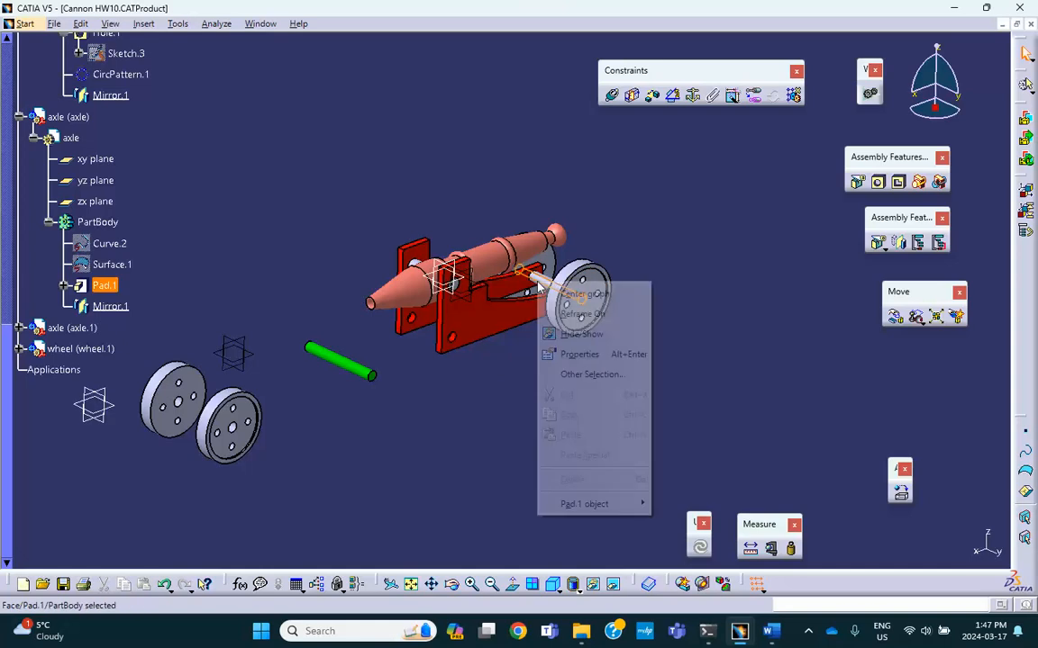
click(580, 354)
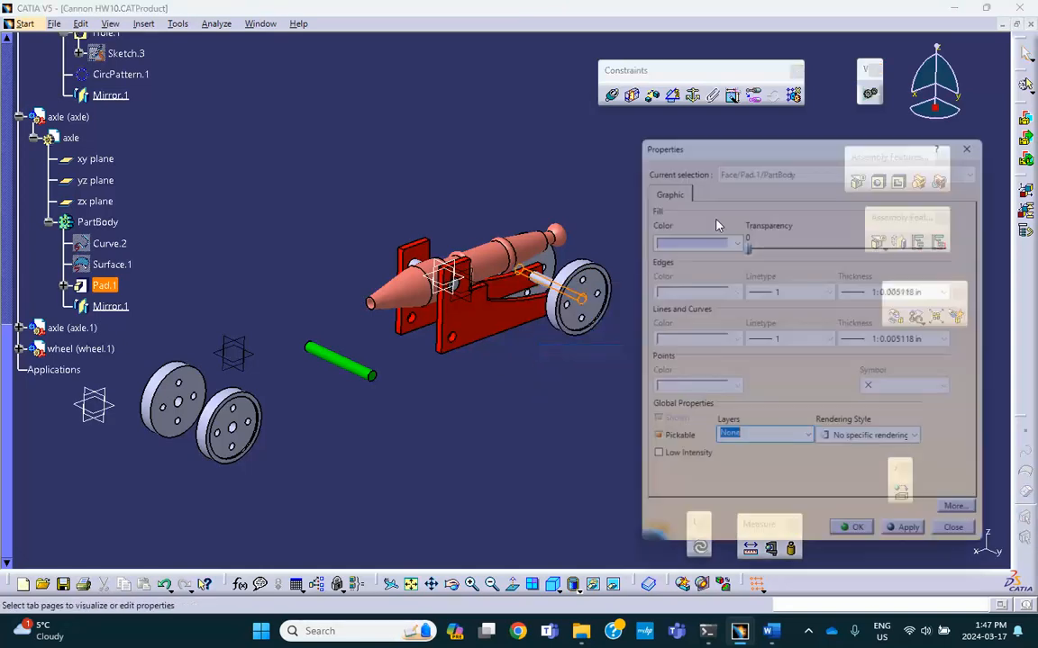
click(734, 237)
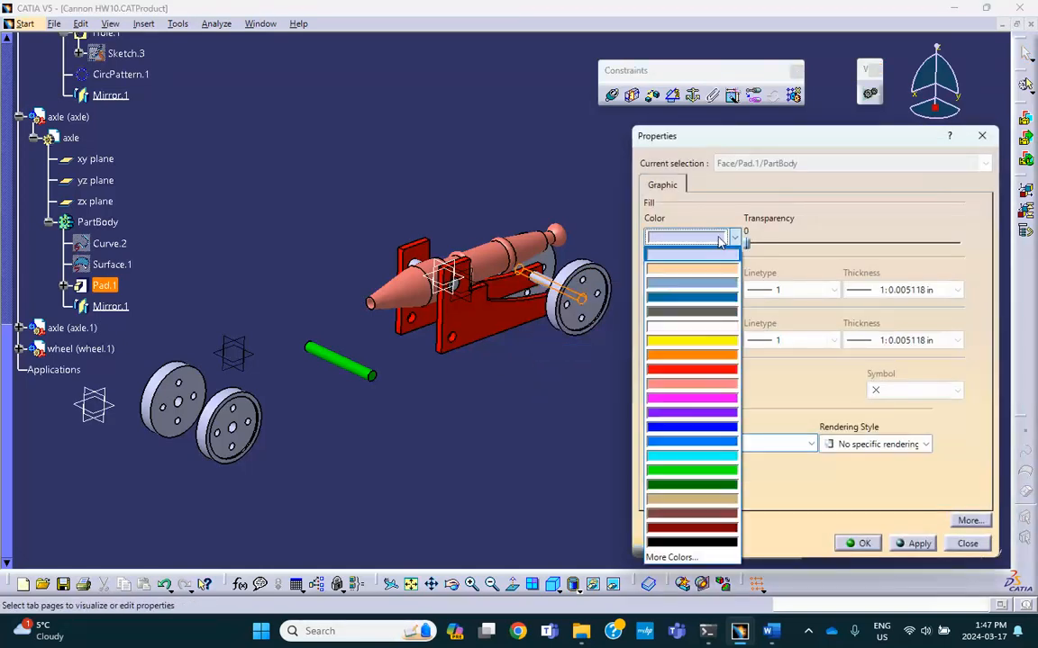
click(680, 459)
click(849, 542)
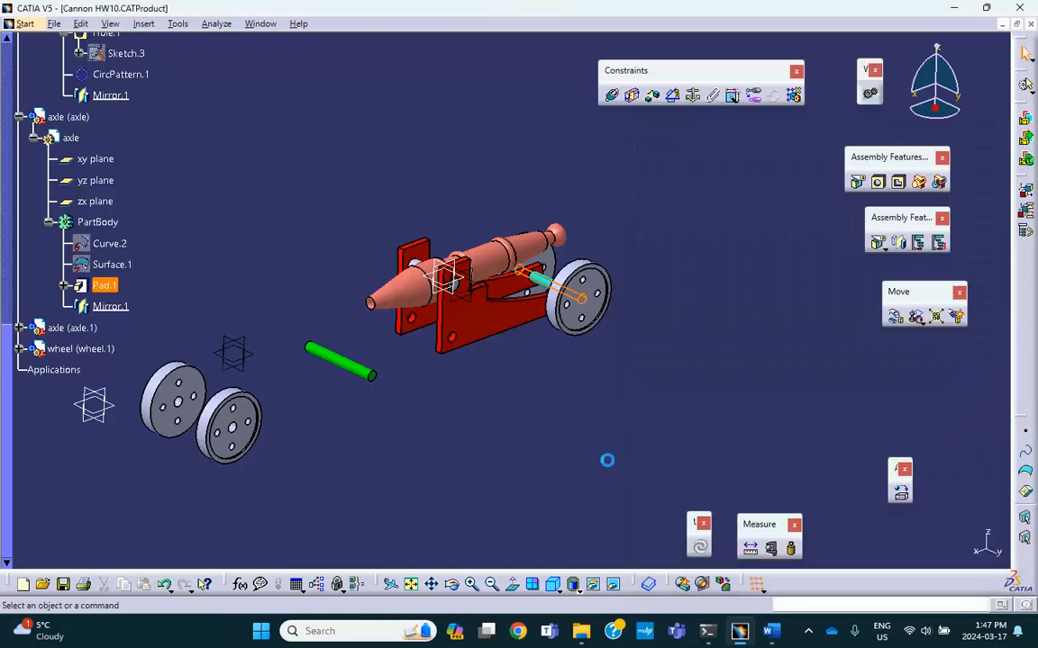
- Set the fill colour of the axle mounted in the frame to green
right_click(544, 280)
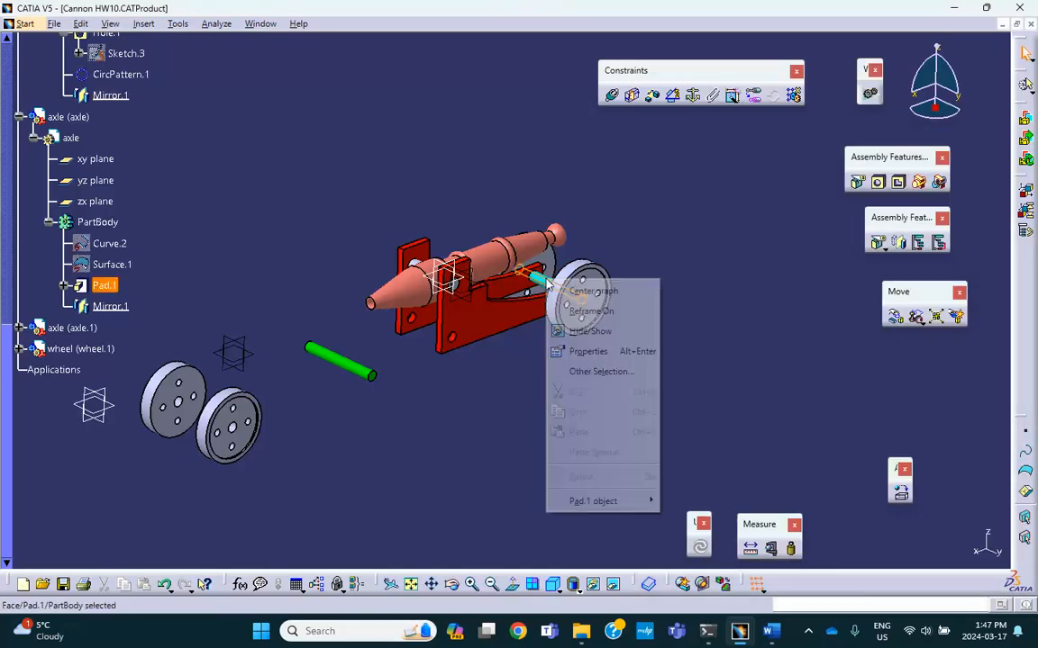
click(621, 351)
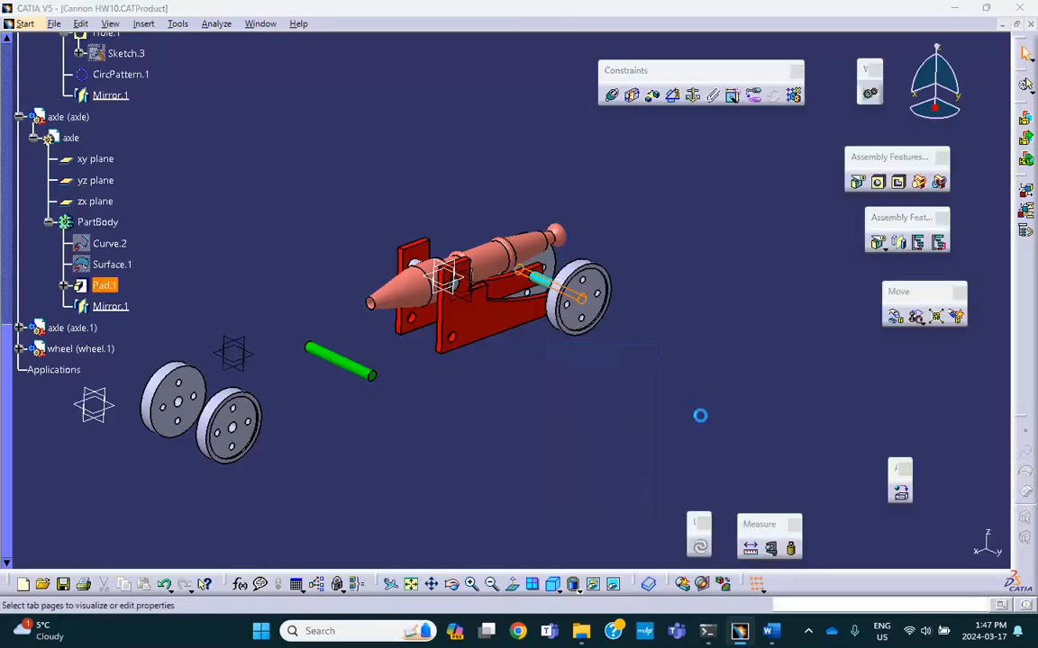
click(731, 238)
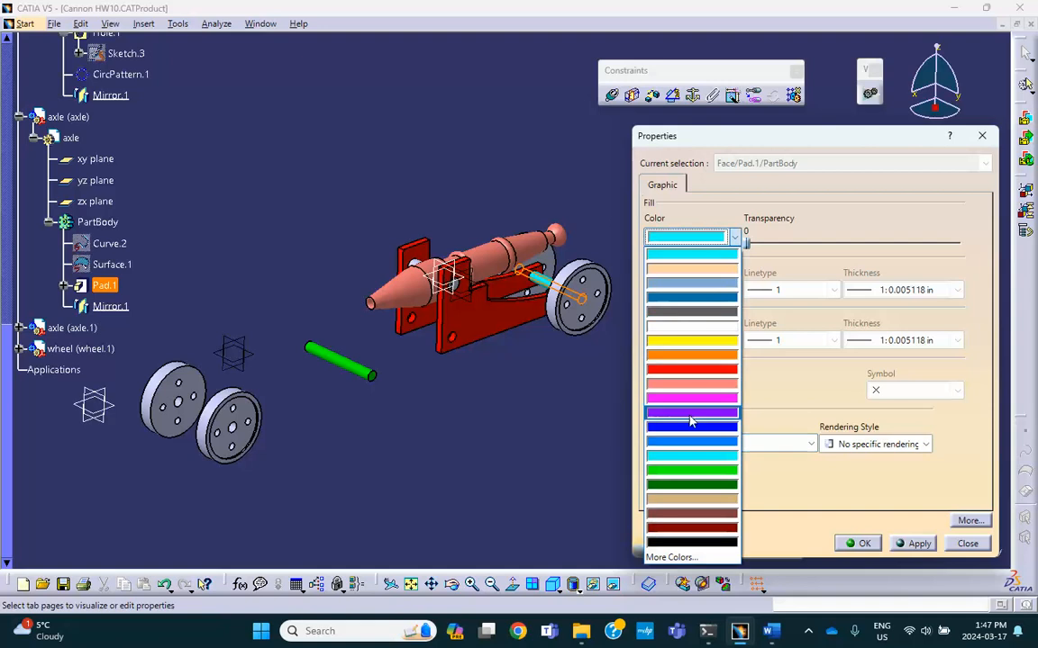
click(687, 469)
click(861, 546)
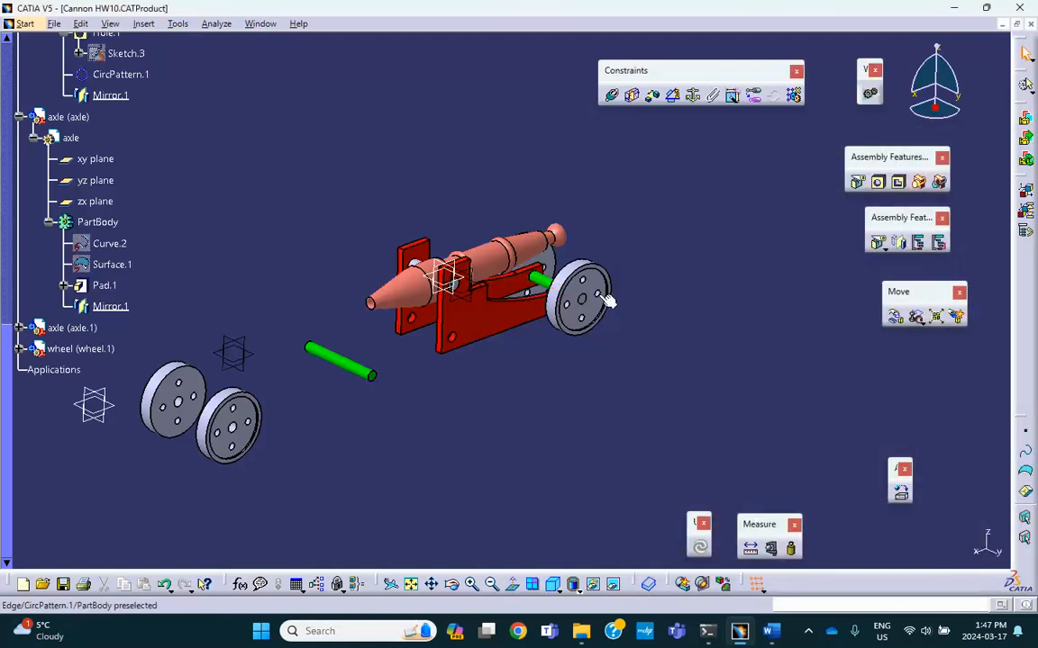
- Move the remaining wheel pair and its axle along the X axis, clear of the rear end of the frame
click(894, 316)
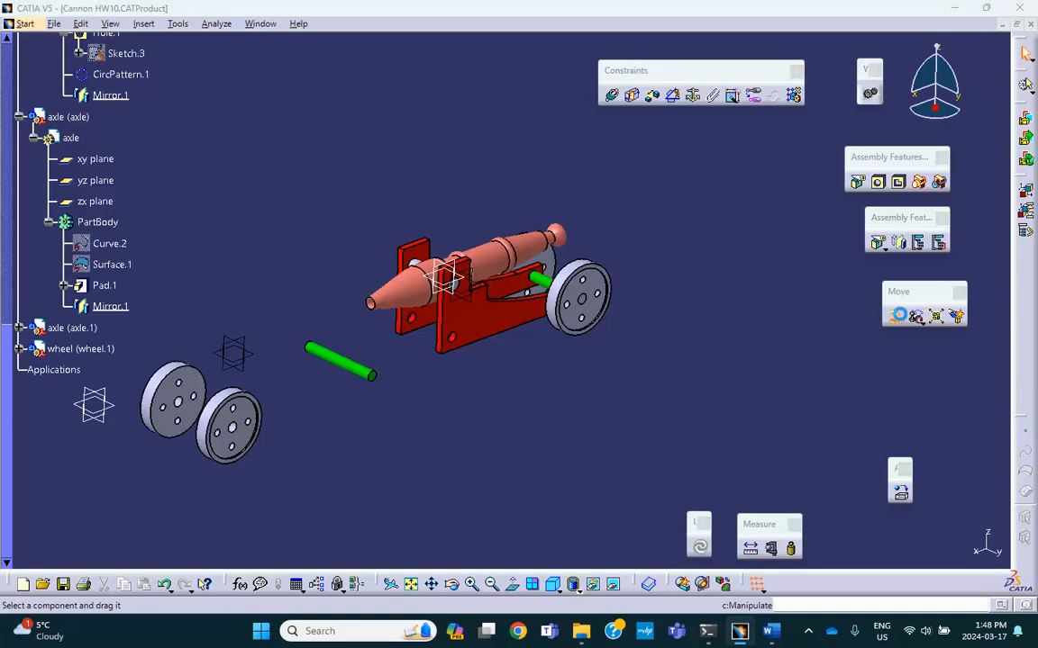
drag(609, 293, 800, 233)
drag(563, 277, 674, 245)
click(840, 452)
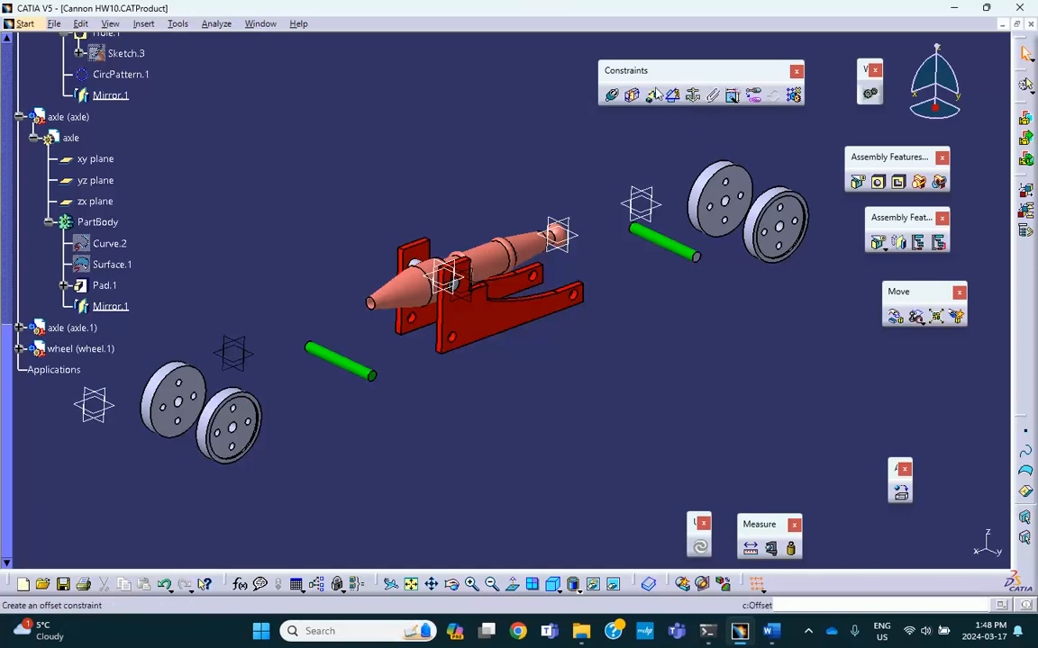
- Lift the barrel and the pivot along the Z axis to separate positions above the frame
click(955, 321)
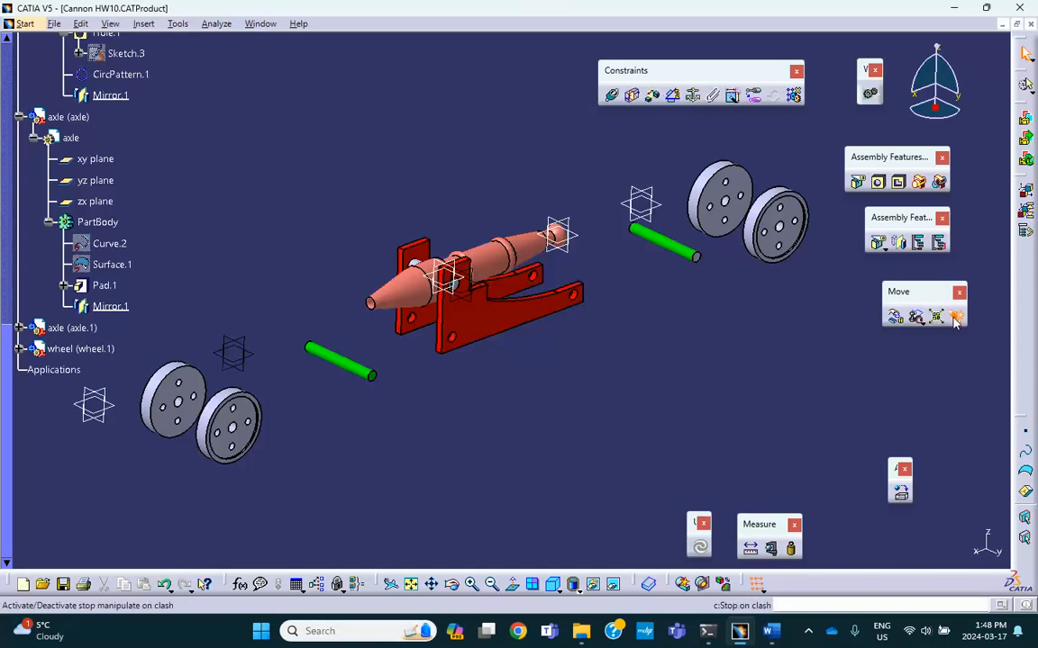
click(894, 317)
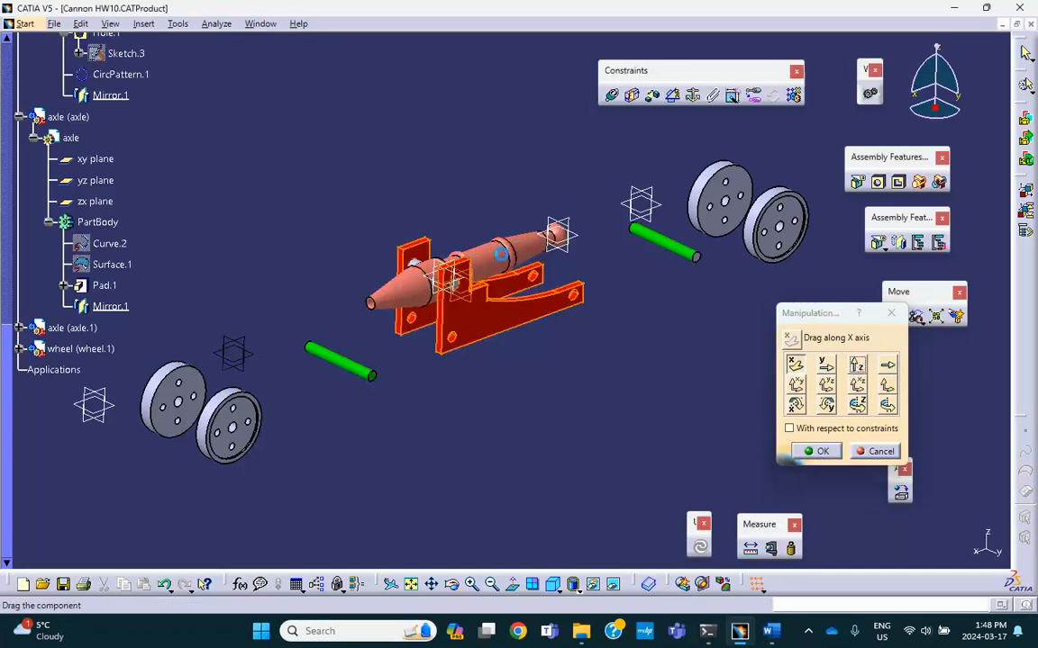
drag(504, 259, 480, 219)
click(857, 365)
drag(502, 266, 445, 158)
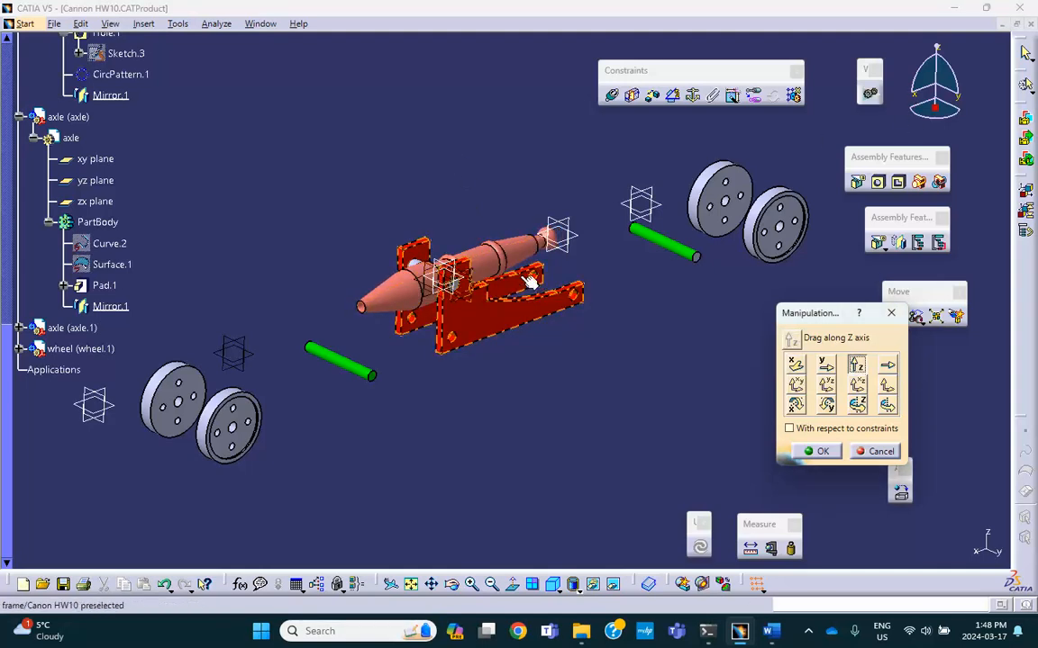
drag(491, 262, 433, 183)
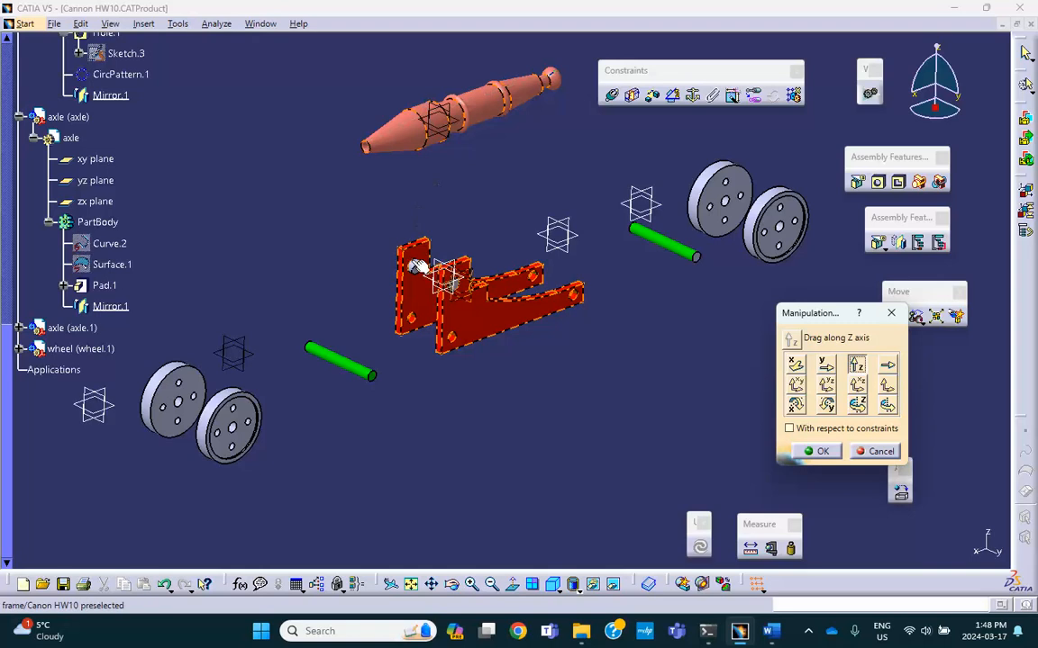
drag(415, 266, 413, 193)
click(818, 451)
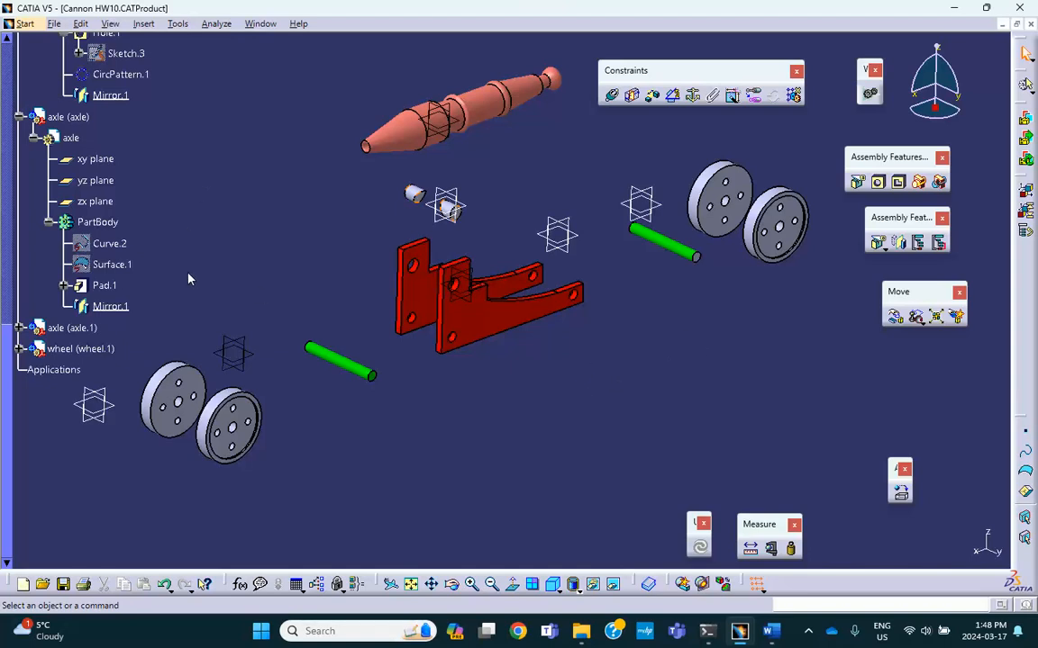
- Save the Cannon HW10 product with its components in the exploded arrangement
scroll(176, 207, down, 1)
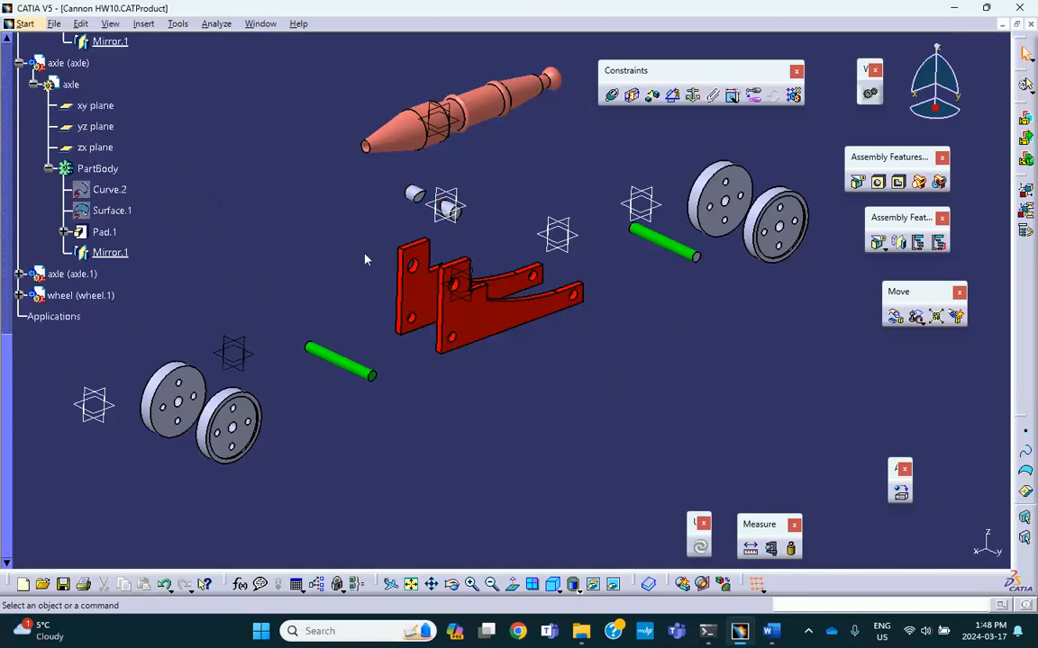
click(42, 584)
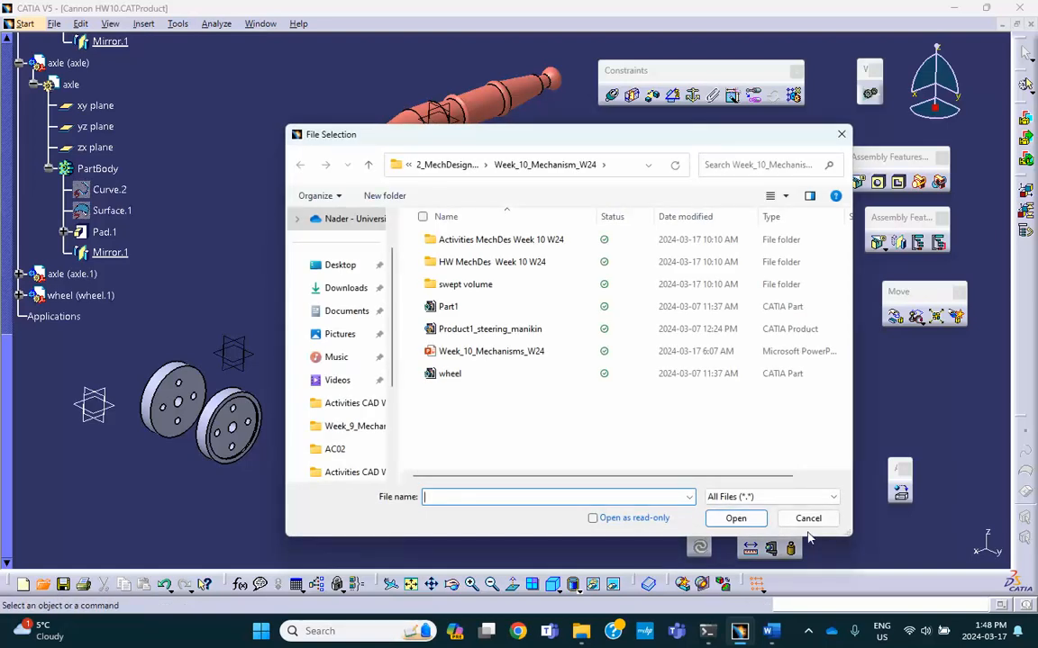
click(808, 519)
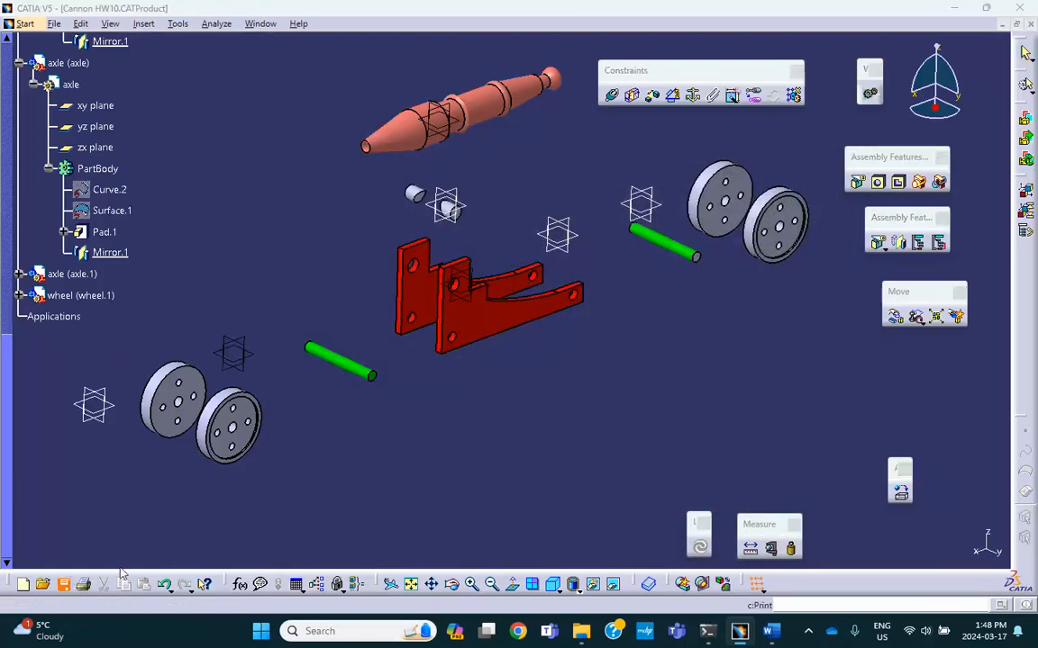
key(ctrl+s)
click(551, 351)
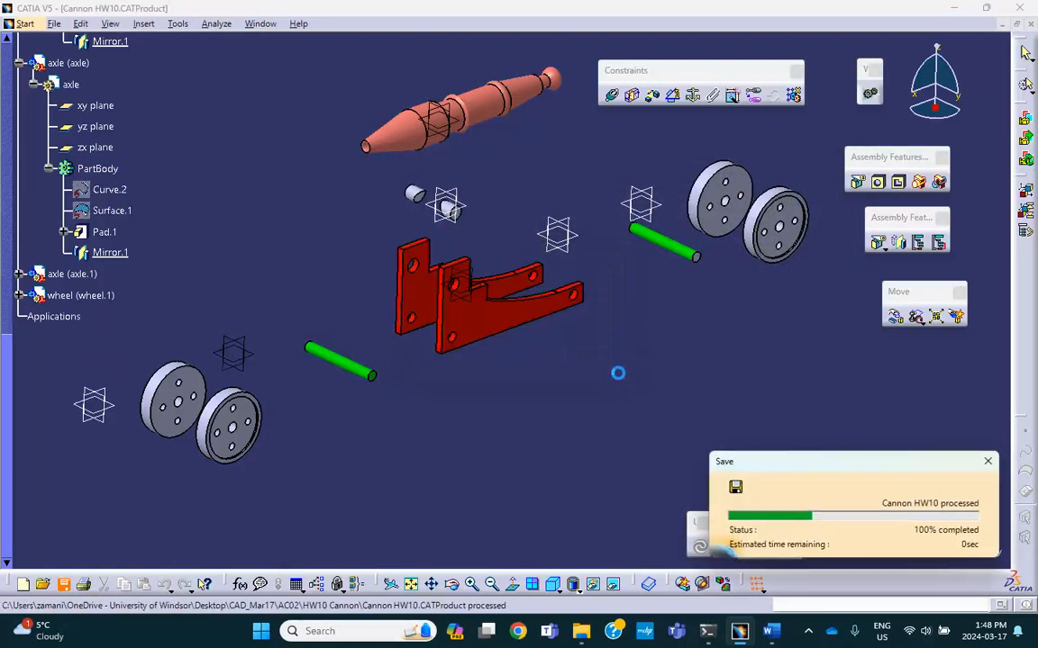
- Anchor the frame with a Fix constraint and expand the Constraints branch of the tree
click(694, 95)
click(497, 305)
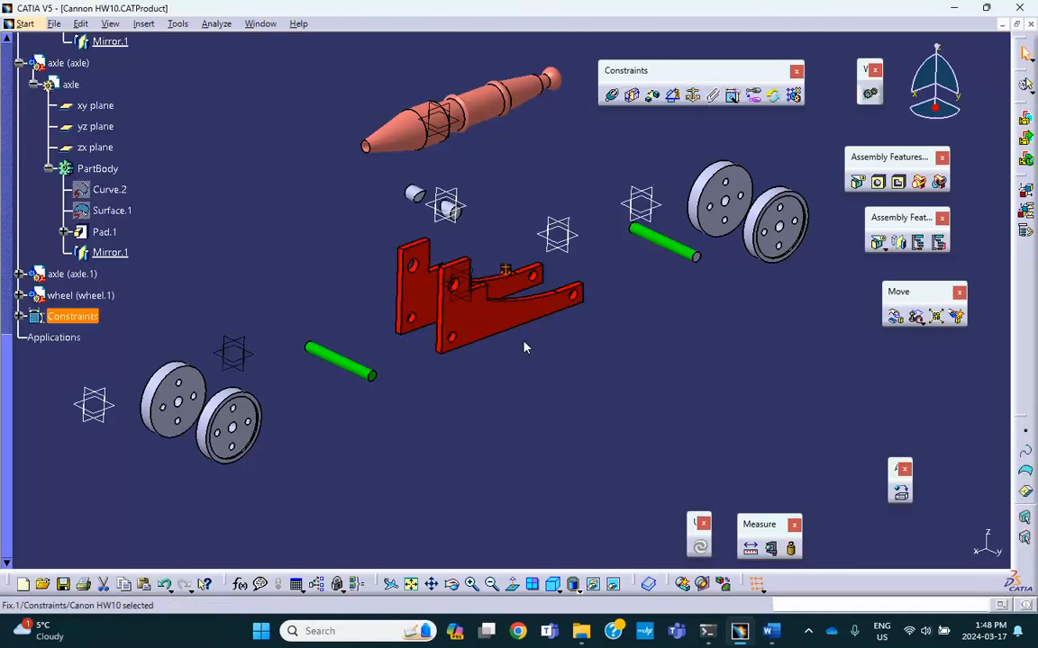
click(600, 417)
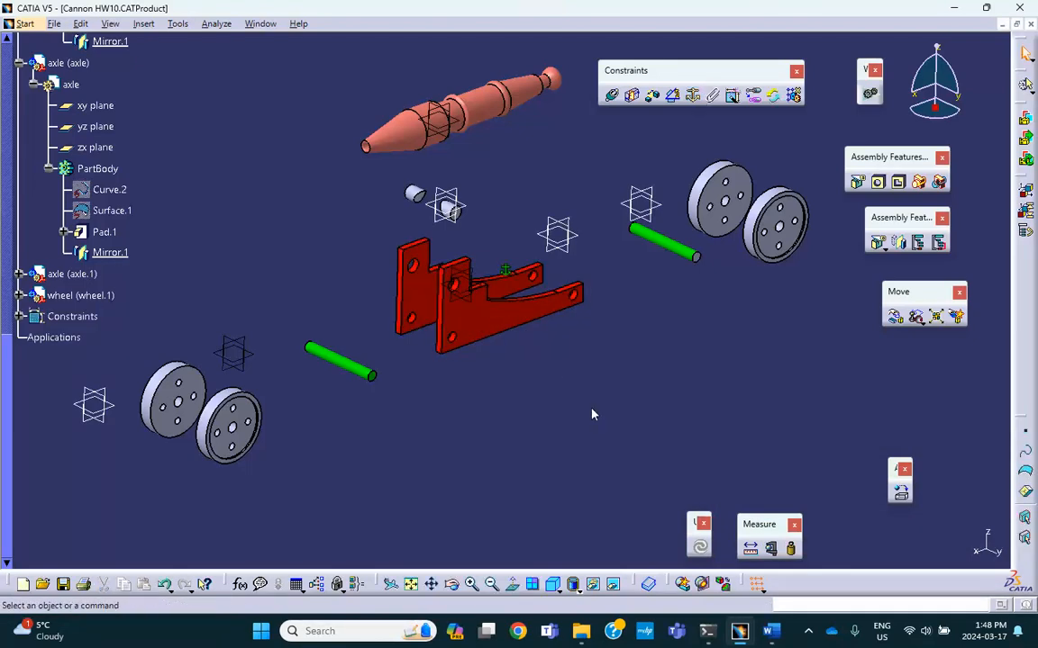
click(19, 316)
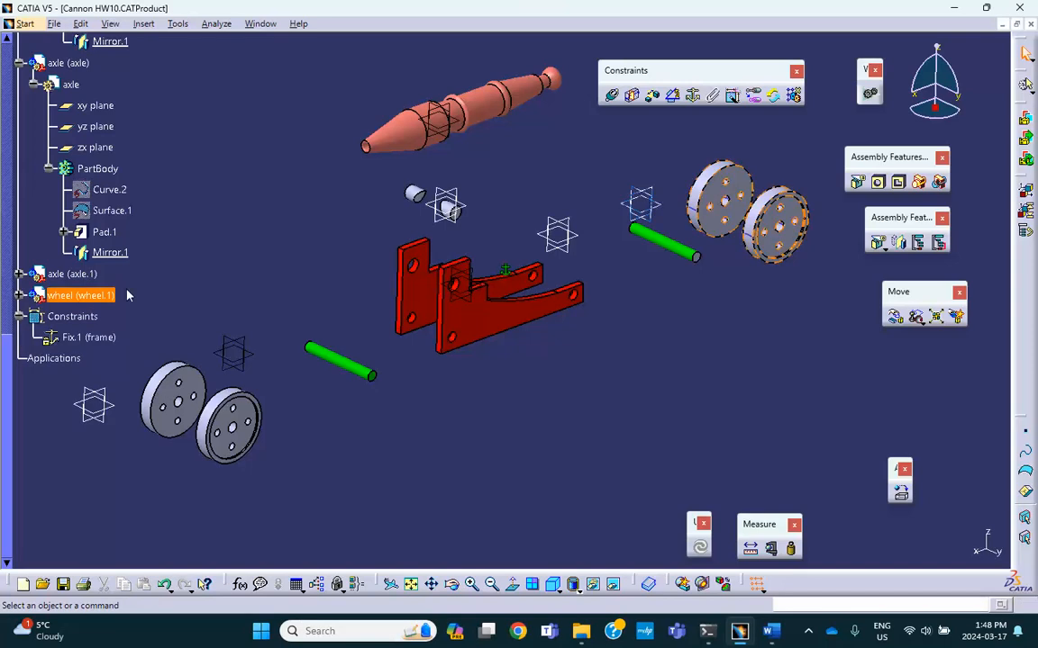
scroll(166, 350, down, 2)
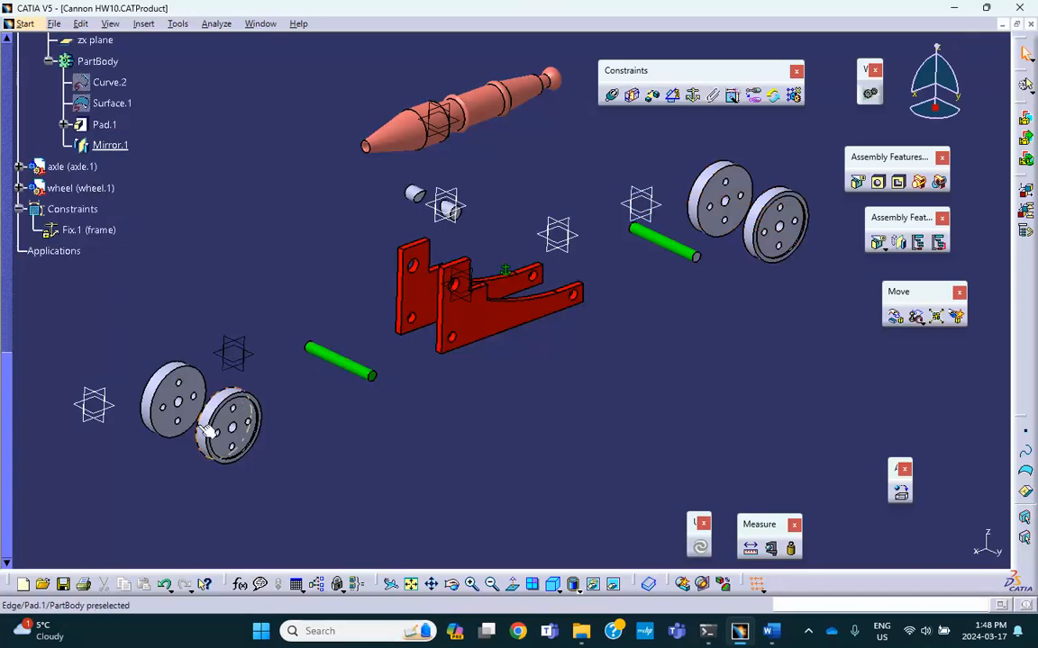
- Make the front axle's axis coincident with the centre hole axis of the front wheel pair
click(614, 96)
click(394, 305)
middle_drag(290, 347, 365, 216)
middle_drag(184, 398, 352, 245)
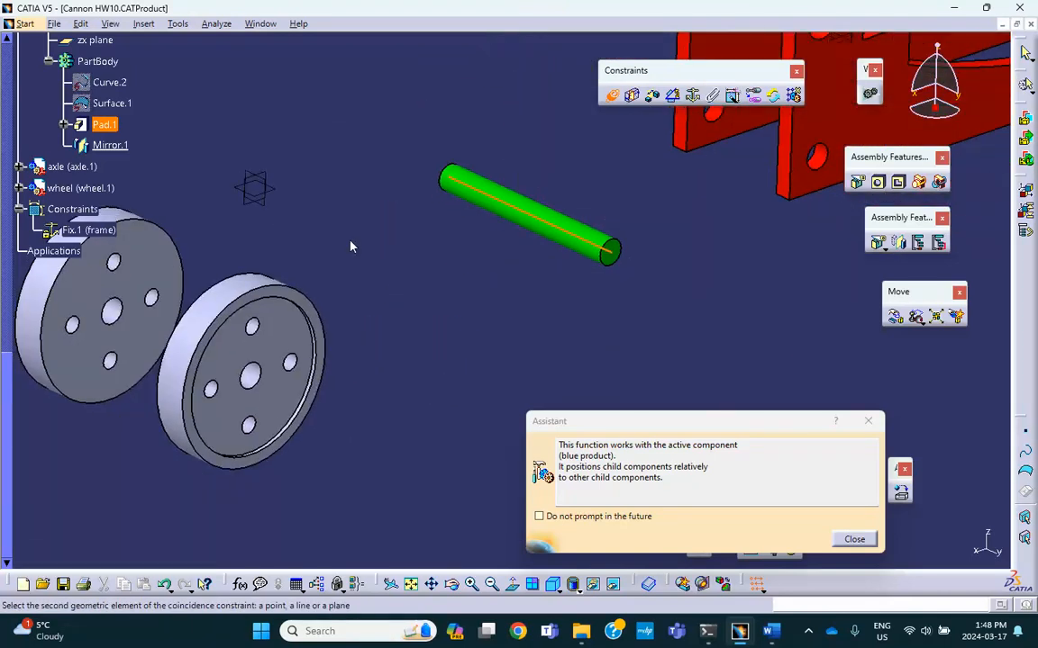
click(260, 377)
click(531, 211)
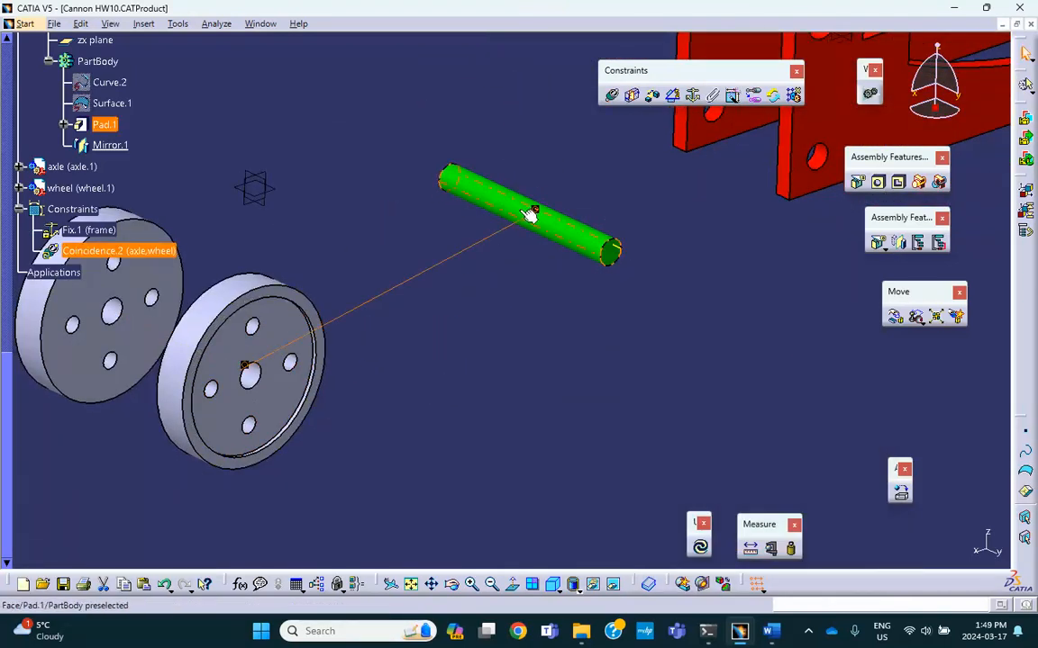
- Make the front axle's end face coincident with the recessed outer face of the adjacent wheel and update the assembly
click(613, 95)
click(612, 249)
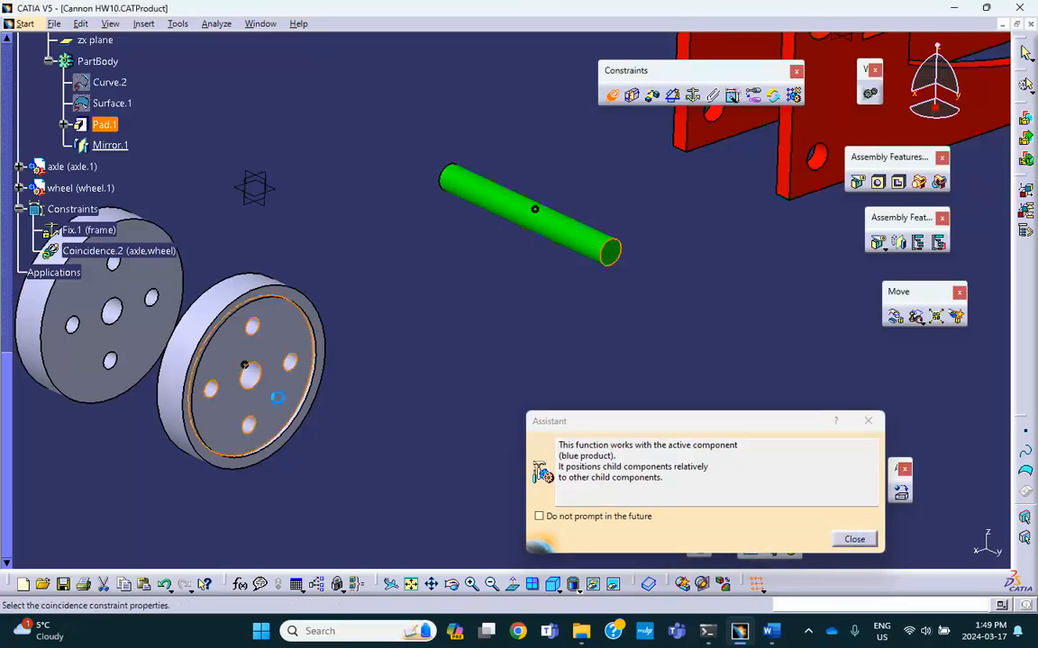
click(216, 335)
click(909, 544)
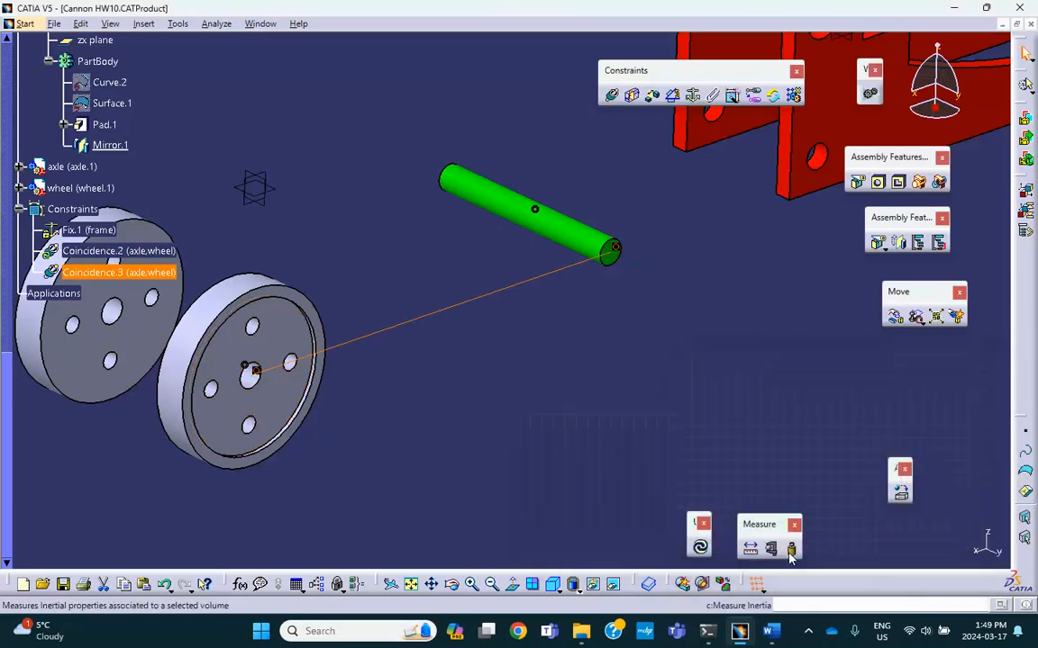
- Make the centre hole axis of the rear wheel pair coincident with the rear axle's axis
middle_drag(530, 329, 525, 472)
middle_drag(673, 319, 473, 384)
middle_drag(546, 336, 507, 348)
click(611, 95)
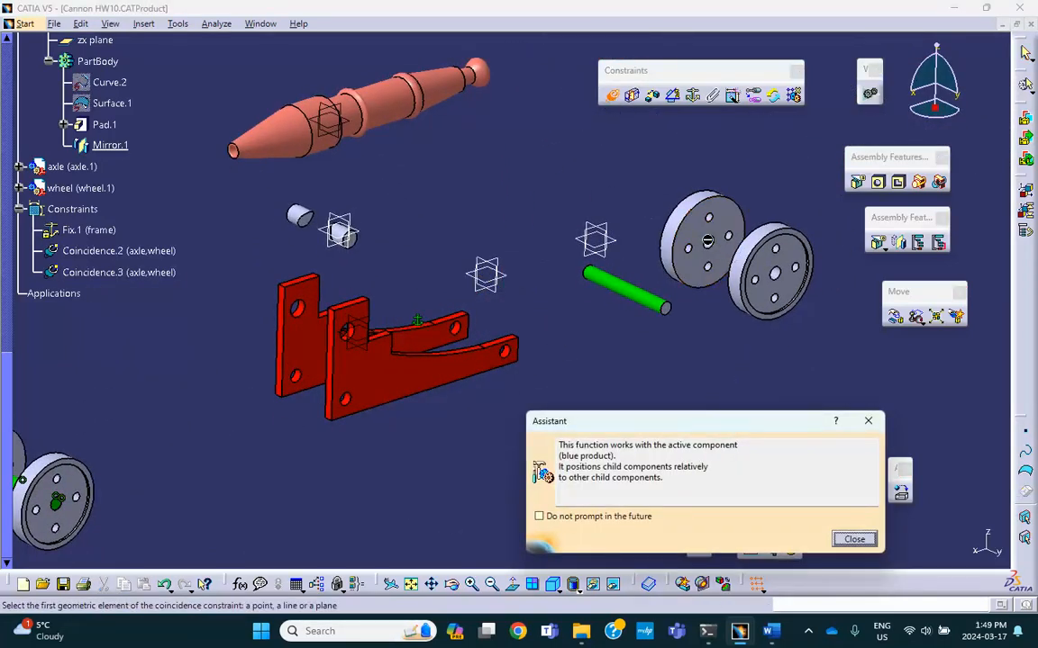
click(712, 241)
click(634, 285)
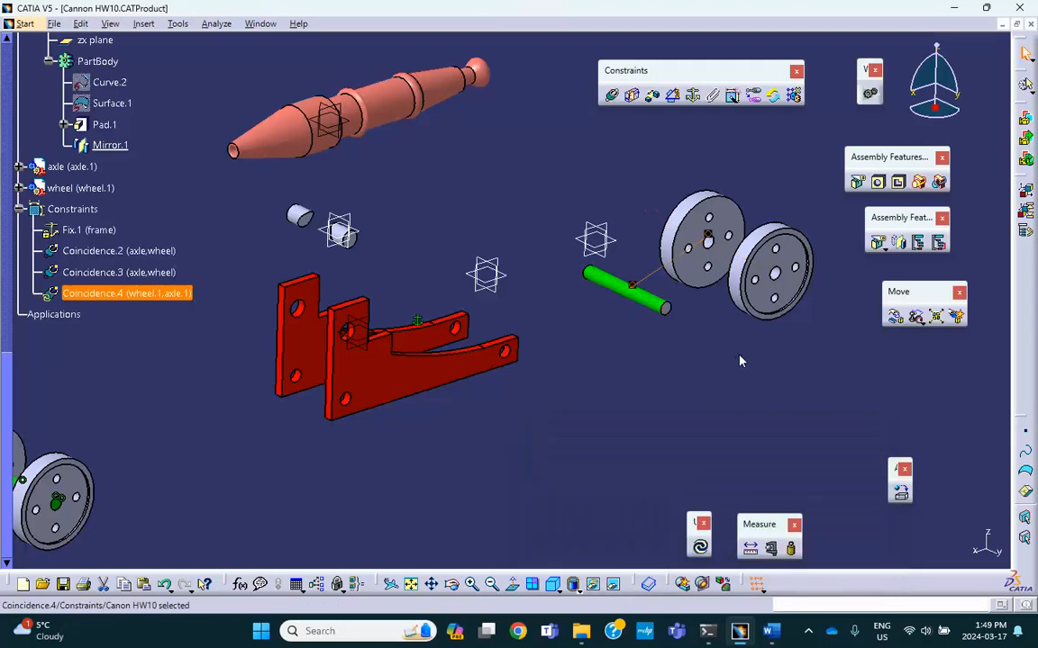
- Make the rear axle's end face coincident with the wheel's recessed outer face using Same orientation, and update the assembly
click(610, 96)
middle_drag(621, 136, 570, 104)
middle_drag(617, 224, 489, 215)
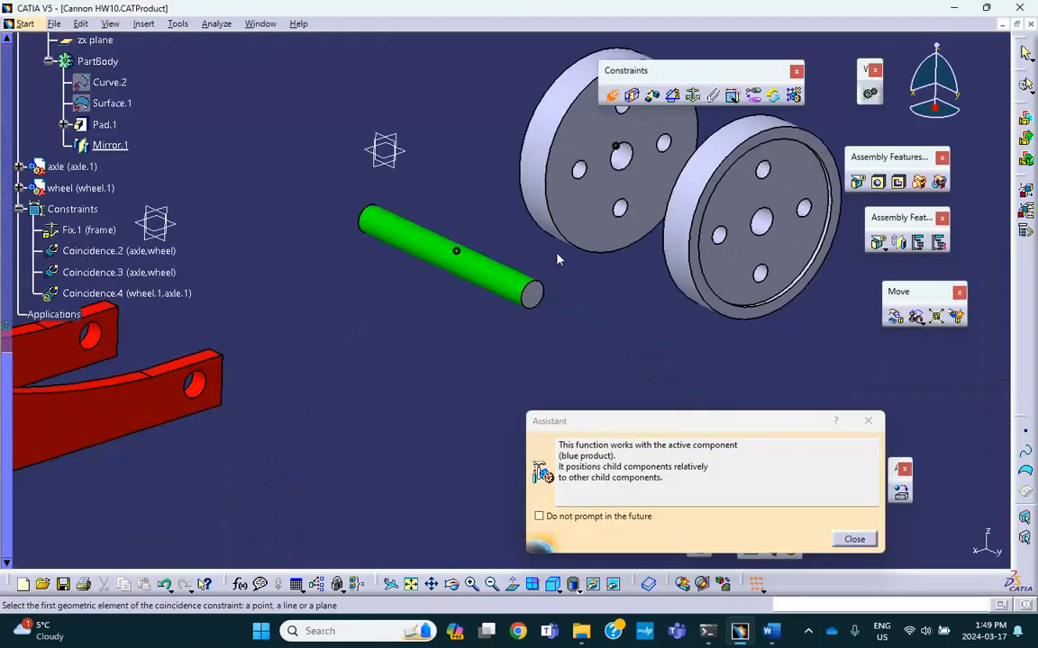
click(725, 272)
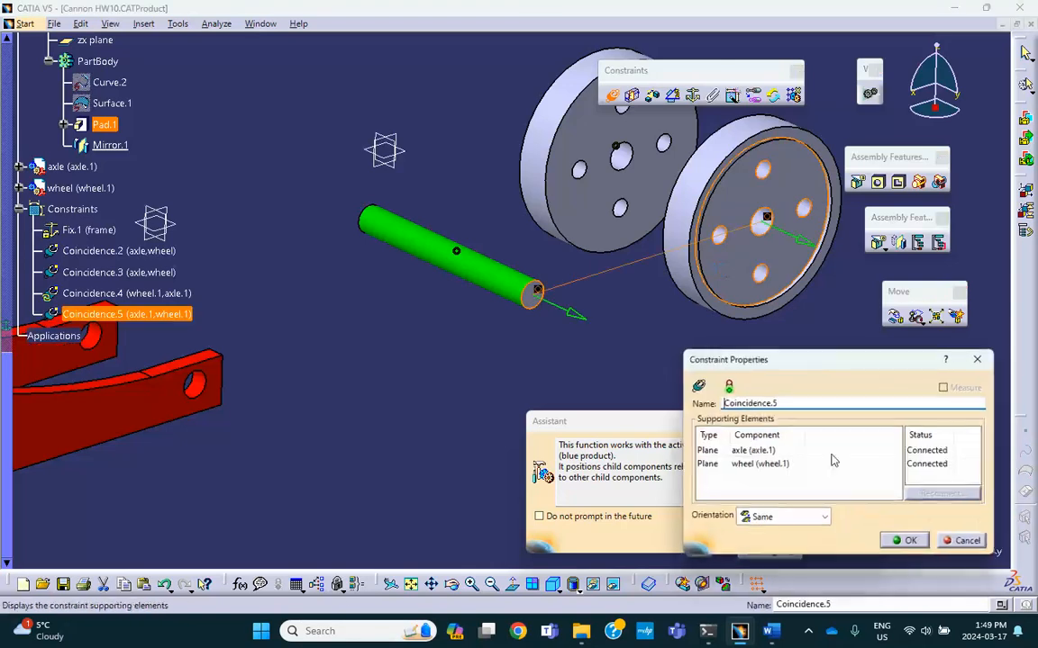
click(912, 544)
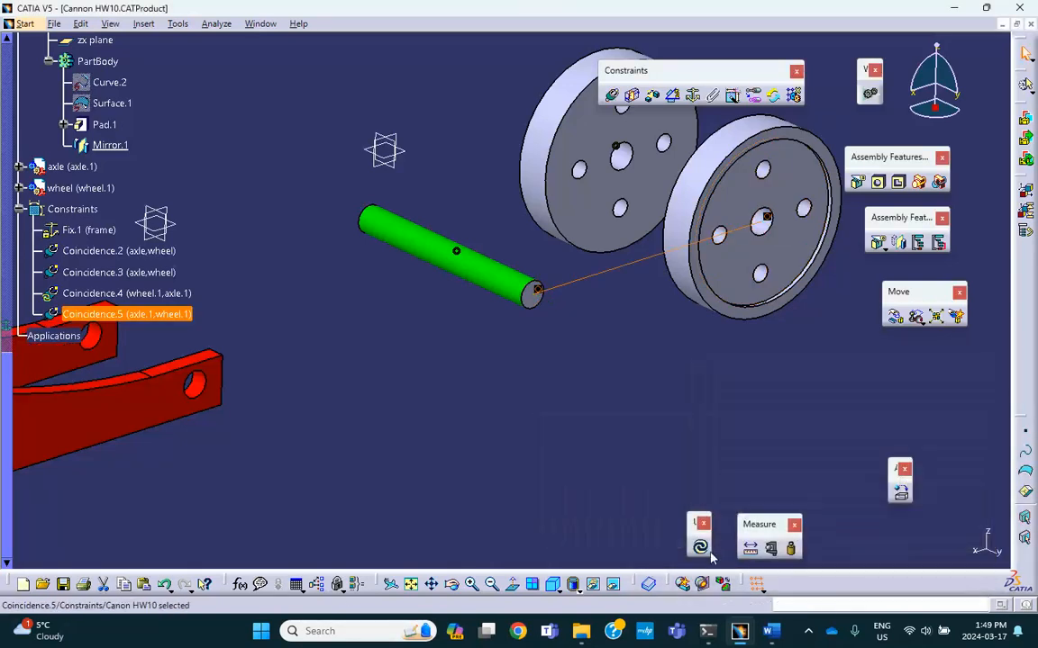
mouse_move(678, 485)
middle_down()
mouse_move(572, 370)
mouse_move(544, 397)
mouse_move(600, 412)
mouse_move(653, 365)
mouse_move(681, 380)
mouse_move(648, 361)
middle_up()
middle_drag(311, 365, 406, 421)
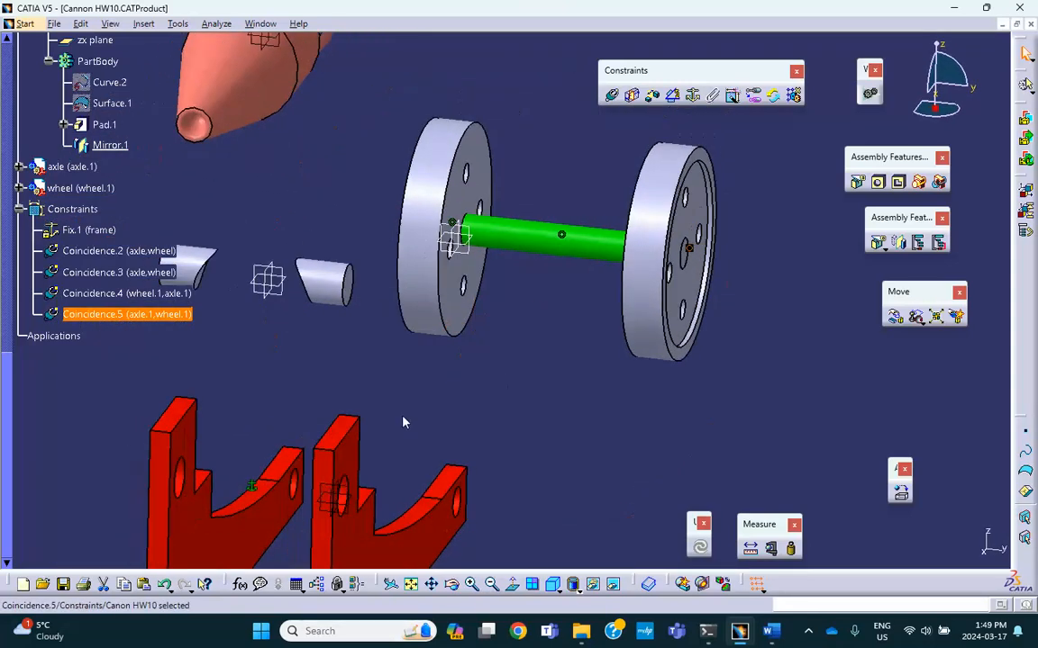
- Make the pivot's axis coincident with the axis of the upper hole at the frame's tall end
middle_drag(310, 395, 347, 327)
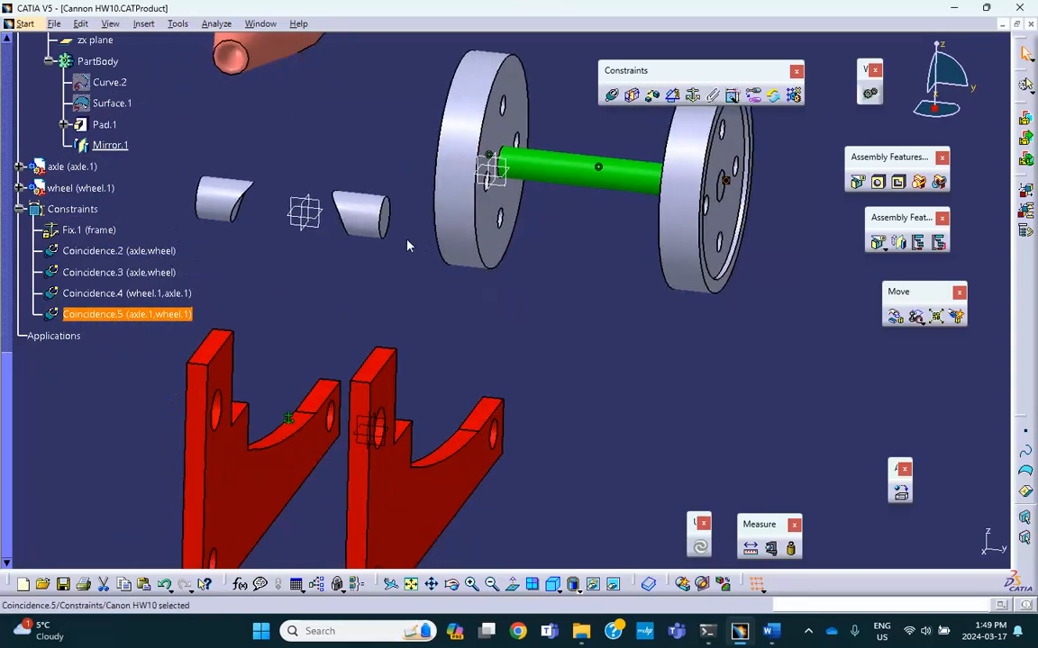
click(611, 95)
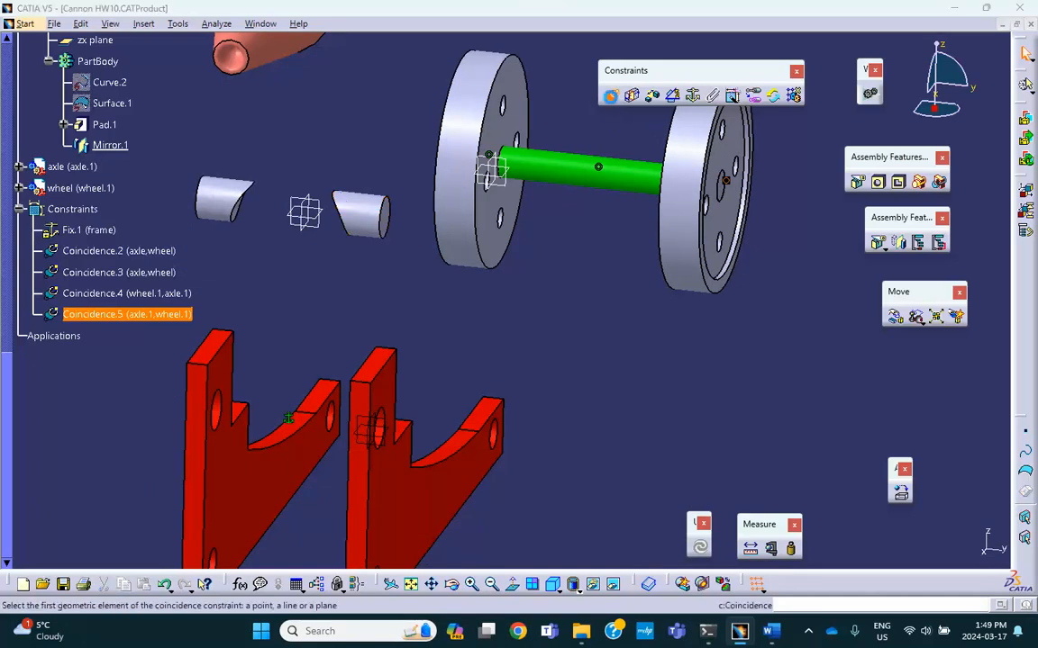
click(361, 222)
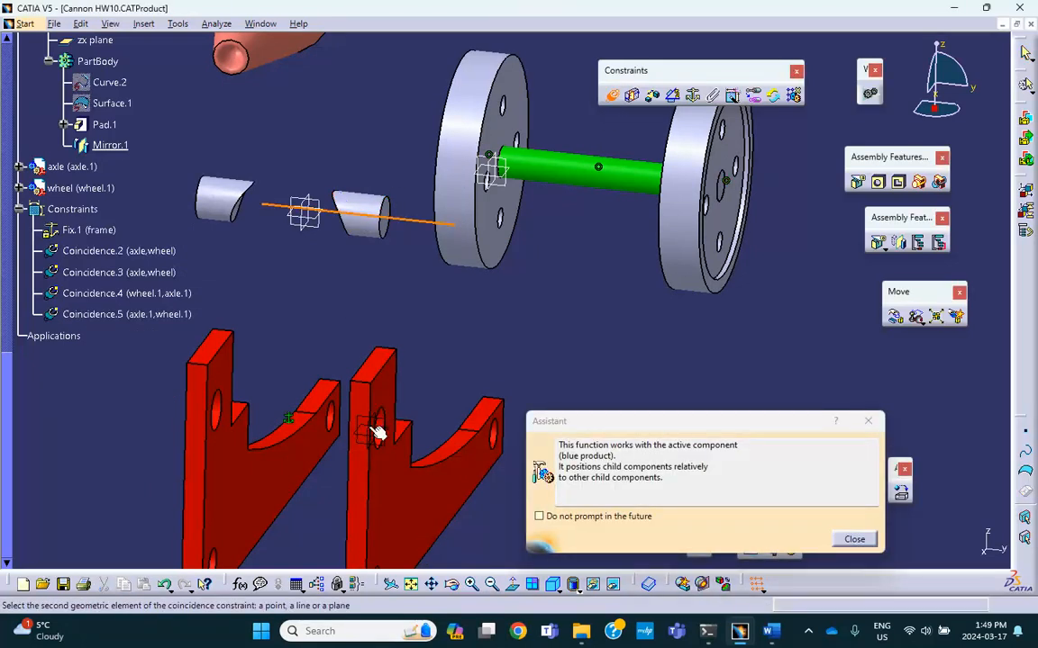
click(219, 416)
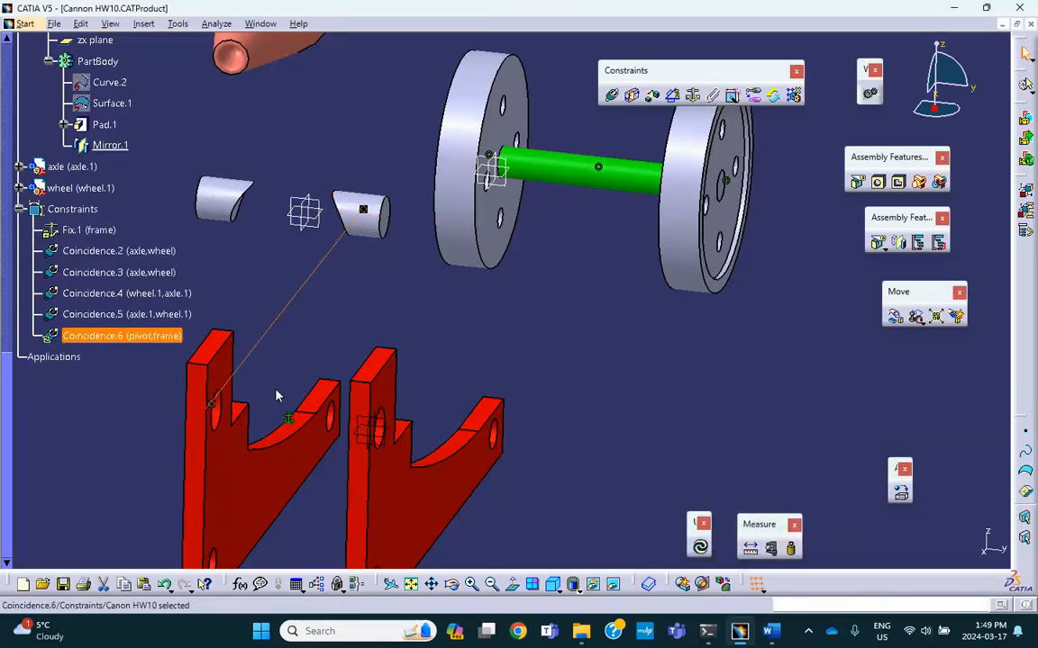
- Make the pivot's end face coincident with the frame's outer side face using Same orientation, and update the assembly
click(612, 96)
click(391, 227)
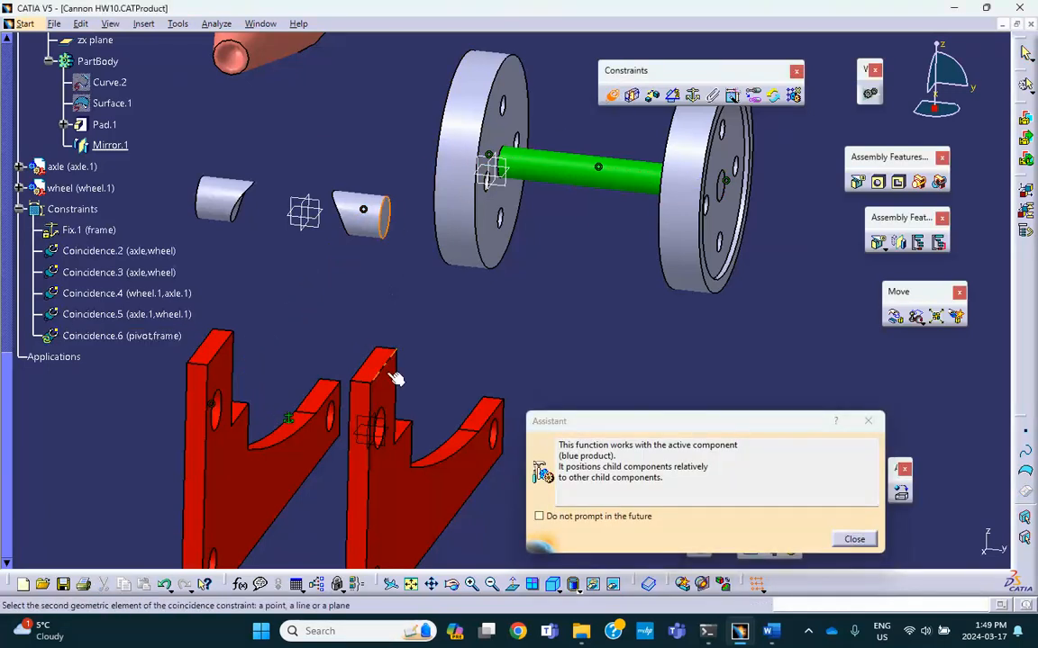
click(378, 378)
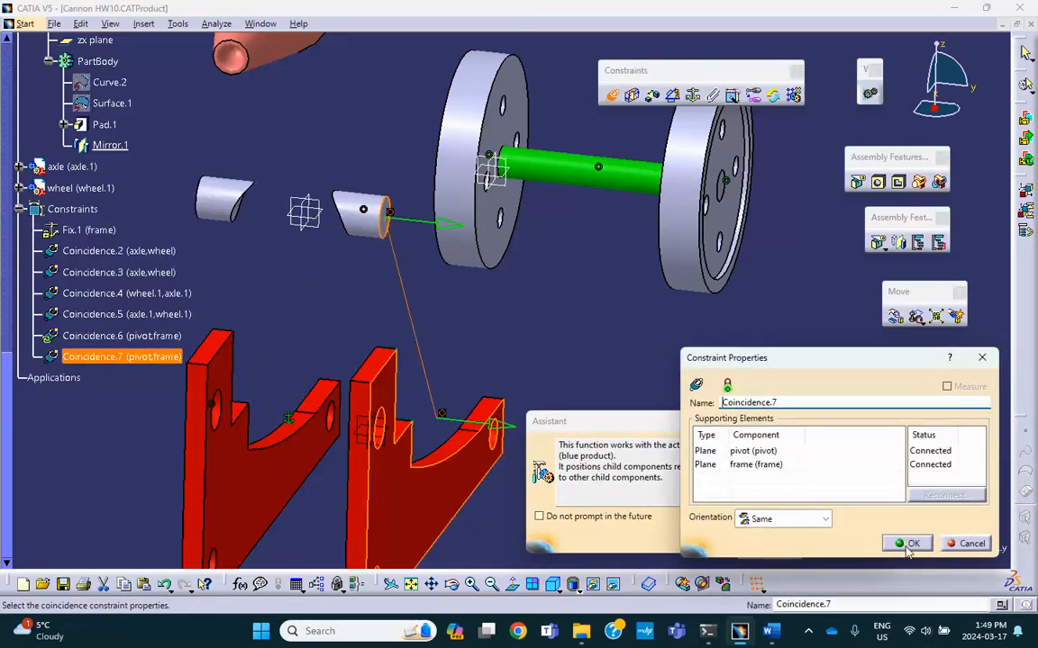
click(907, 544)
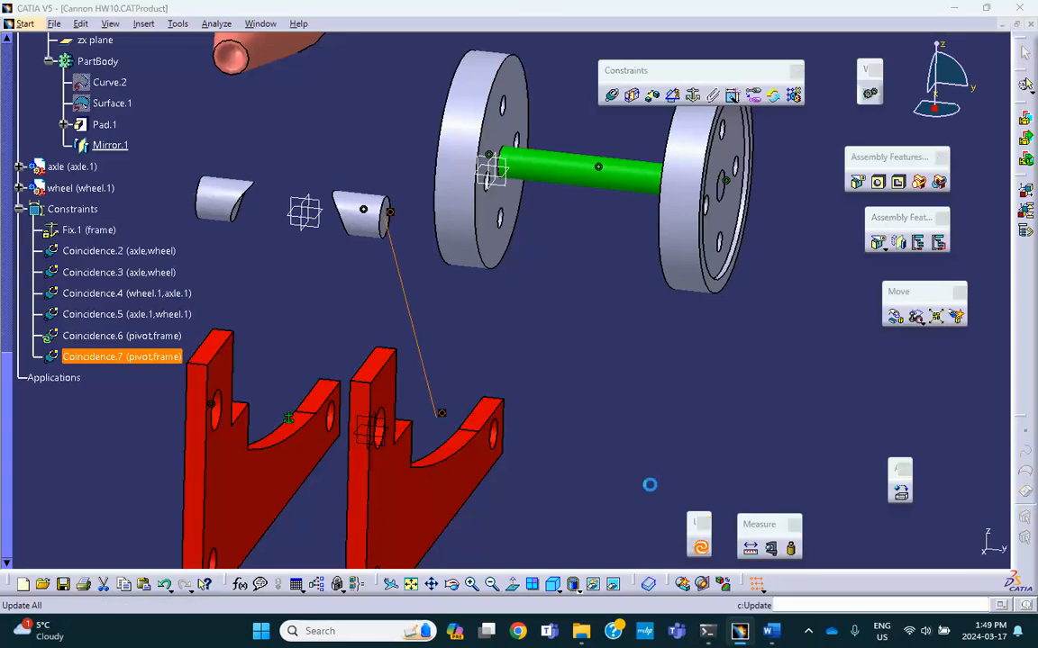
mouse_move(578, 390)
middle_down()
mouse_move(600, 342)
mouse_move(591, 398)
middle_up()
click(593, 371)
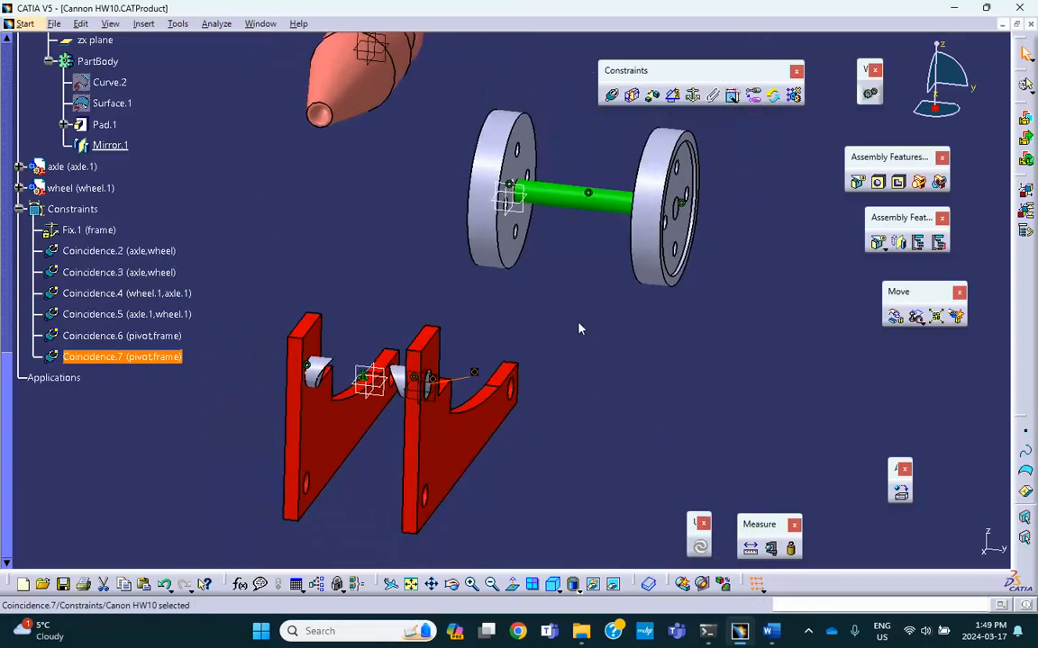
- Make the rear wheel pair's zx plane coincident with the pivot's zx plane using Same orientation, and update the assembly
middle_drag(510, 209, 552, 225)
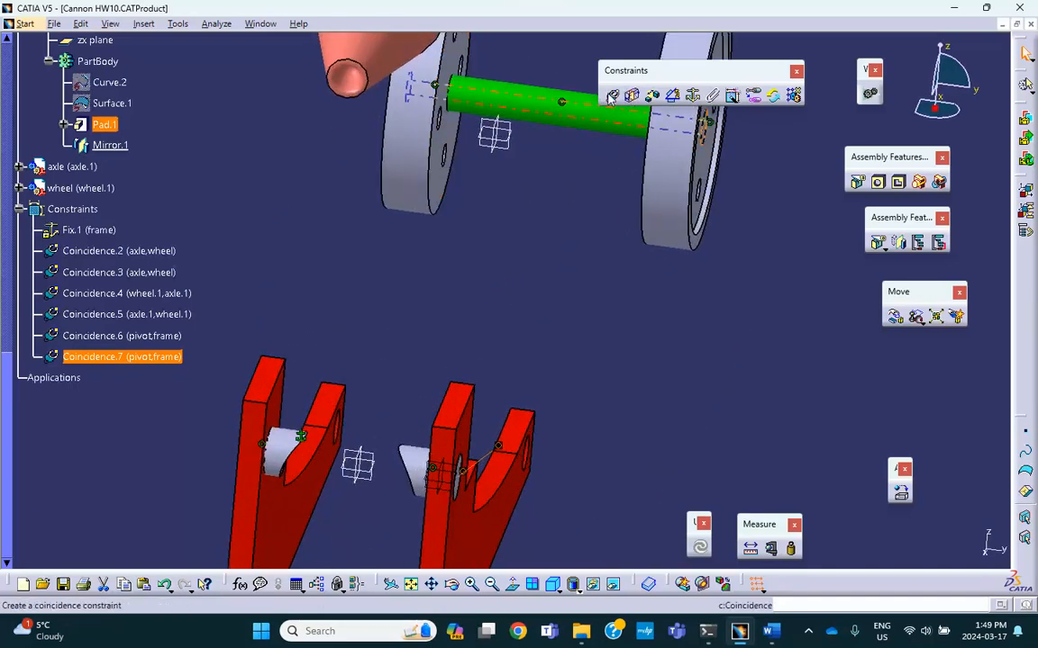
click(612, 95)
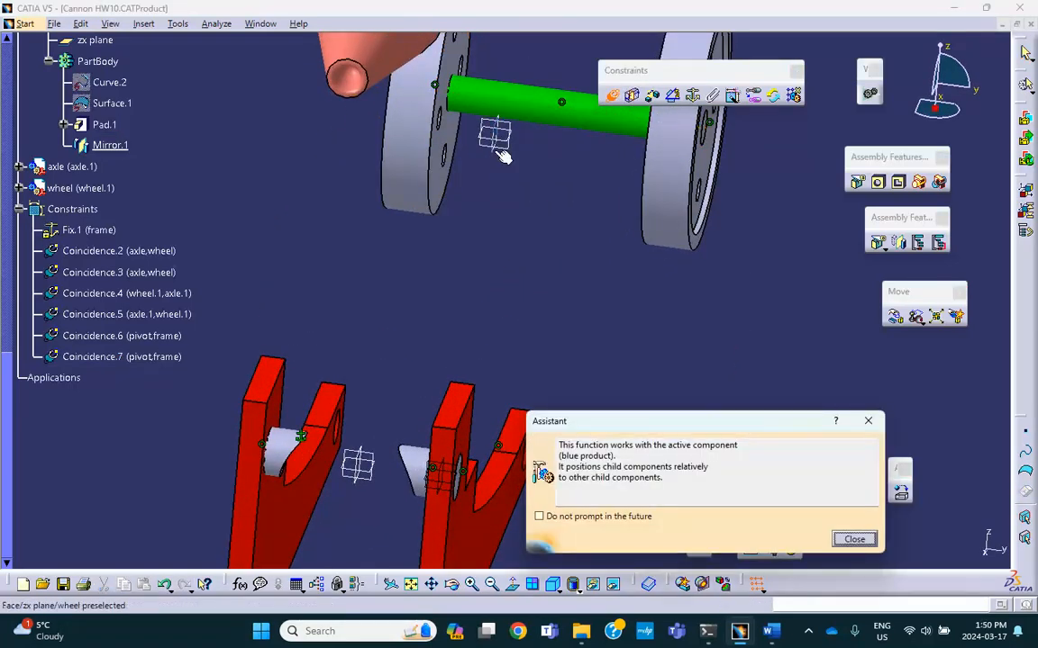
click(495, 135)
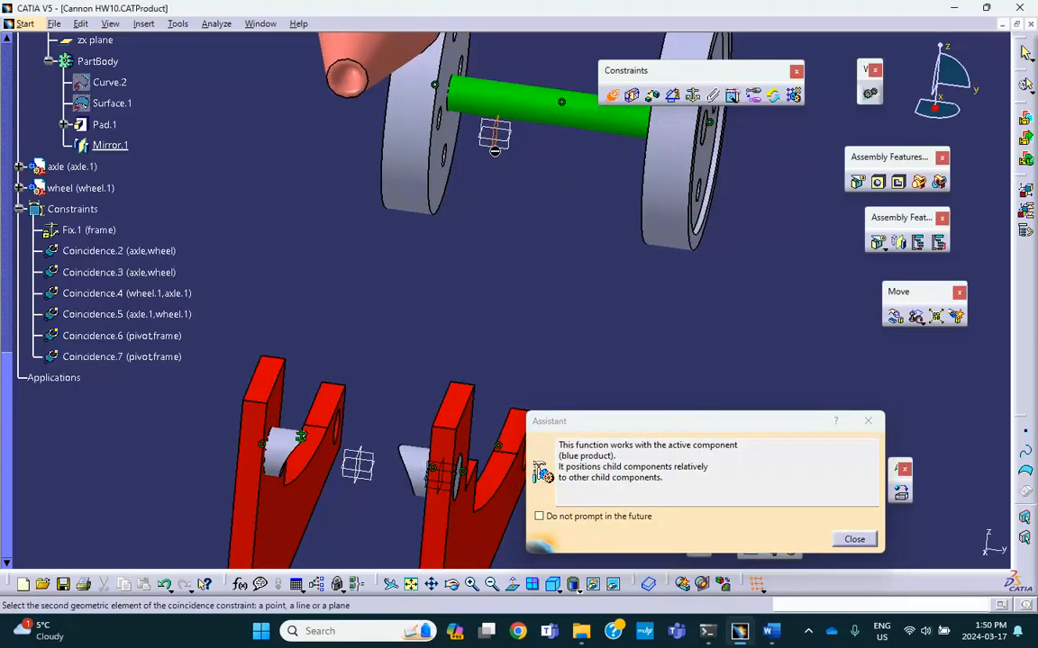
click(358, 457)
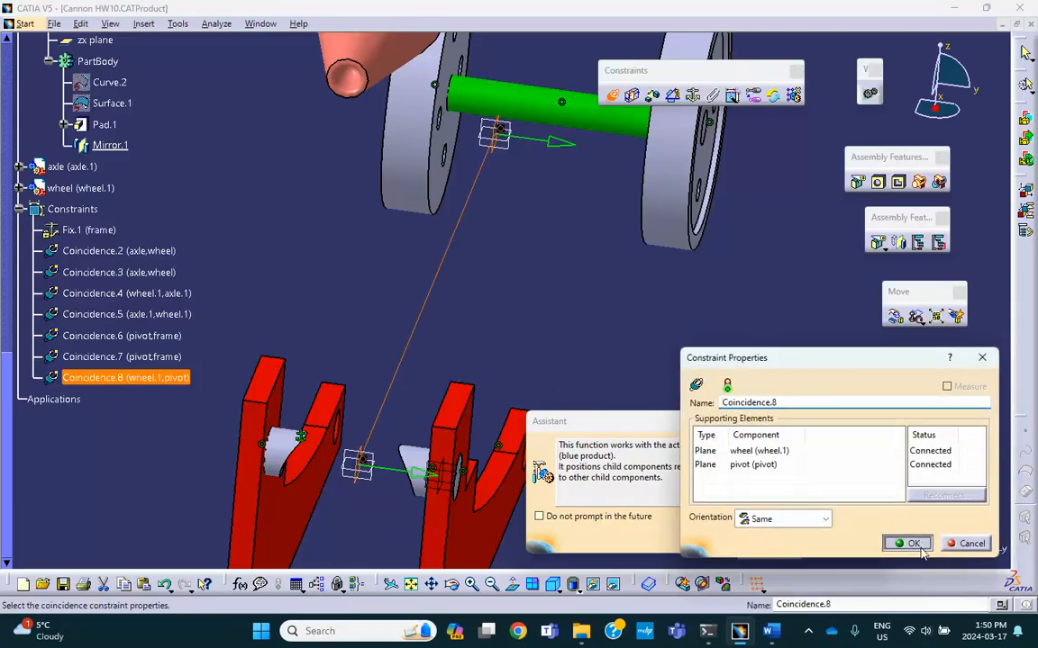
click(911, 544)
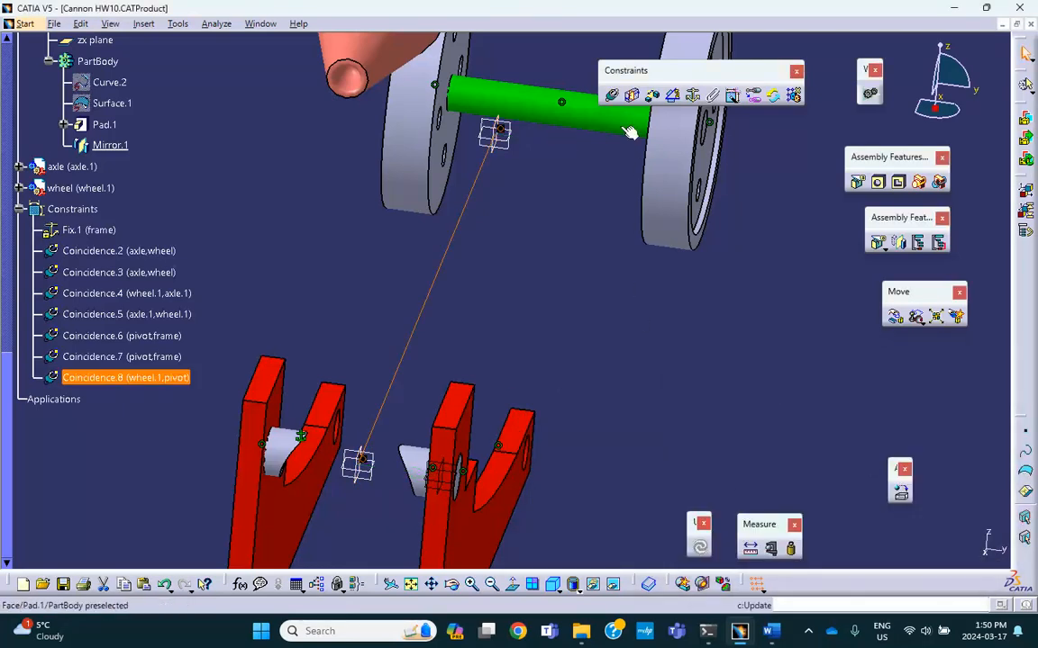
- Make the front axle's zx plane coincident with the pivot's zx plane using Same orientation, and update the assembly
click(611, 97)
middle_drag(440, 338, 539, 138)
middle_drag(399, 395, 368, 251)
click(344, 423)
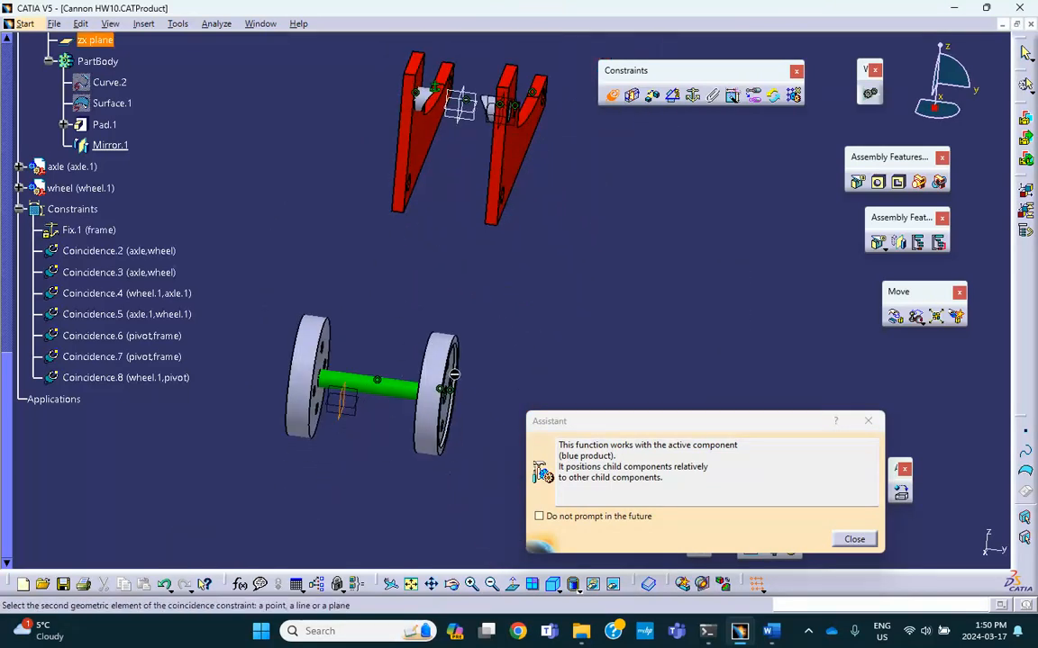
mouse_move(467, 344)
middle_down()
mouse_move(487, 352)
mouse_move(464, 331)
middle_up()
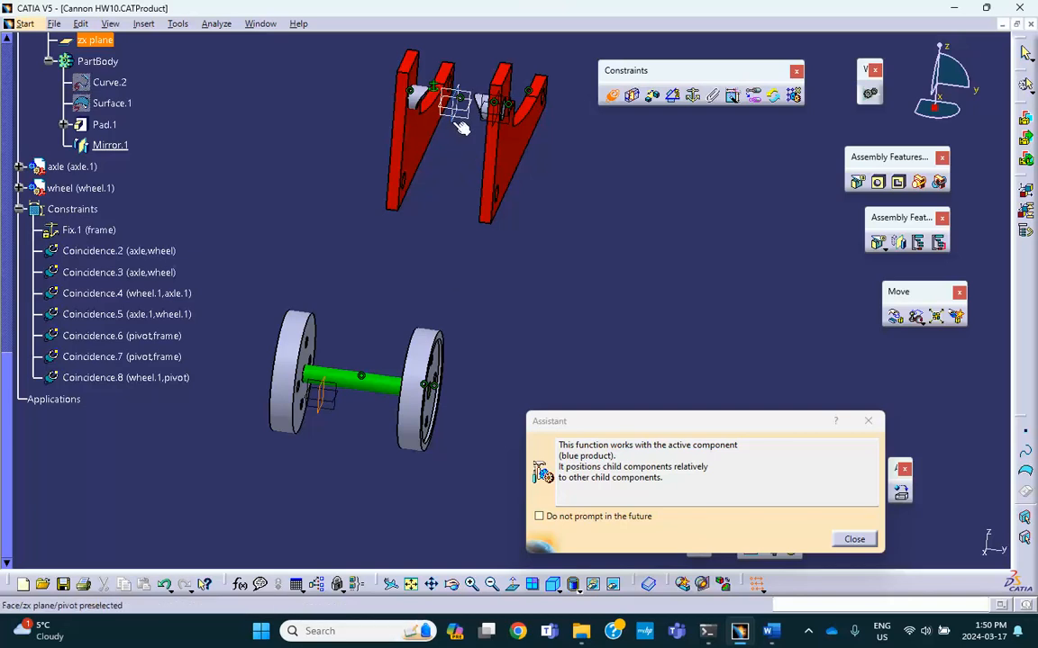
click(455, 123)
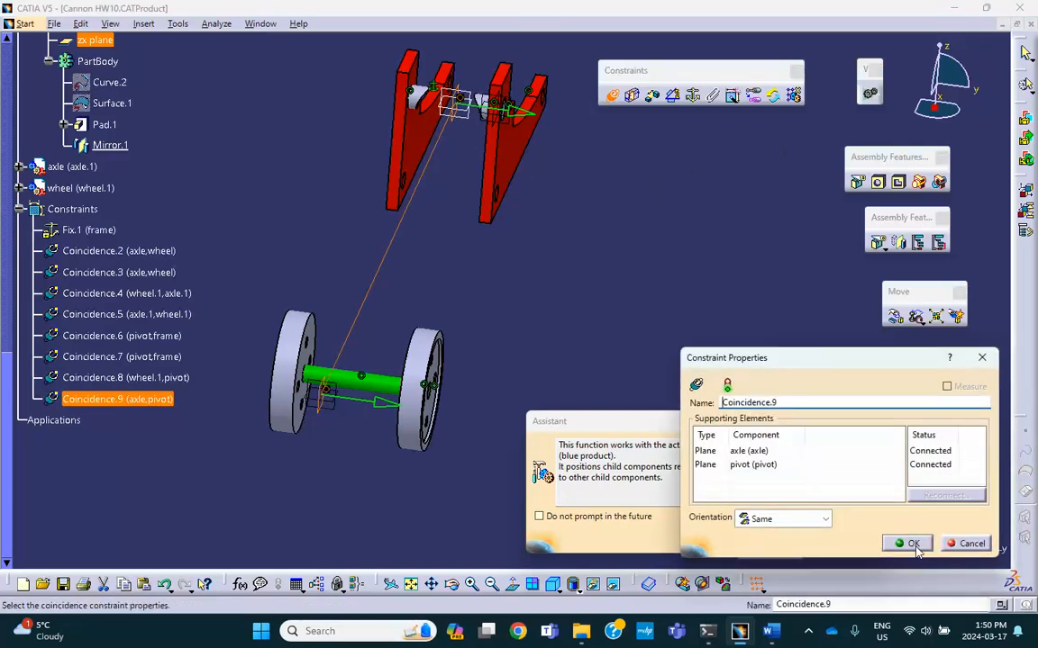
click(907, 543)
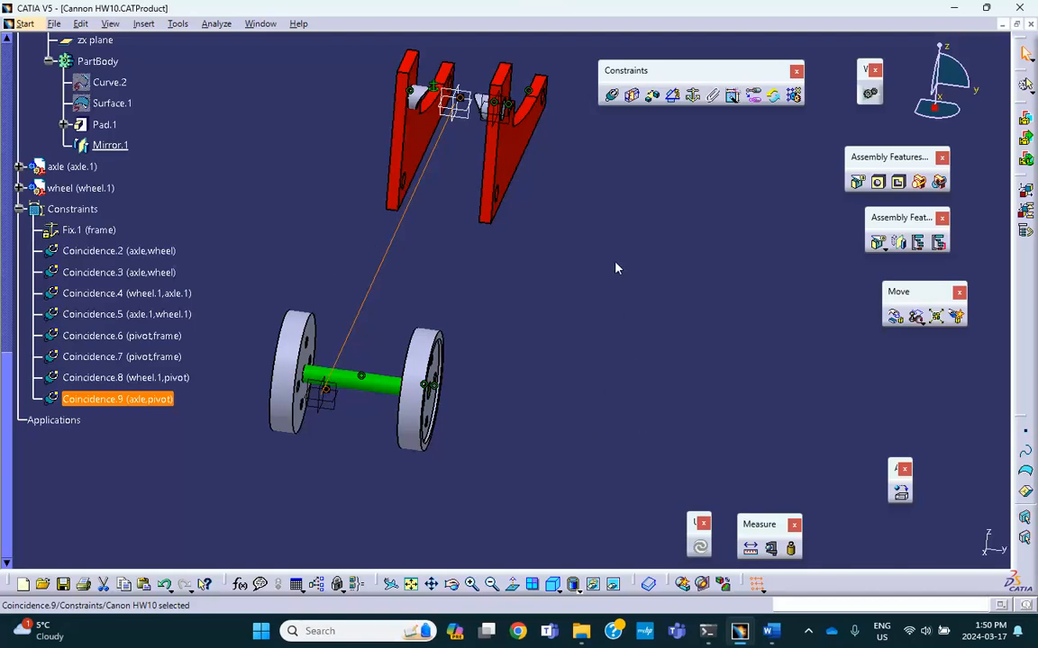
- Make the front axle's axis coincident with the lower hole at the frame's tall end and update the assembly
middle_drag(644, 278, 612, 272)
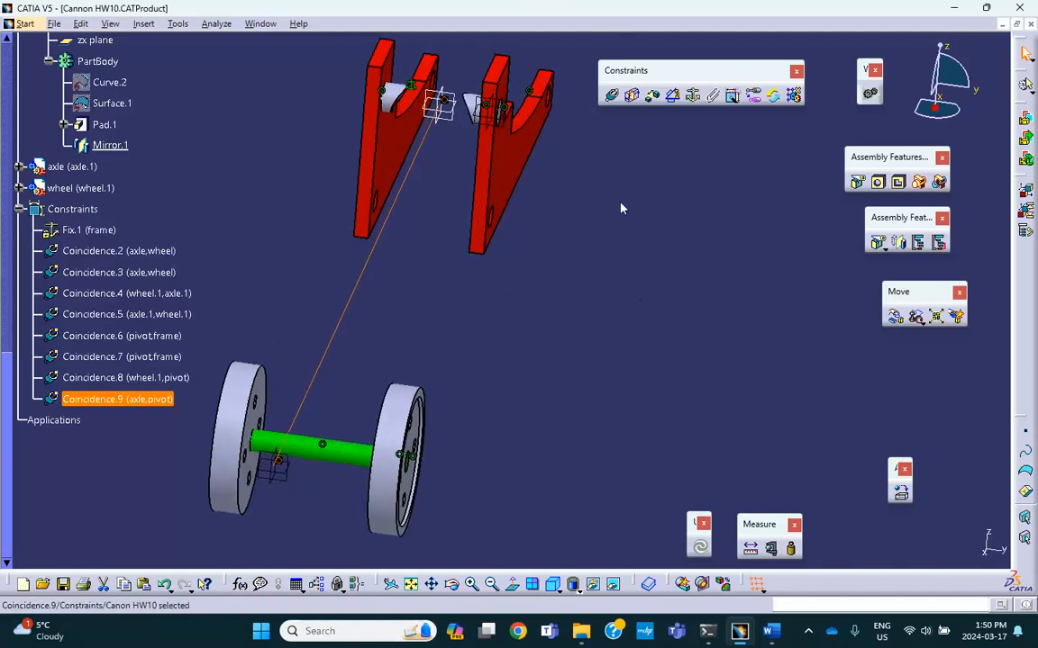
click(611, 94)
click(338, 462)
middle_drag(495, 297, 468, 225)
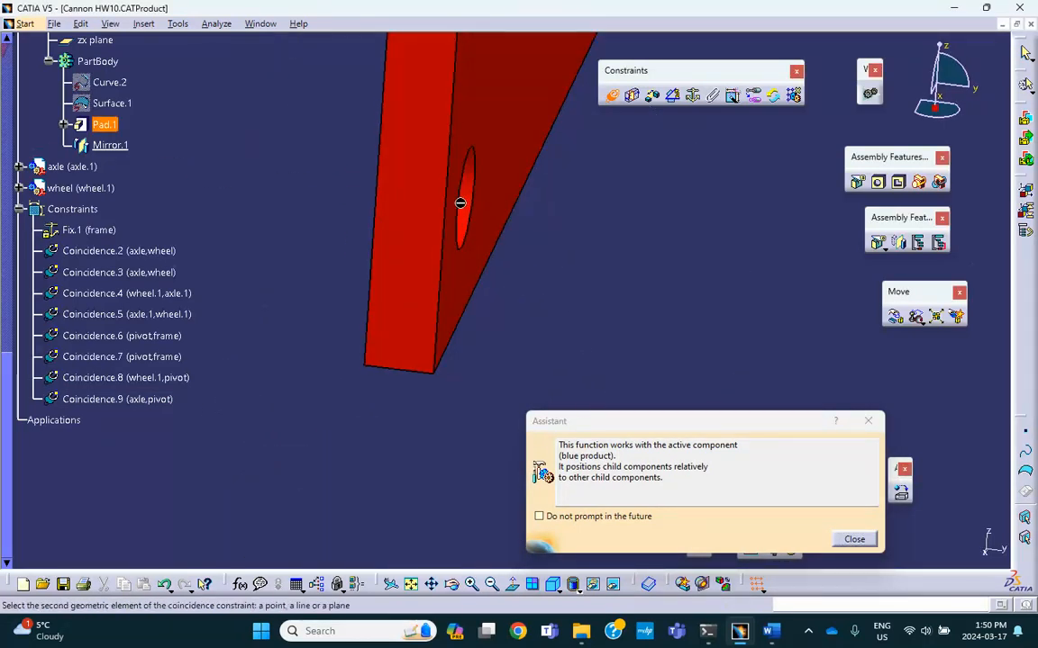
click(464, 206)
click(701, 546)
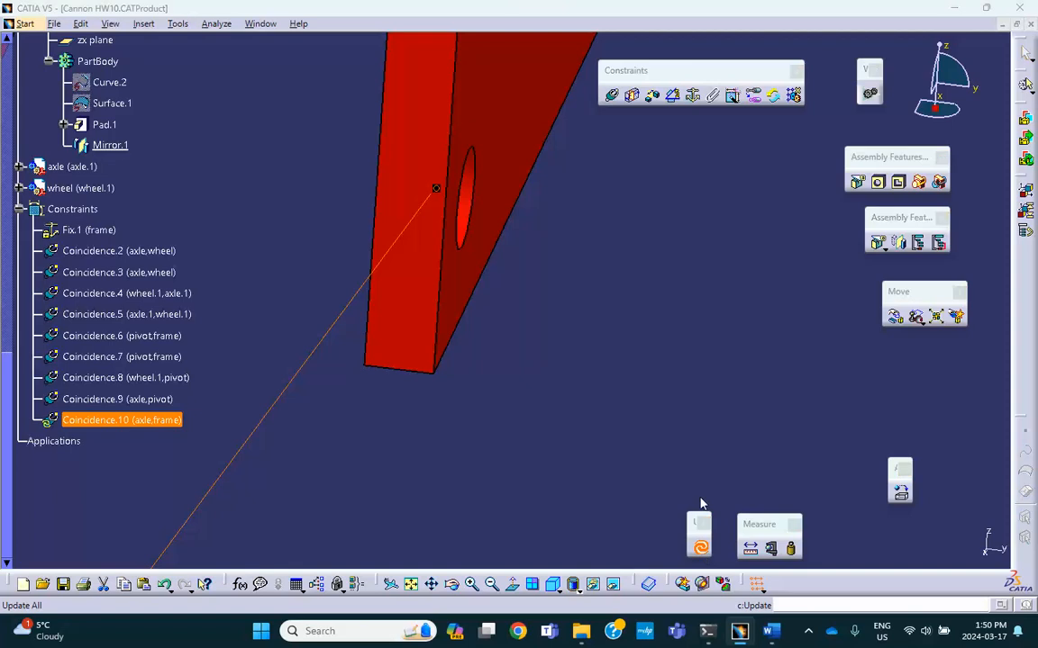
- Make the hole axis at the frame's low rear end coincident with the rear axle's axis and update the assembly
middle_drag(677, 368, 635, 132)
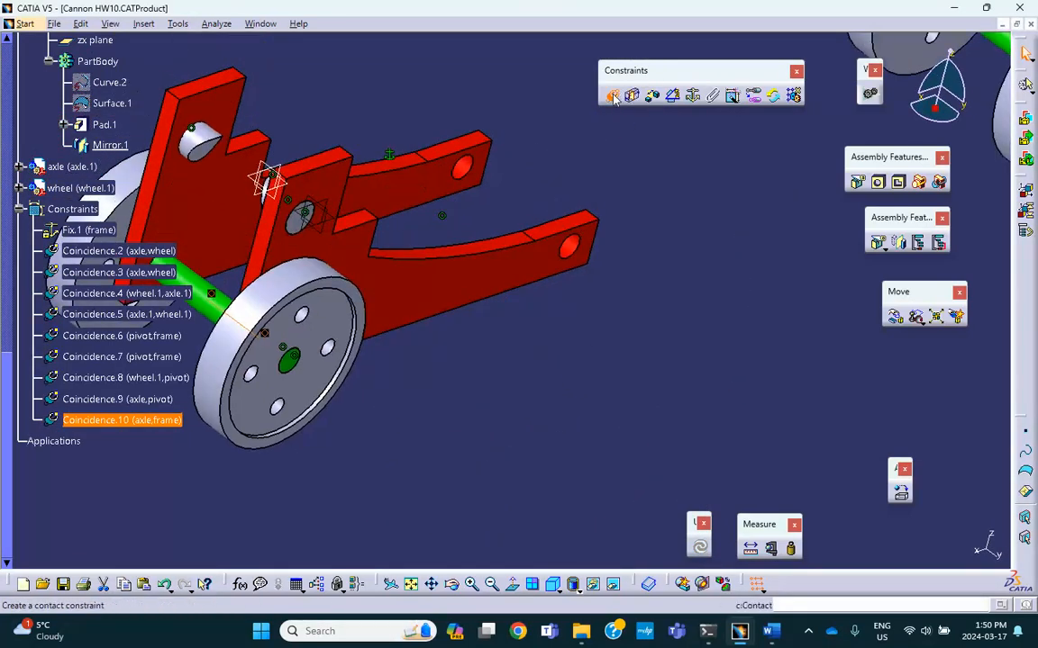
click(612, 97)
click(459, 167)
middle_drag(663, 216, 504, 336)
click(828, 143)
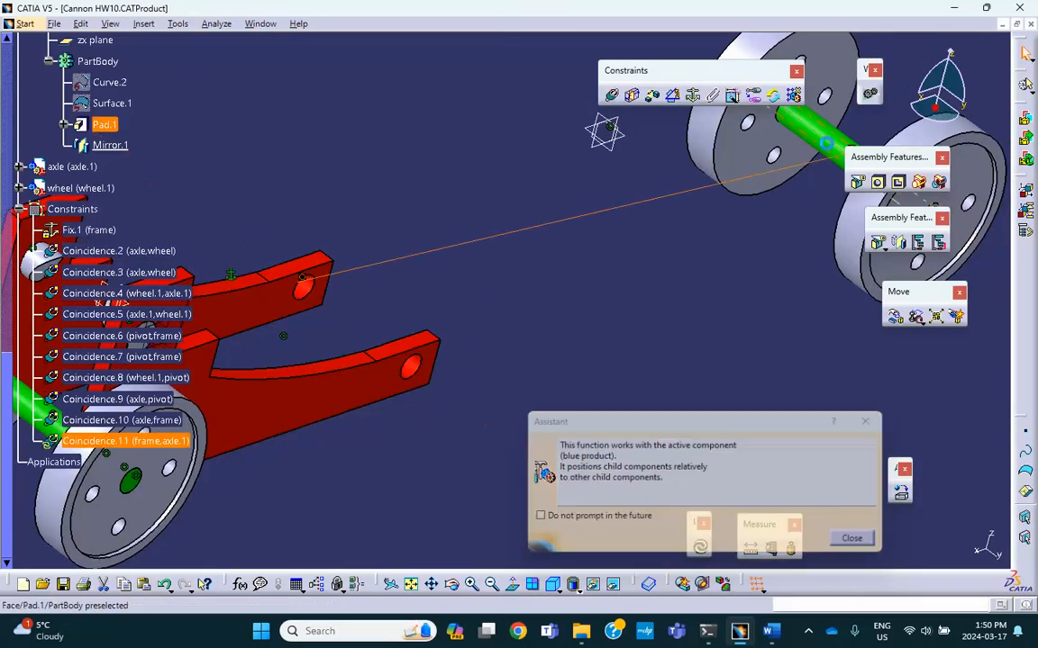
click(701, 547)
middle_drag(573, 385, 802, 362)
middle_drag(535, 382, 508, 431)
middle_drag(668, 322, 586, 356)
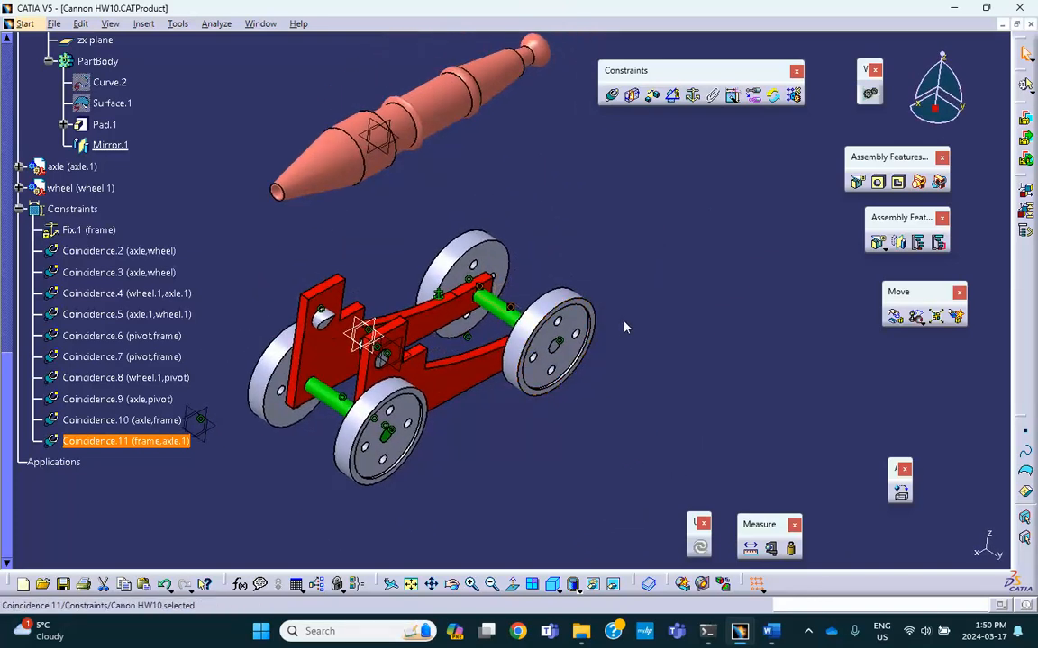
middle_drag(613, 295, 584, 308)
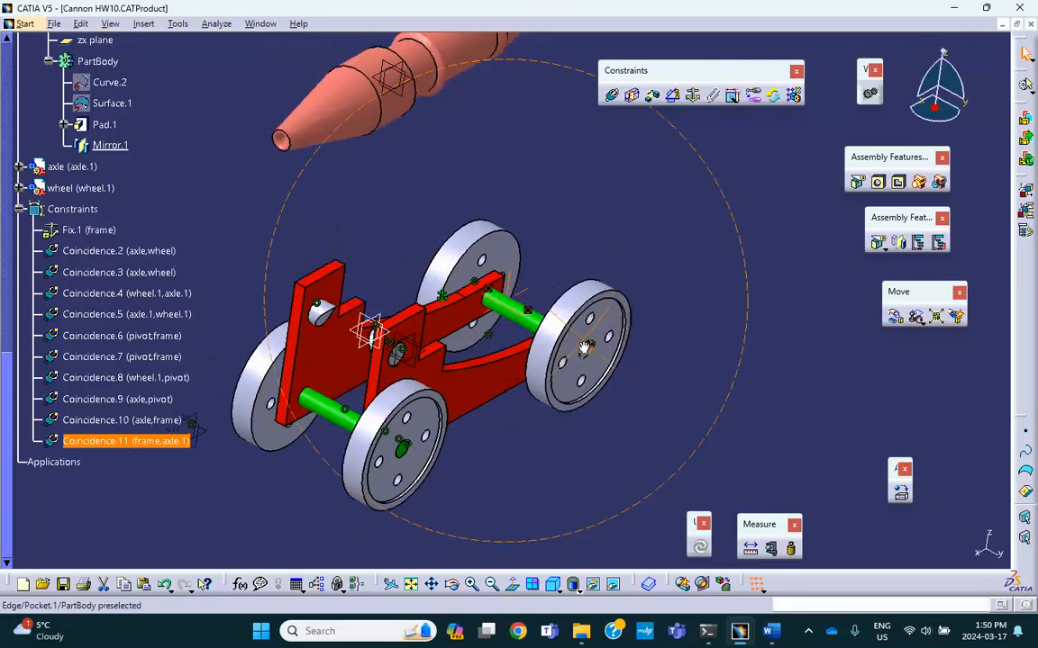
click(808, 631)
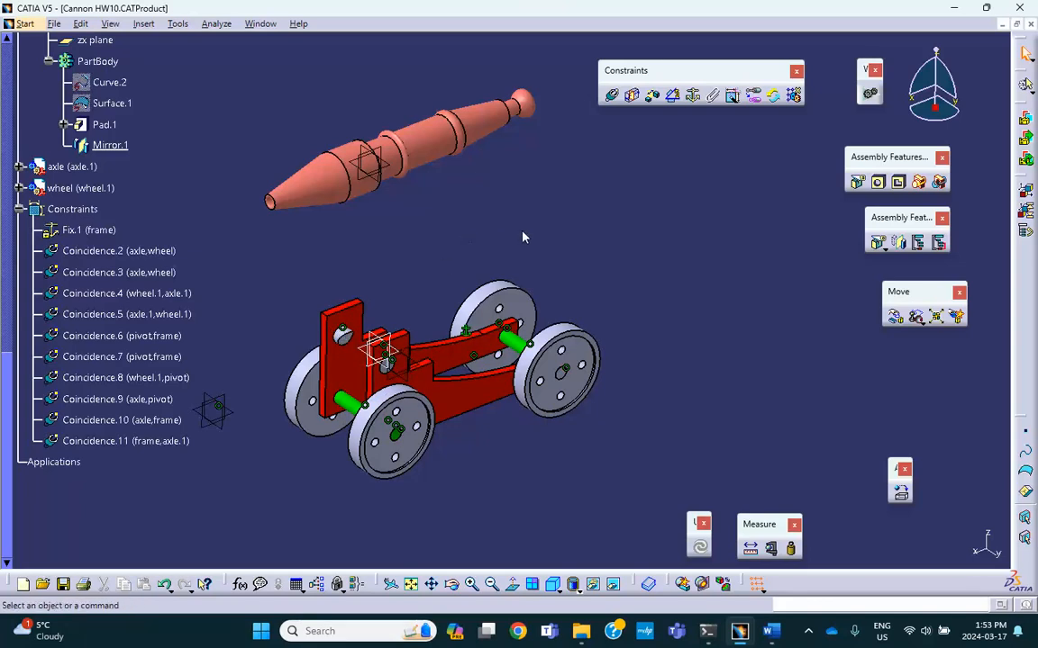
- Rotate the rear and front axles and wheel pairs out of position with the Manipulation tool
middle_drag(542, 214, 562, 213)
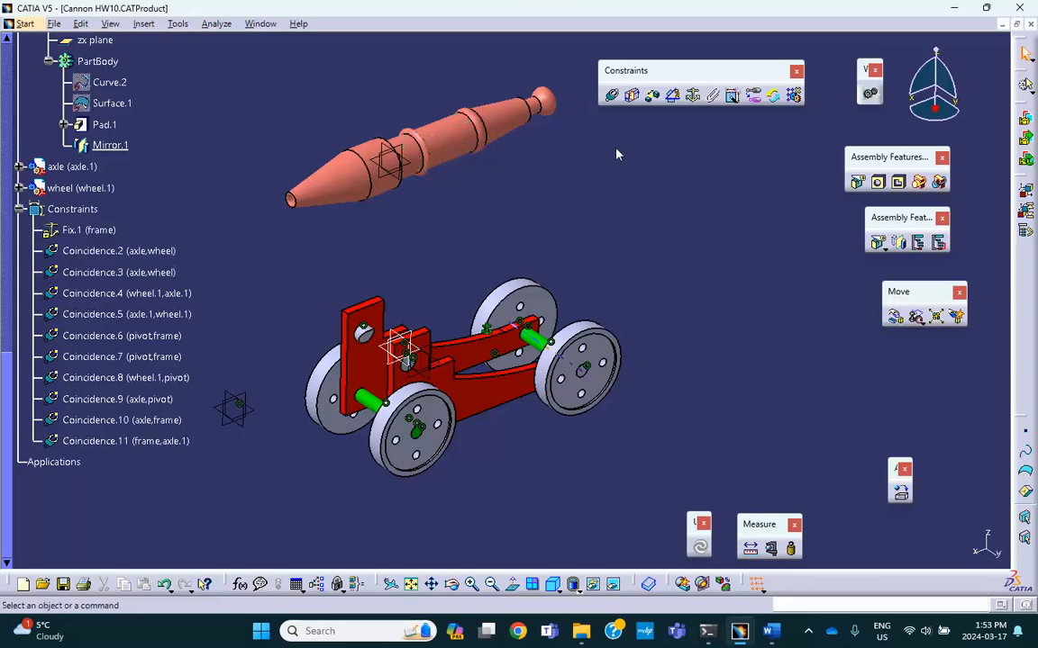
click(895, 319)
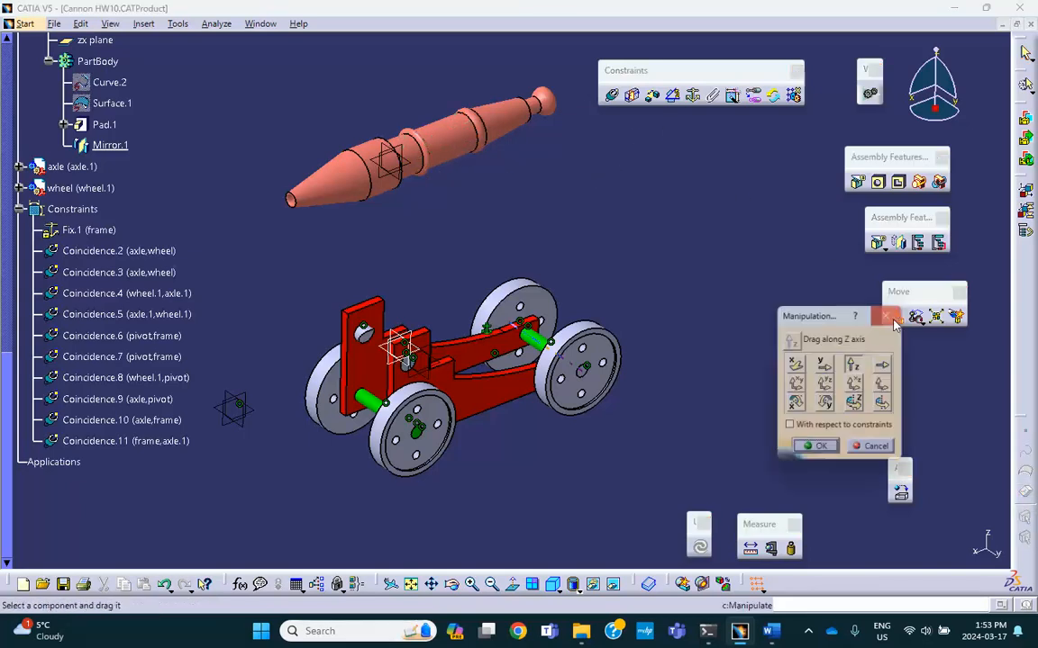
click(855, 407)
drag(602, 351, 583, 364)
click(581, 362)
click(795, 405)
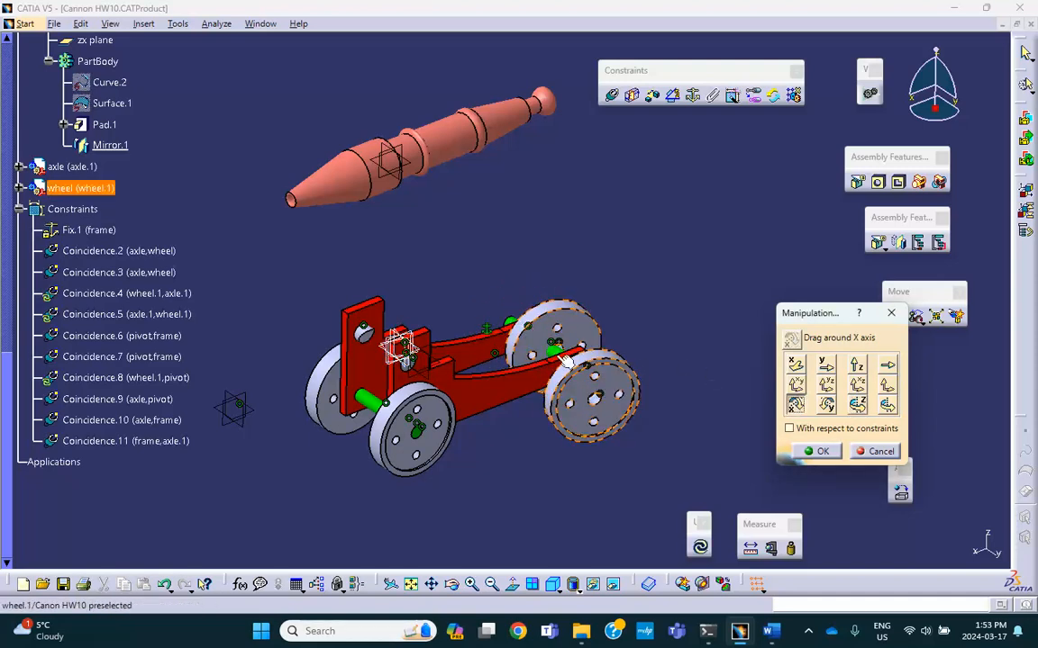
click(510, 322)
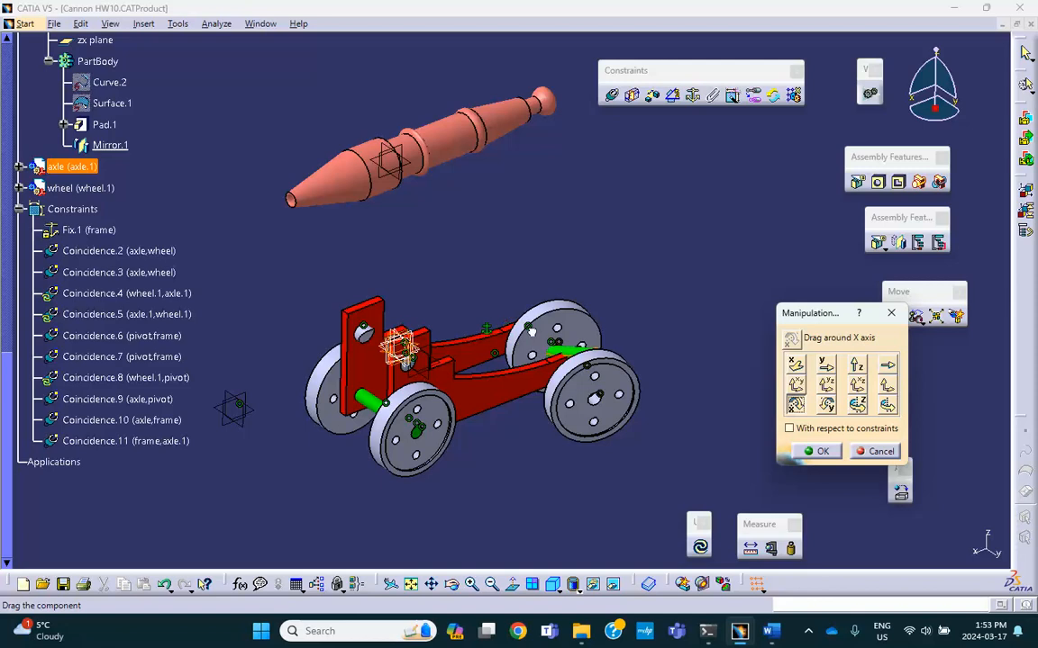
drag(536, 333, 540, 334)
drag(371, 402, 297, 333)
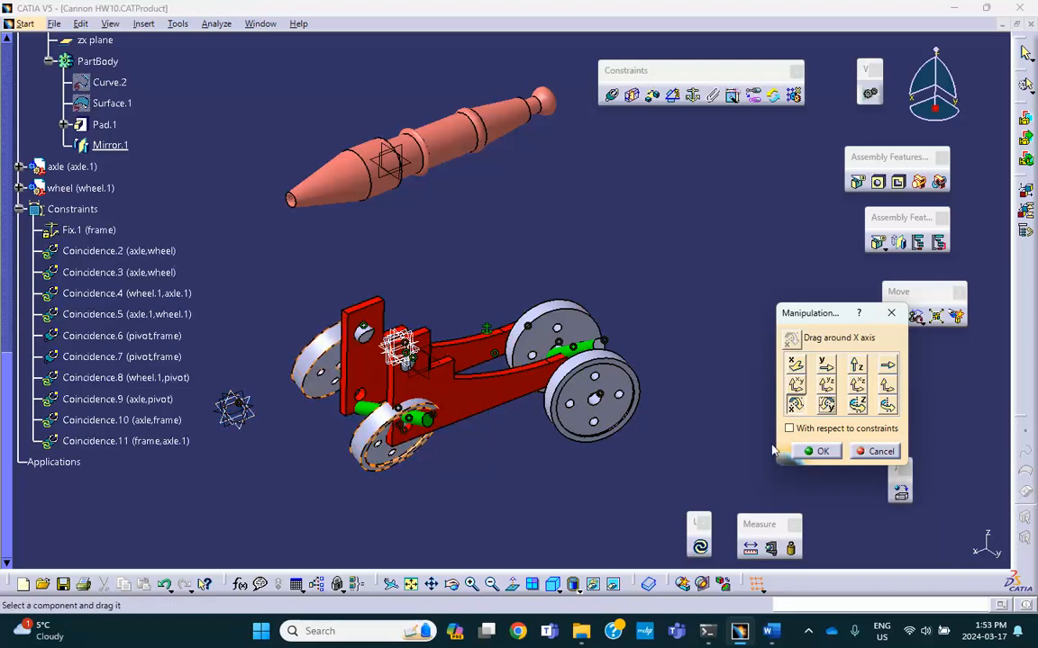
click(822, 452)
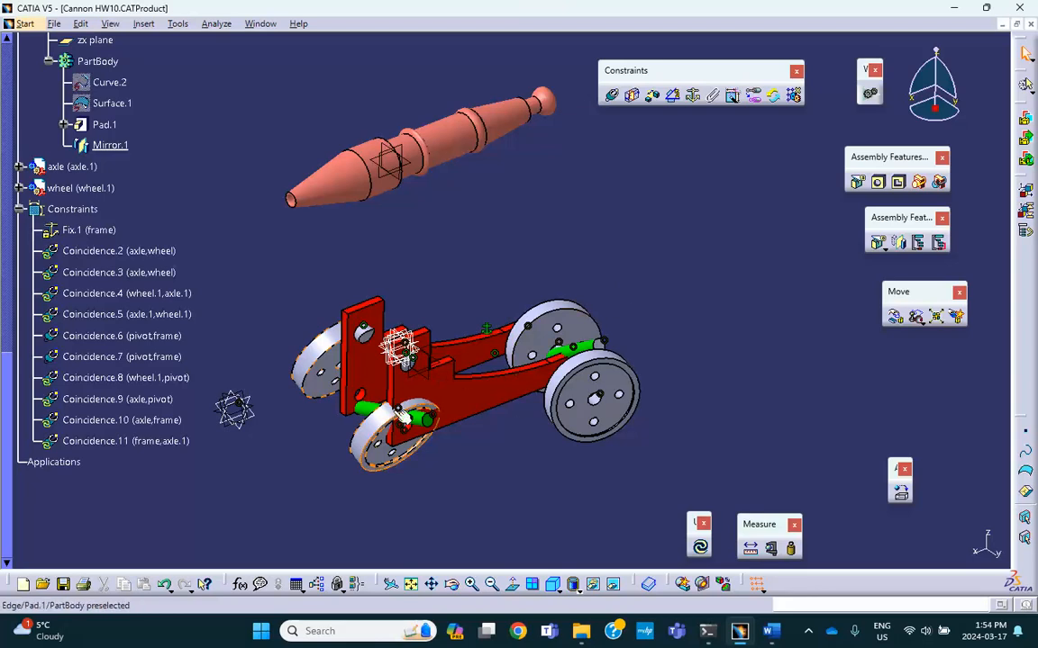
- Rotate the pivot about the Z axis with the Manipulation tool and update the whole assembly
middle_drag(447, 415, 567, 194)
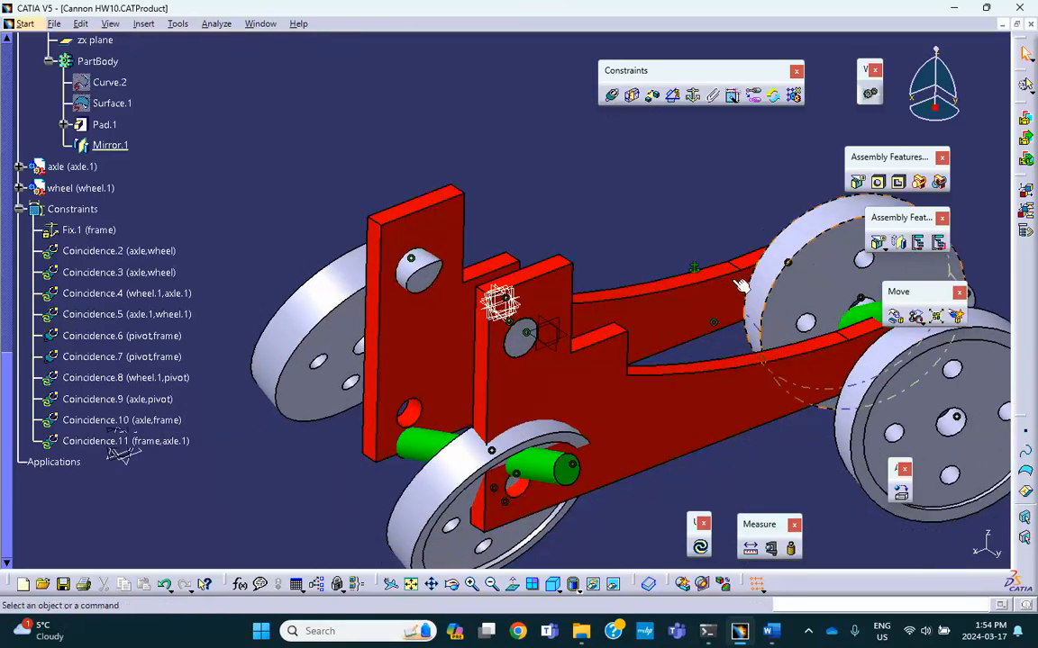
click(894, 316)
click(856, 404)
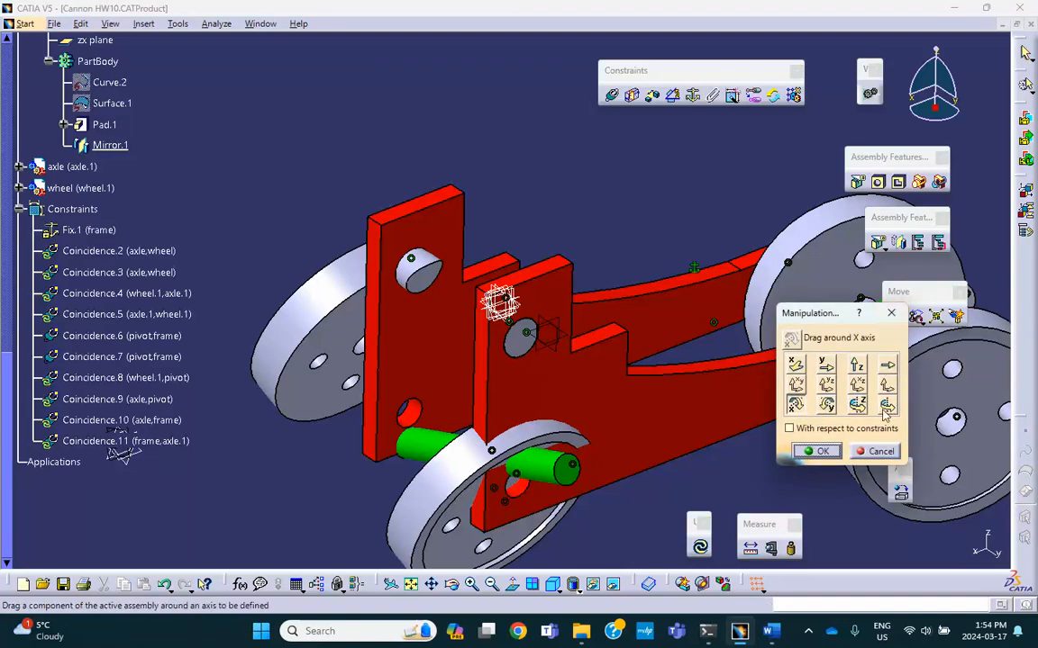
drag(475, 272, 500, 301)
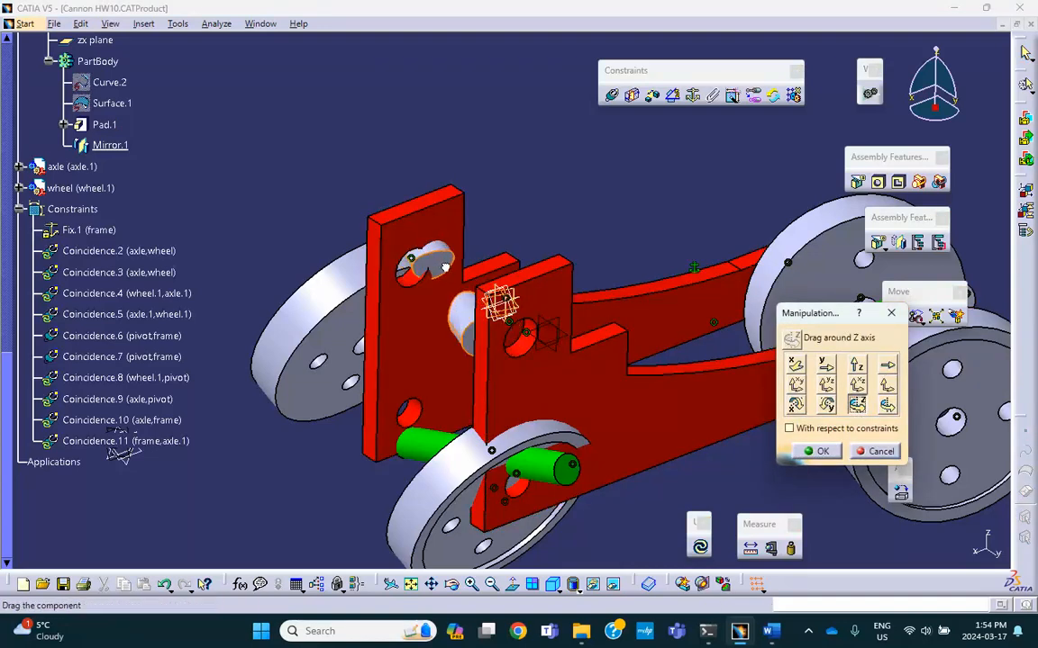
click(822, 451)
middle_drag(627, 250, 545, 308)
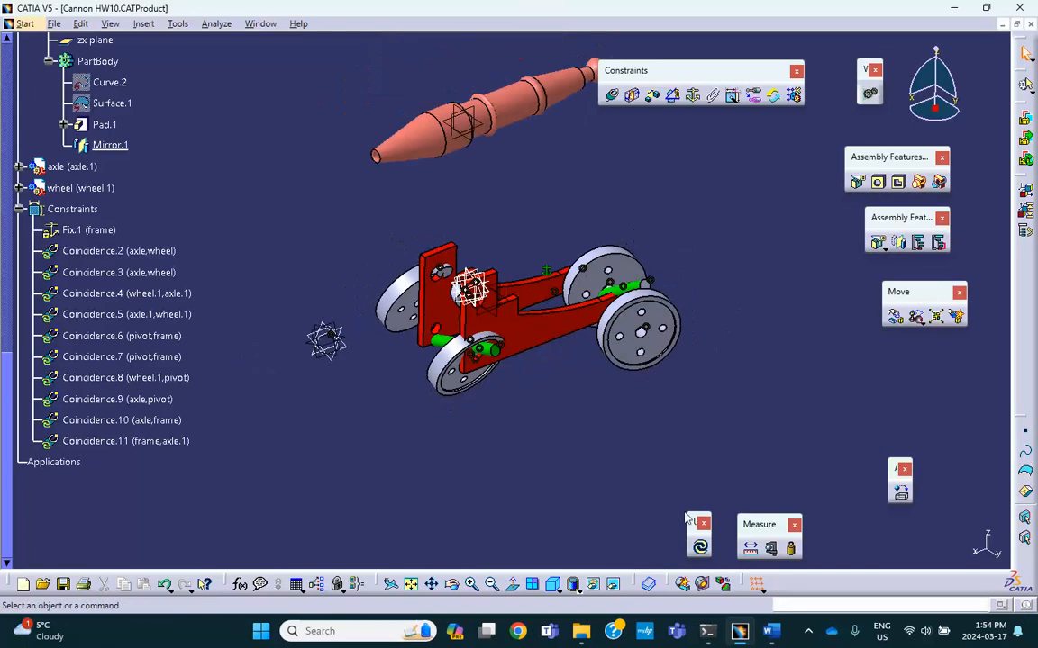
click(701, 548)
middle_drag(598, 456, 548, 456)
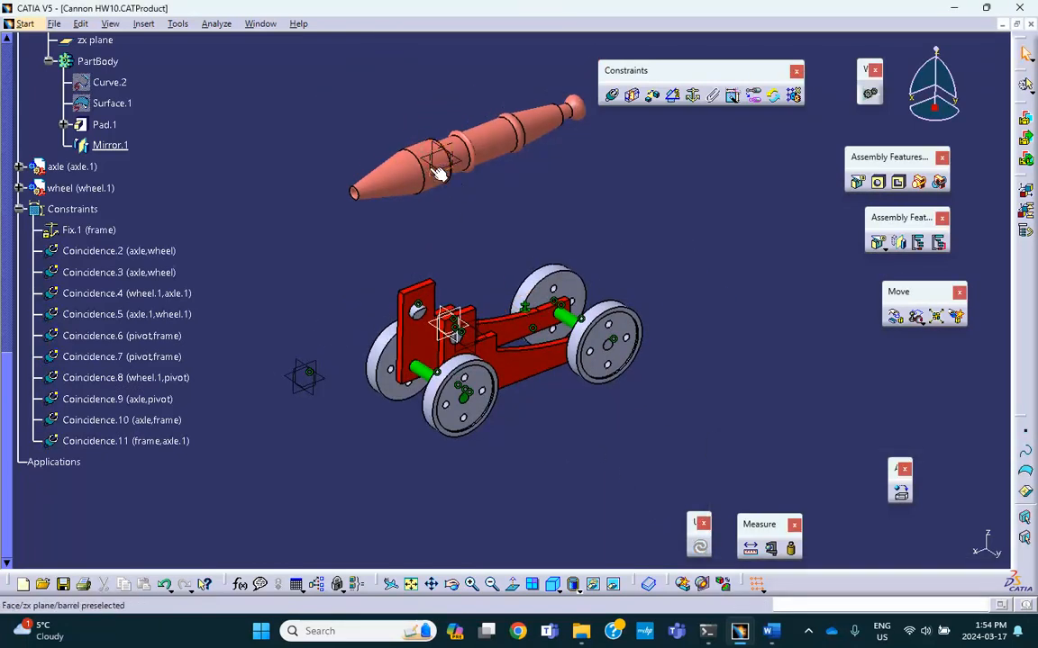
- Activate the barrel part for editing and open a new sketch on its xy plane
middle_drag(515, 204, 481, 218)
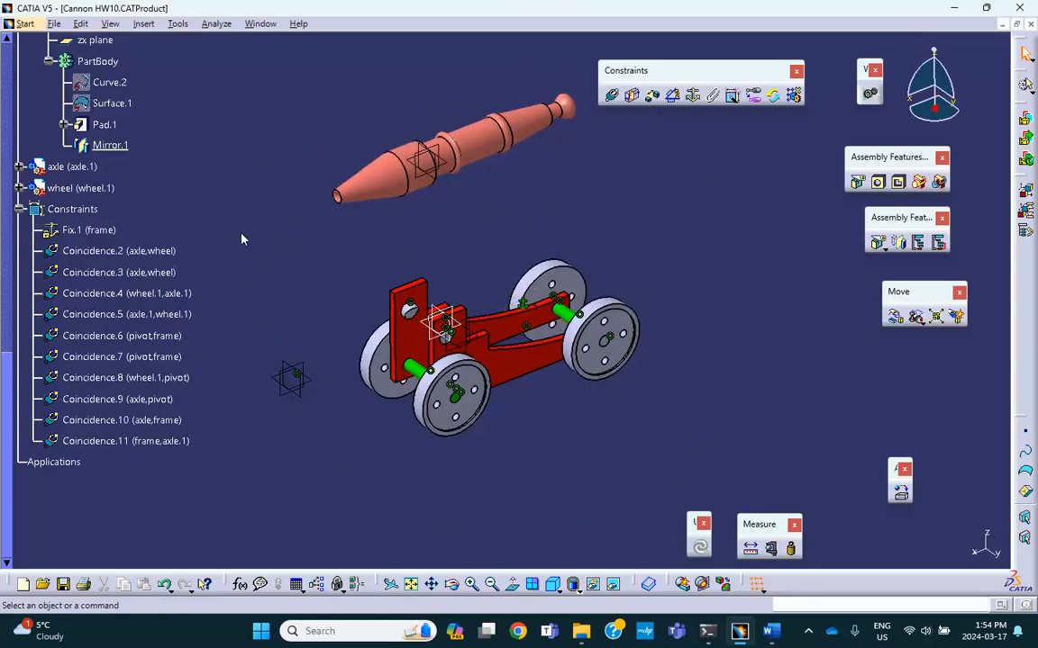
scroll(192, 248, up, 10)
scroll(187, 218, up, 5)
double_click(77, 192)
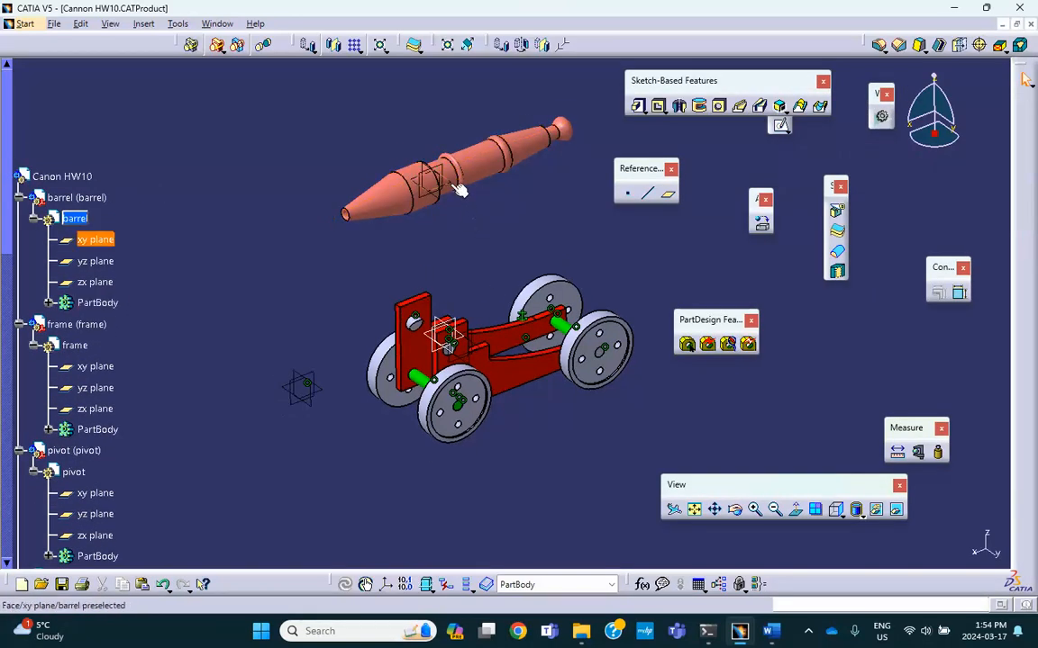
click(400, 173)
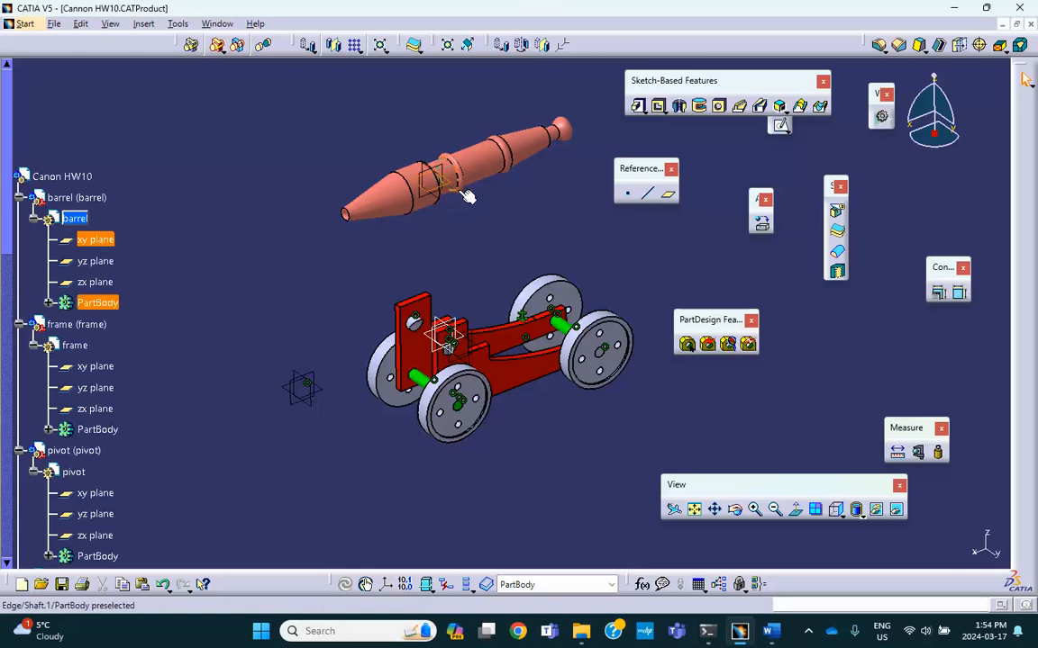
click(781, 127)
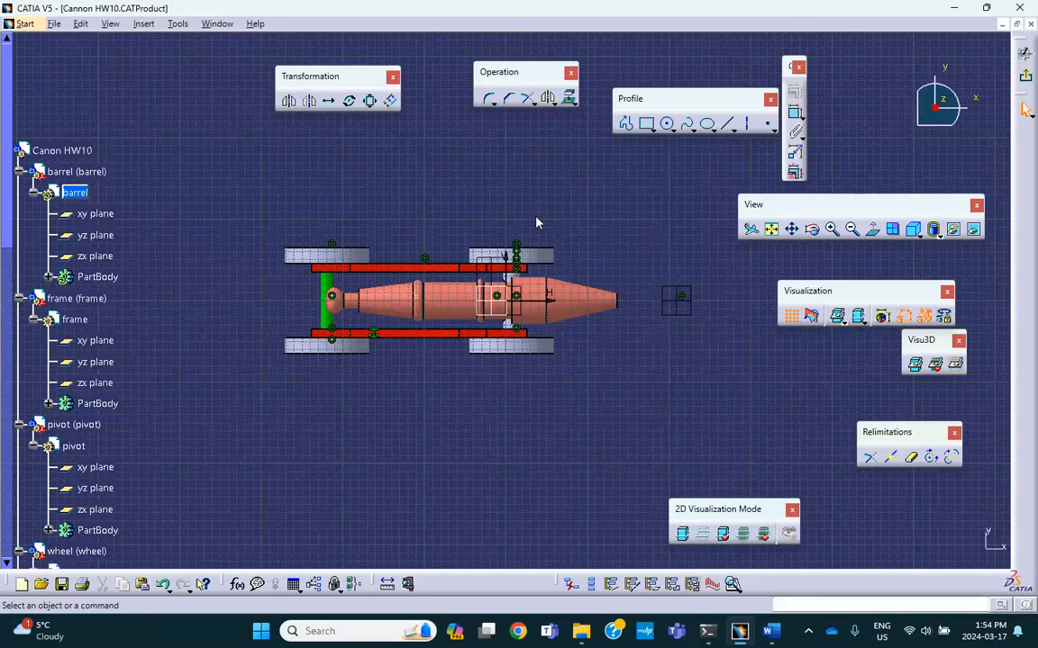
- Sketch a vertical line across the barrel, starting at about H 1.148, V 3.427 and ending beyond its opposite side, and exit the sketch
click(728, 126)
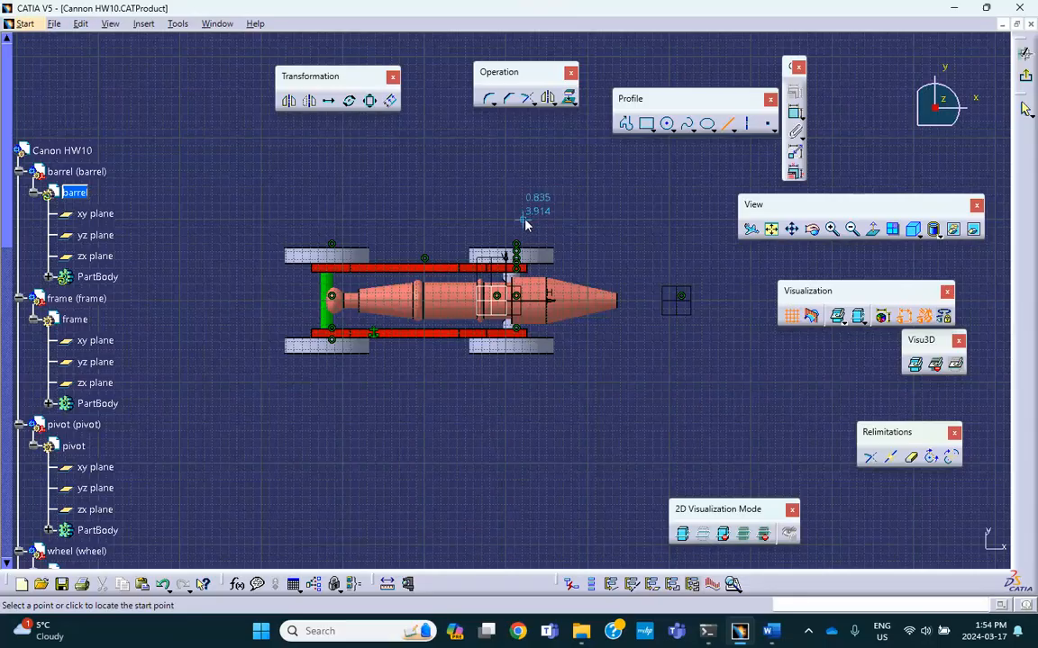
middle_drag(528, 212, 522, 279)
middle_drag(535, 236, 559, 199)
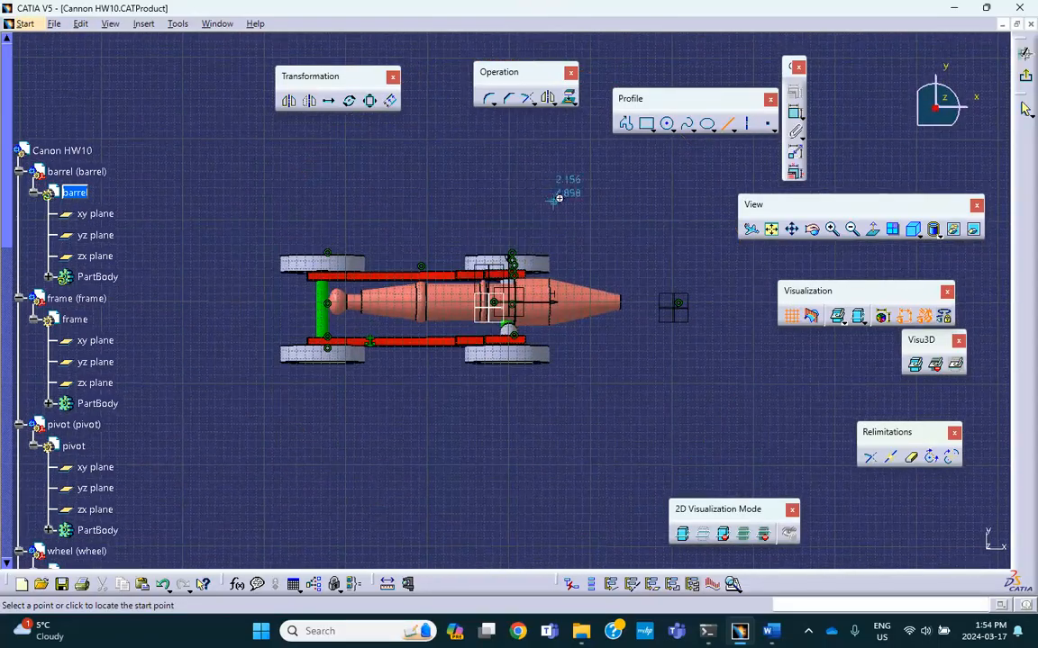
click(892, 230)
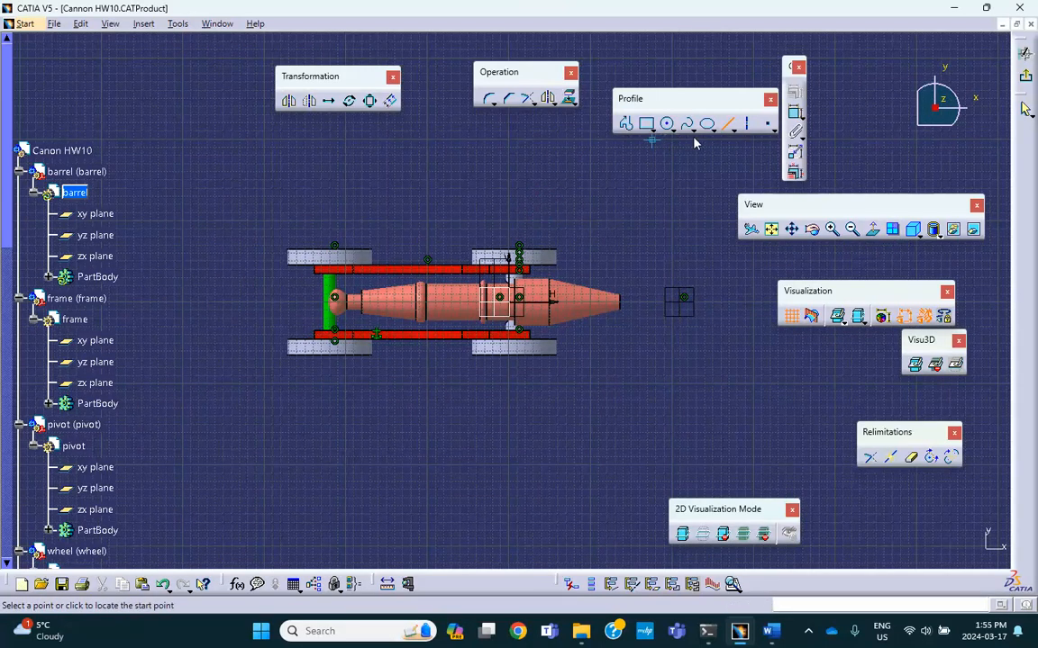
click(733, 131)
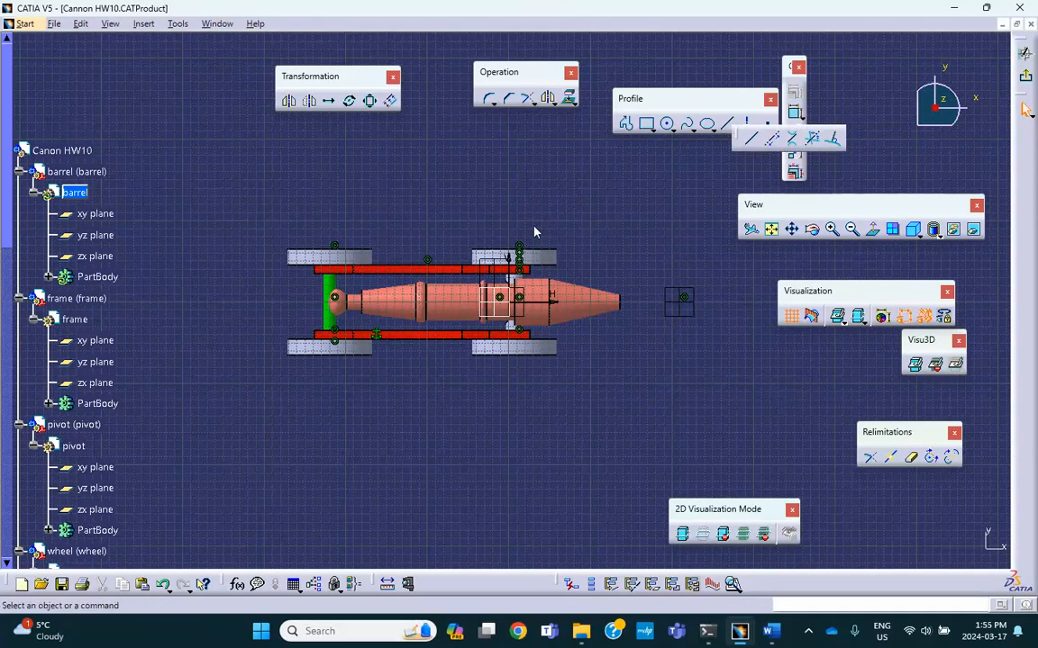
click(749, 140)
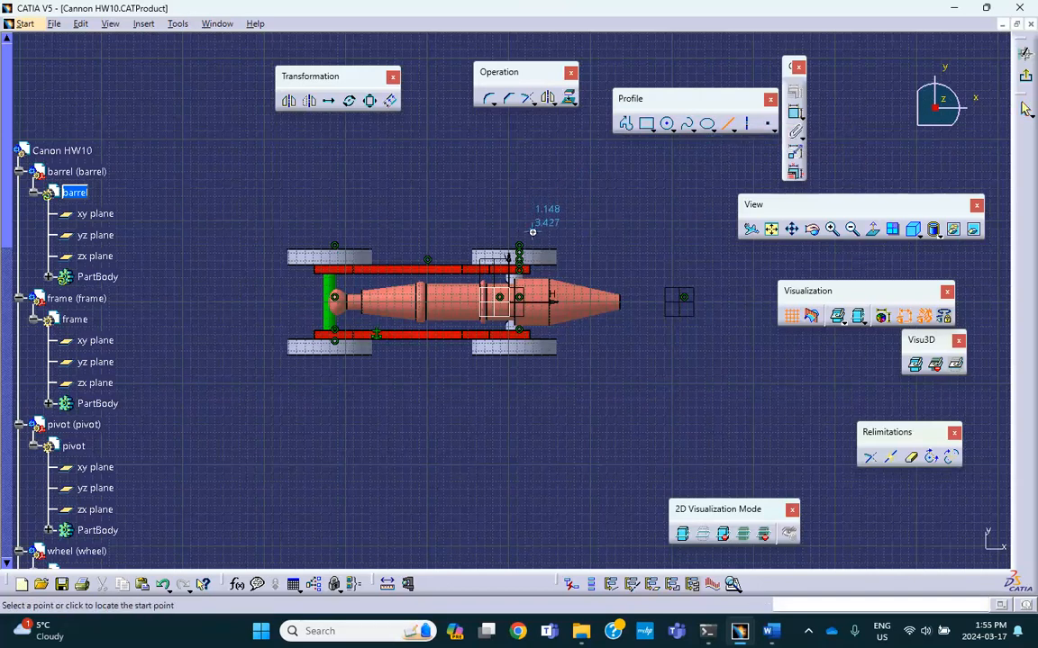
click(532, 384)
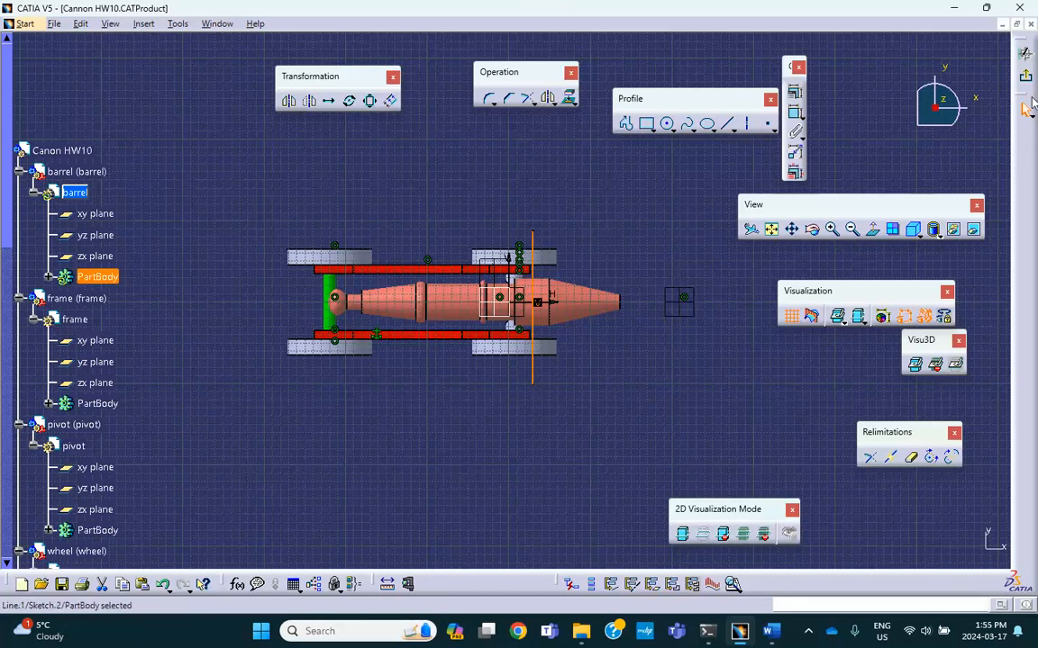
click(1026, 107)
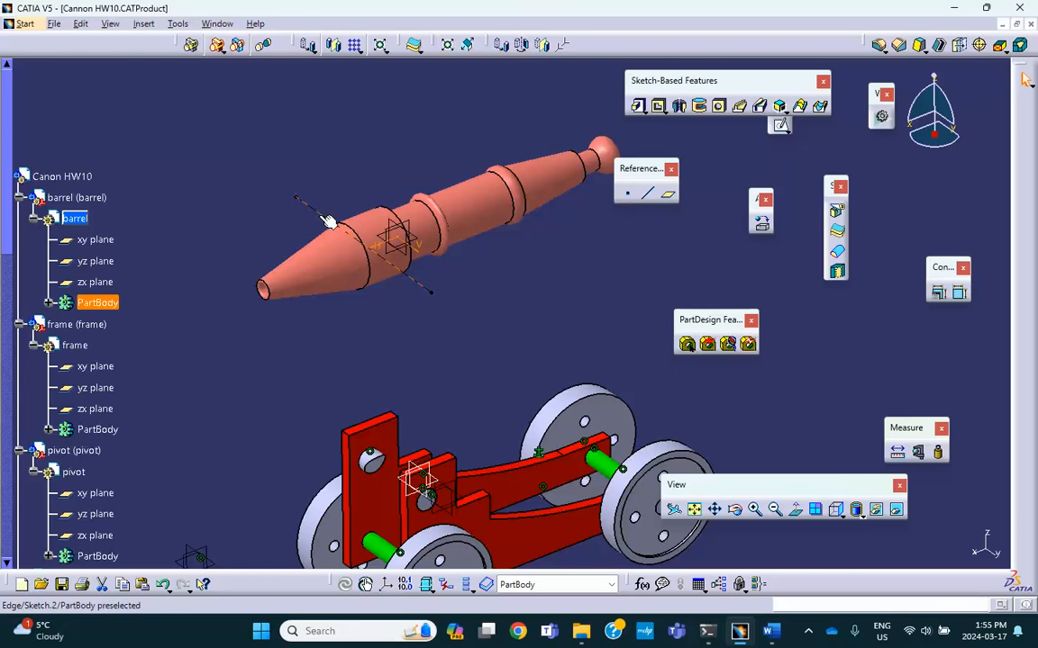
- Check the sketched line on the barrel and reactivate the top-level Canon HW10 product
middle_drag(357, 178, 351, 161)
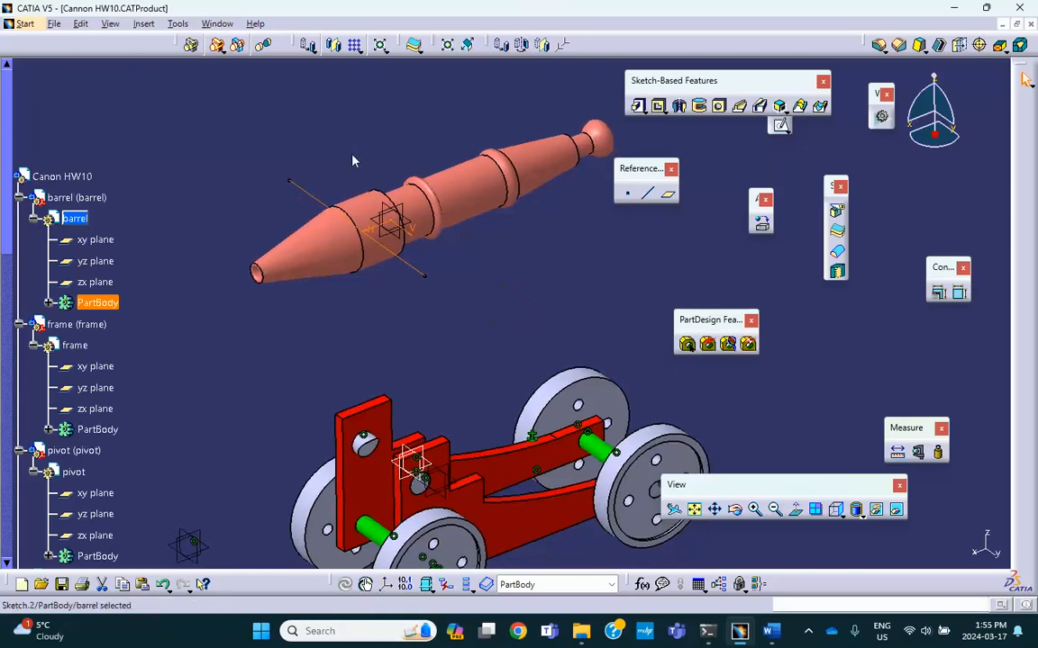
middle_drag(408, 221, 571, 369)
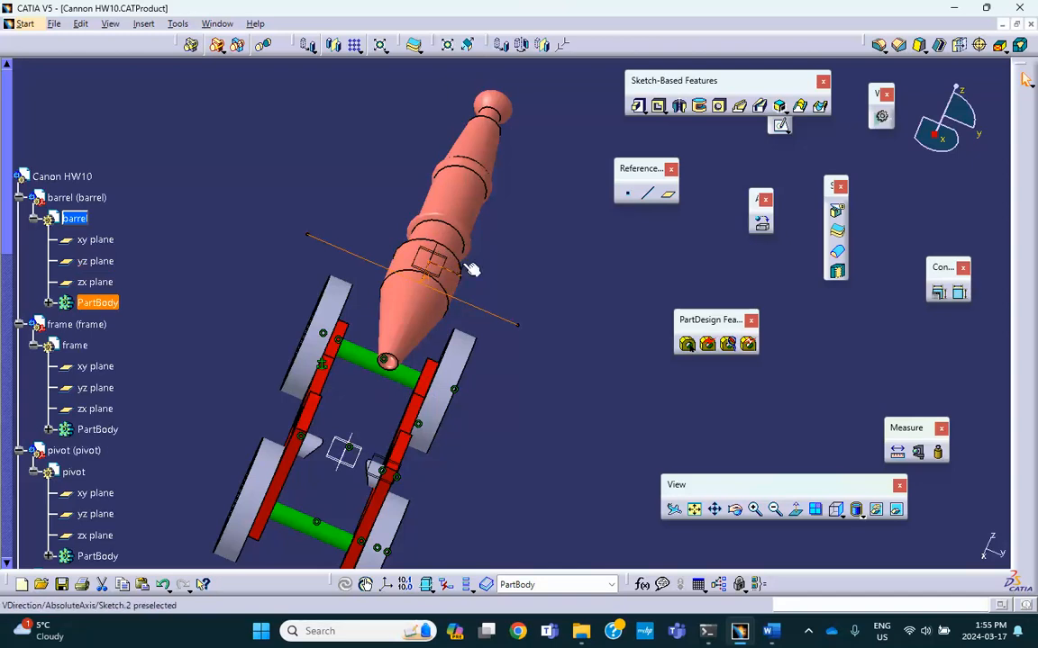
click(436, 260)
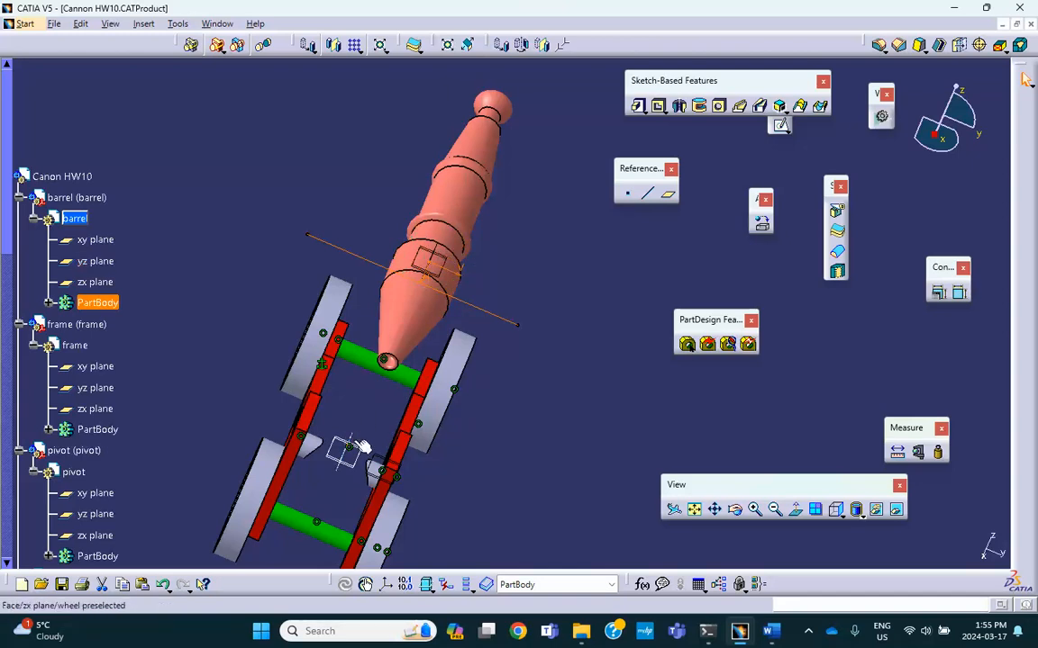
double_click(65, 175)
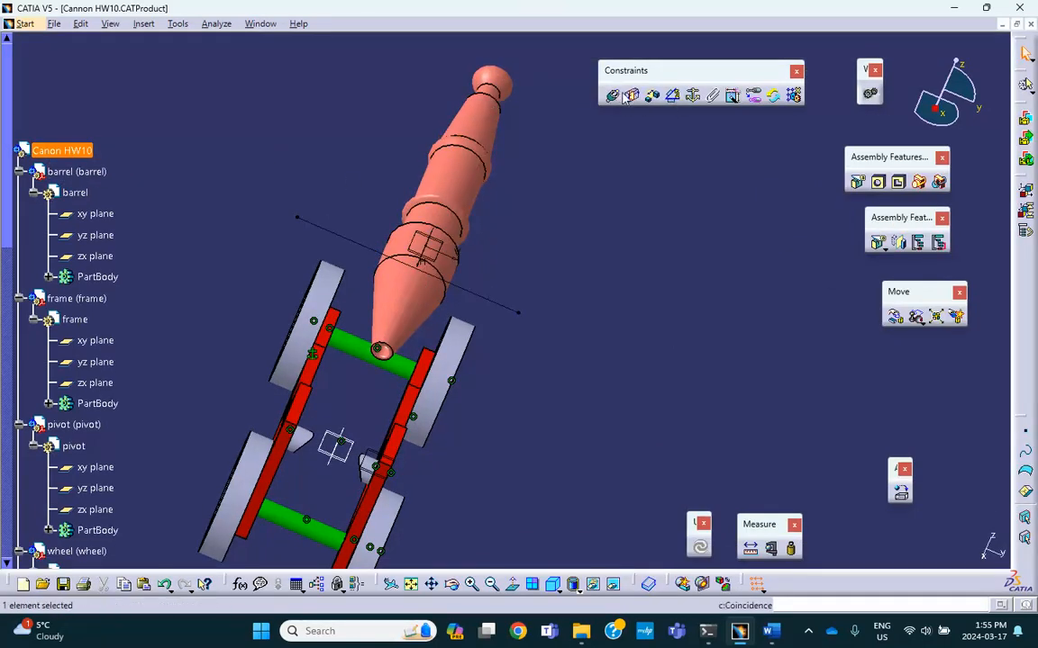
- Try to make the barrel's zx plane coincident with the front wheel pair's zx plane
middle_drag(472, 247, 446, 239)
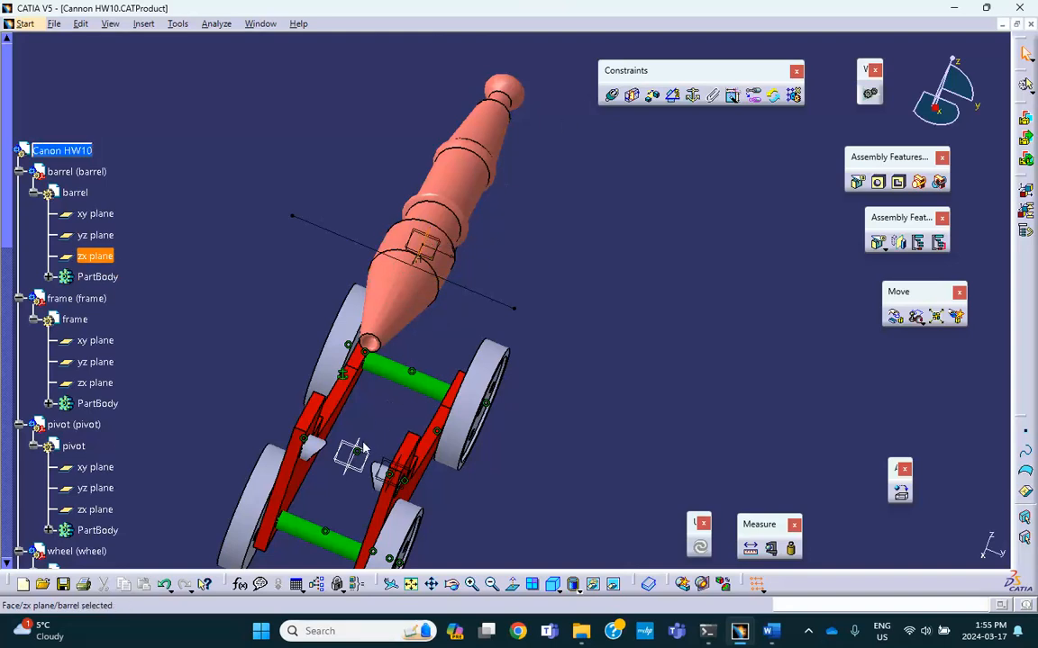
click(356, 444)
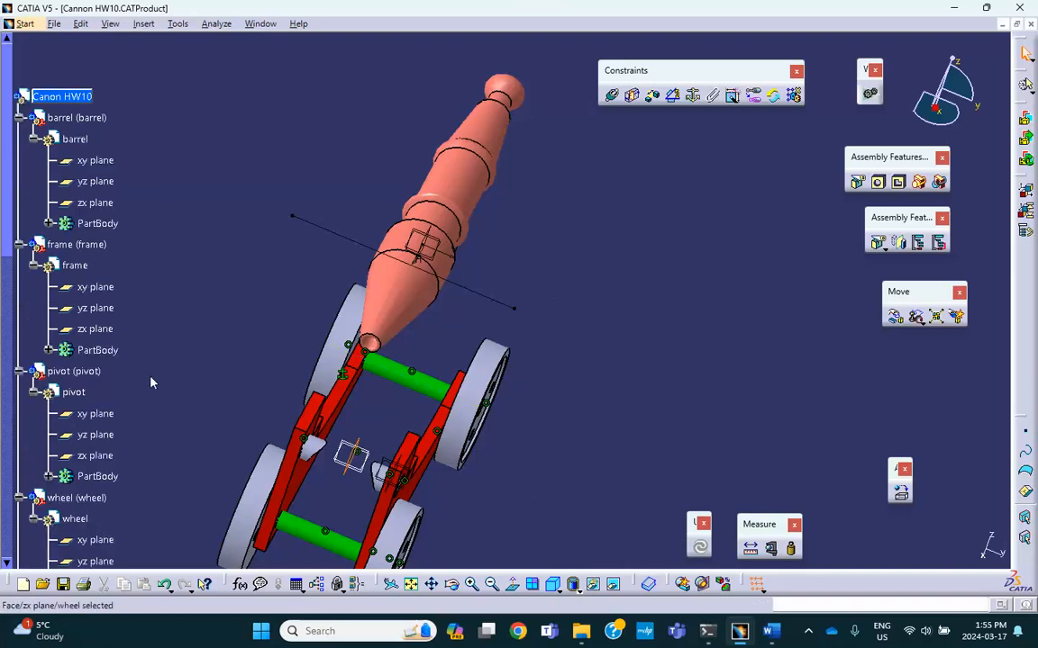
scroll(150, 382, down, 10)
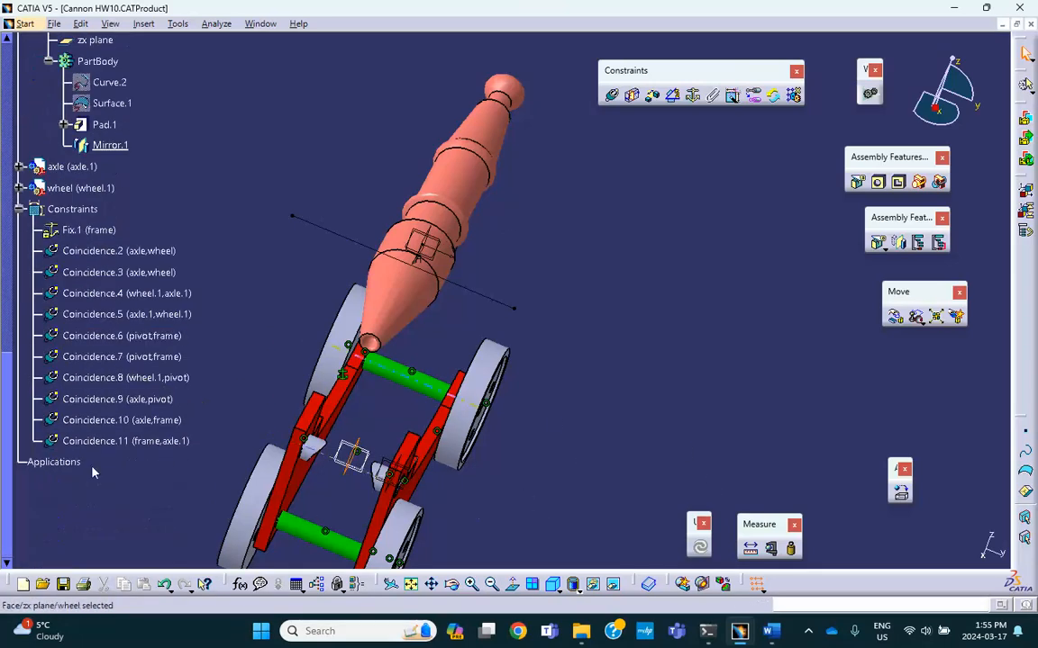
- Try to make the line sketched across the barrel coincident with the rear wheel pair
middle_drag(567, 289, 538, 275)
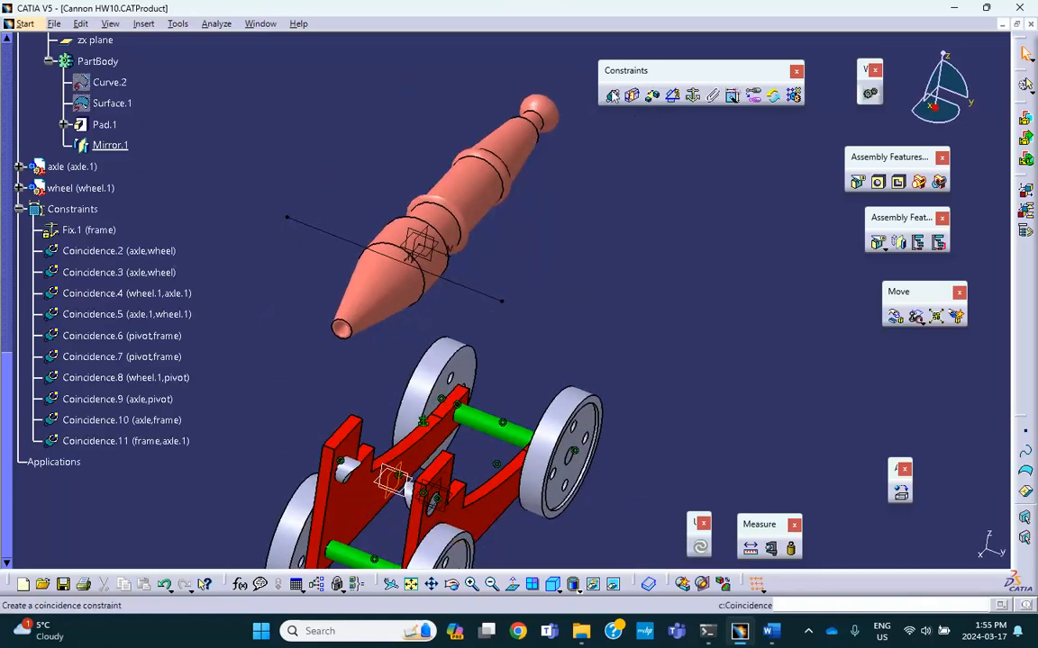
click(611, 95)
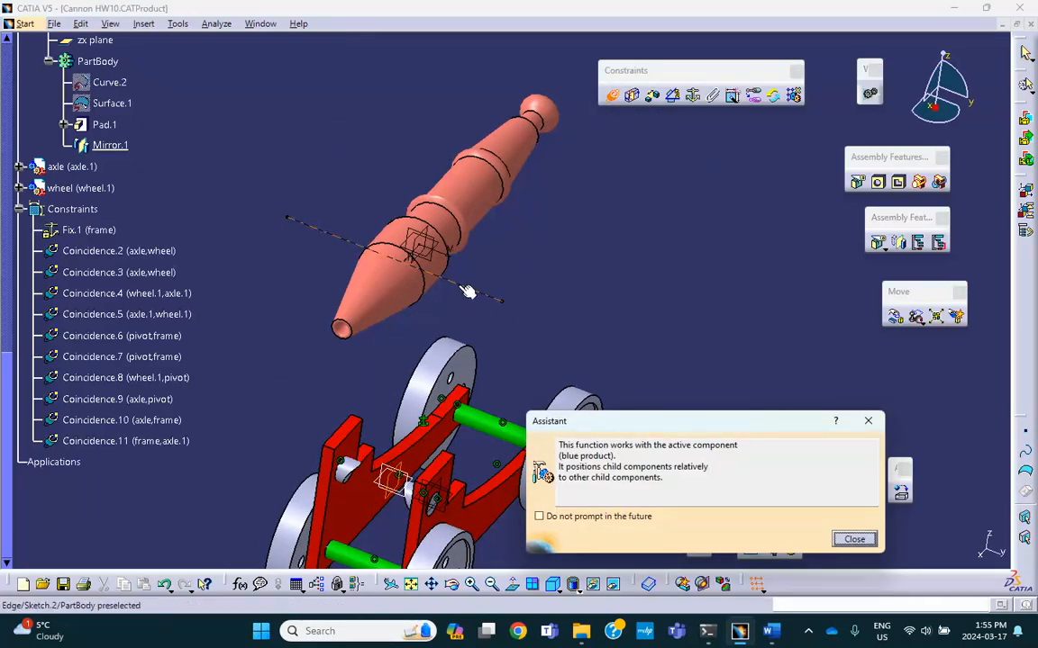
click(474, 290)
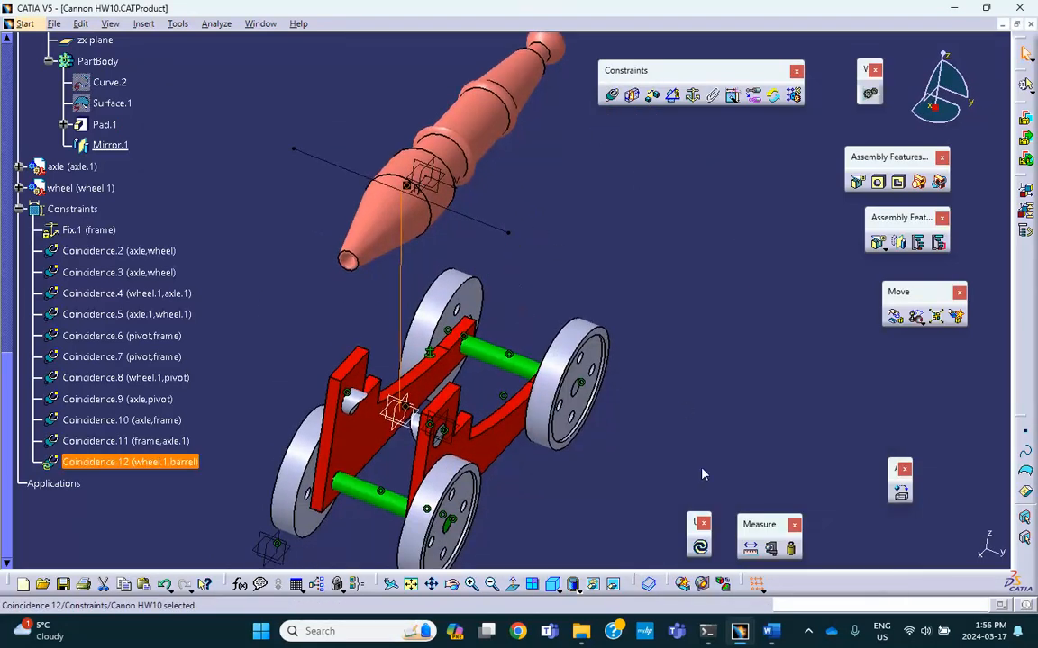
- Delete the coincidence constraint between wheel.1 and the barrel
click(227, 370)
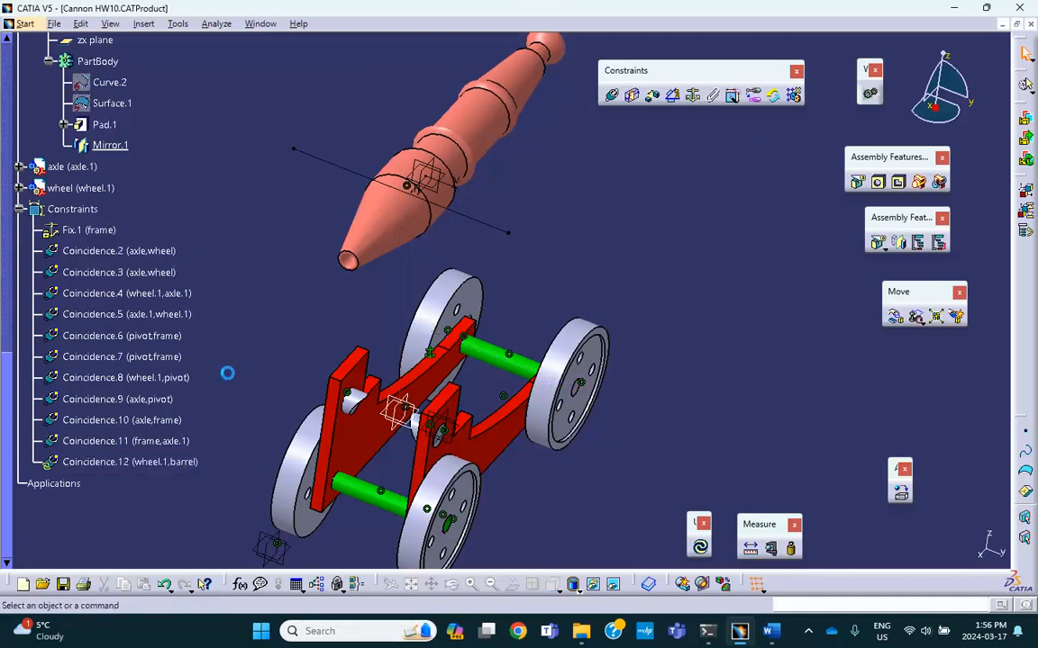
click(201, 462)
right_click(202, 462)
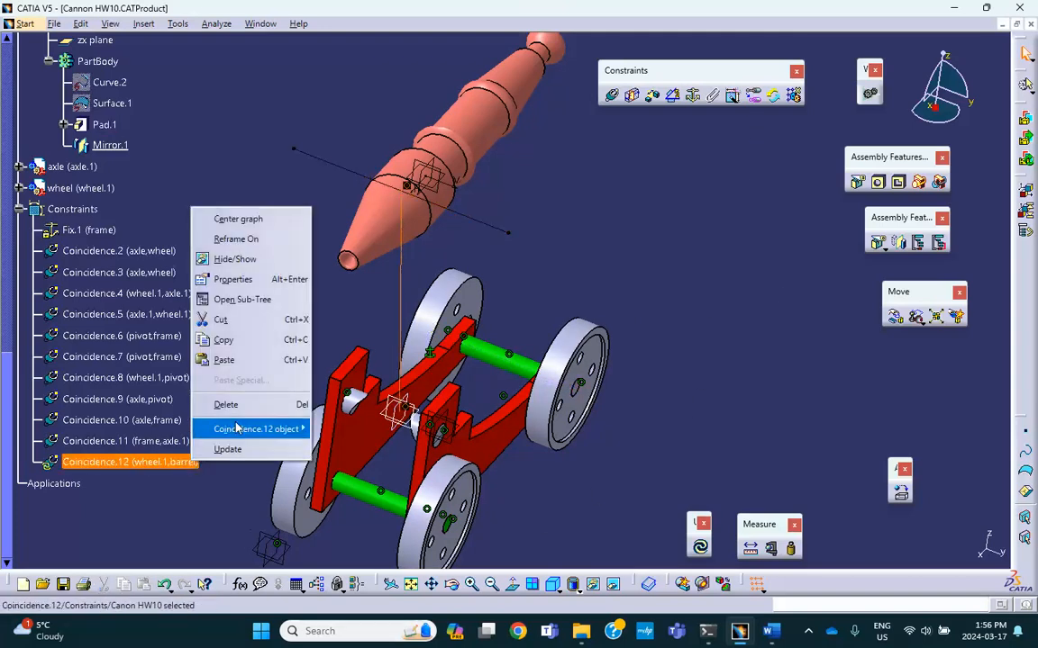
click(245, 406)
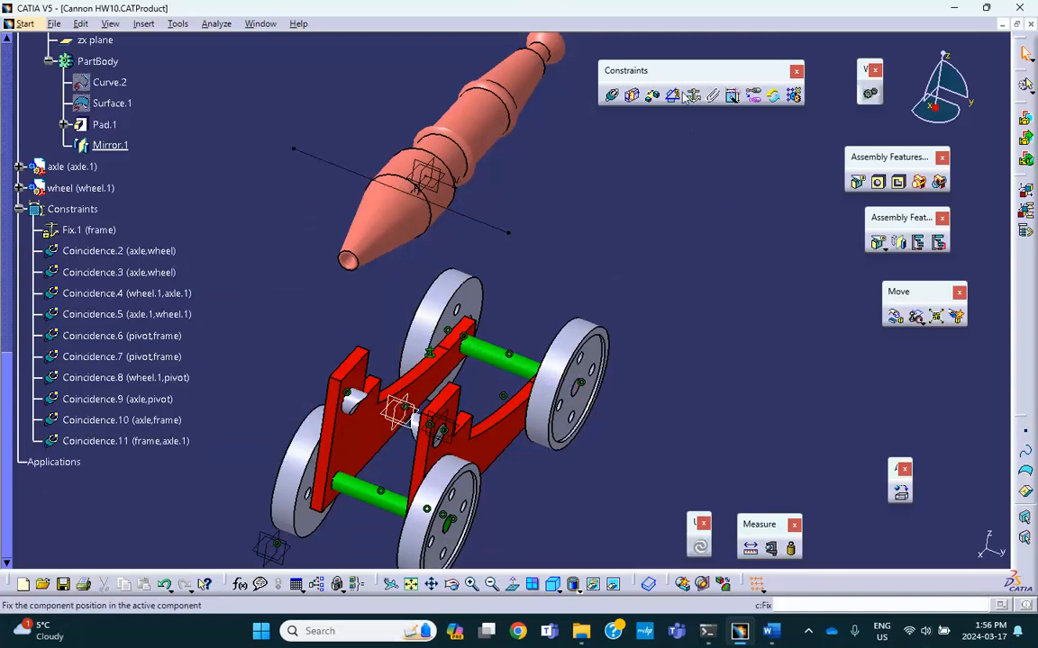
- Make the line sketched across the barrel coincident with the pivot's axis and update the assembly
click(613, 94)
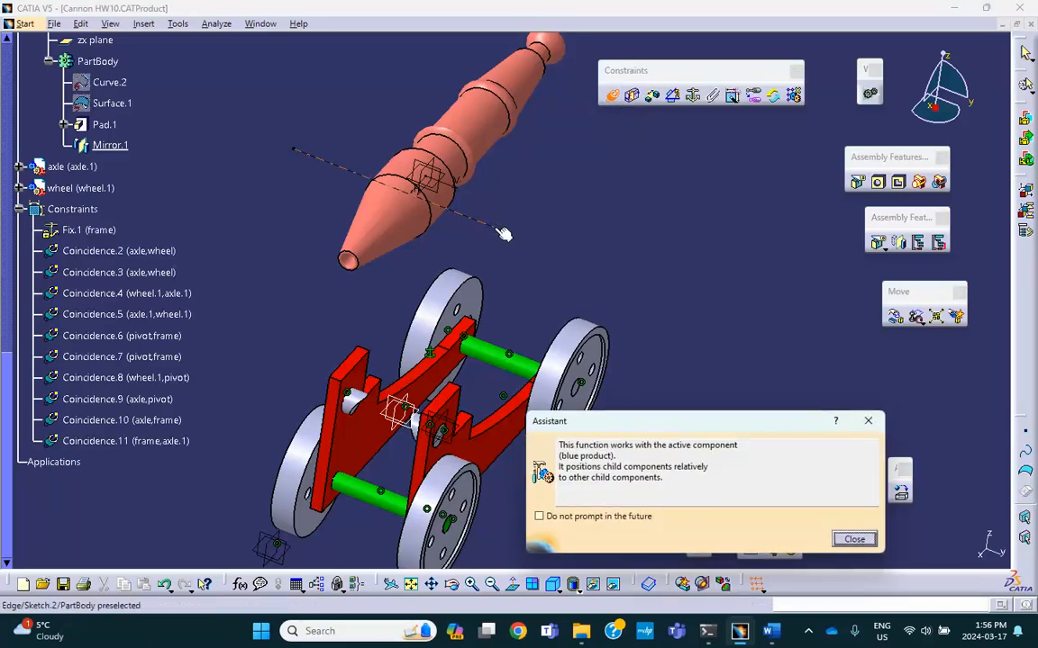
click(455, 212)
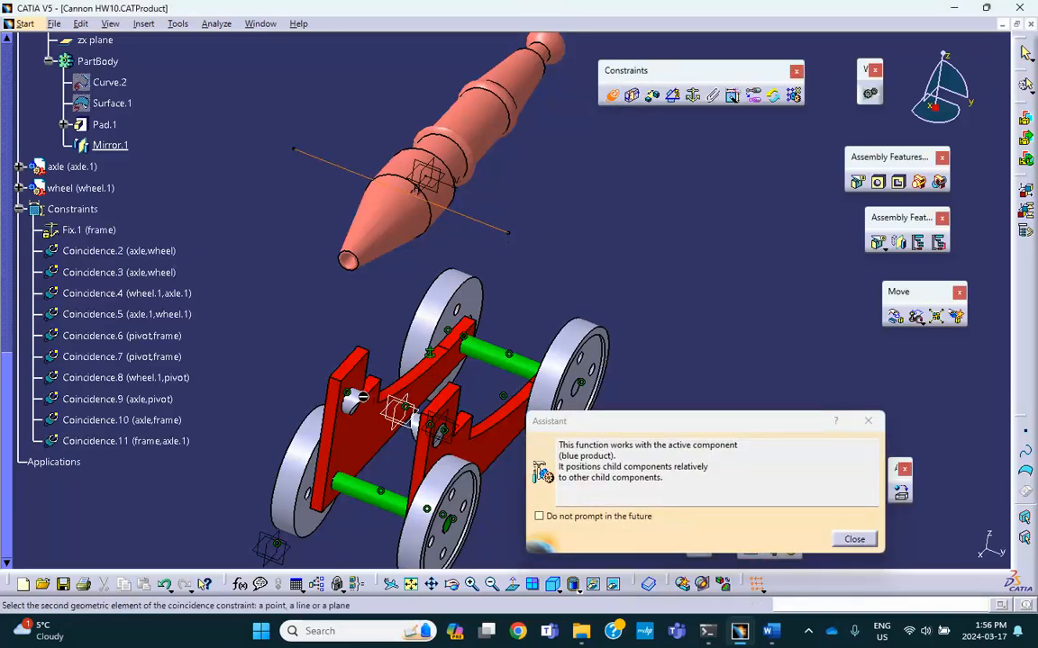
click(356, 397)
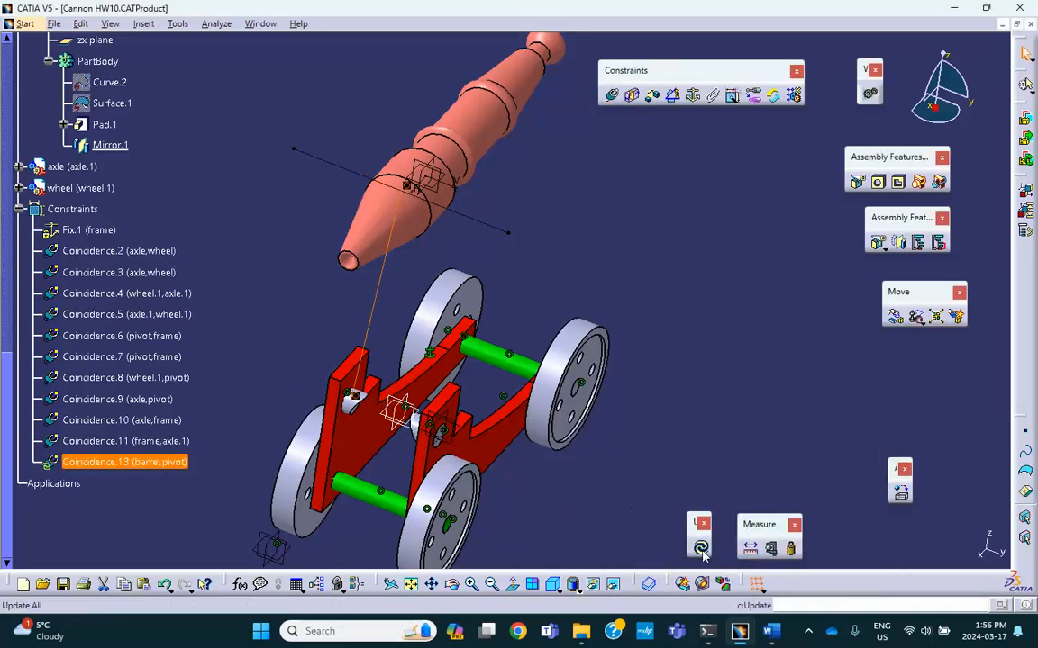
click(701, 543)
middle_drag(561, 392, 637, 276)
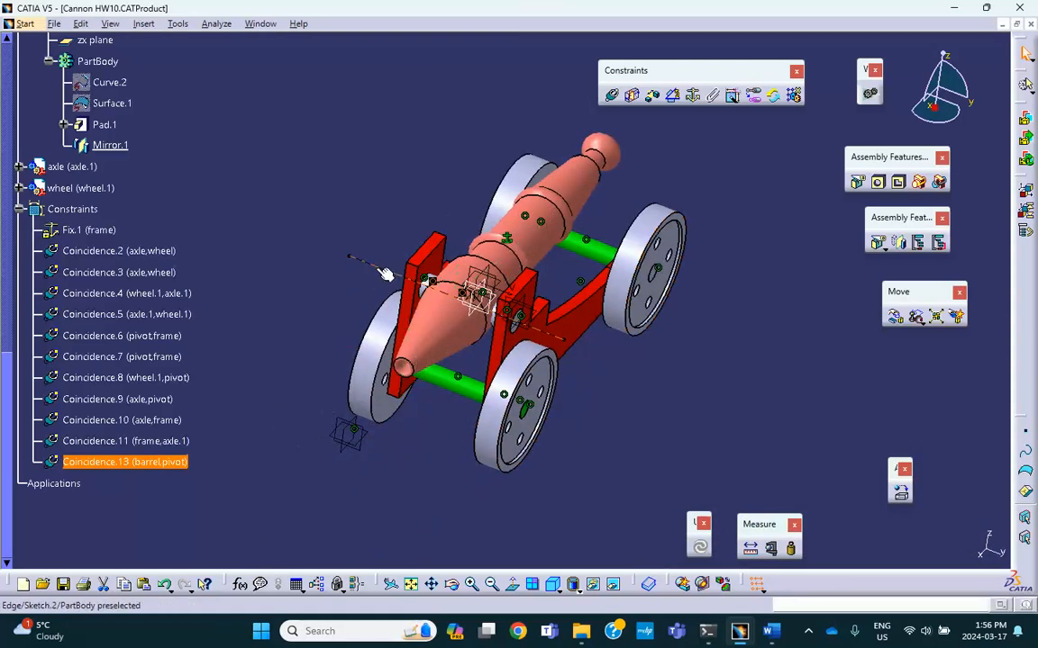
- Hide the line sketched across the barrel
right_click(386, 274)
click(419, 319)
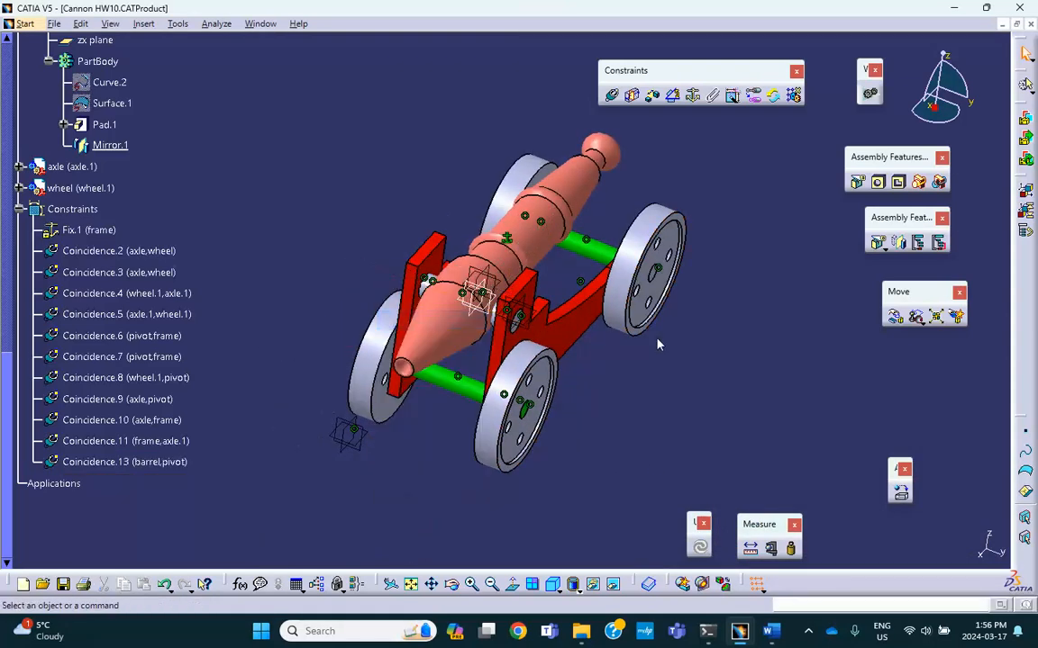
middle_drag(744, 346, 703, 364)
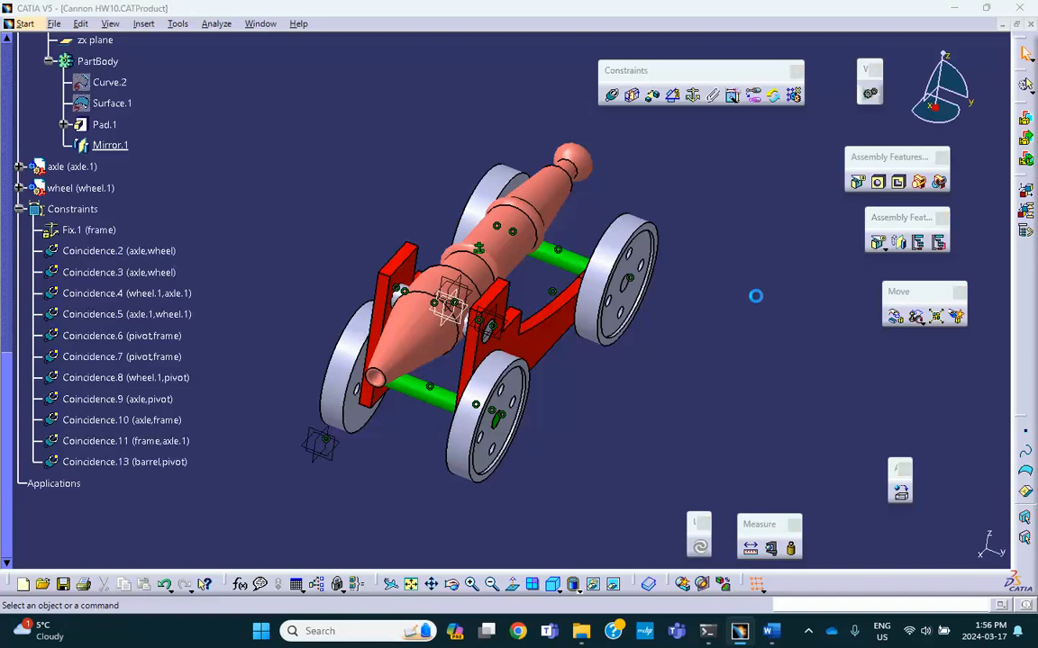
- Search the assembly for all planes and hide them
key(ctrl+f)
click(843, 347)
text(pl)
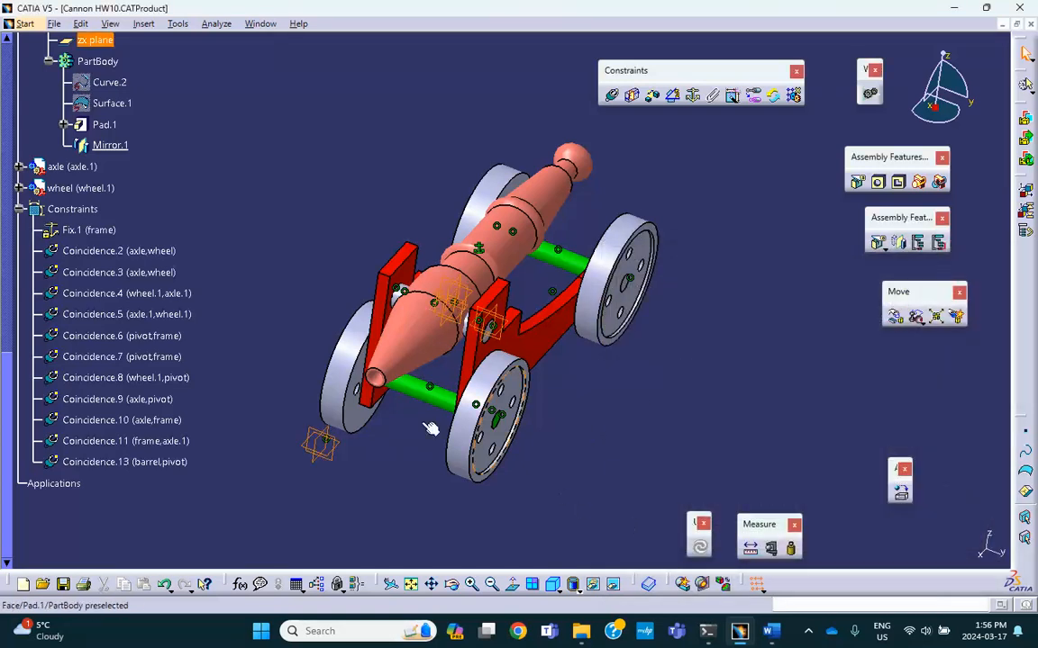
right_click(332, 460)
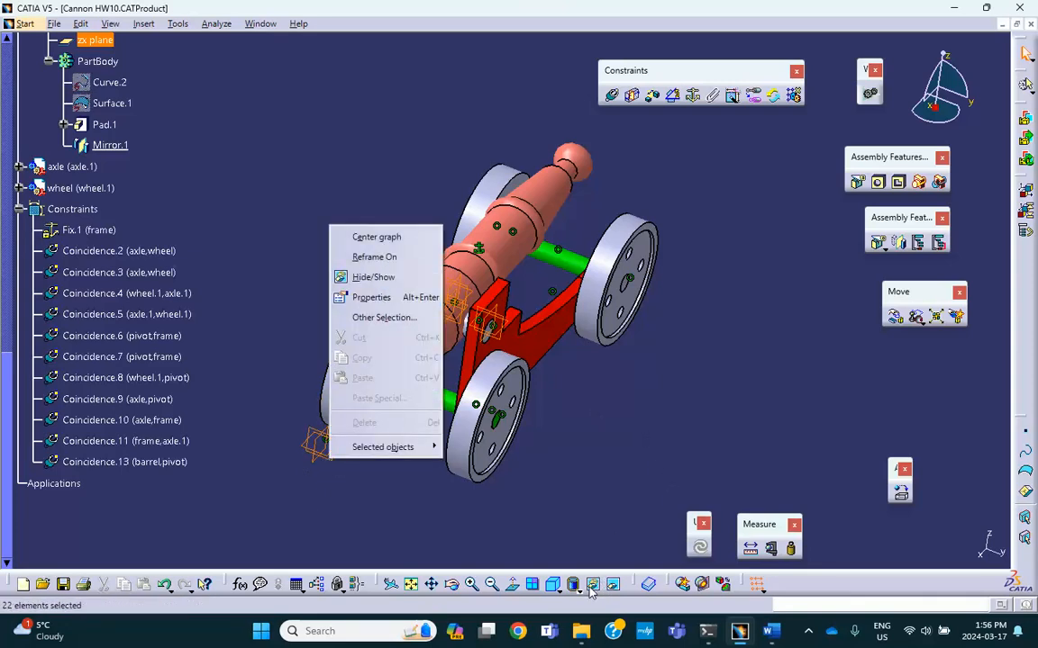
click(623, 484)
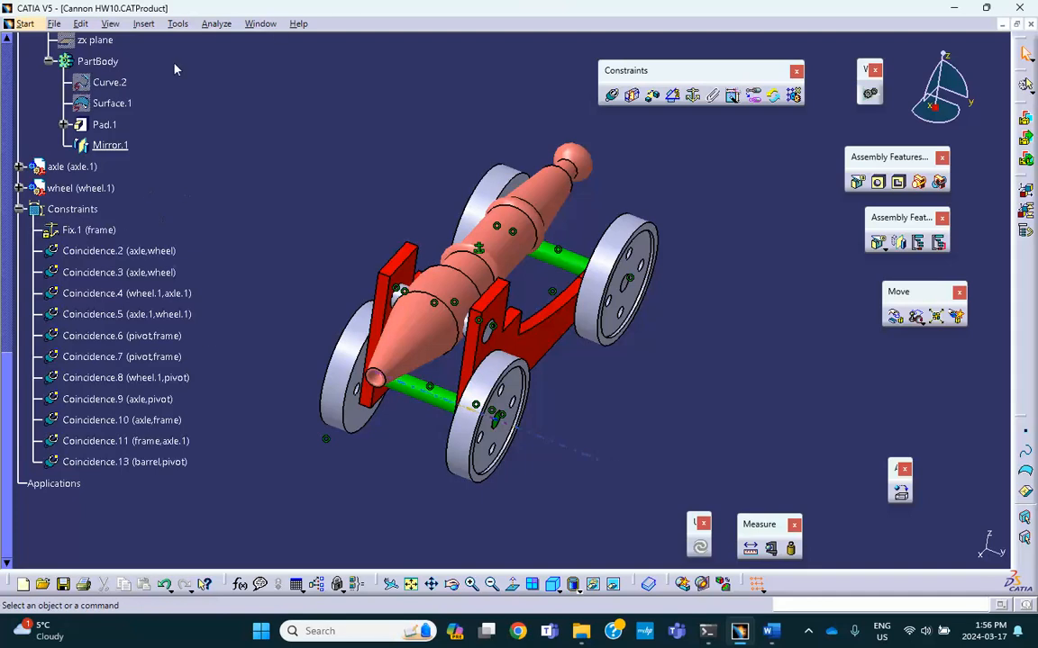
right_click(86, 211)
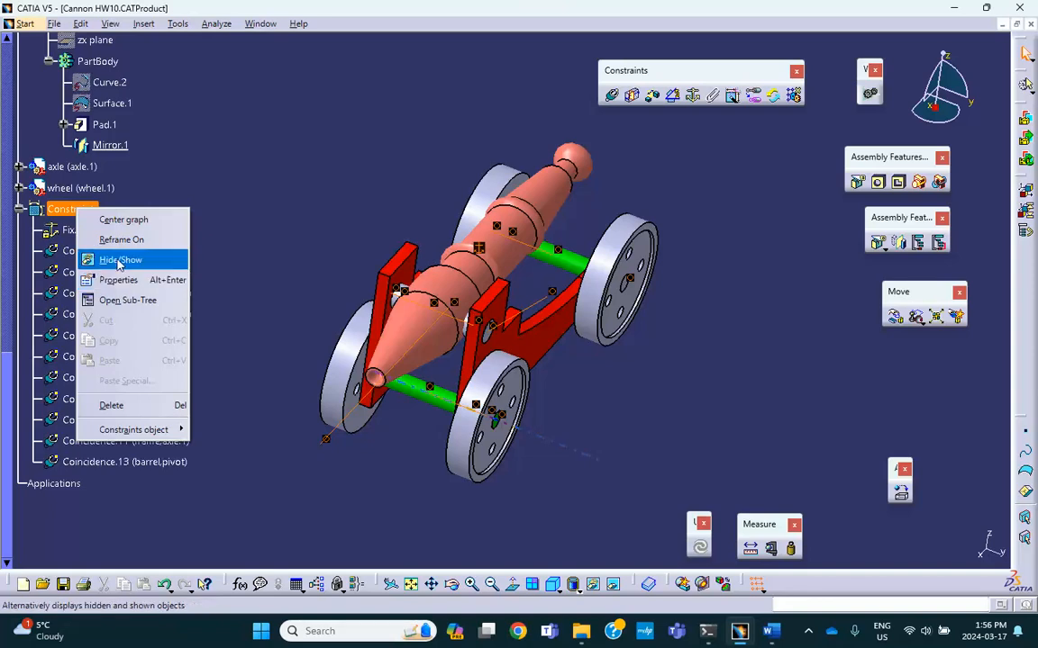
click(251, 176)
middle_drag(297, 171, 256, 50)
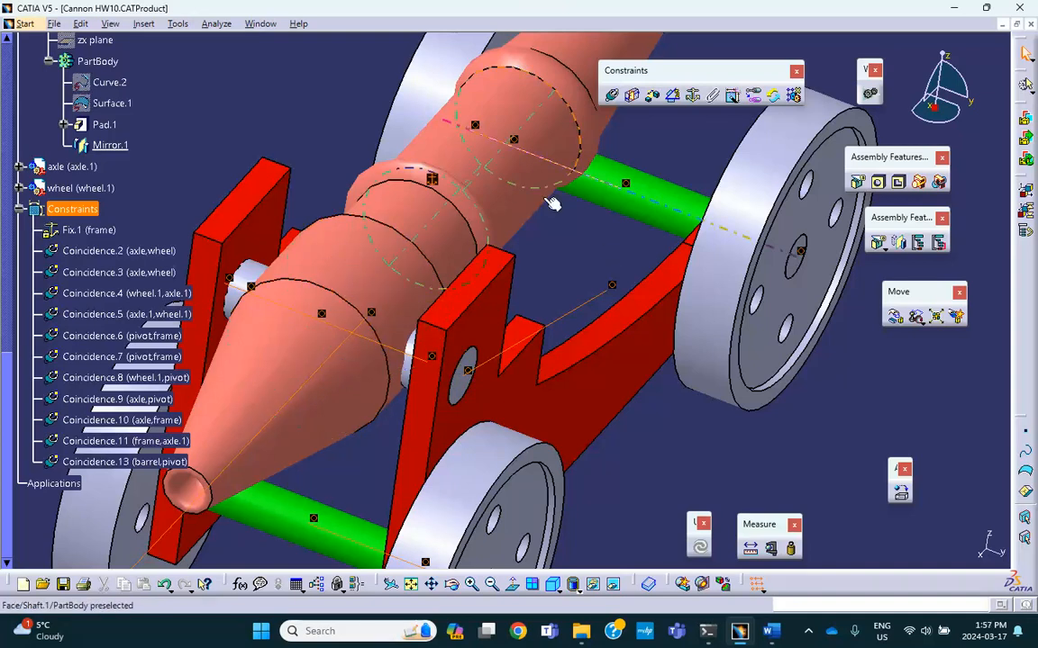
- Fix the pivot and the barrel together with a Fix Together constraint
click(713, 97)
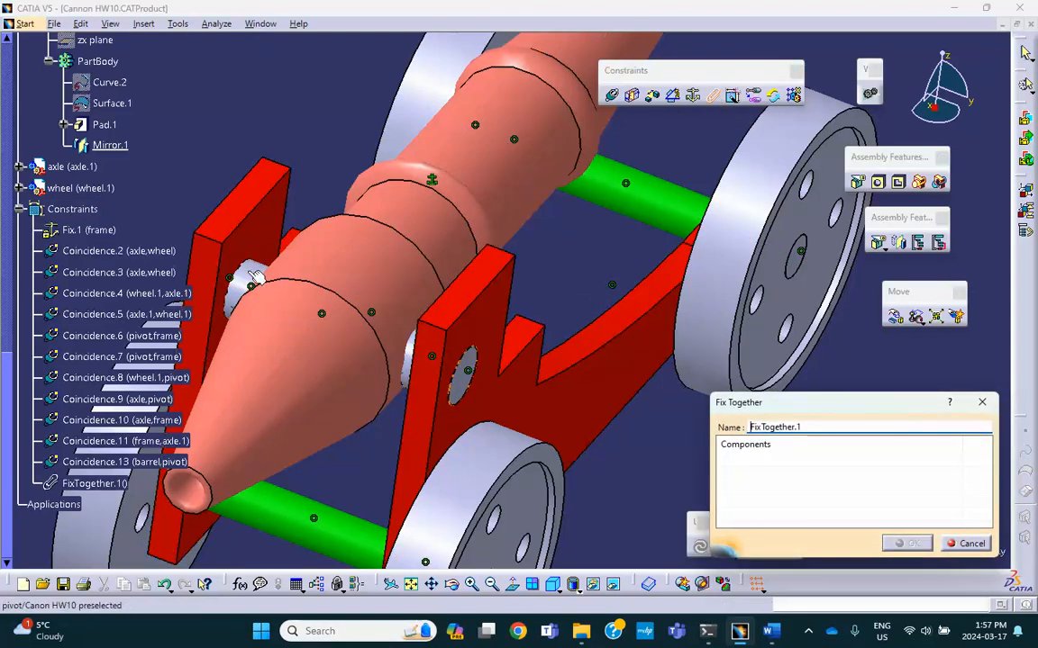
click(255, 277)
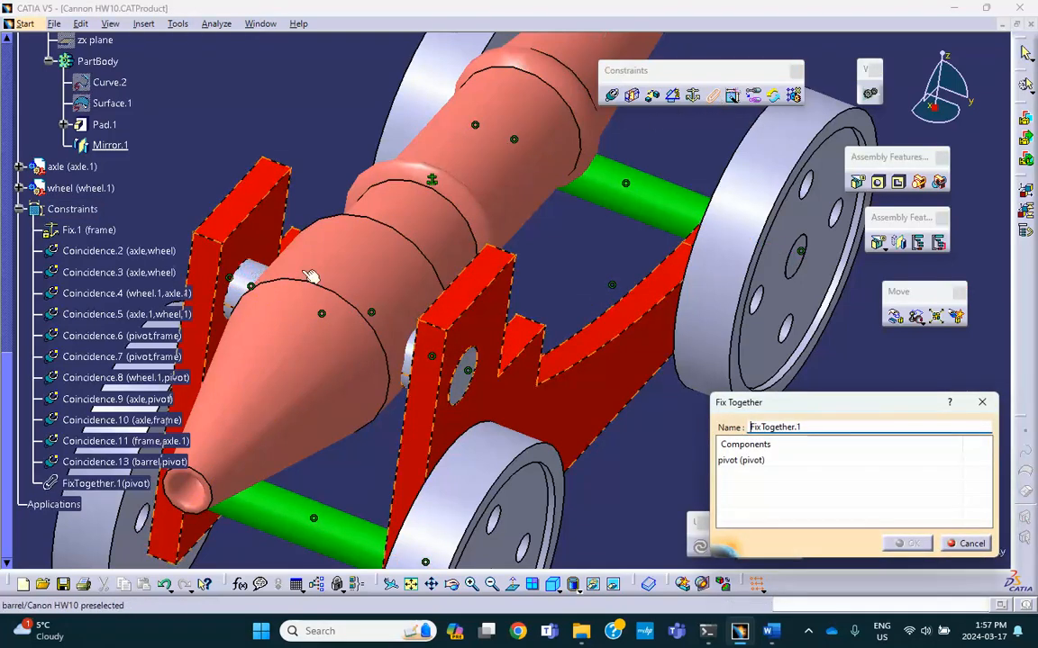
click(335, 270)
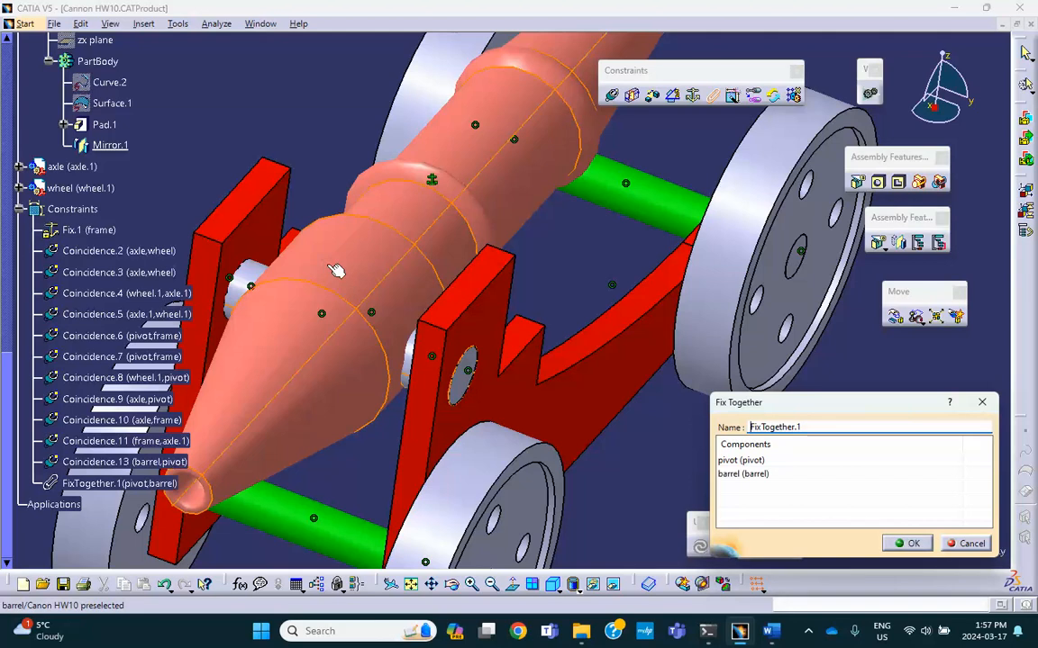
click(907, 543)
middle_drag(513, 280, 523, 351)
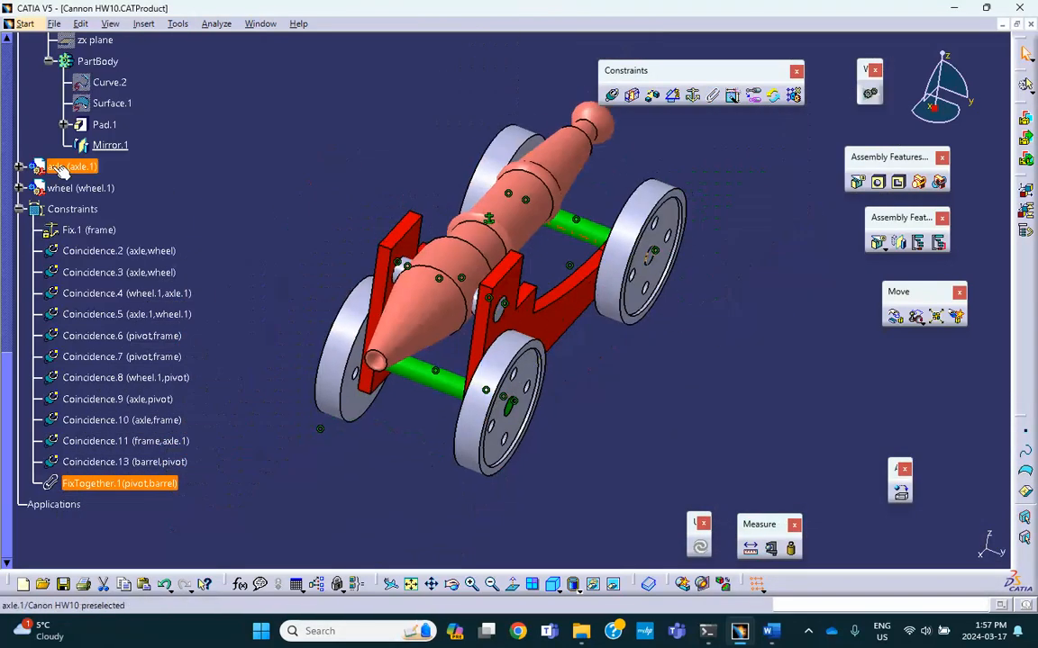
- Hide the symbols of the whole Constraints group
right_click(95, 212)
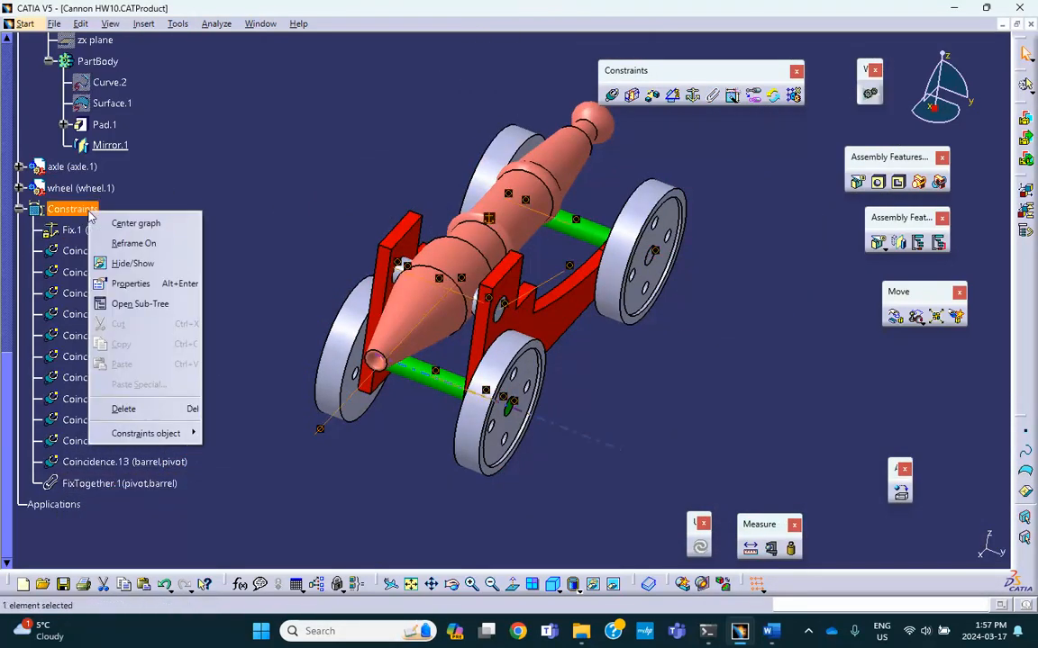
click(130, 264)
middle_drag(253, 204, 649, 292)
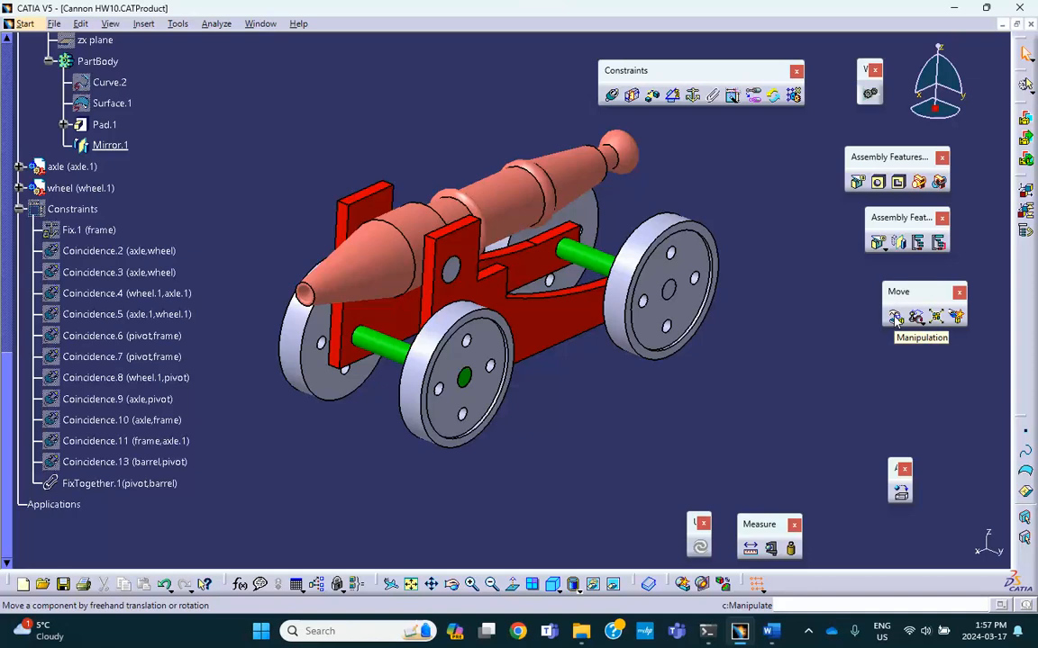
click(895, 317)
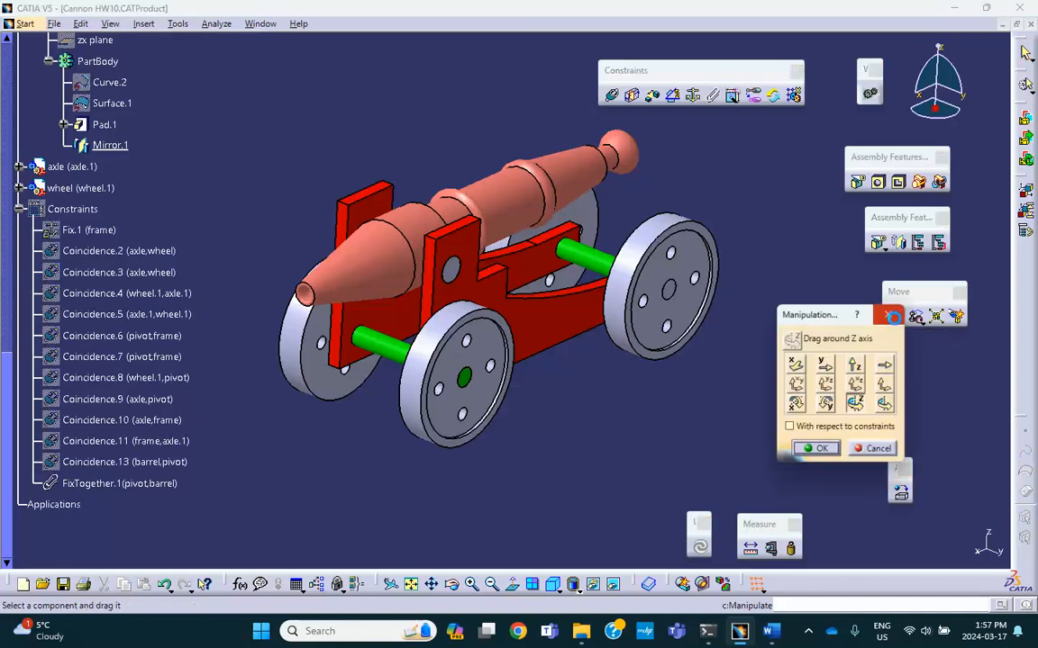
click(886, 407)
click(506, 365)
middle_drag(505, 365, 588, 284)
middle_drag(464, 263, 680, 387)
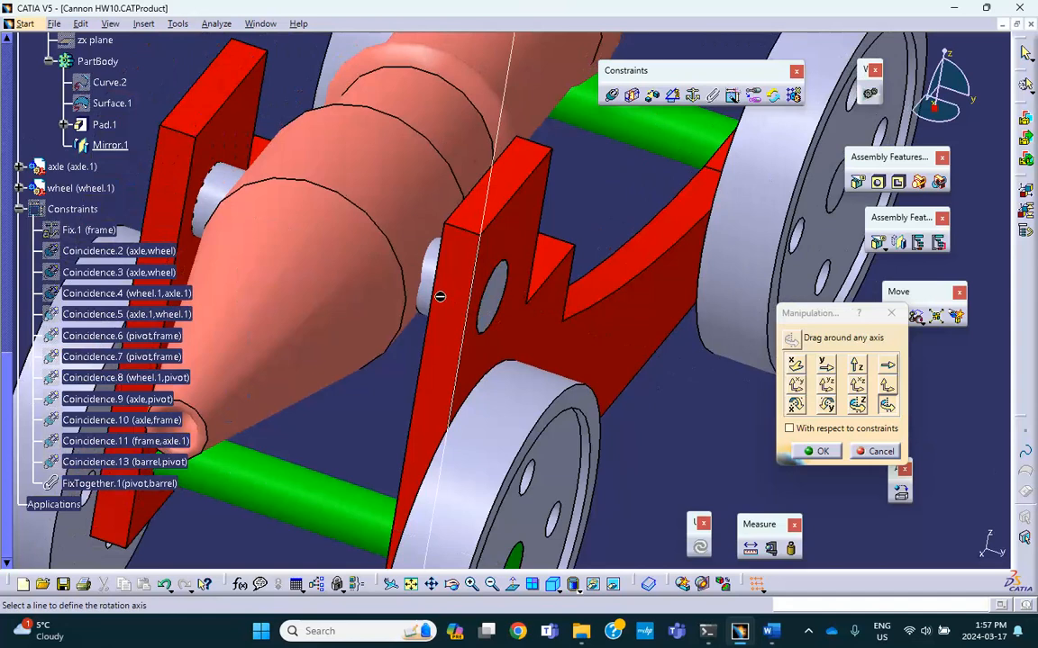
click(427, 281)
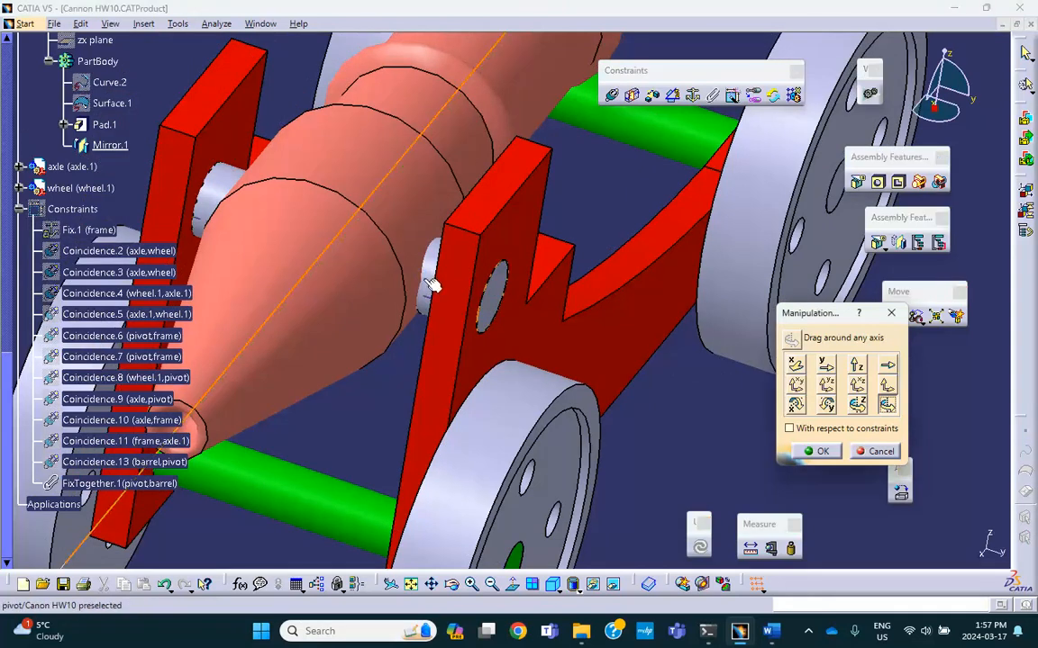
click(882, 451)
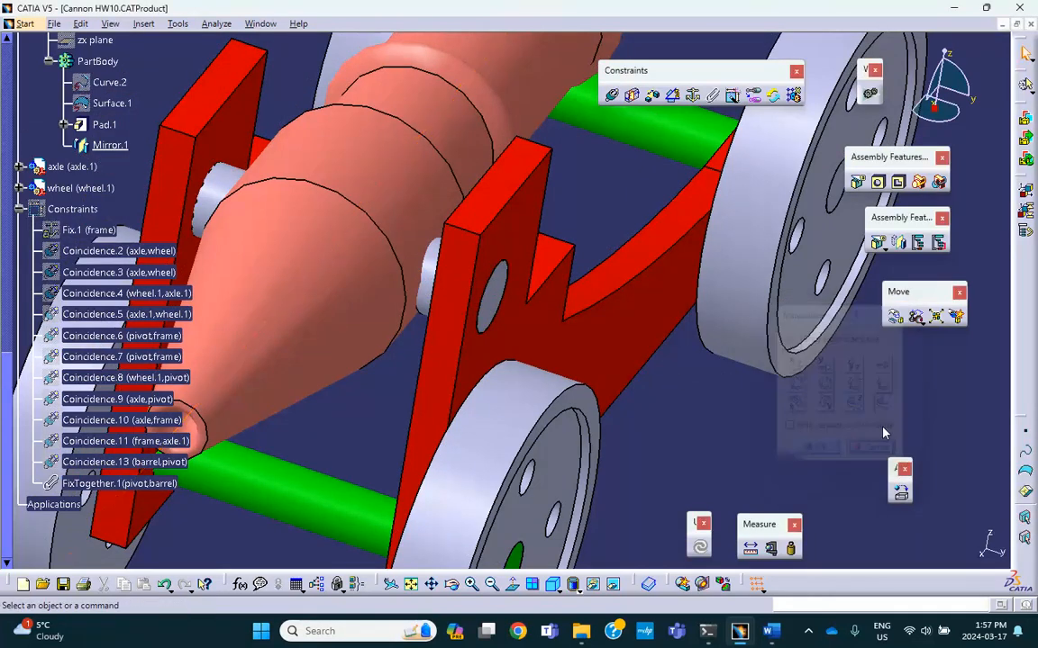
- Rotate the barrel freehand around the pivot's axis to tilt it steeply, and compare it with the homework picture in Word
click(894, 316)
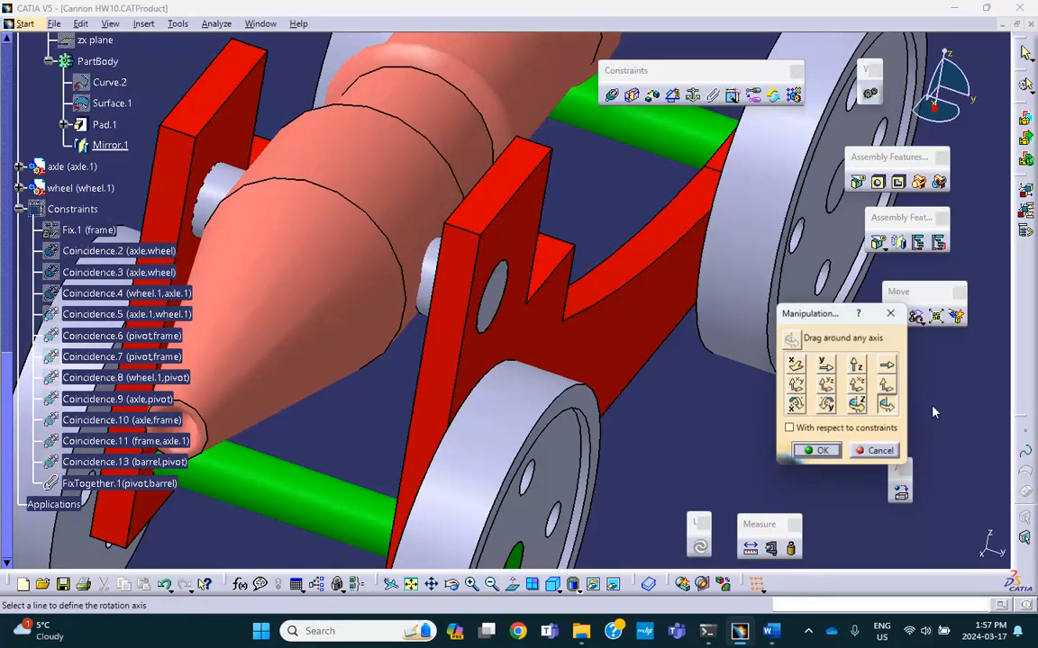
click(427, 279)
middle_drag(536, 309, 533, 387)
middle_drag(616, 420, 461, 344)
drag(616, 158, 480, 170)
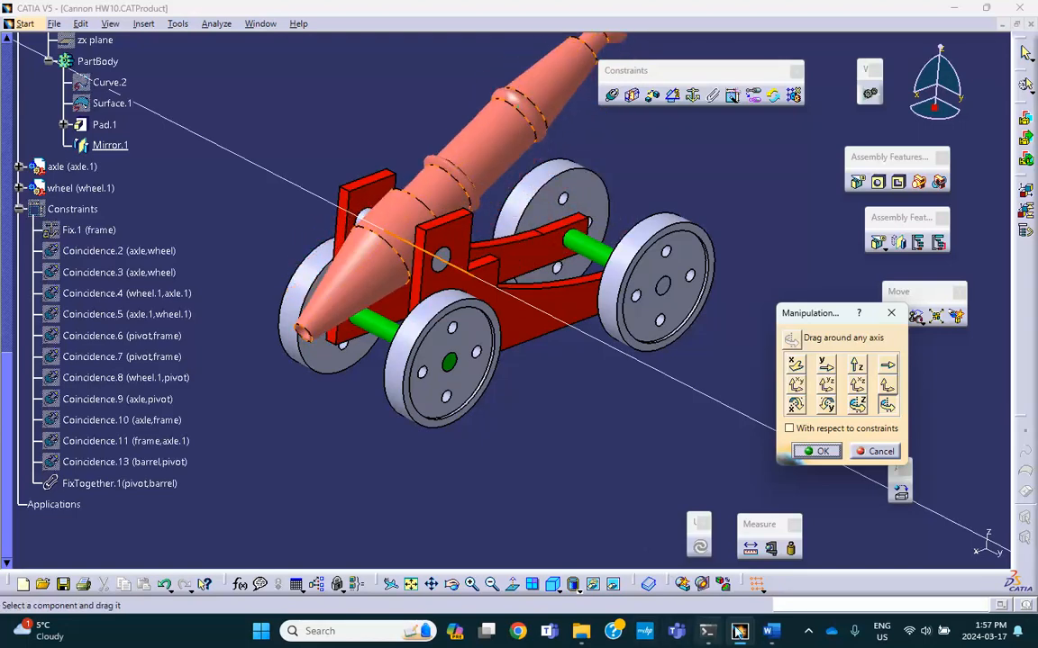
click(762, 630)
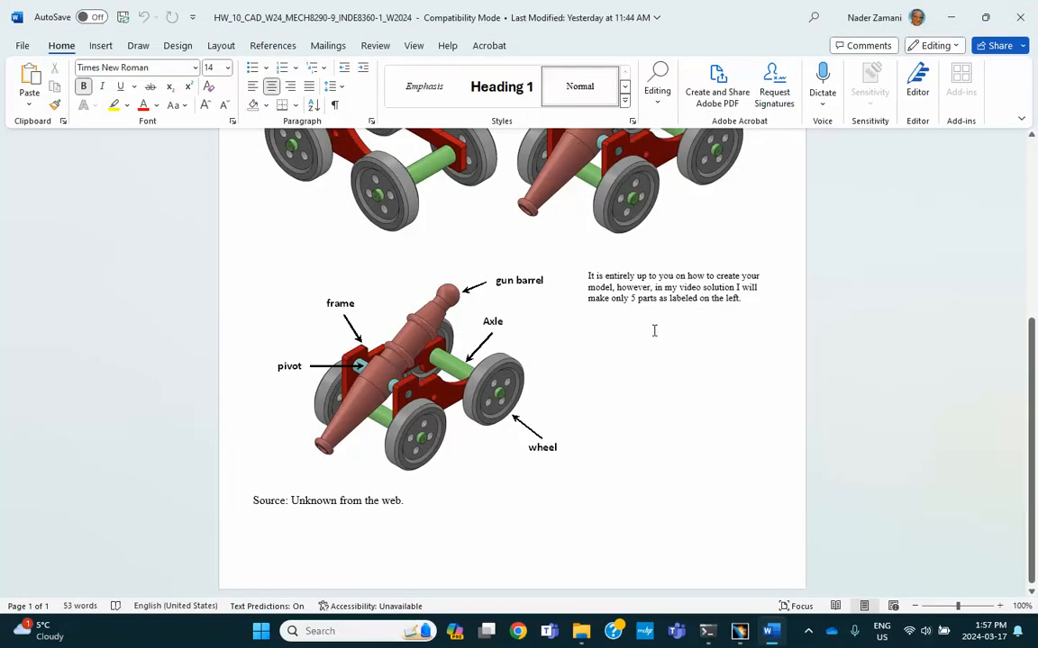
click(939, 25)
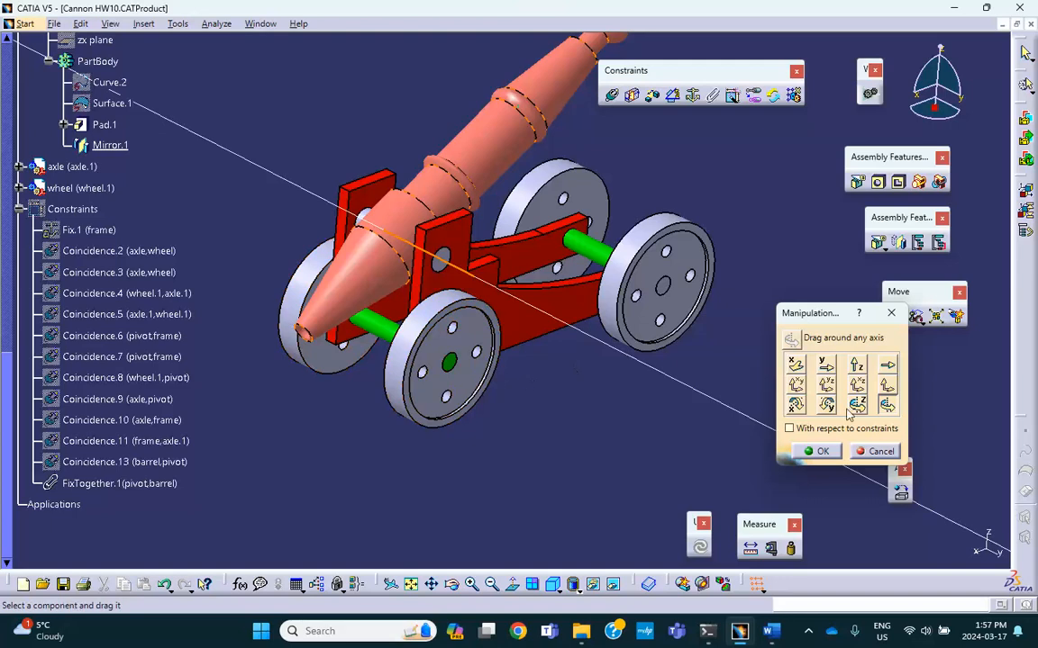
click(821, 453)
middle_drag(774, 423, 765, 357)
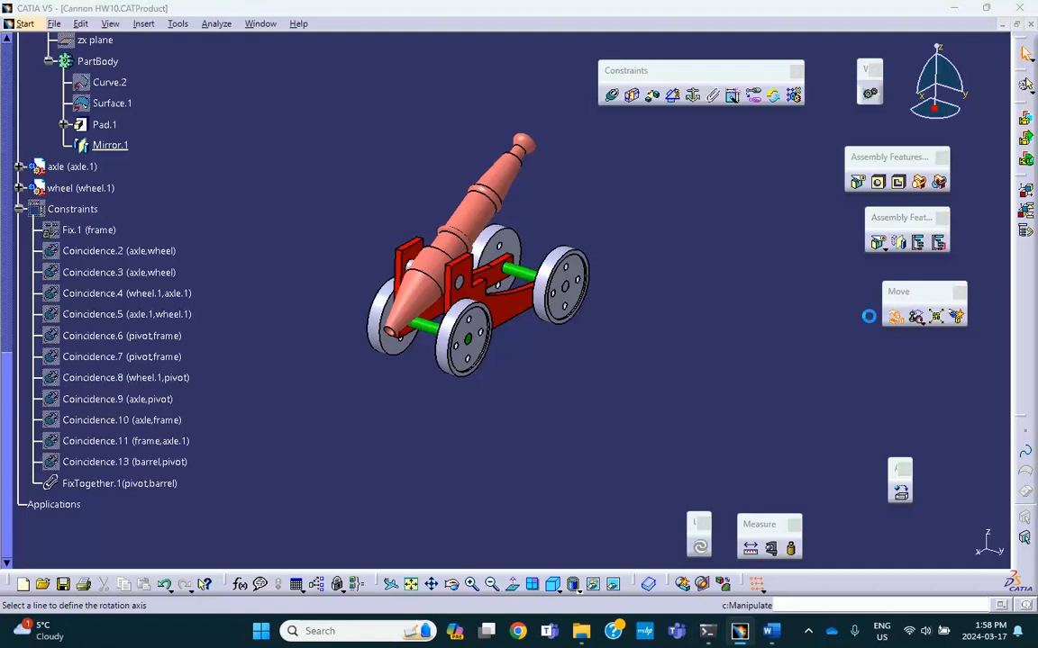
- Rotate the barrel and rear wheels freehand around the Y axis, and the front wheels and frame around the X axis
click(895, 316)
click(828, 405)
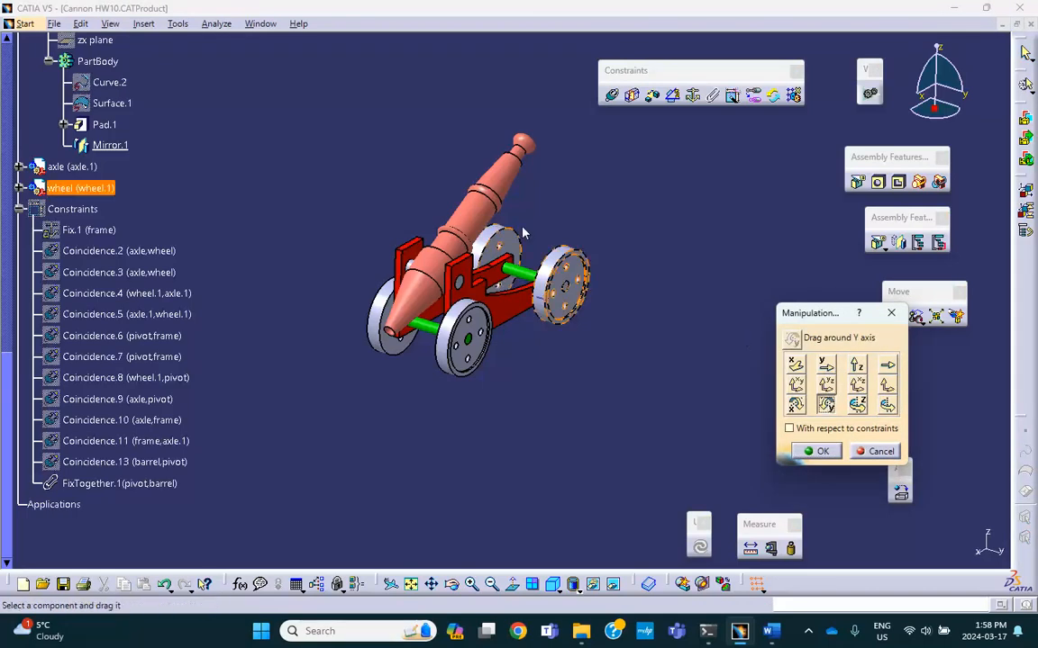
drag(489, 203, 442, 183)
drag(498, 249, 552, 192)
click(794, 406)
drag(465, 313, 441, 335)
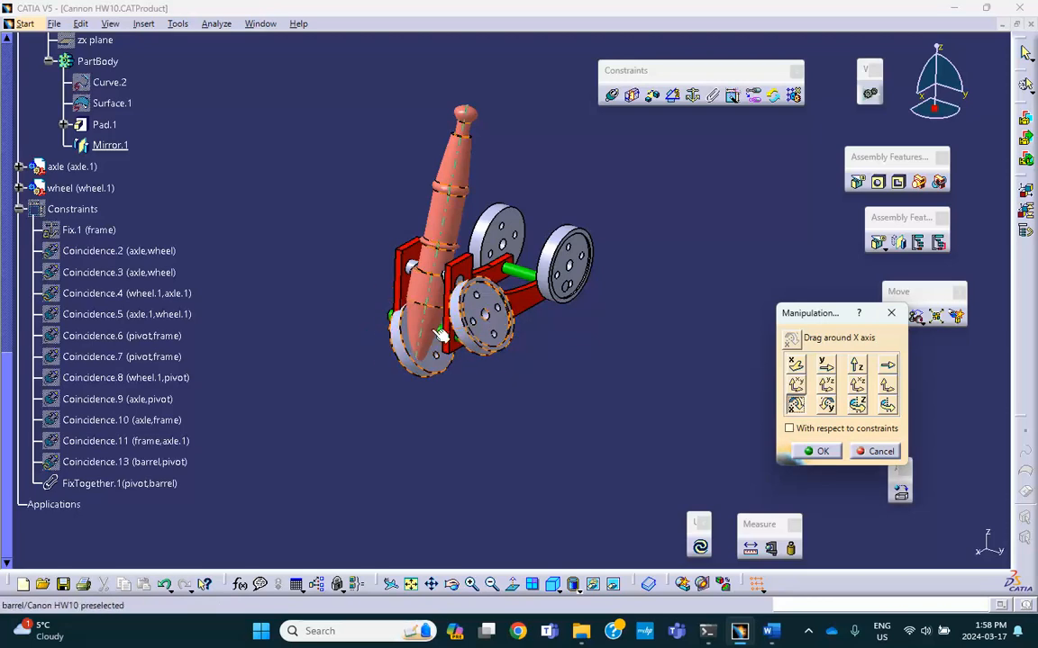
drag(404, 289, 395, 249)
- Move the rear wheels freehand along the Z axis, and update all constraints to reassemble the cannon
click(856, 363)
drag(541, 283, 542, 252)
click(702, 547)
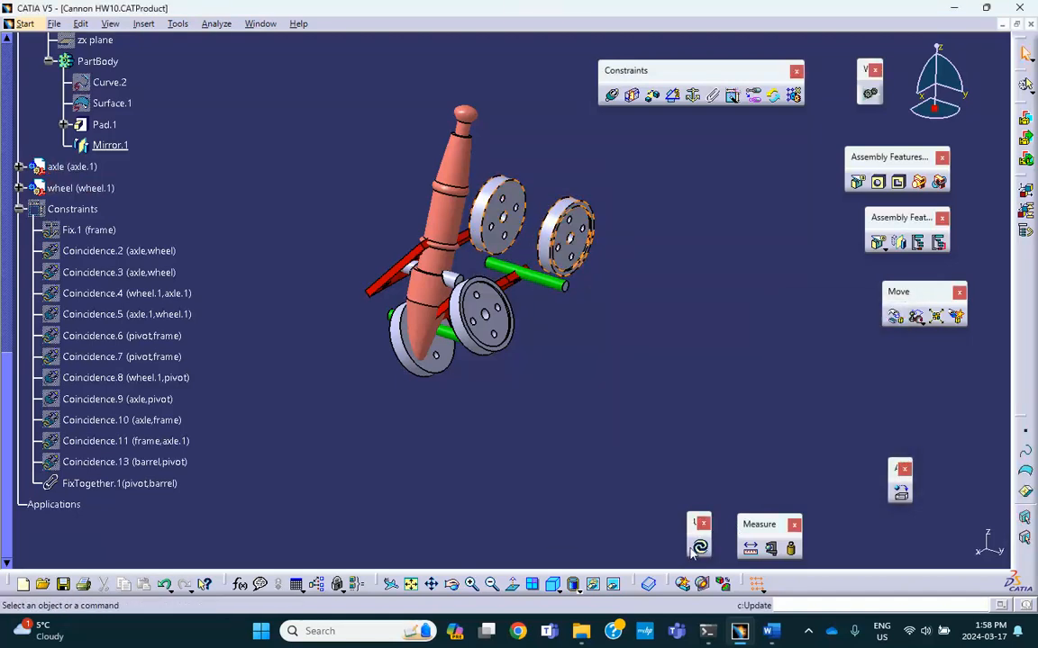
middle_drag(702, 397, 631, 419)
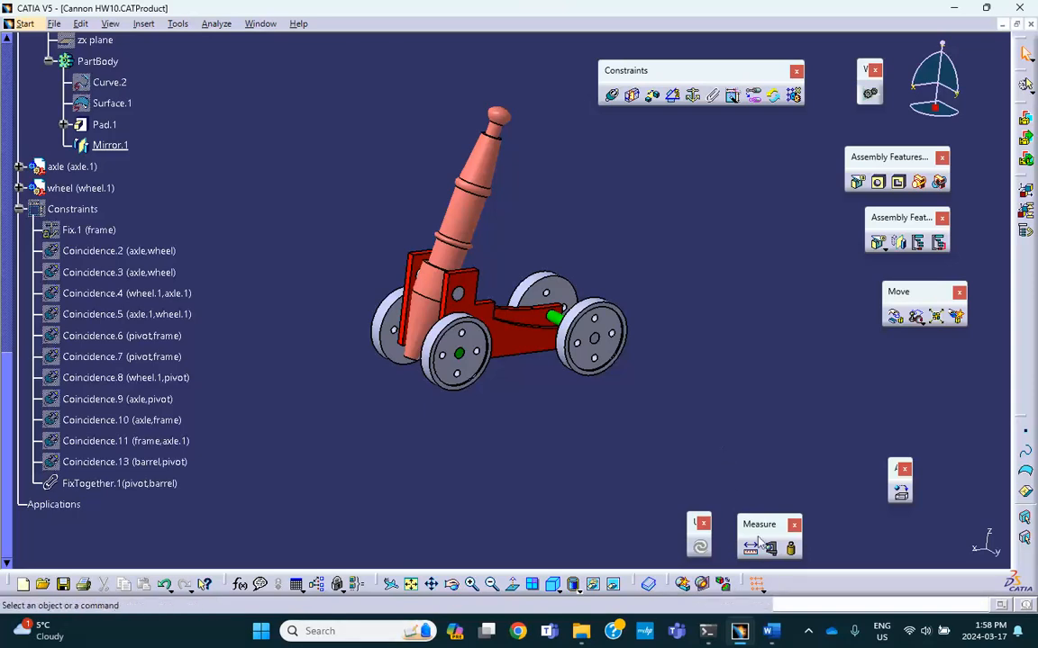
click(810, 633)
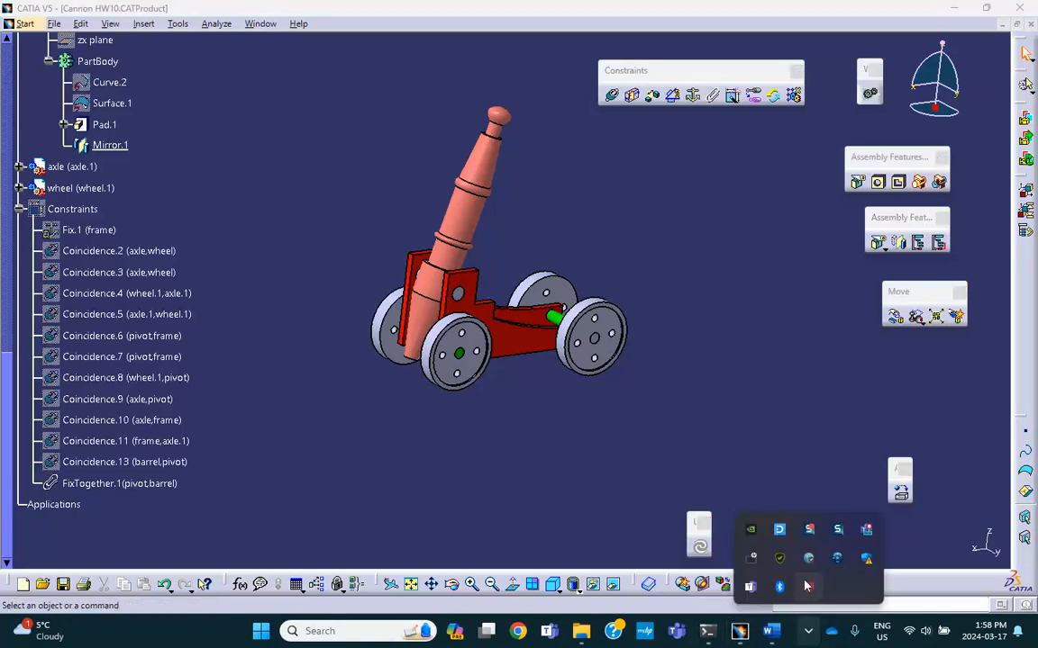